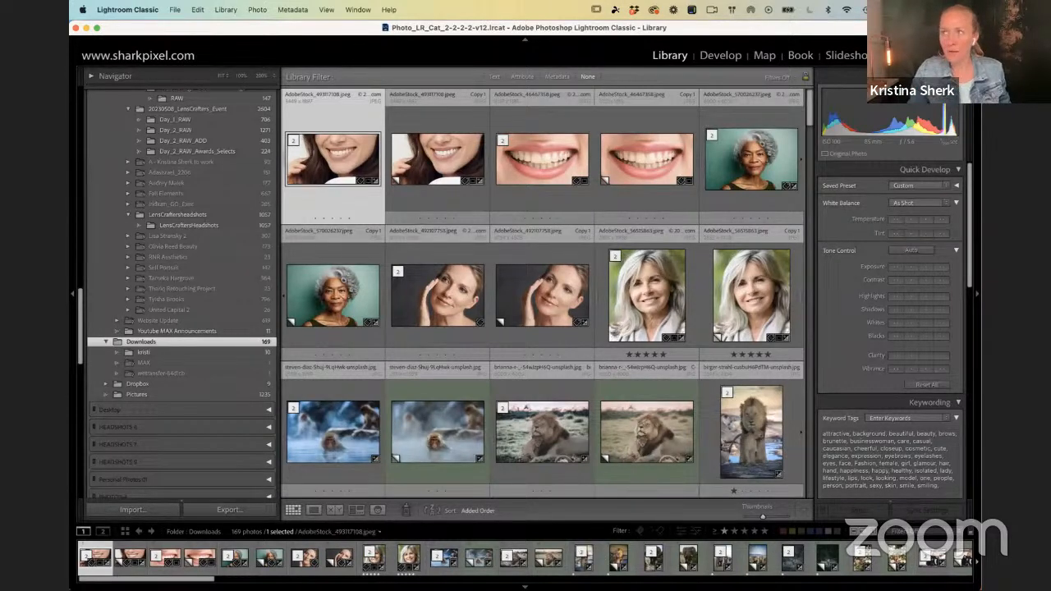
Step: Find the second virtual copy of AdobeStock_264255040.jpeg, labelled Copy 1, in the Downloads folder and open it for developing
left_click(619, 297)
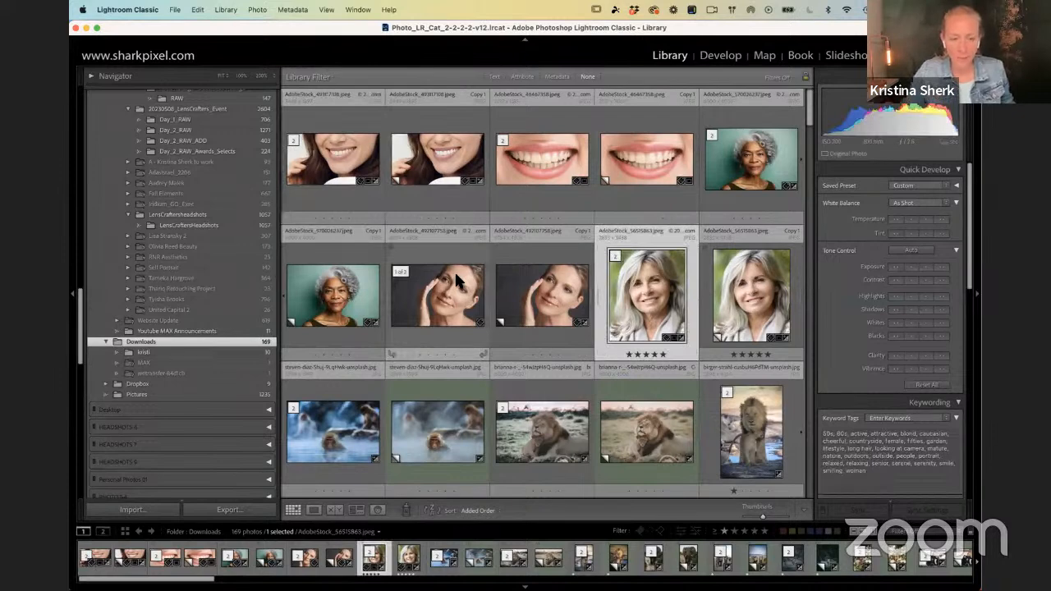
key("F2")
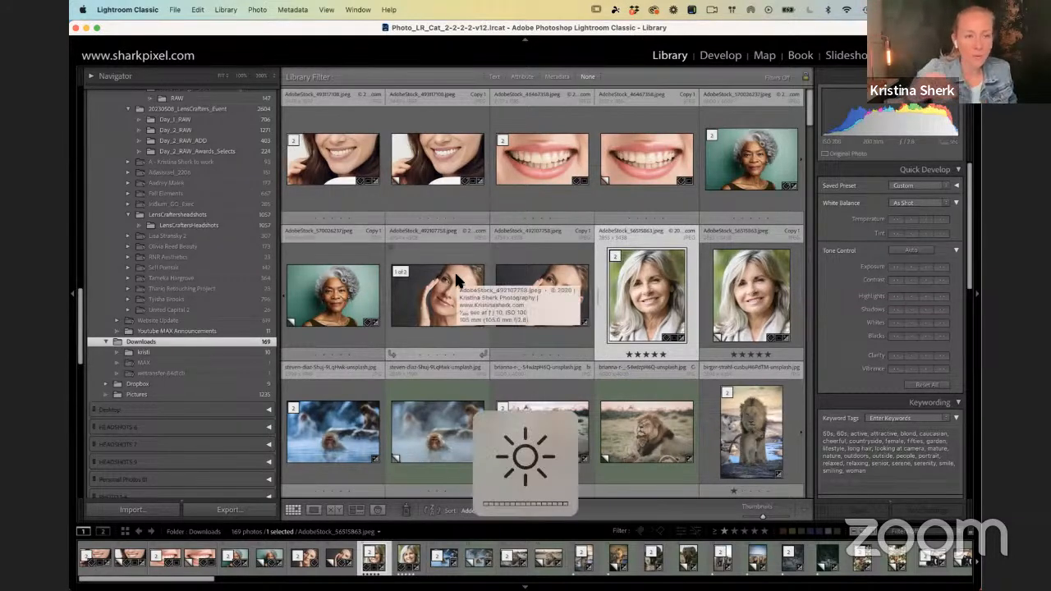
scroll(345, 201, "down", 6)
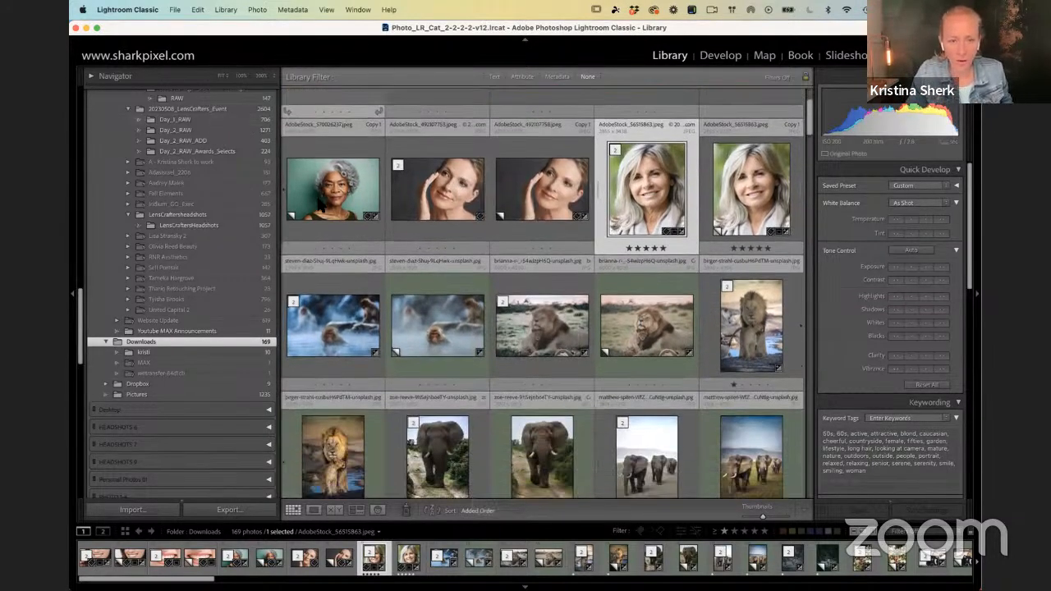
scroll(362, 207, "down", 10)
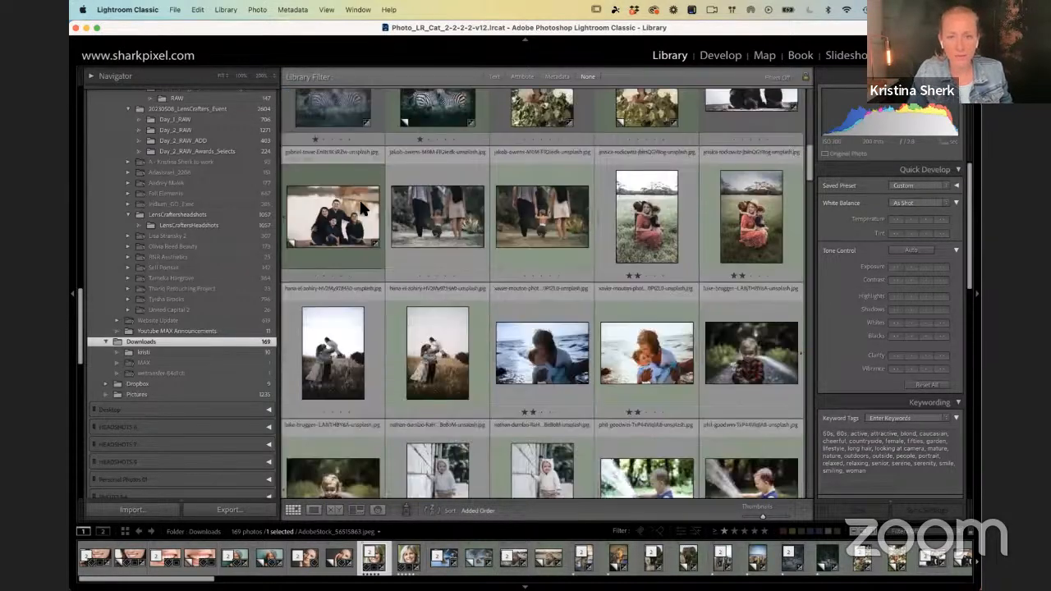
scroll(361, 206, "down", 4)
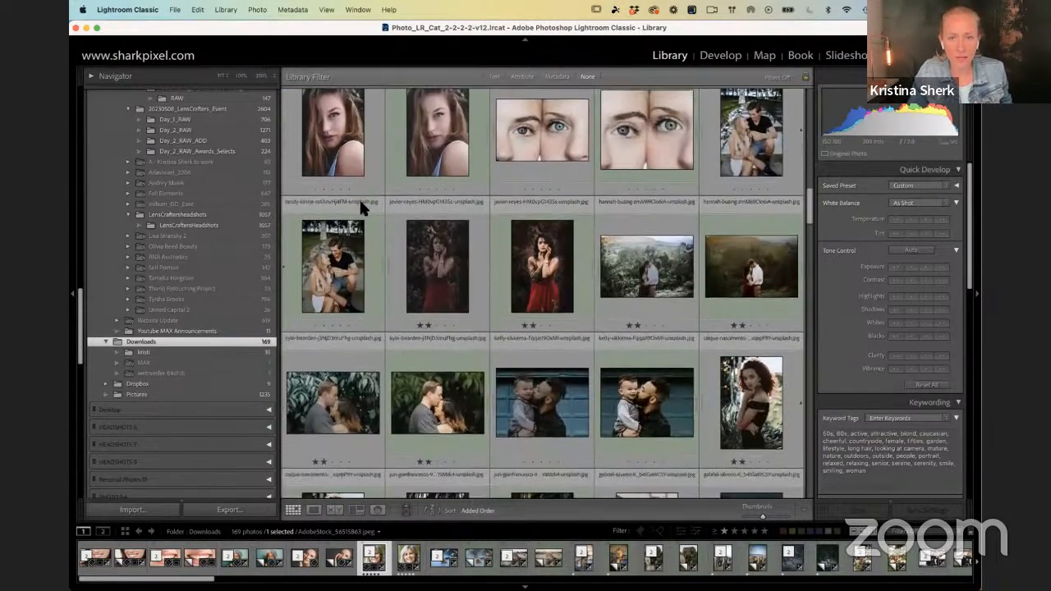
scroll(360, 193, "down", 5)
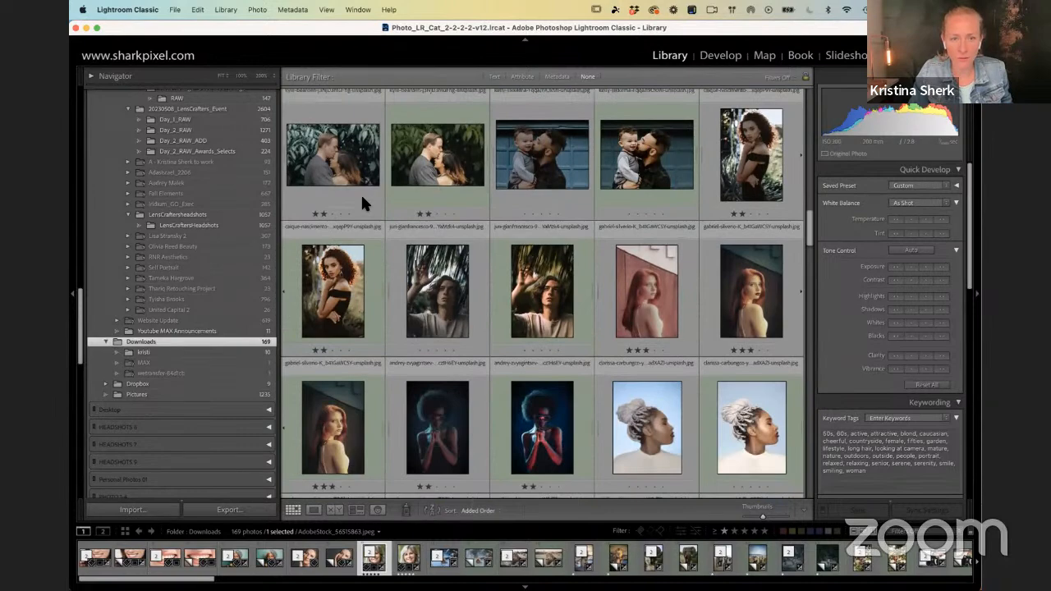
scroll(362, 202, "down", 10)
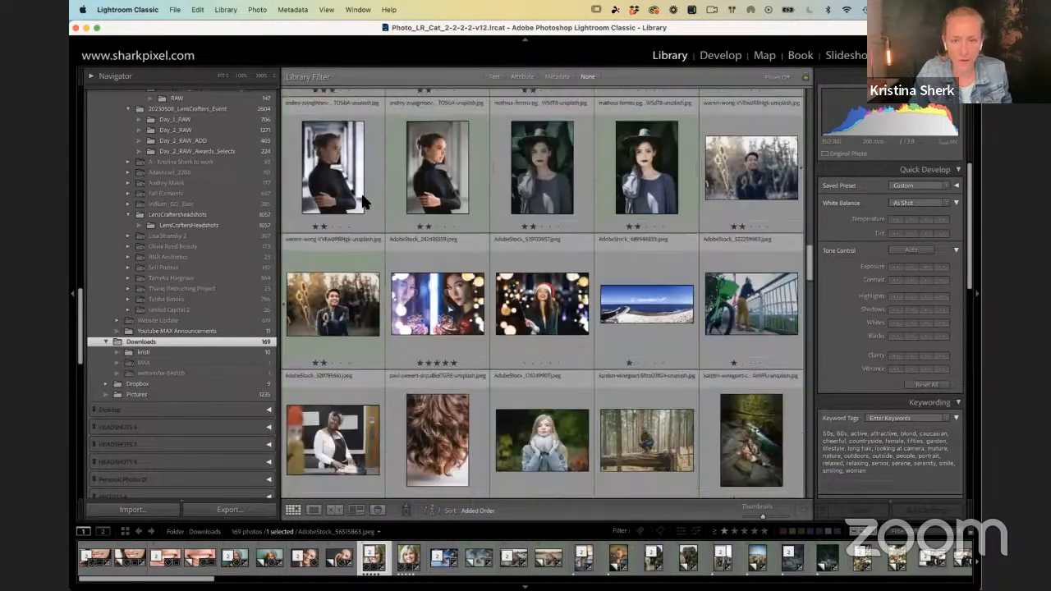
scroll(361, 190, "down", 6)
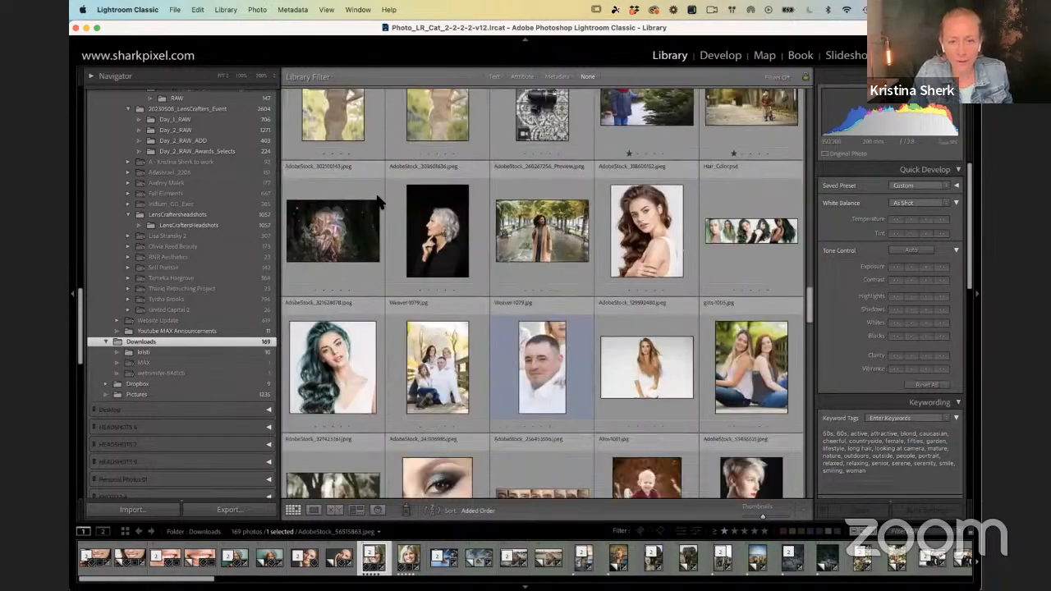
scroll(375, 177, "down", 6)
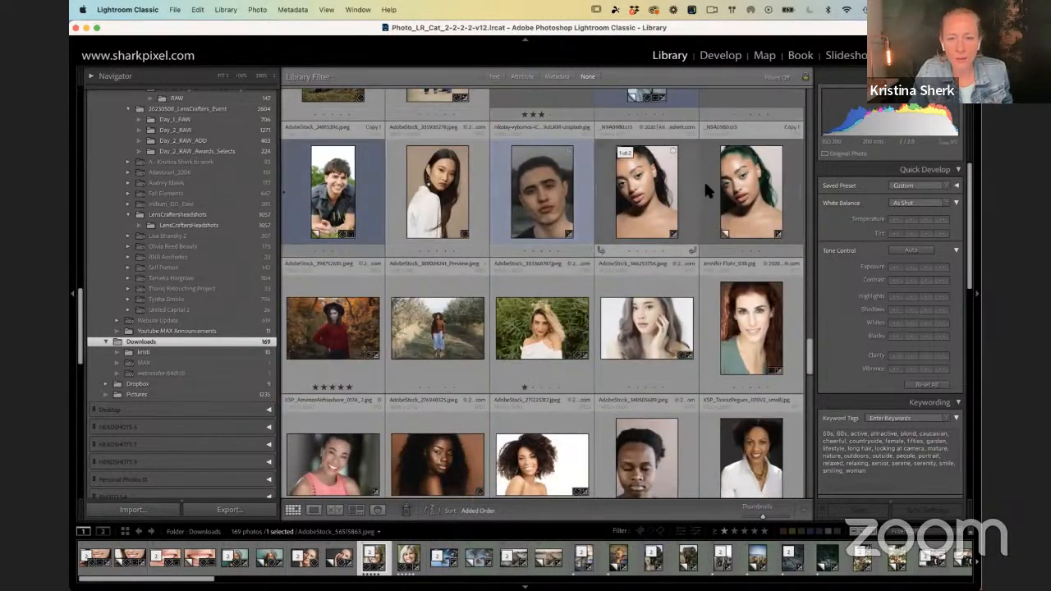
scroll(669, 179, "down", 5)
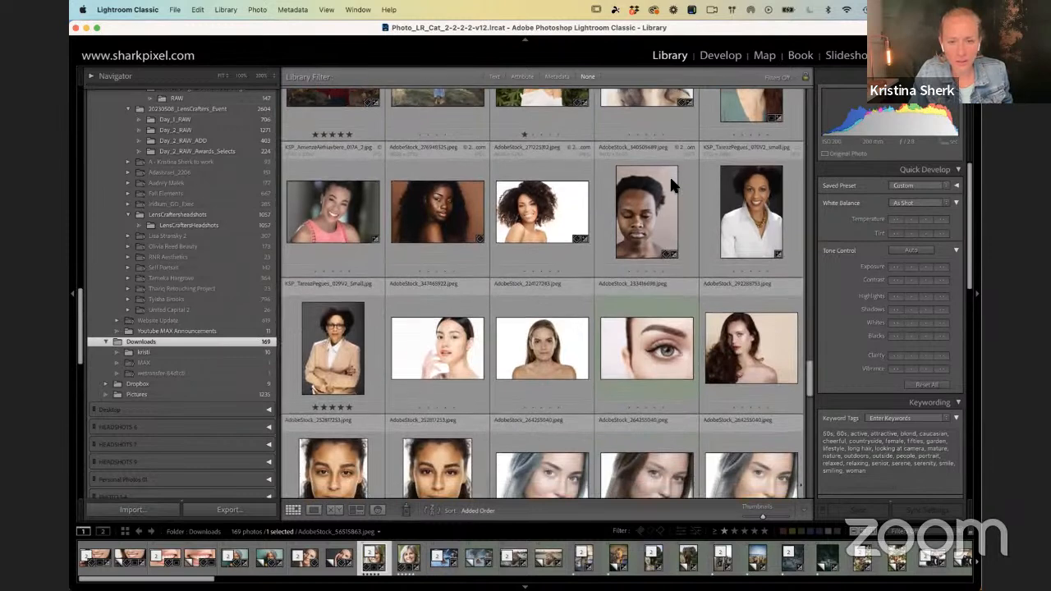
scroll(670, 175, "down", 3)
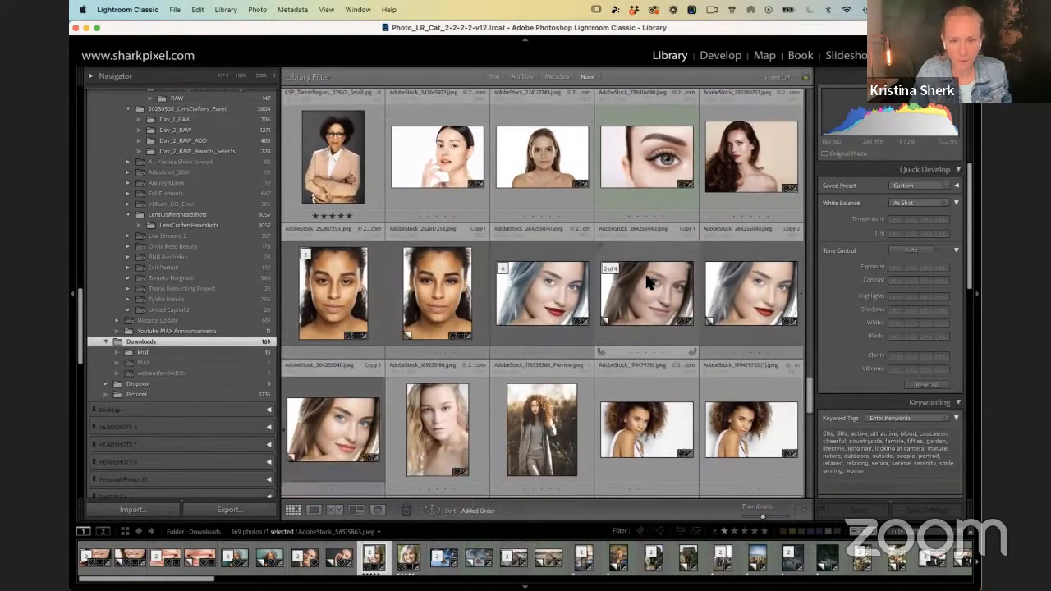
left_click(650, 280)
double_click(650, 280)
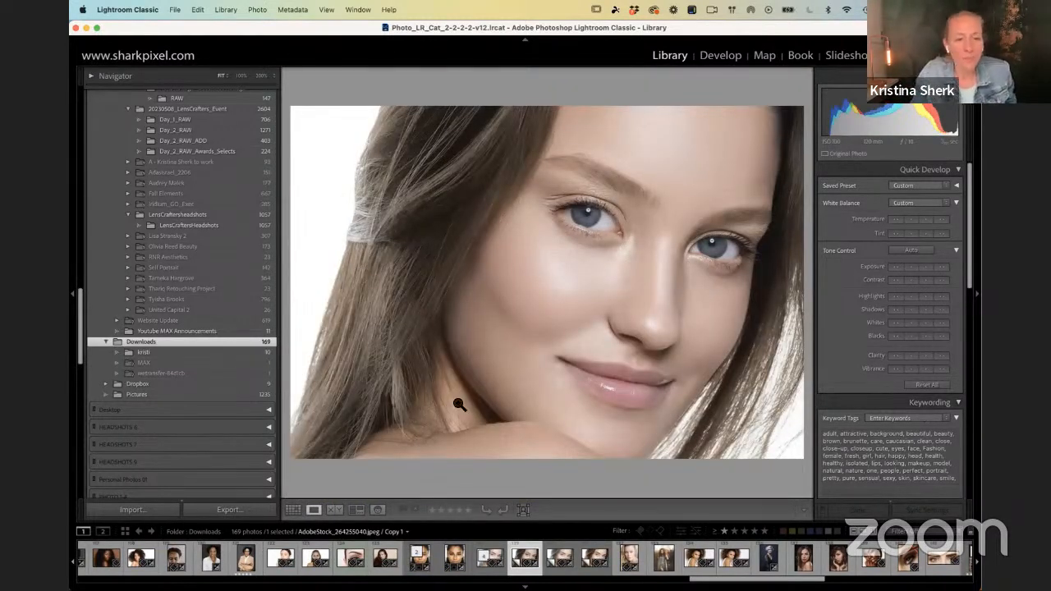
key("d")
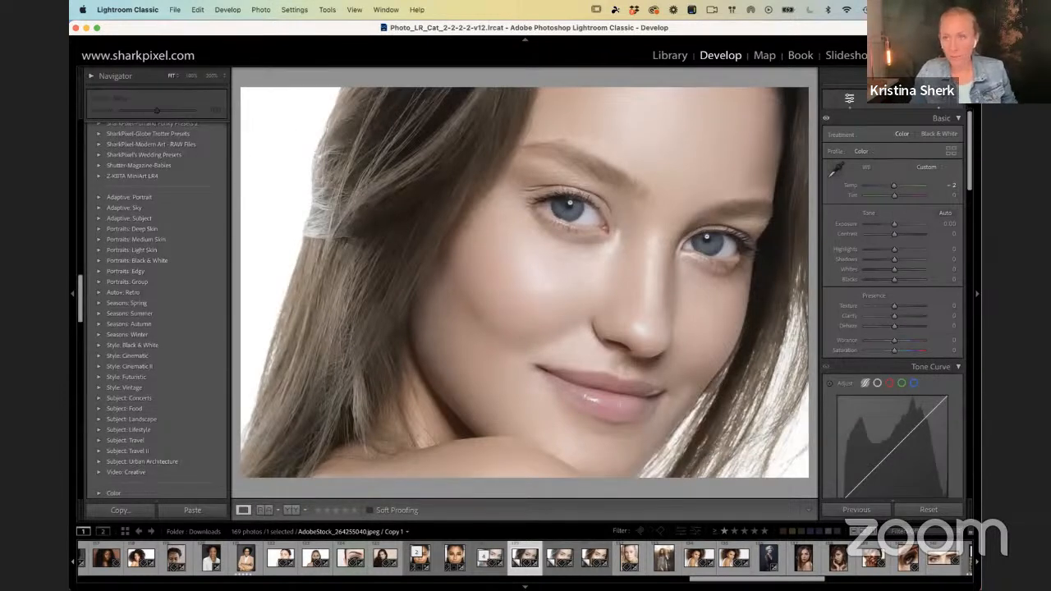
Step: Open the masking tools and delete all existing masks from the portrait
key("F1")
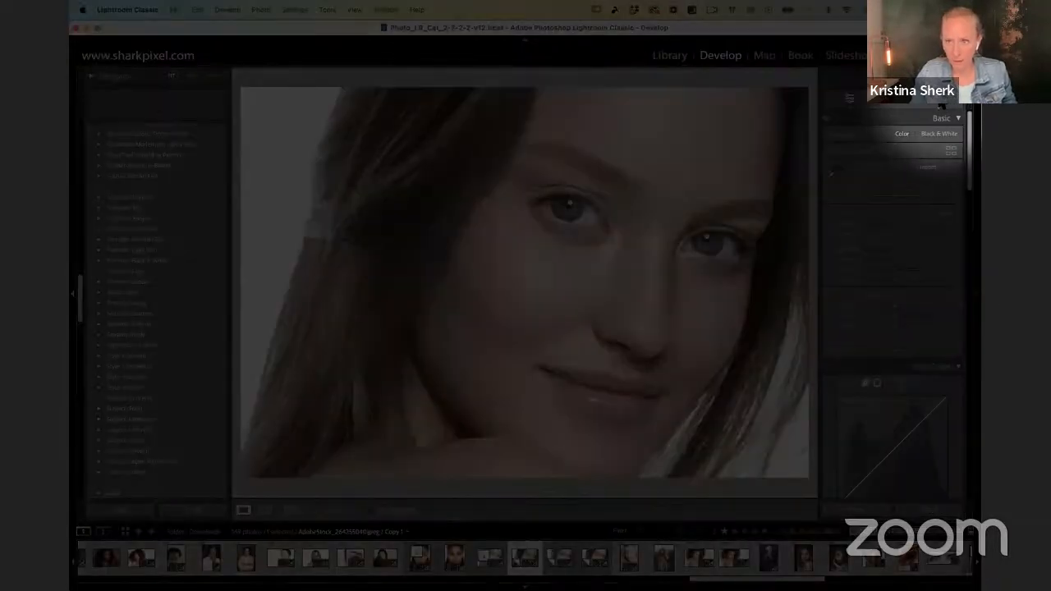
key("F1")
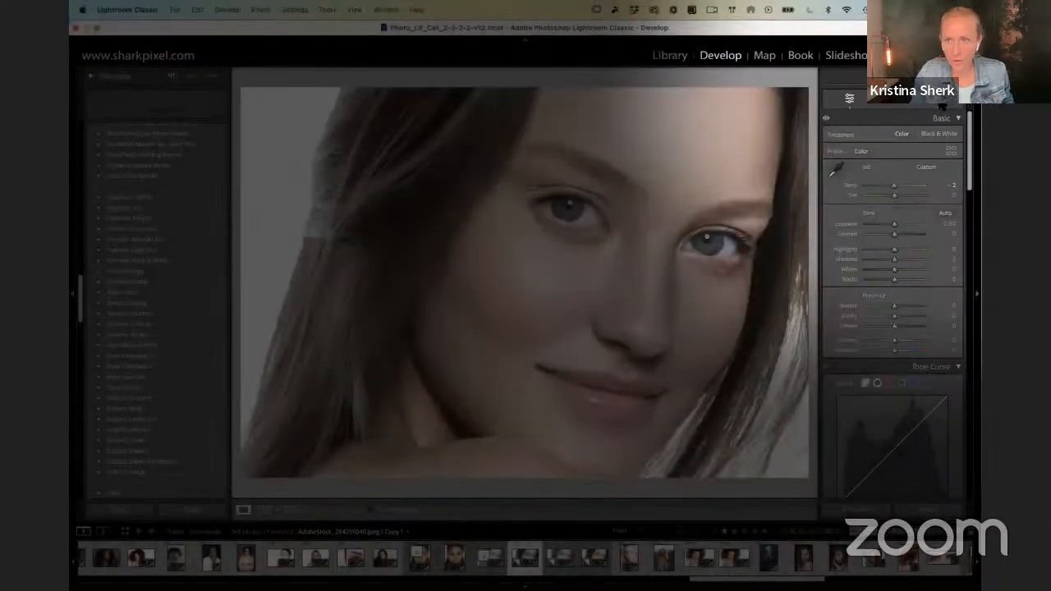
left_click(939, 99)
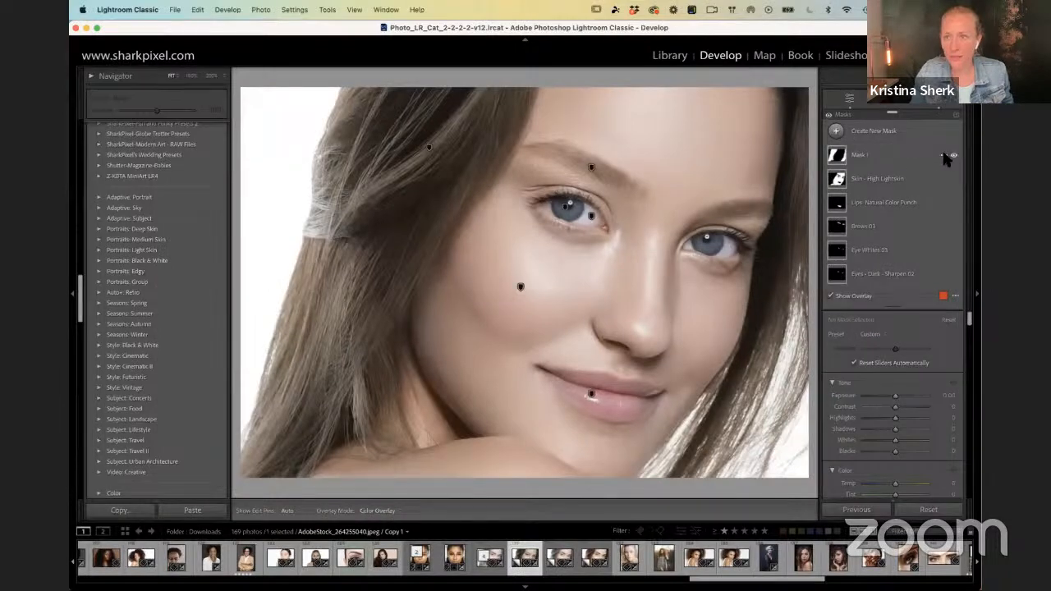
left_click(946, 156)
left_click(908, 307)
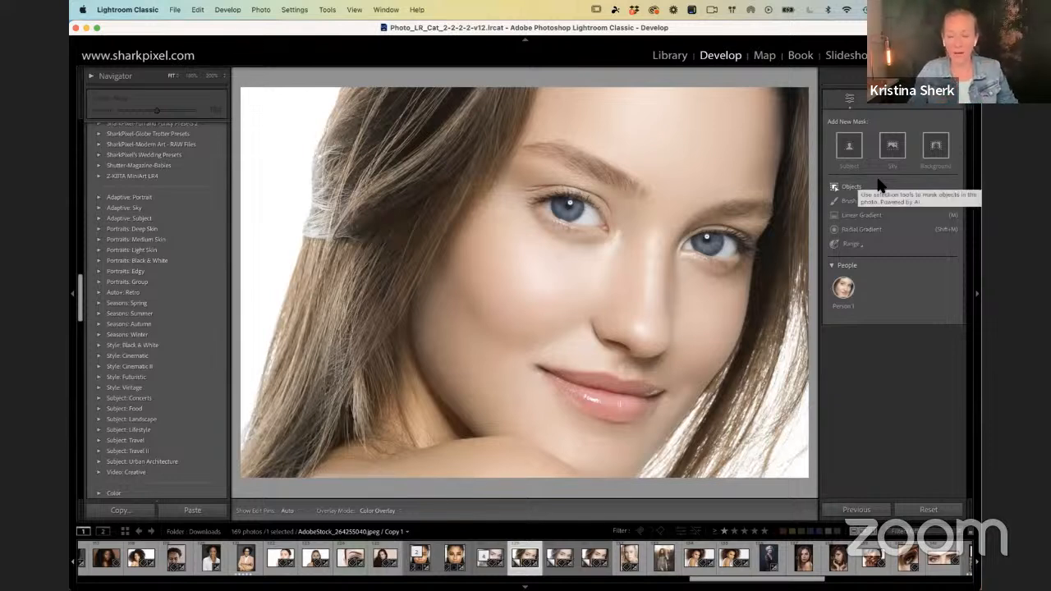
Step: Review the new-mask types, including the Color Range and Luminance Range options, without creating a mask
left_click(934, 142)
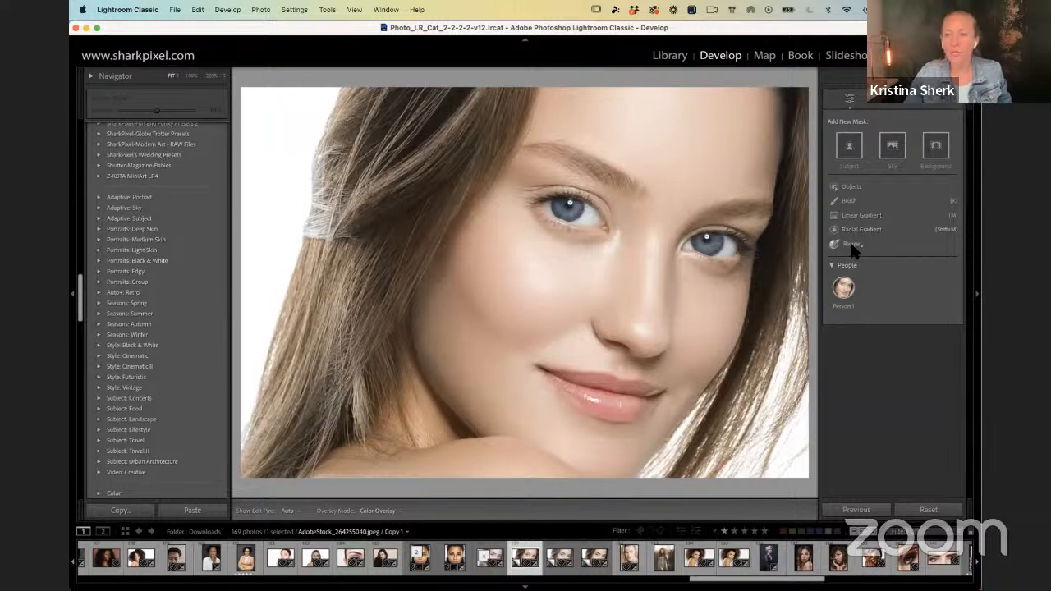
mouse_move(855, 252)
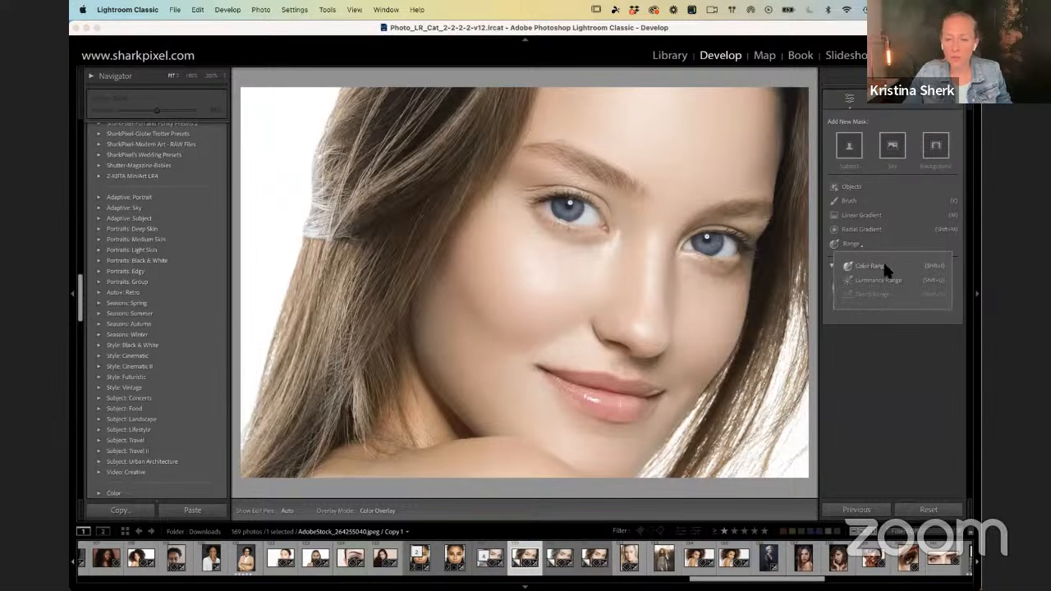
key("F1")
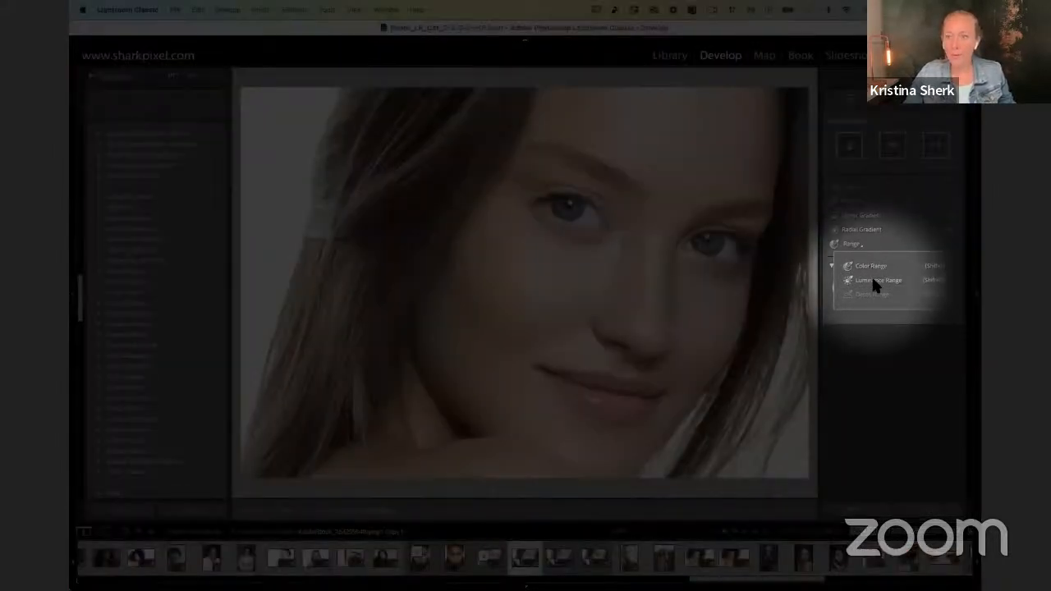
key("F1")
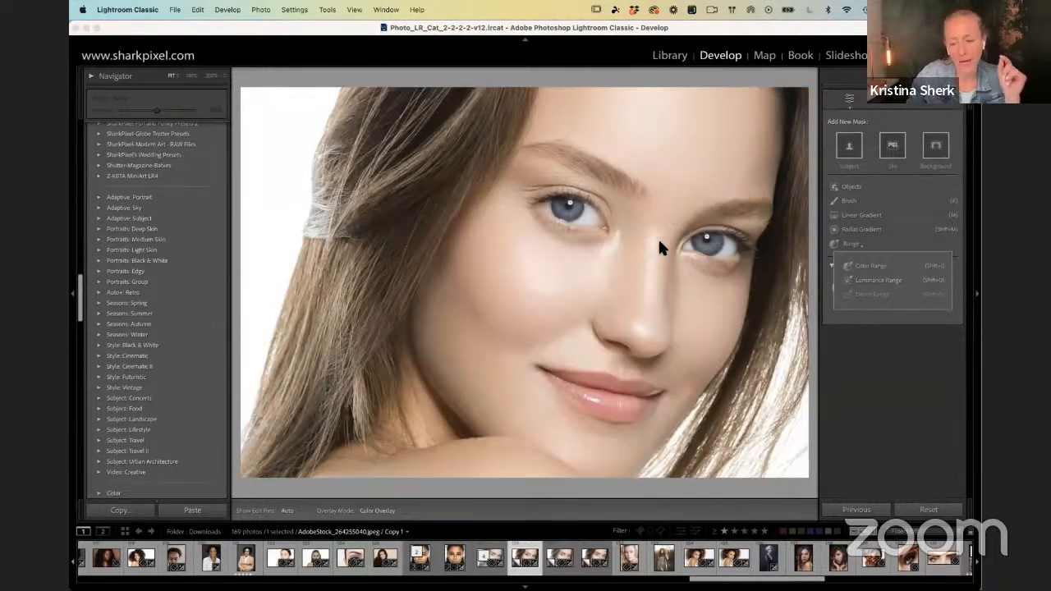
left_click(876, 369)
Step: Preview the mask over Person 1 and examine the available body-part options, leaving without creating a mask
mouse_move(851, 289)
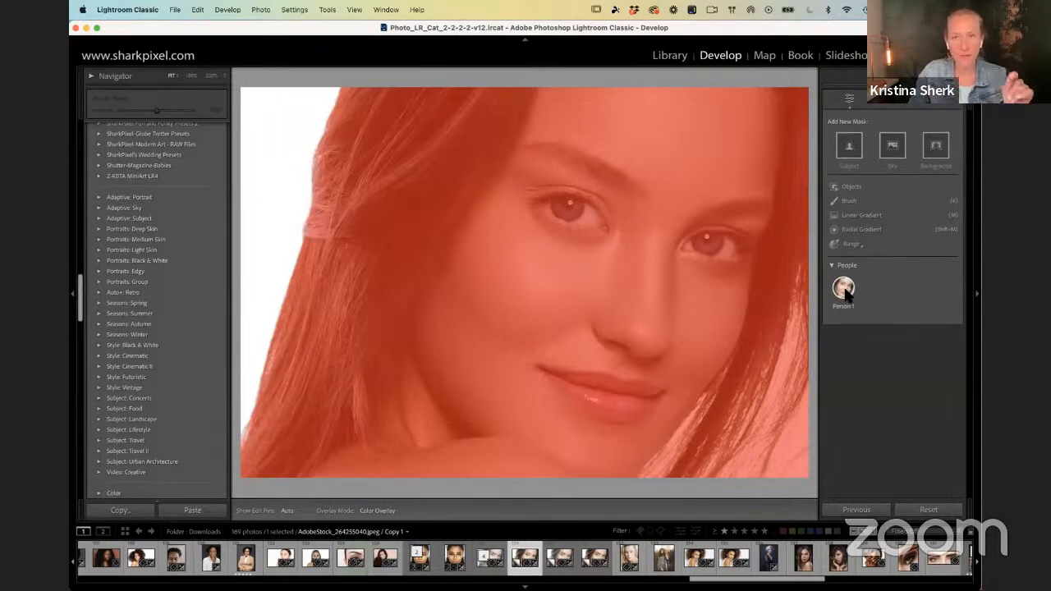
left_click(844, 287)
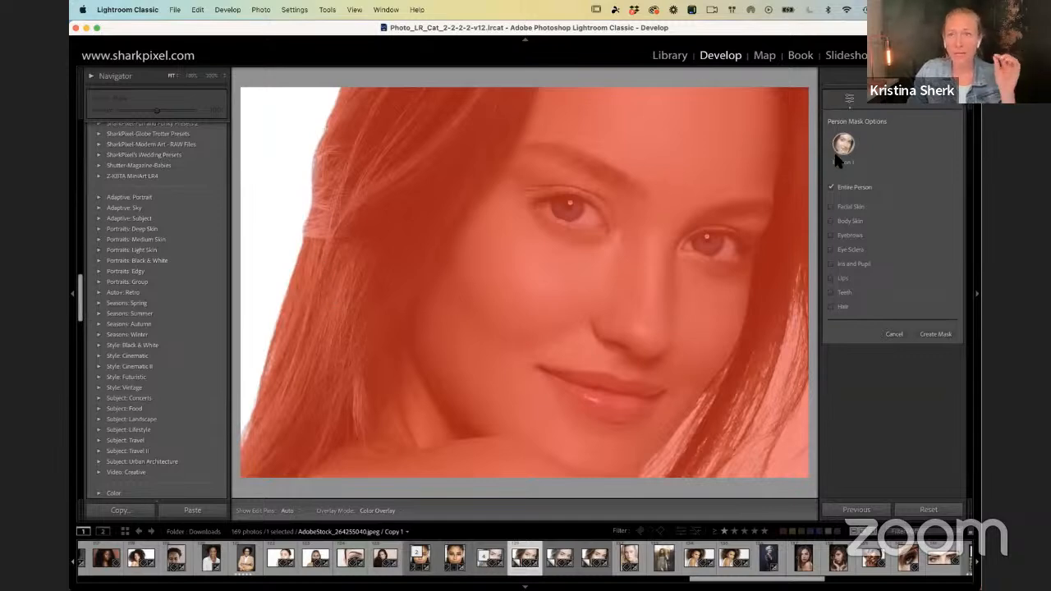
left_click(895, 336)
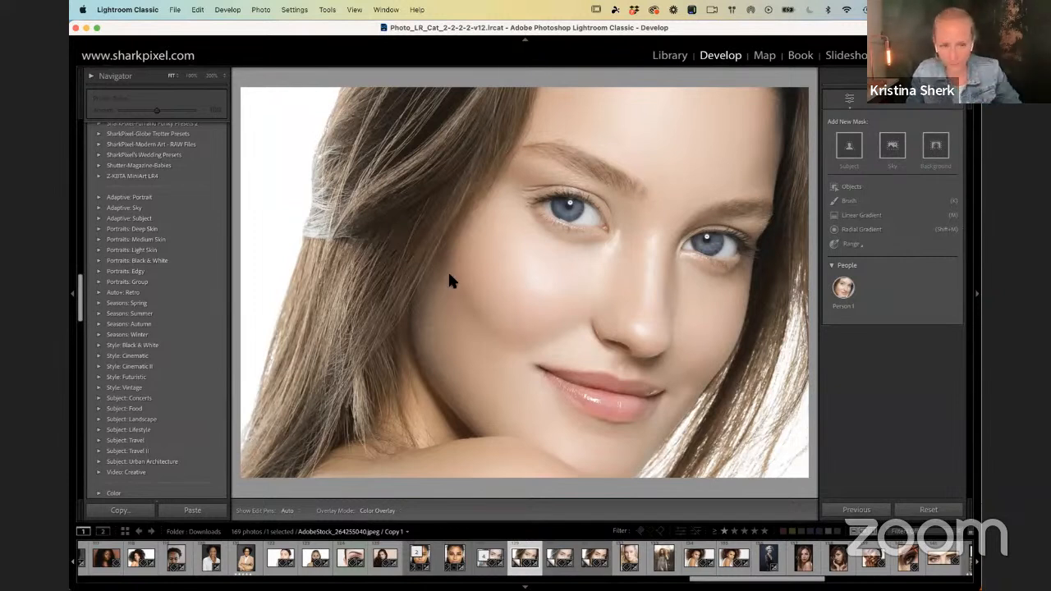
Step: Create two separate masks for Person 1, one for the eyebrows and one for the lips
left_click(843, 285)
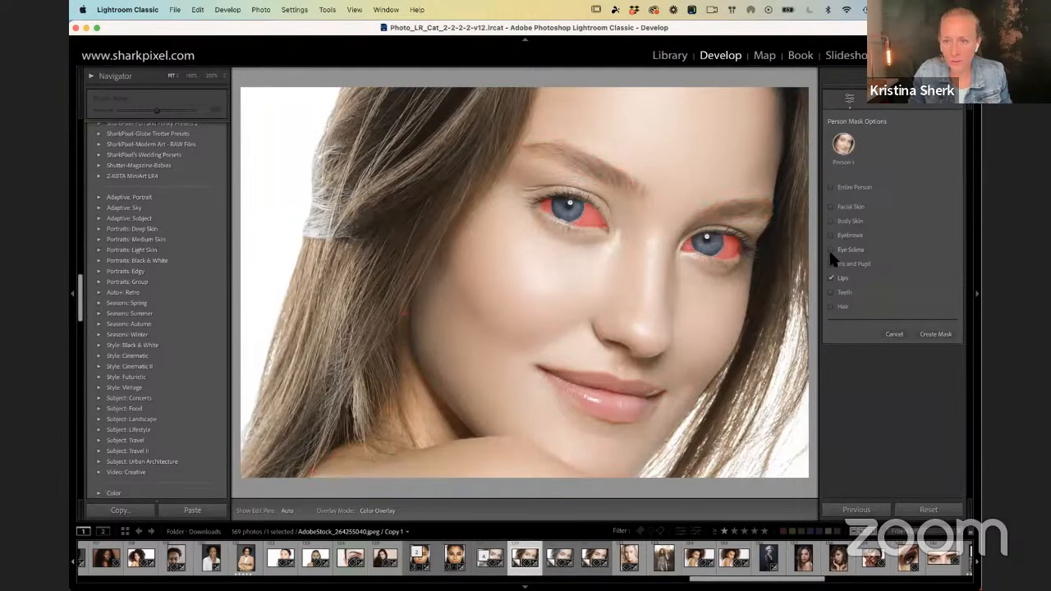
left_click(830, 231)
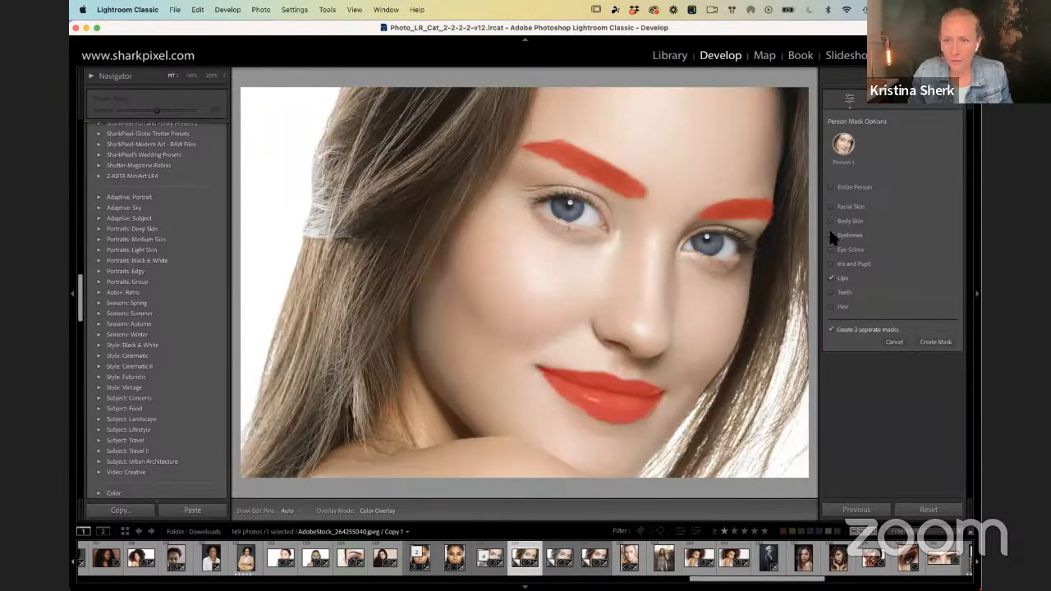
key("F1")
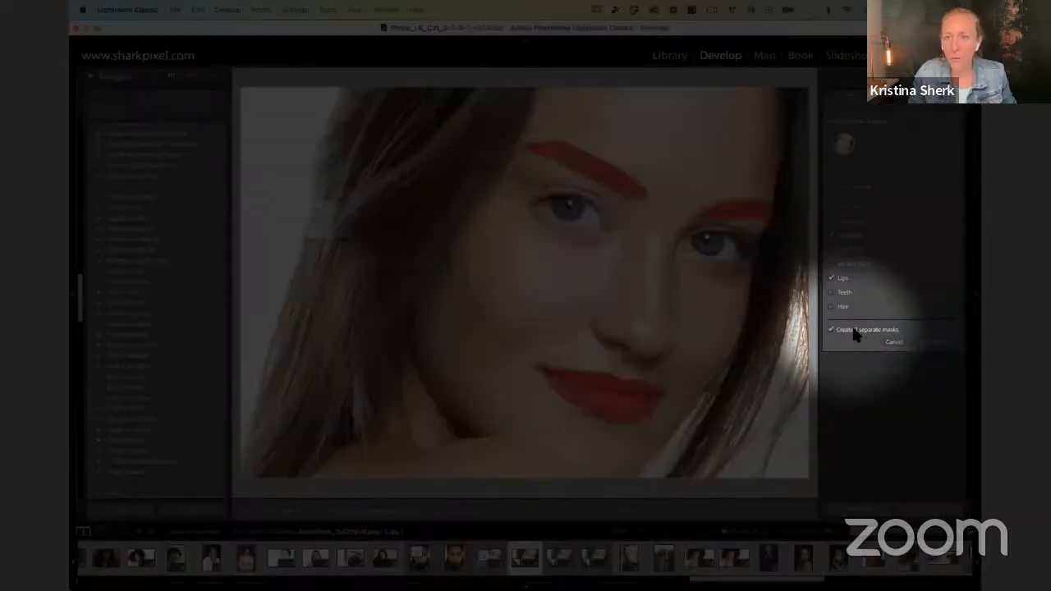
key("F1")
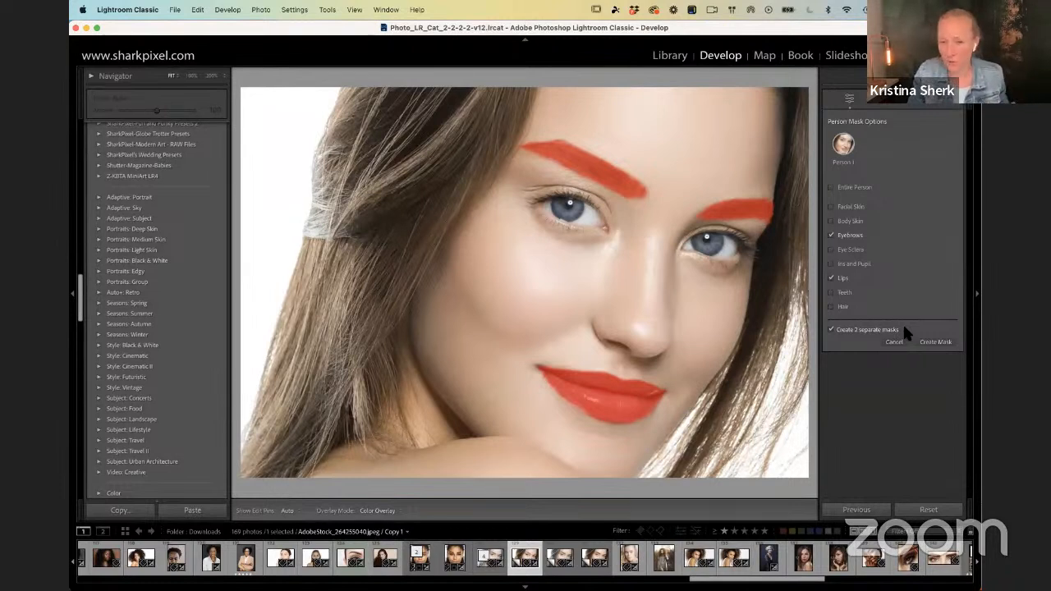
left_click(930, 342)
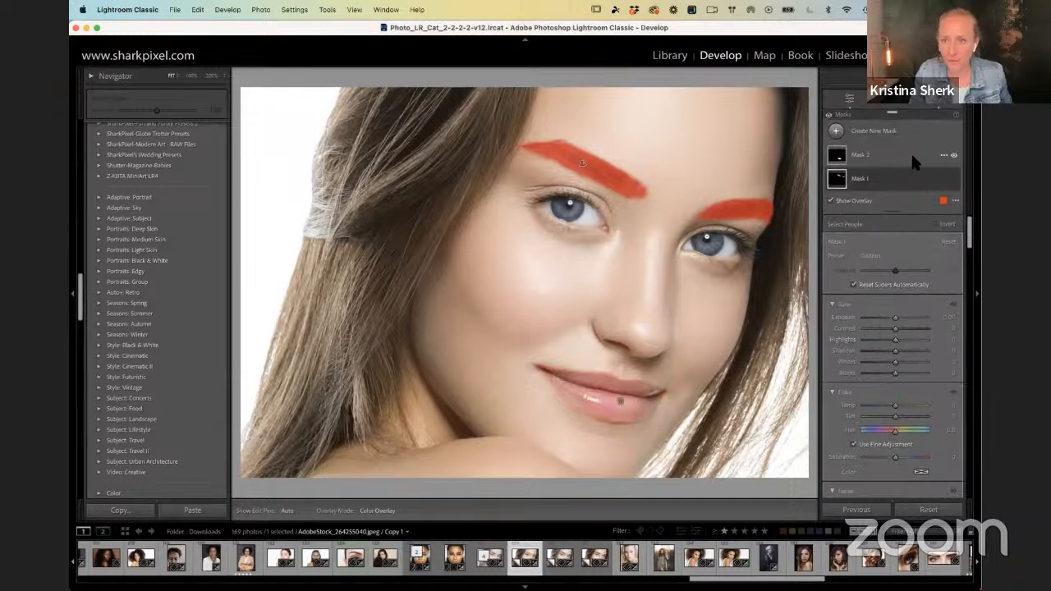
Step: Expand Mask 1 and examine its eyebrows component
key("F1")
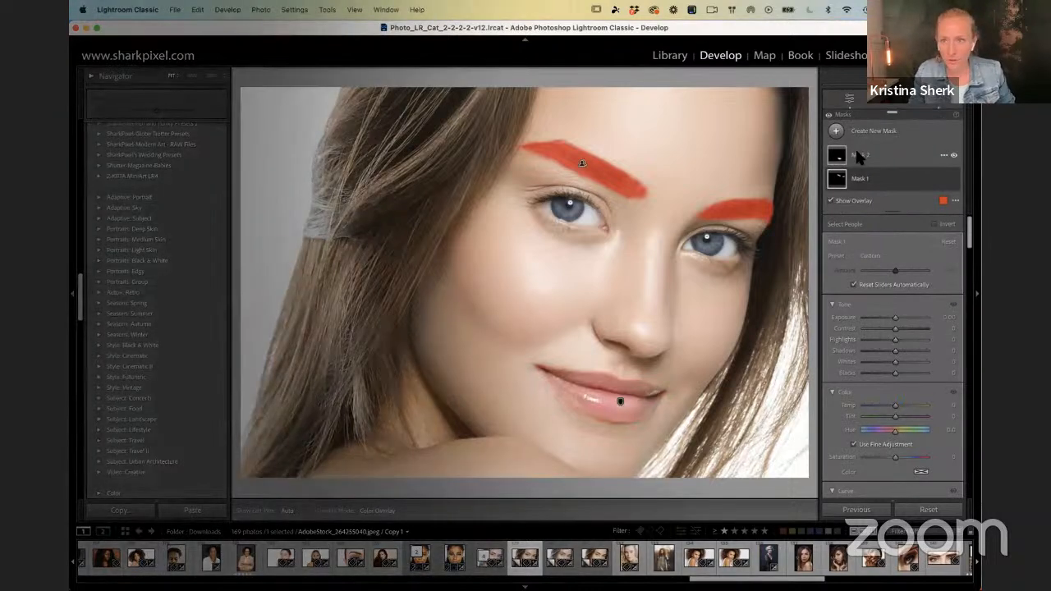
left_click(859, 179)
key("F1")
key("F1")
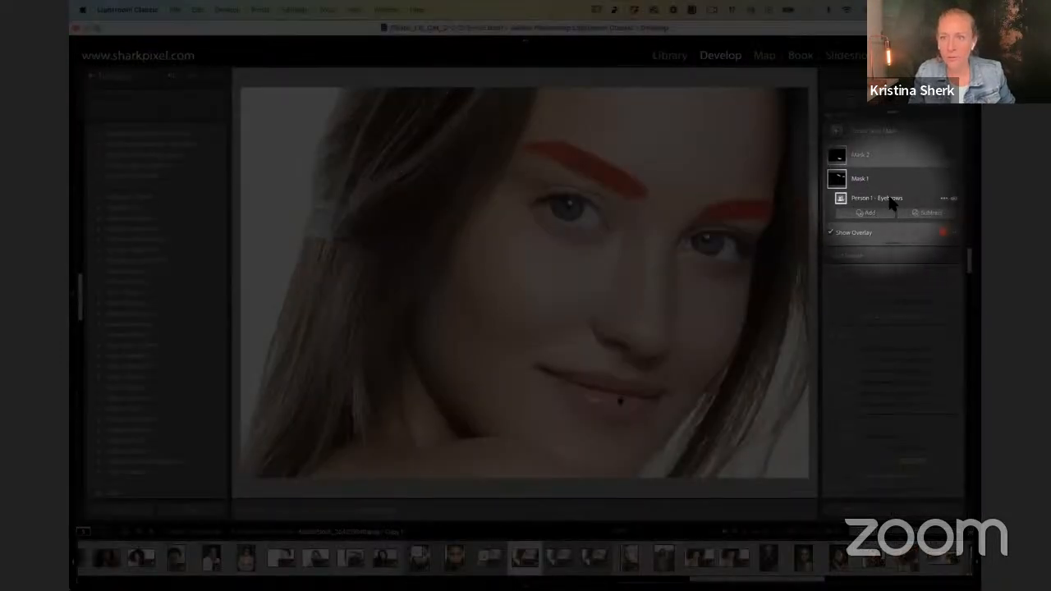
key("F1")
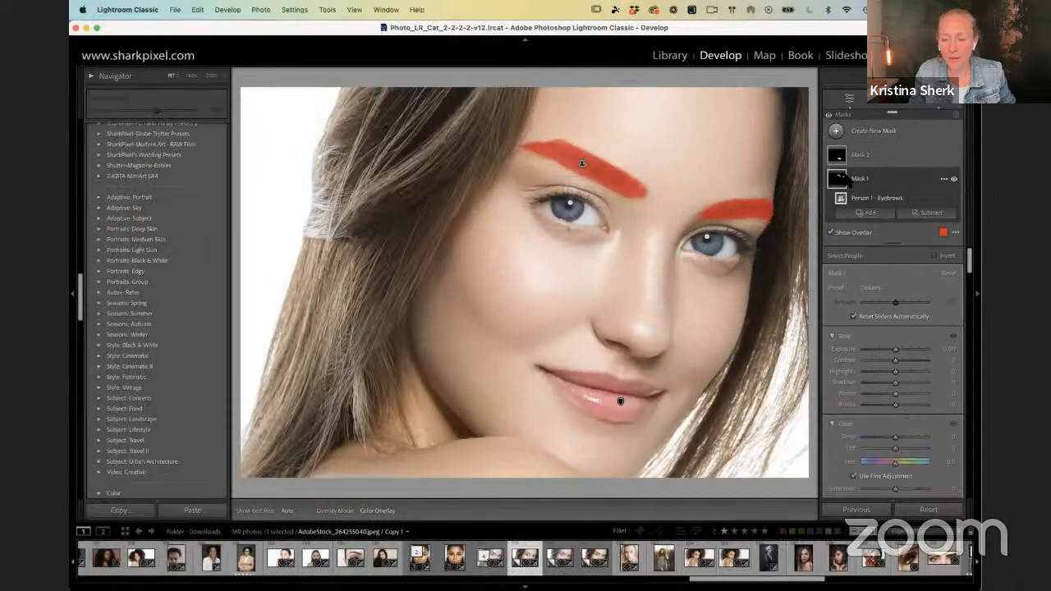
Step: Subtract a Luminance Range from the lips mask, limiting the subtracted range to the brighter tones from 51 to 100
left_click(860, 161)
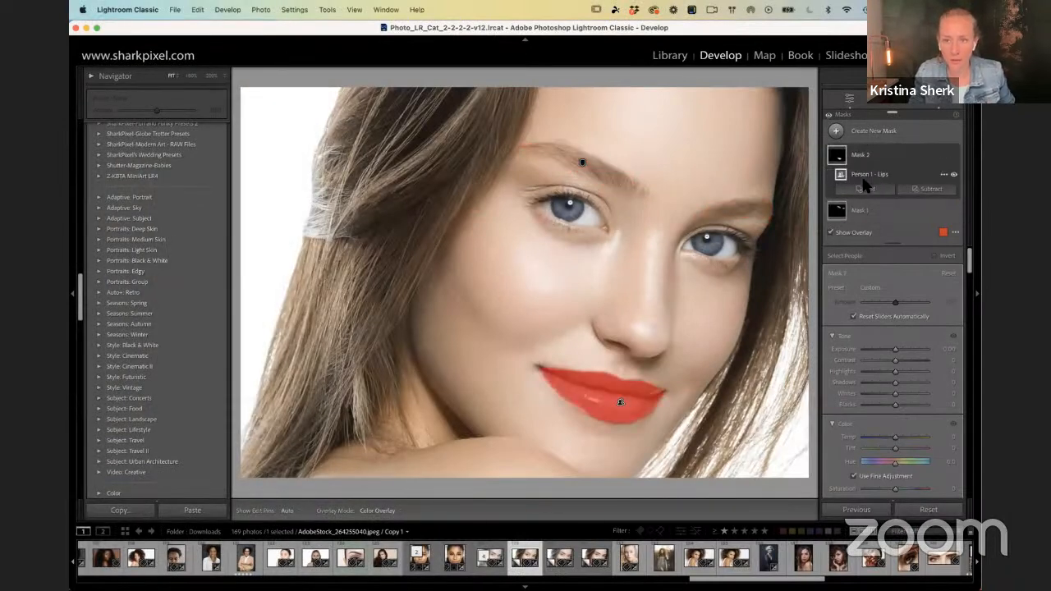
key("F1")
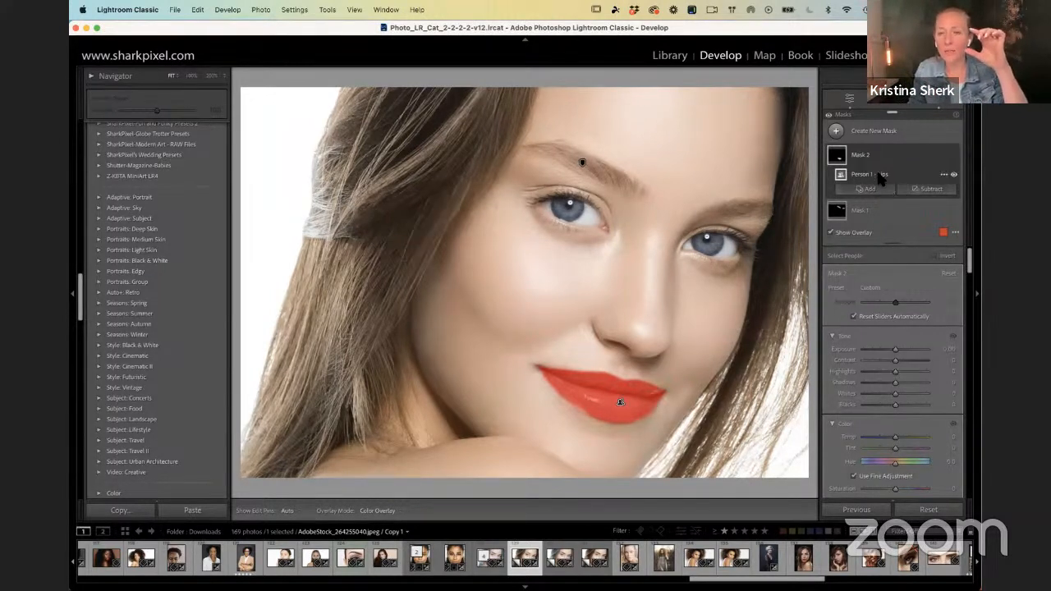
left_click(926, 191)
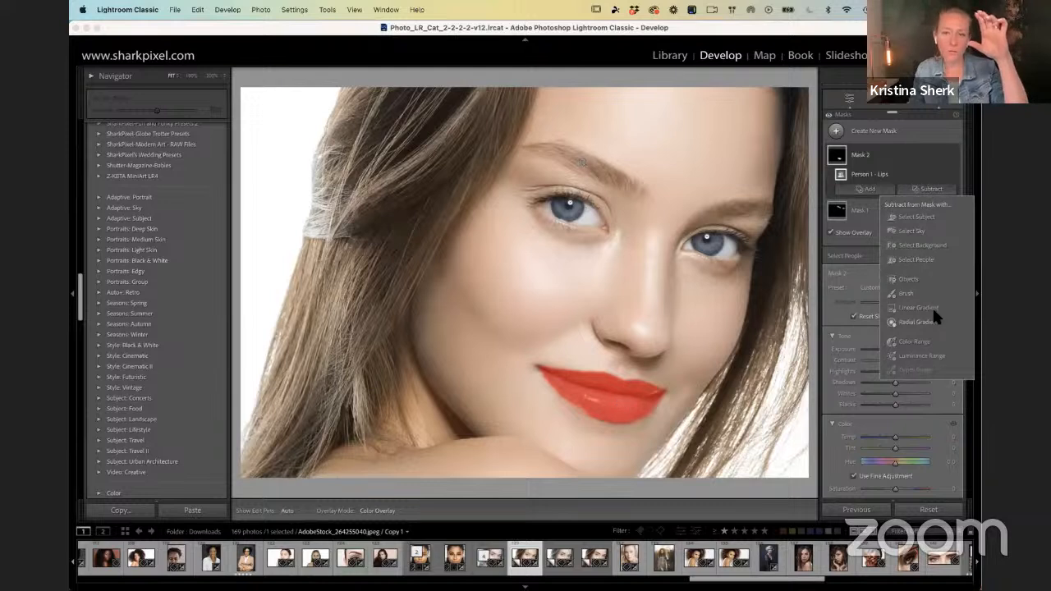
left_click(921, 355)
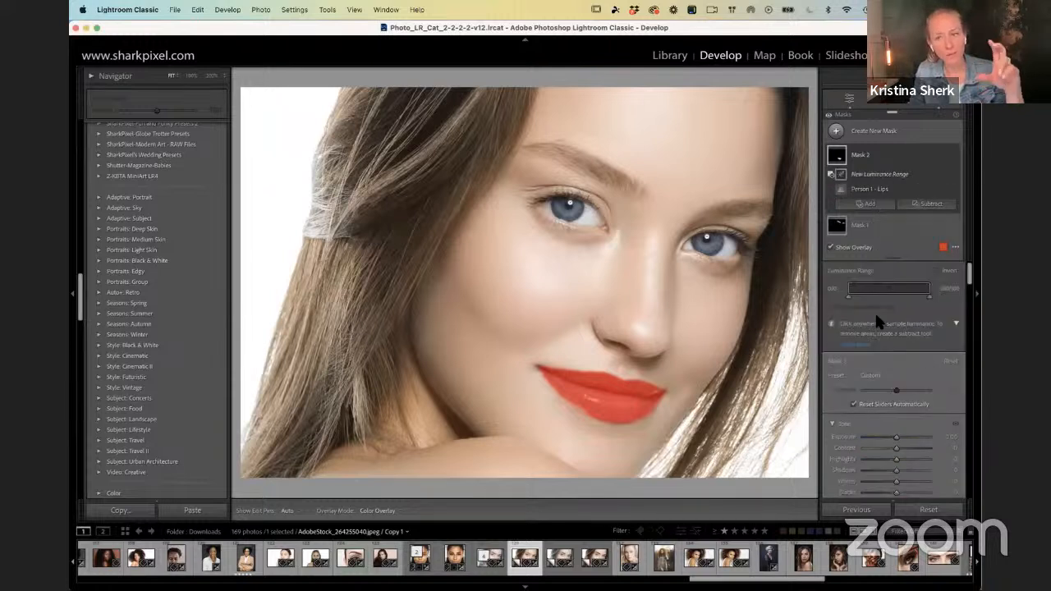
left_click_drag(851, 295, 893, 299)
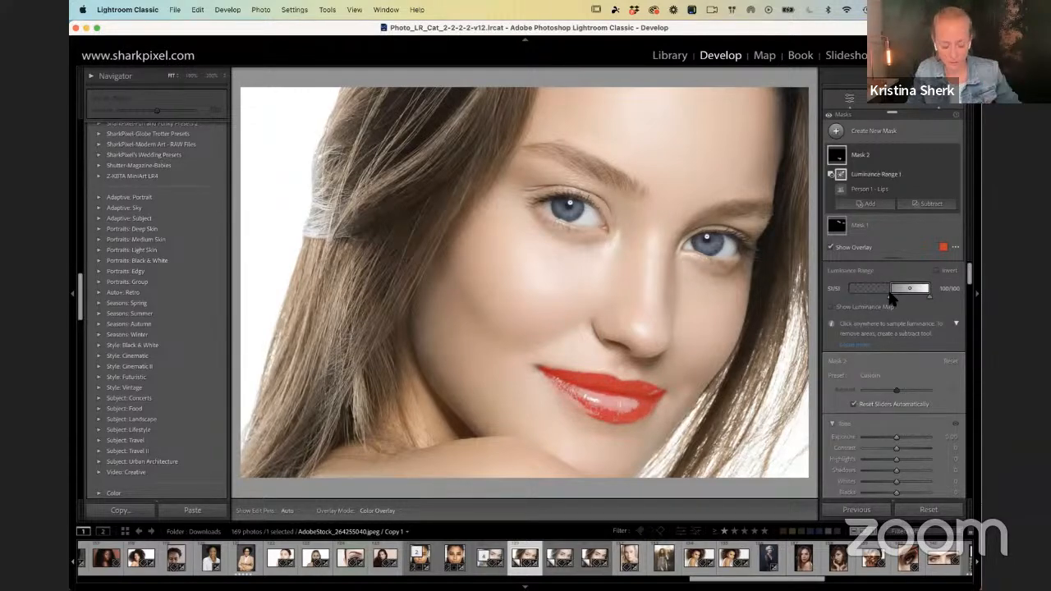
Step: Widen the lower falloff of the subtracted luminance range so the transition across the lips is softer
key("super+=")
left_click_drag(622, 492, 575, 314)
left_click_drag(887, 294, 892, 288)
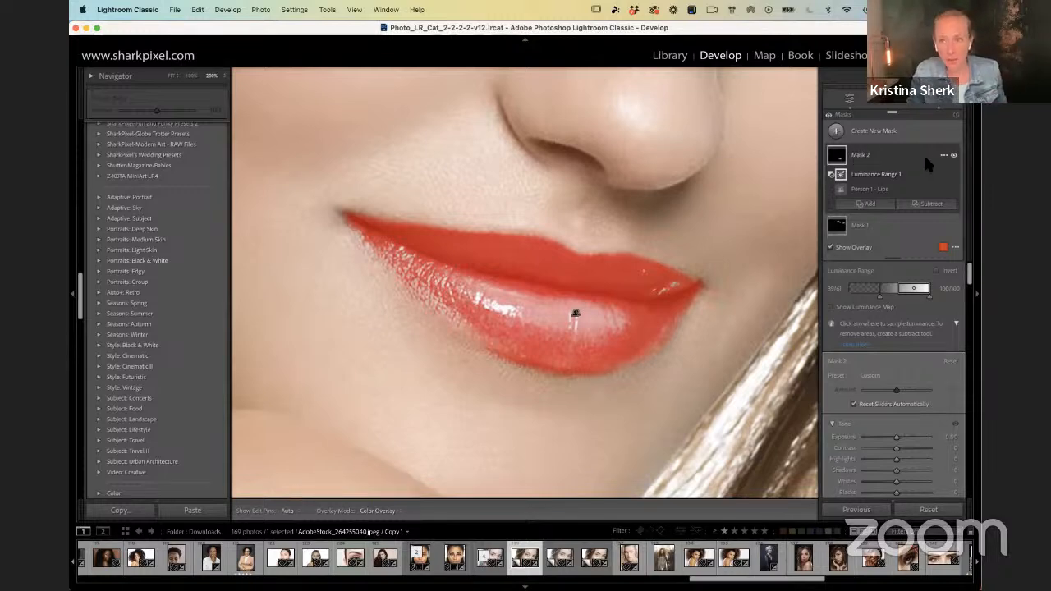
Step: Rename Mask 2 as "darkest areas of lips"
key("F1")
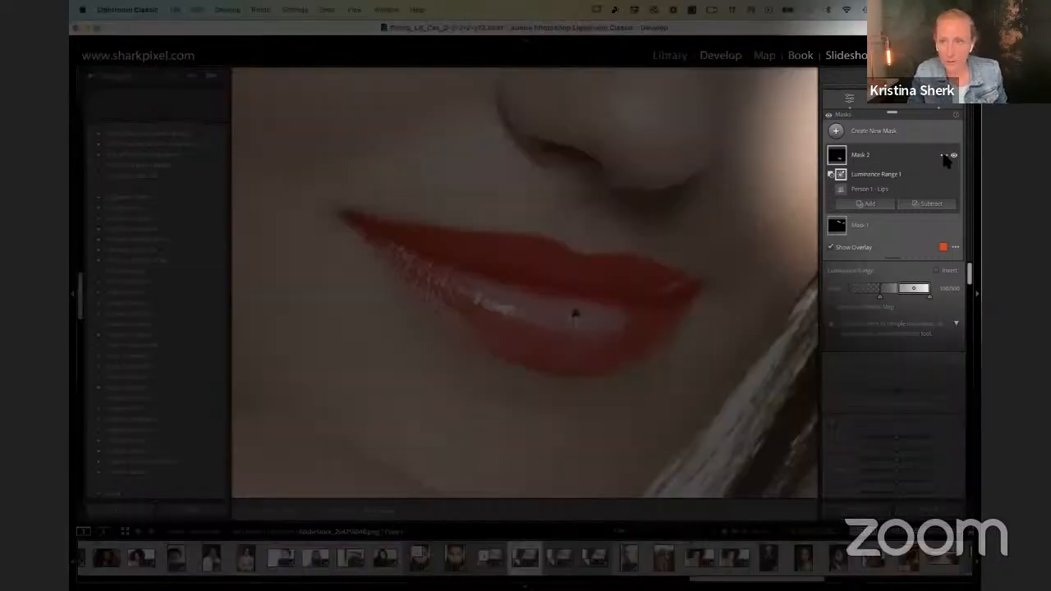
left_click(944, 156)
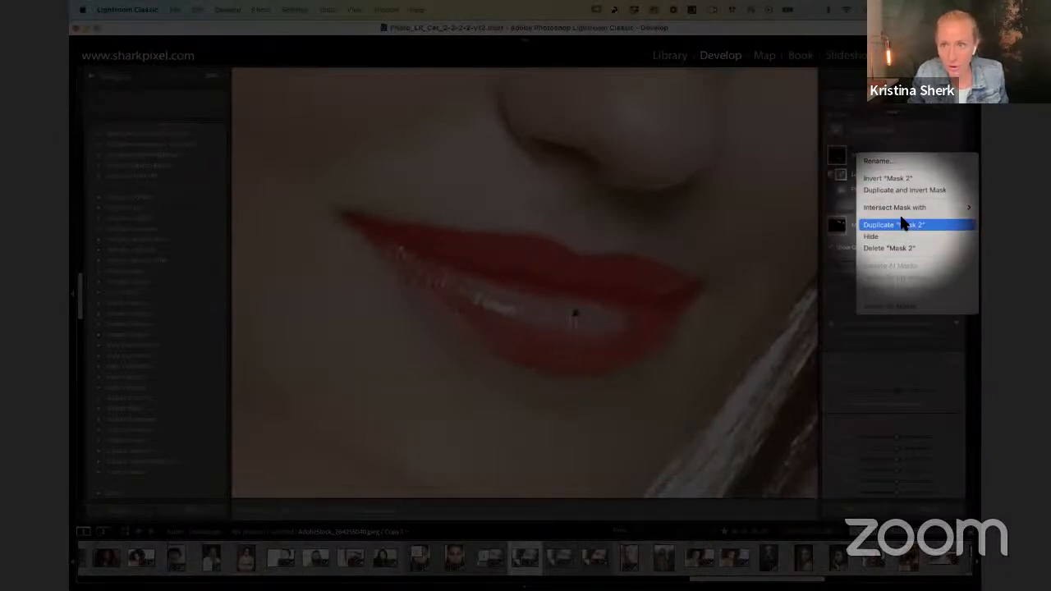
key("F1")
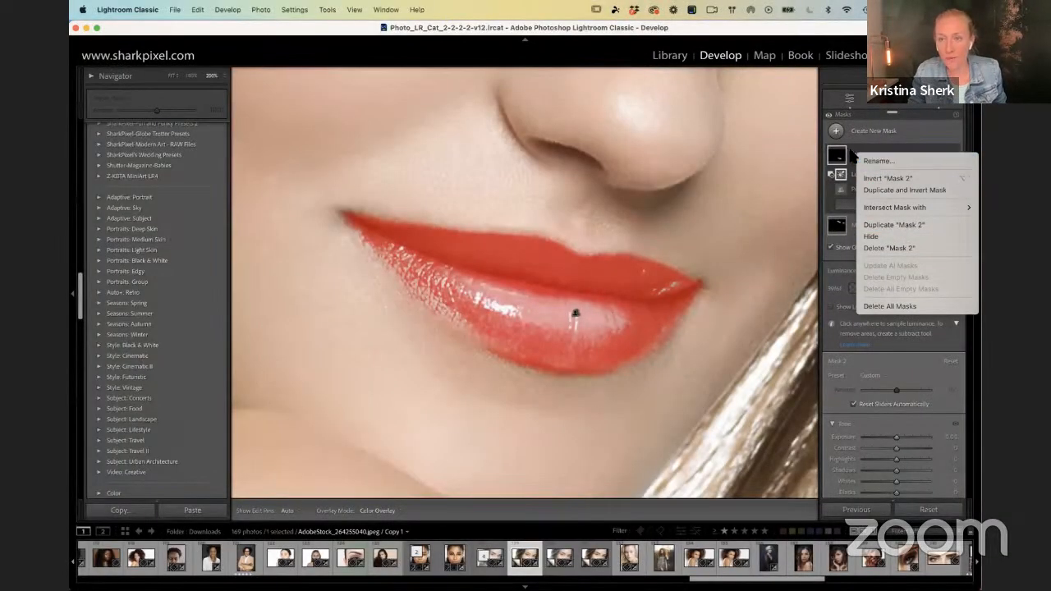
left_click(866, 161)
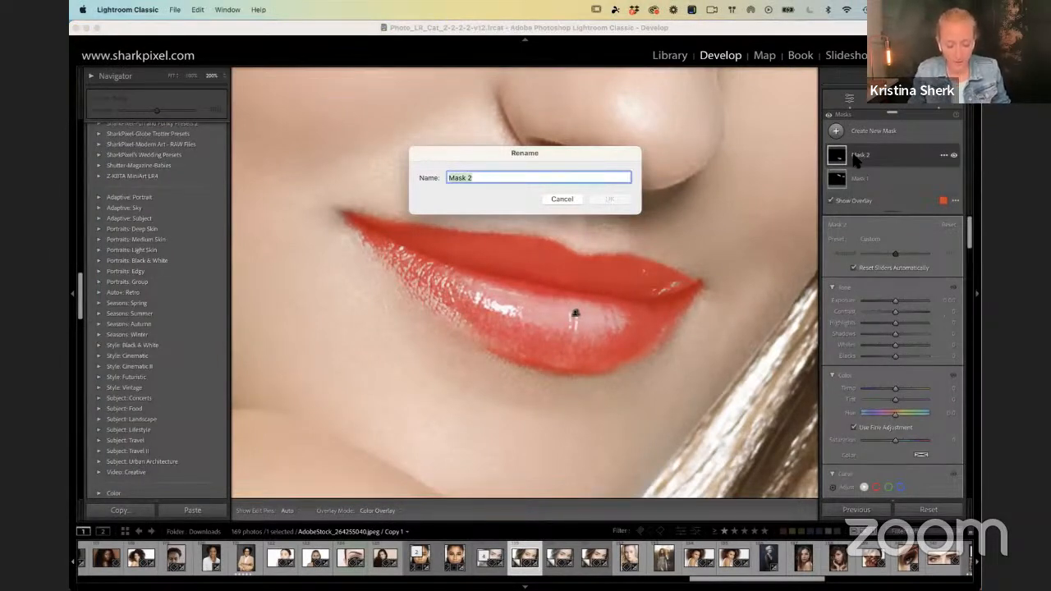
type("darkest areas of lips")
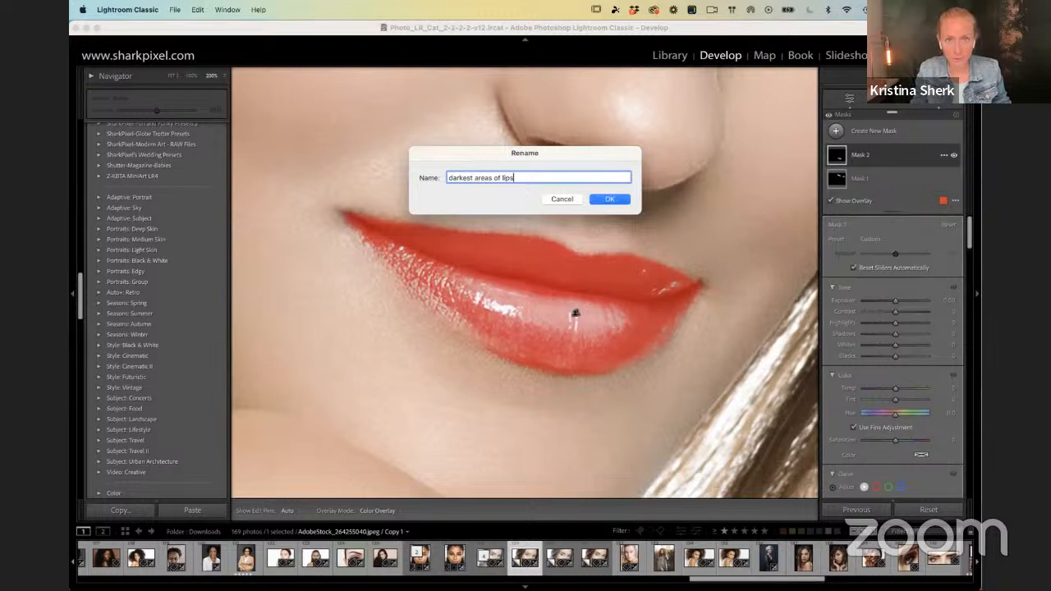
key("Return")
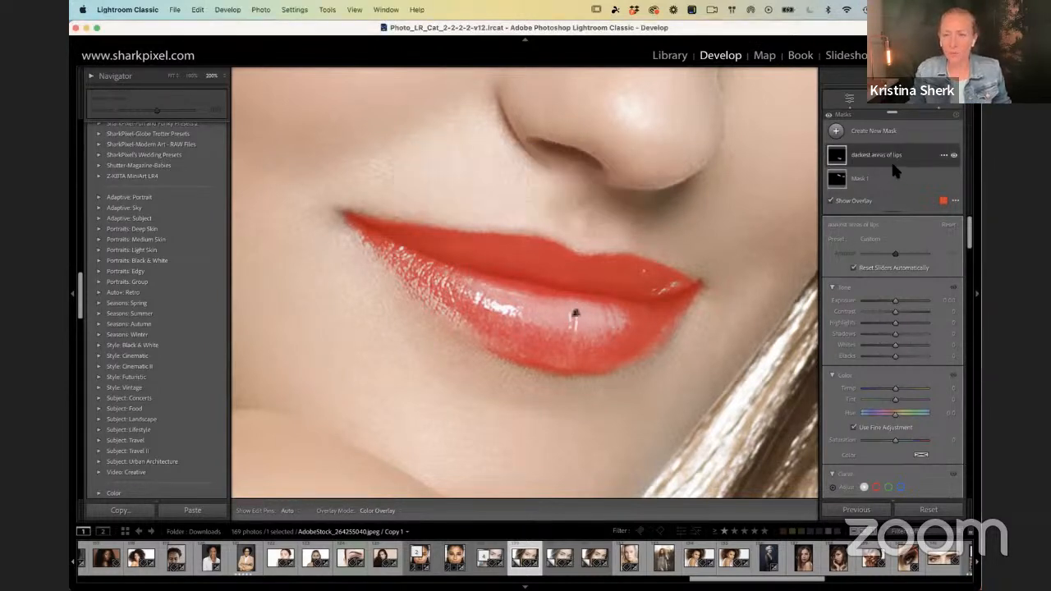
Step: Hide the mask overlay and adjust the darker lip areas with exposure -0.69, tint 30 and saturation 19
key("o")
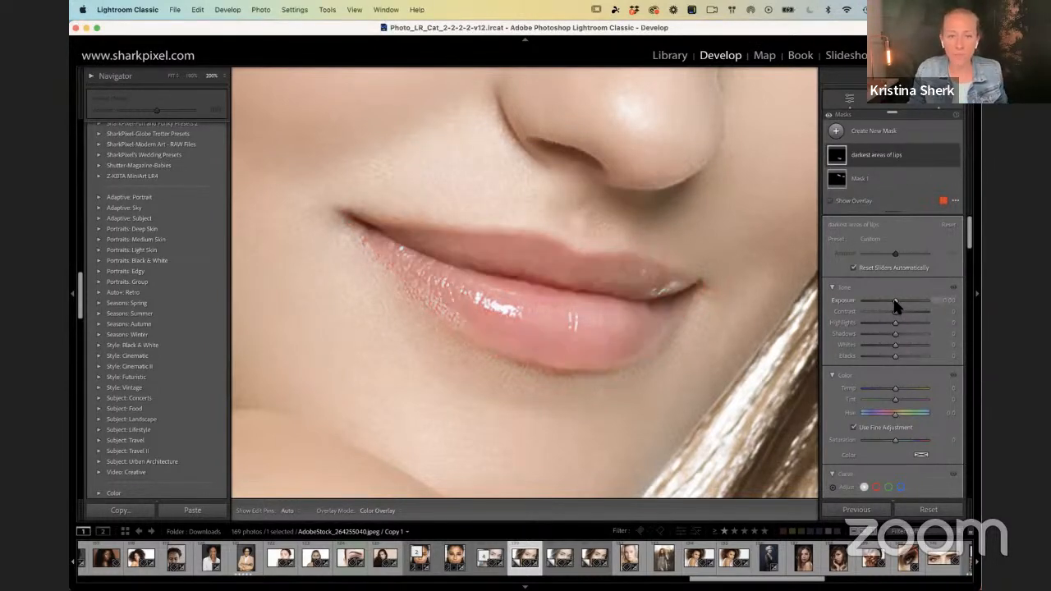
left_click_drag(895, 301, 890, 301)
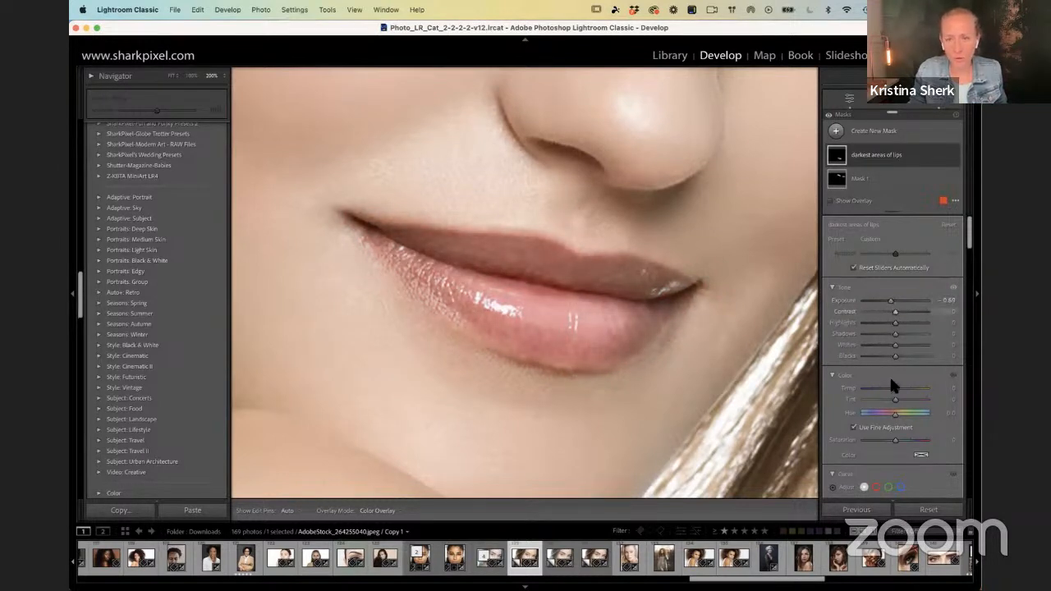
left_click_drag(894, 399, 895, 399)
left_click_drag(898, 402, 903, 402)
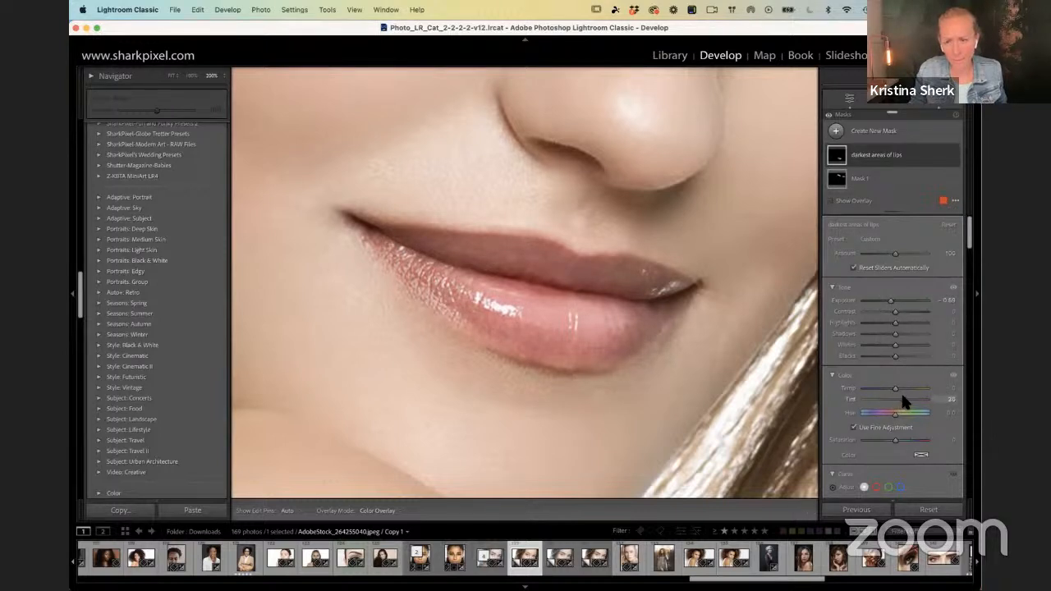
left_click_drag(904, 399, 903, 400)
left_click_drag(894, 440, 896, 440)
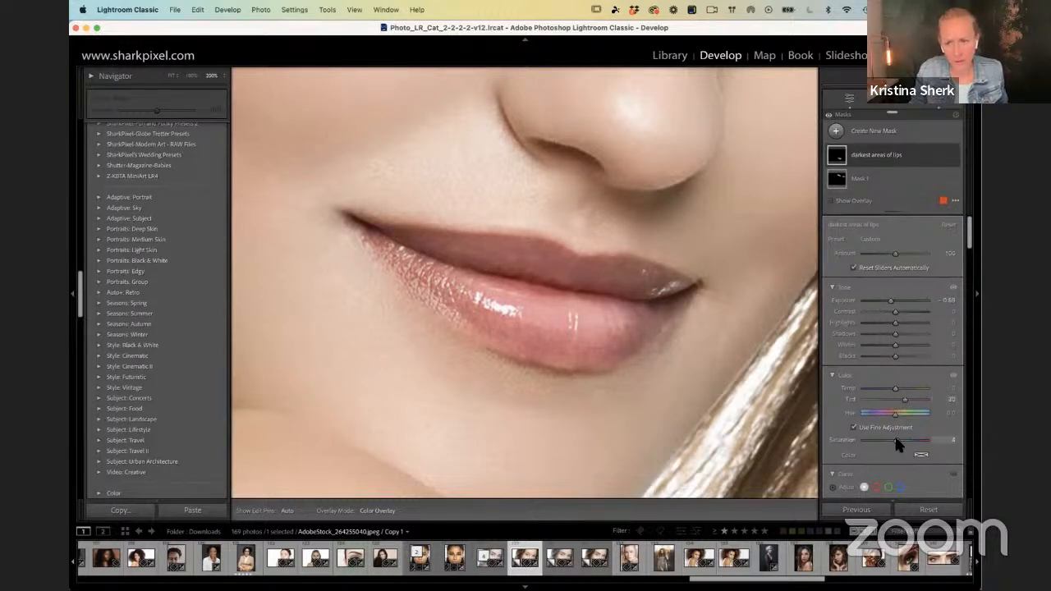
Step: Reopen the lip mask's Luminance Range component and try softer falloffs at both ends, reaching 25/46 and 82/100
left_click(860, 159)
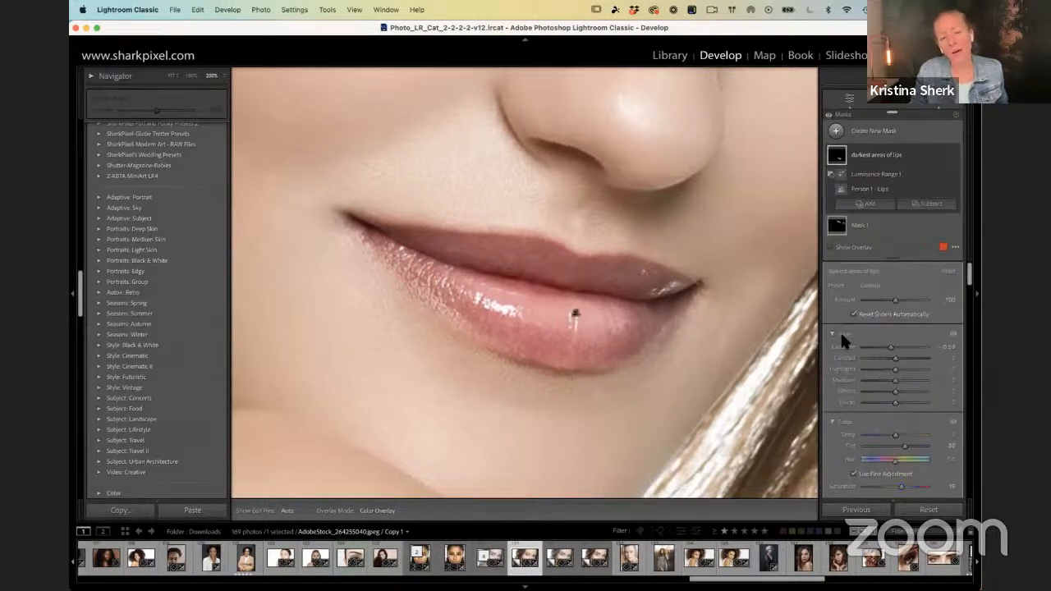
left_click(880, 178)
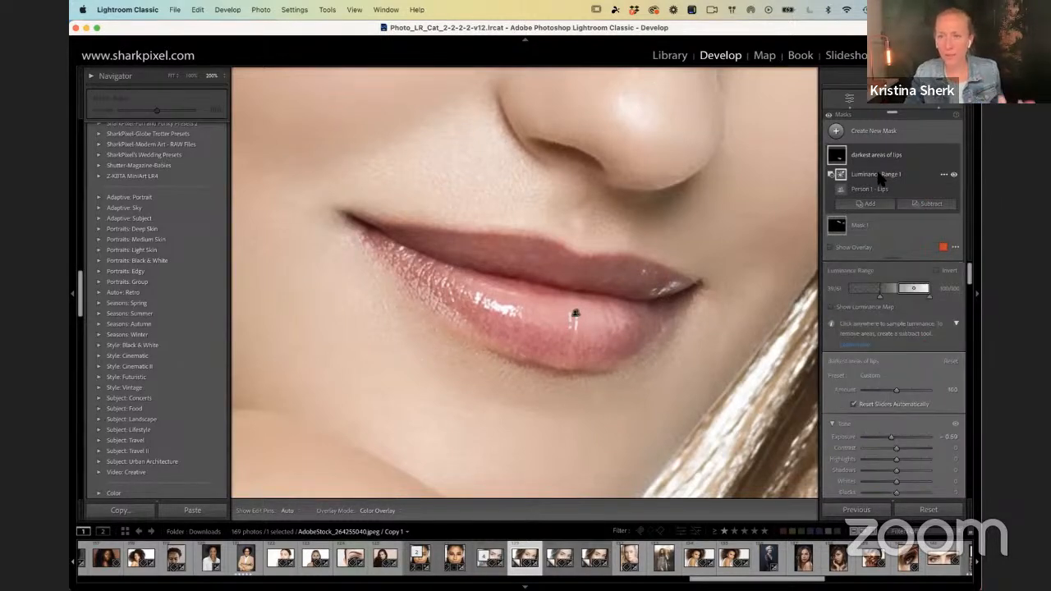
key("F1")
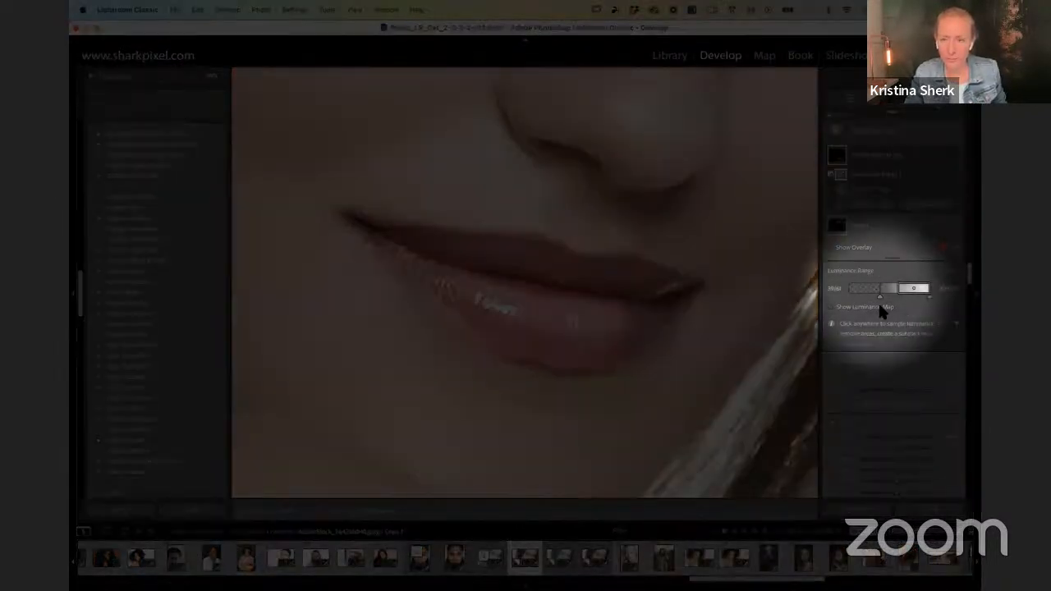
mouse_move(880, 298)
left_mouse_down()
mouse_move(867, 294)
mouse_move(927, 292)
left_mouse_up()
key("F1")
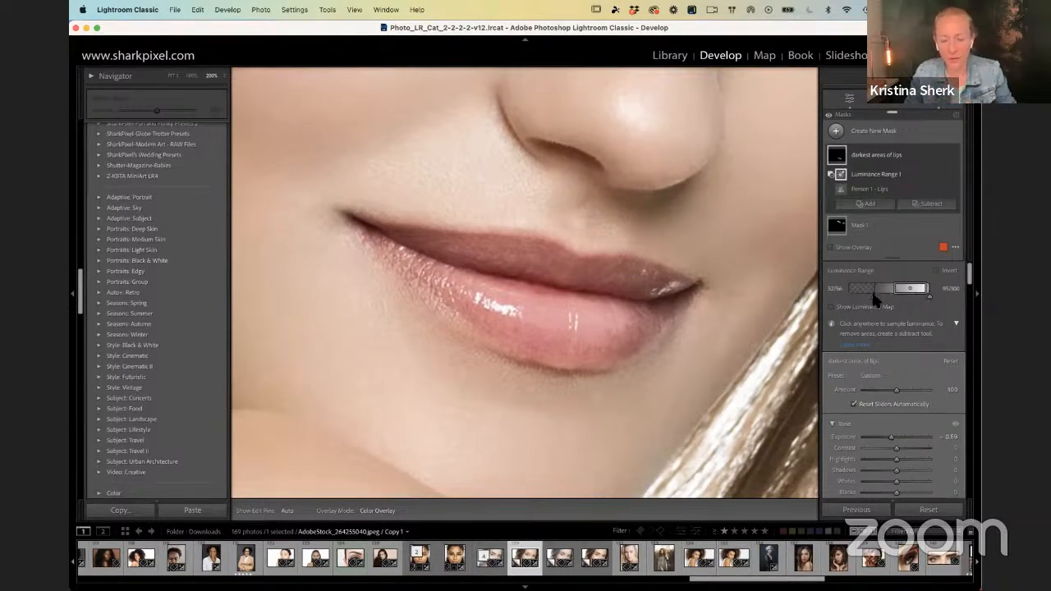
key("F1")
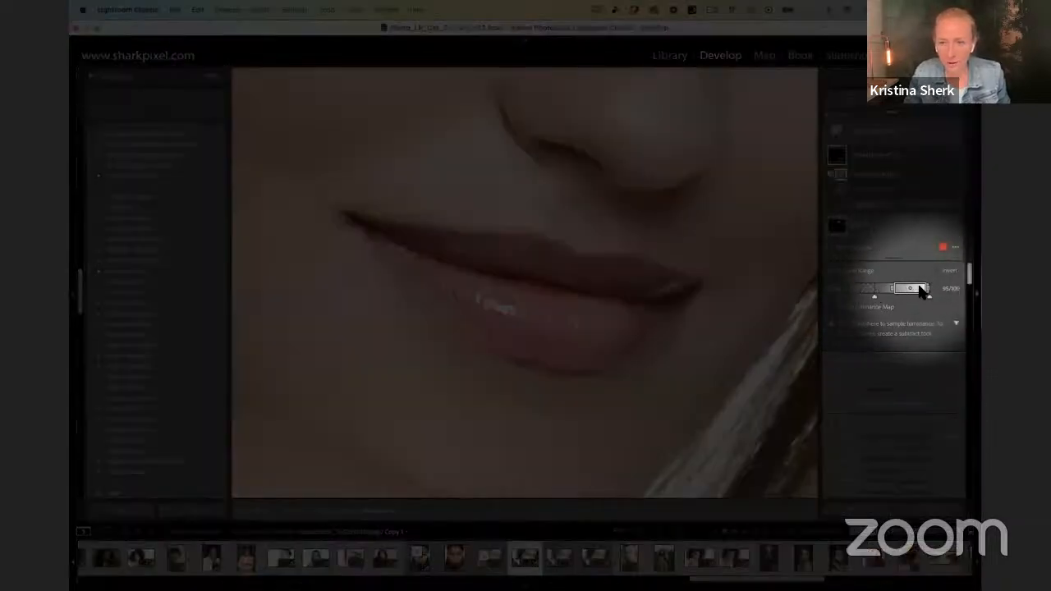
key("F1")
left_click_drag(914, 287, 929, 293)
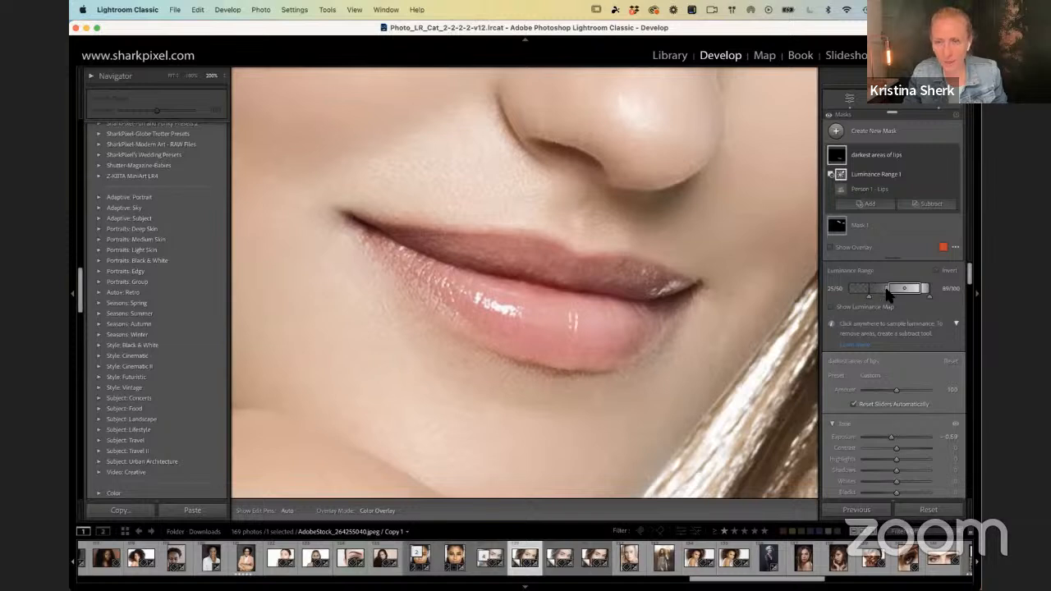
left_click_drag(888, 289, 917, 291)
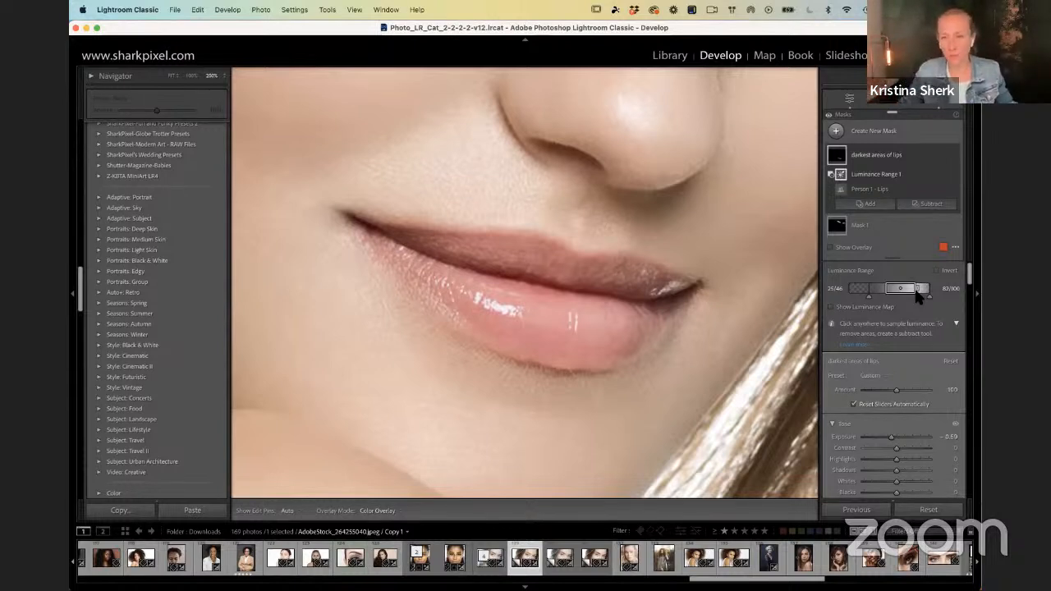
Step: Try a hard lower falloff of 44/46, and finally set the luminance range to 43/63 and 98/100
left_click_drag(873, 297, 885, 297)
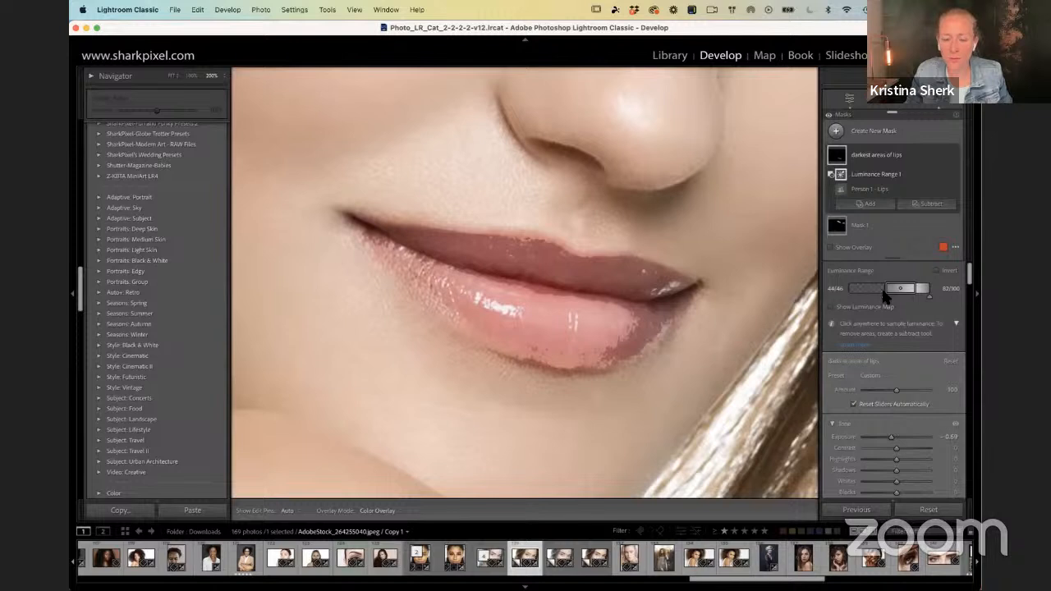
left_click_drag(886, 294, 923, 287)
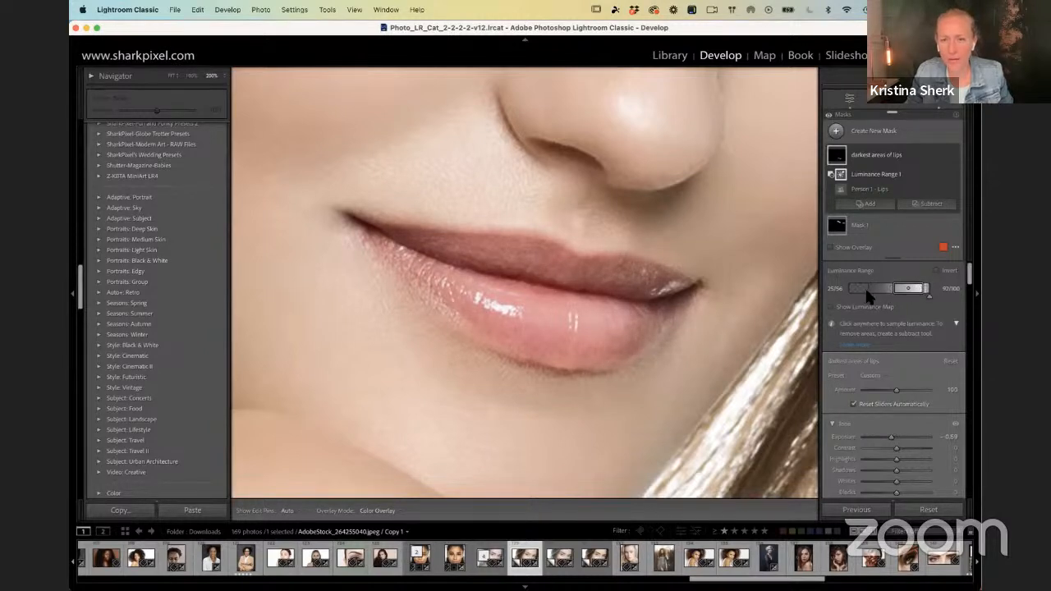
left_click_drag(867, 296, 931, 293)
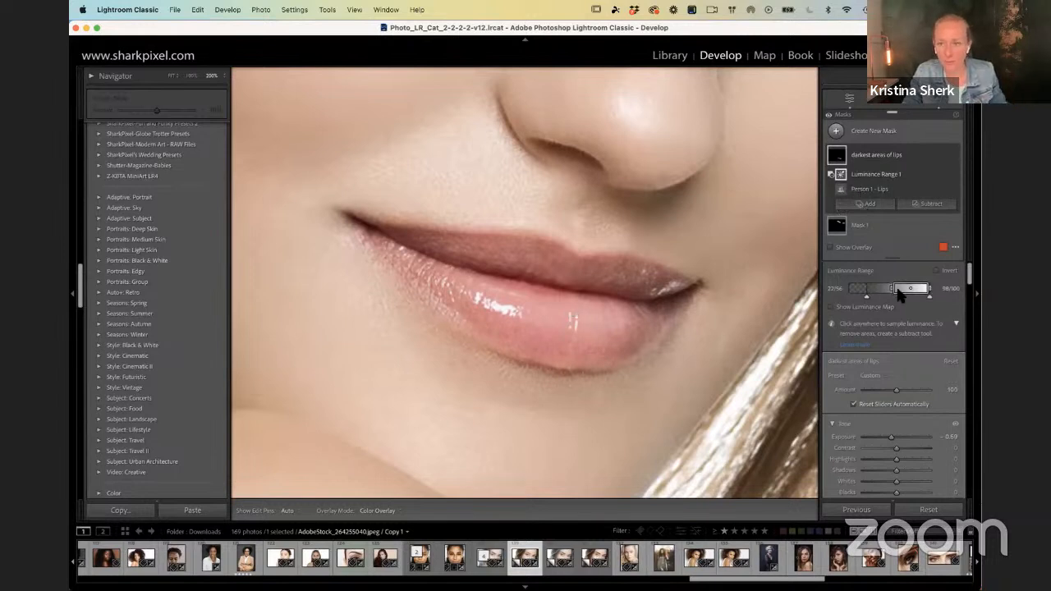
mouse_move(897, 291)
left_mouse_down()
mouse_move(848, 302)
mouse_move(889, 300)
mouse_move(880, 297)
left_mouse_up()
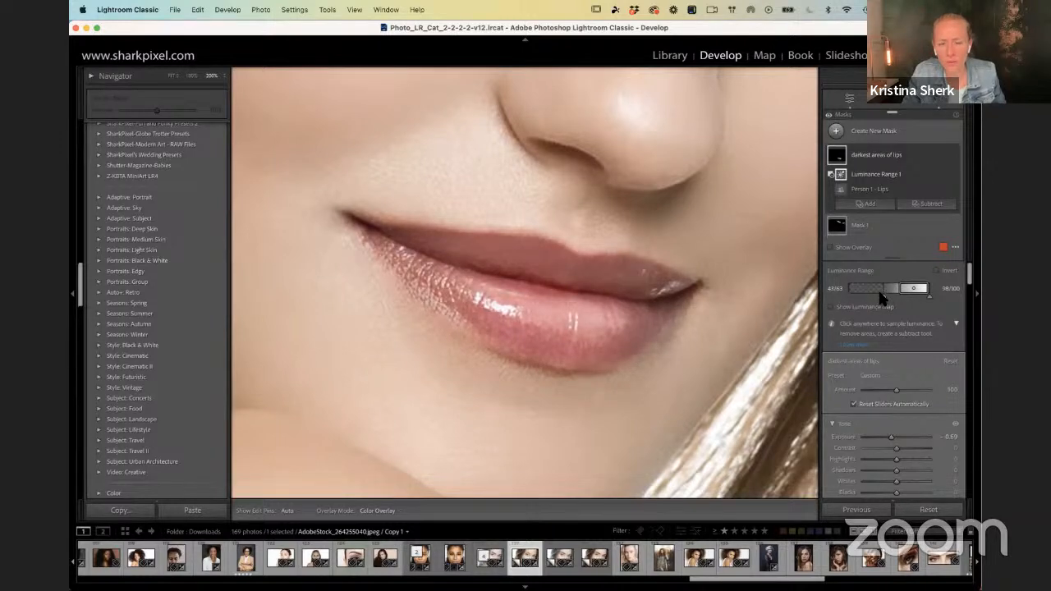
Step: Fit the whole portrait in view and examine the overlays of the Luminance Range component and the eyebrows mask
key("z")
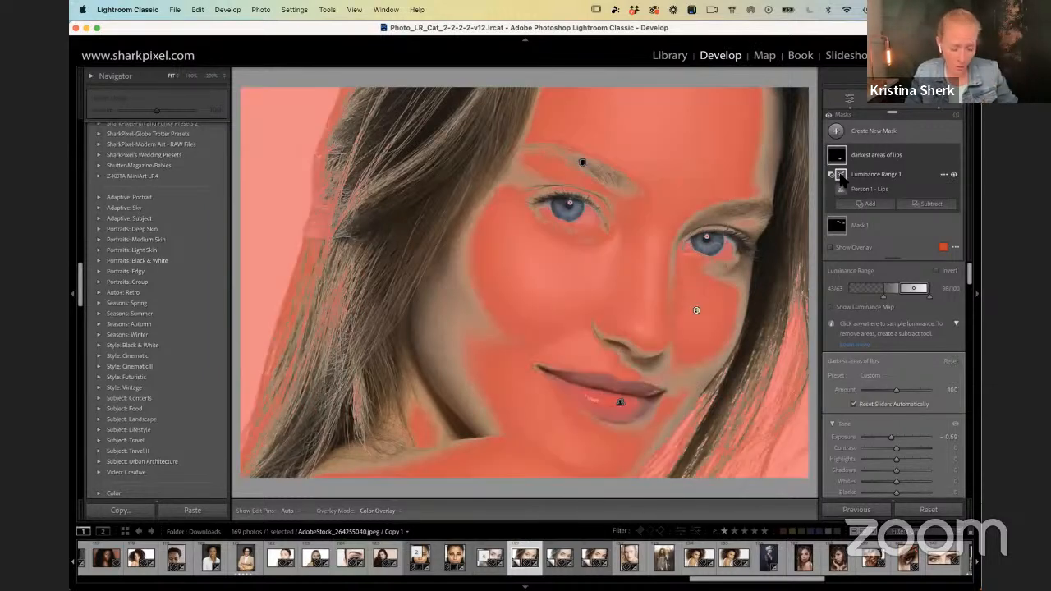
key("F1")
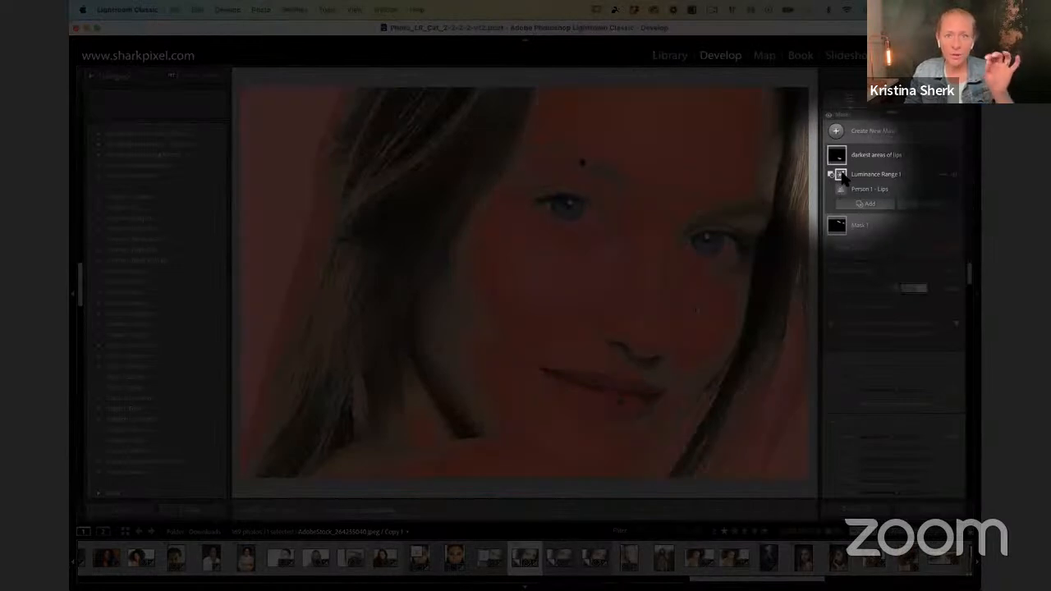
key("F1")
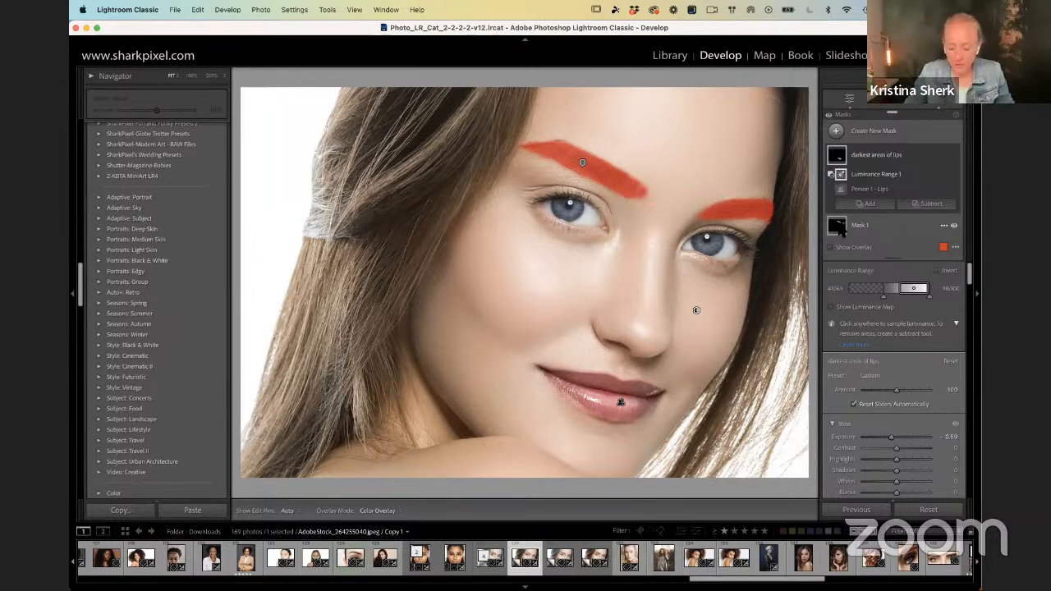
Step: Compare the portrait's before and after versions, returning to the edited view
key("backslash")
key("backslash")
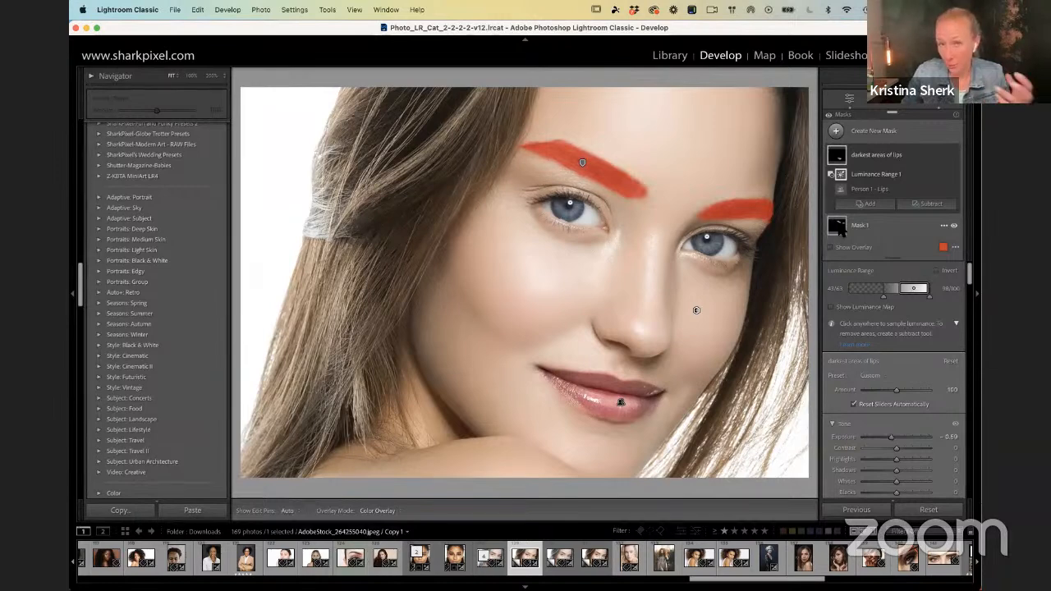
key("backslash")
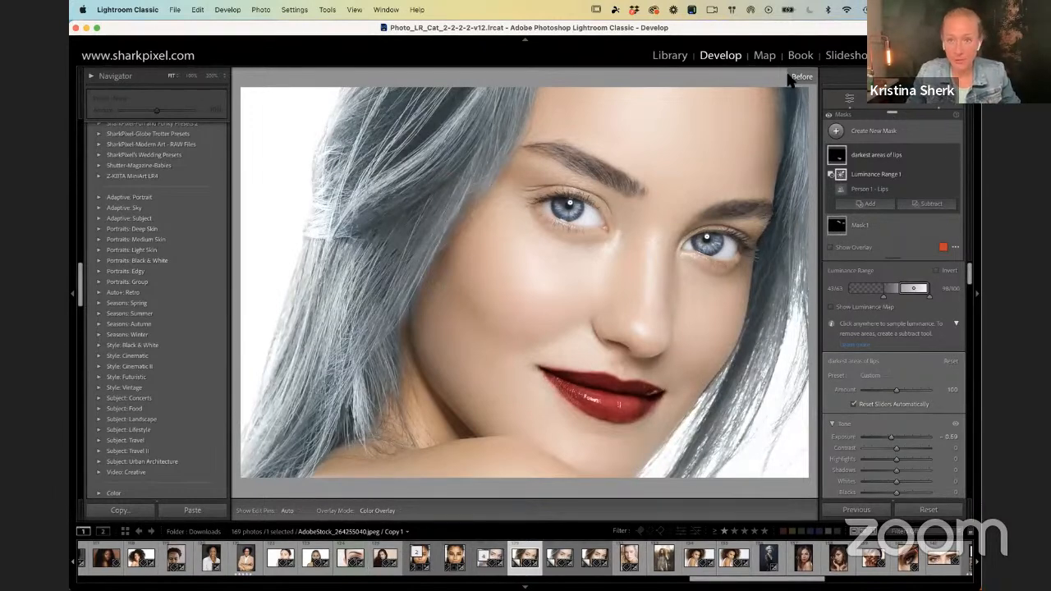
key("F1")
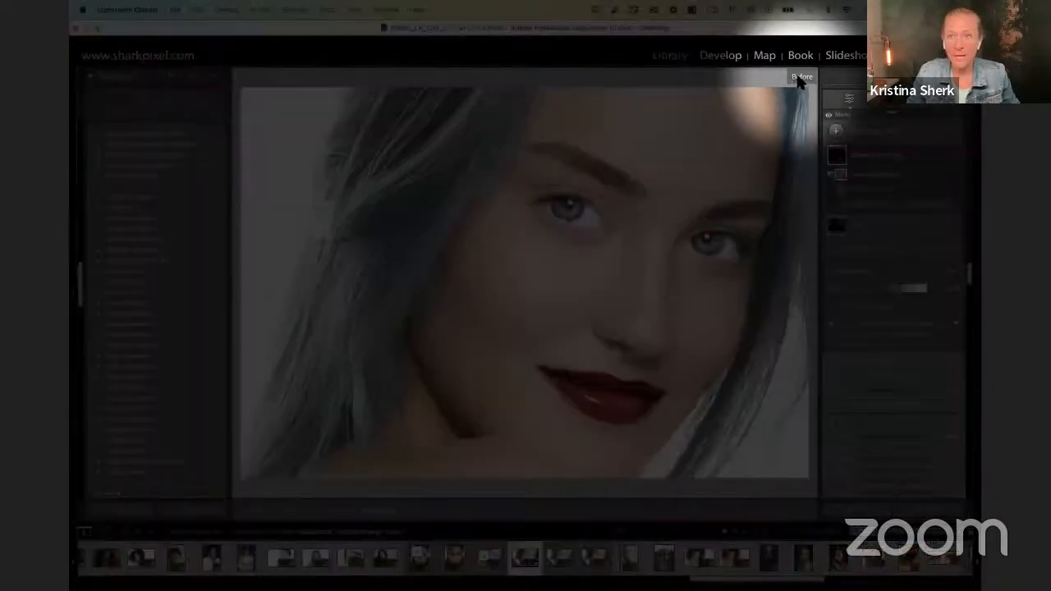
key("F1")
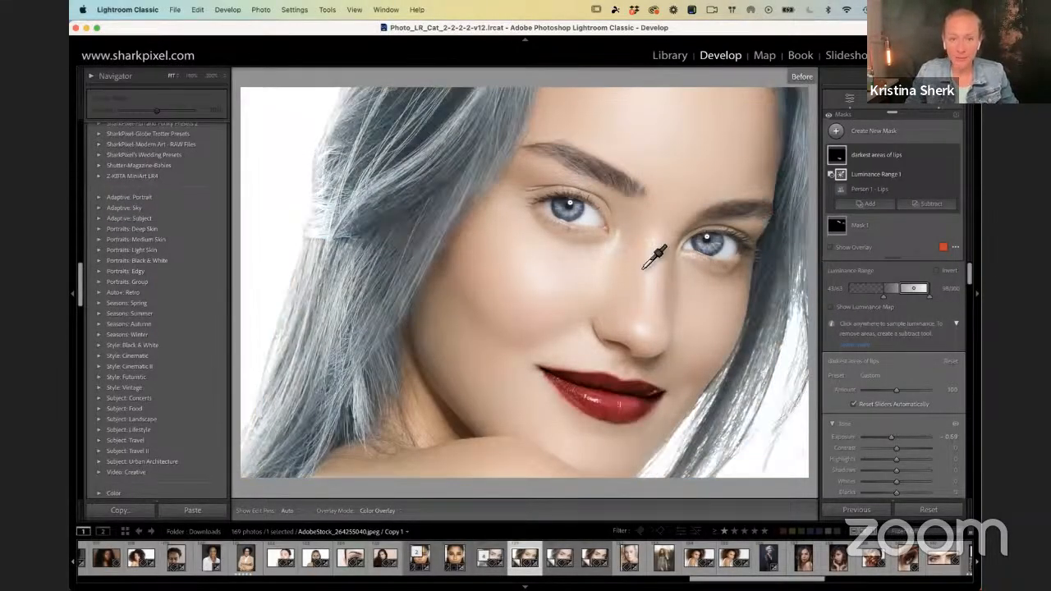
key("backslash")
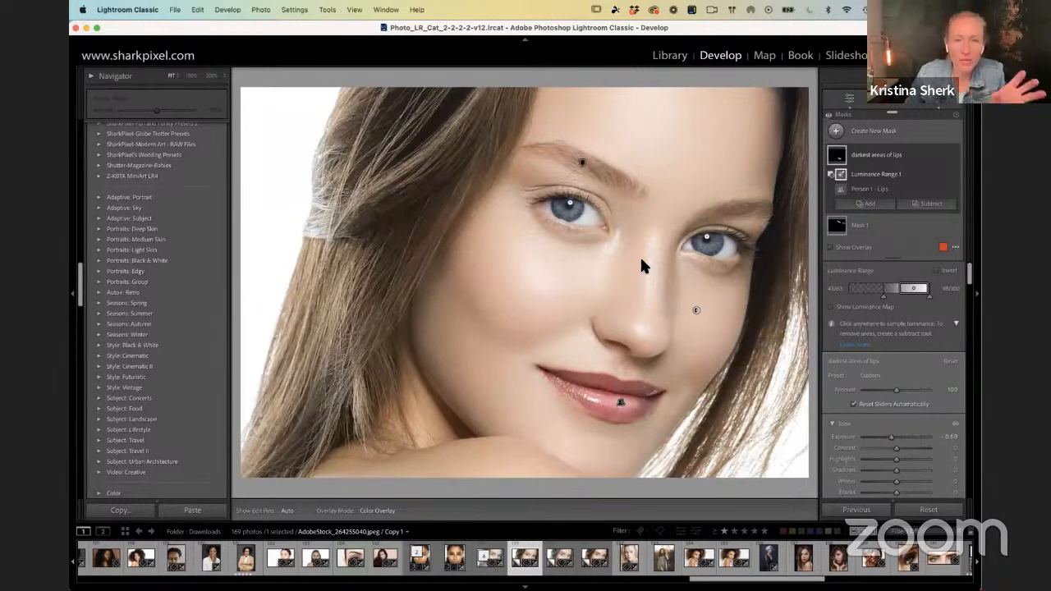
Step: Toggle the portrait between its original and edited states once more to examine the darkened lips
key("backslash")
key("backslash")
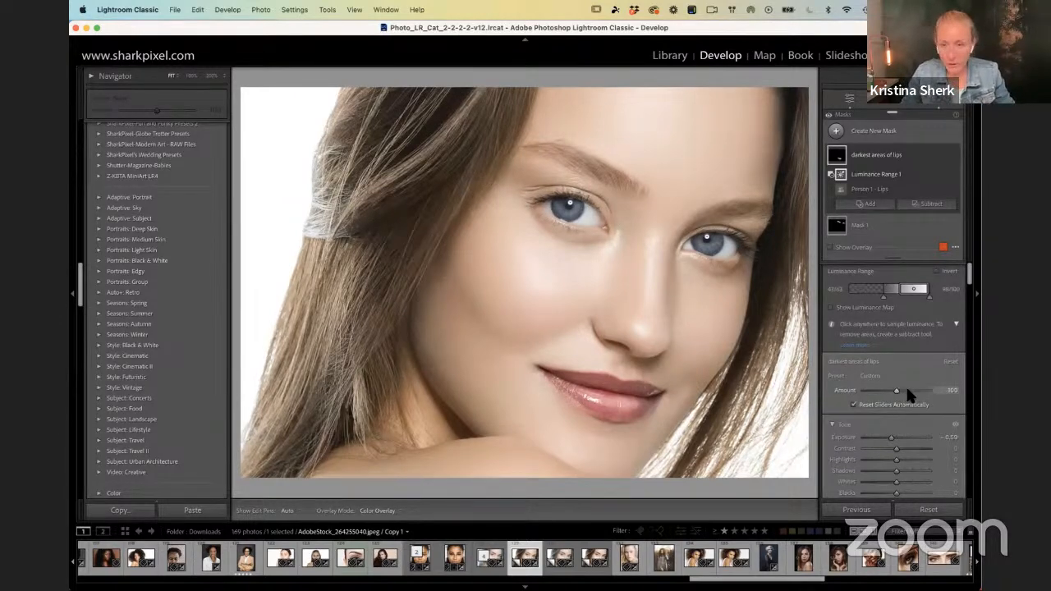
key("F1")
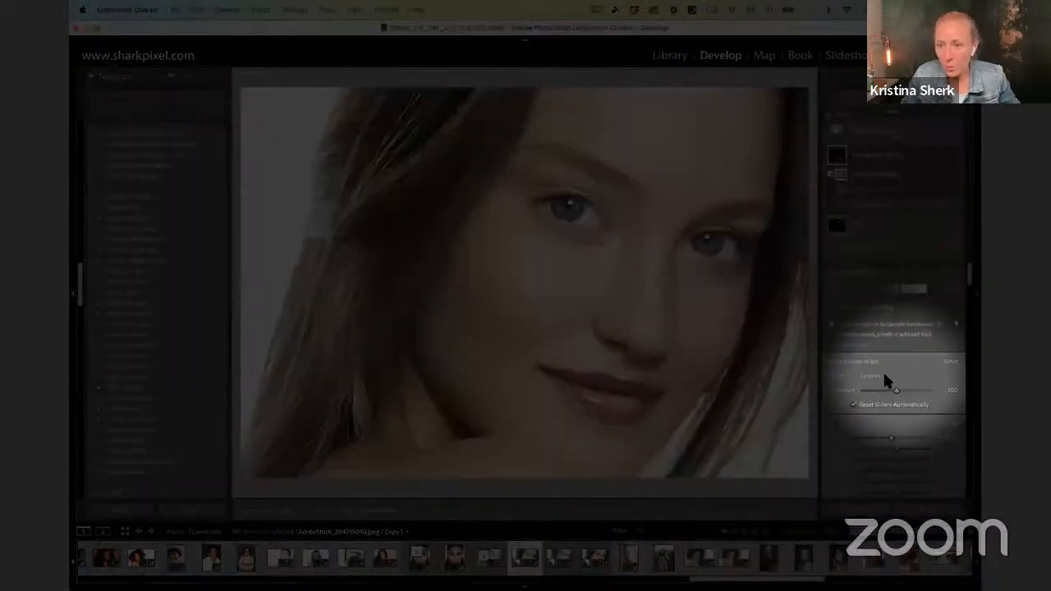
key("F1")
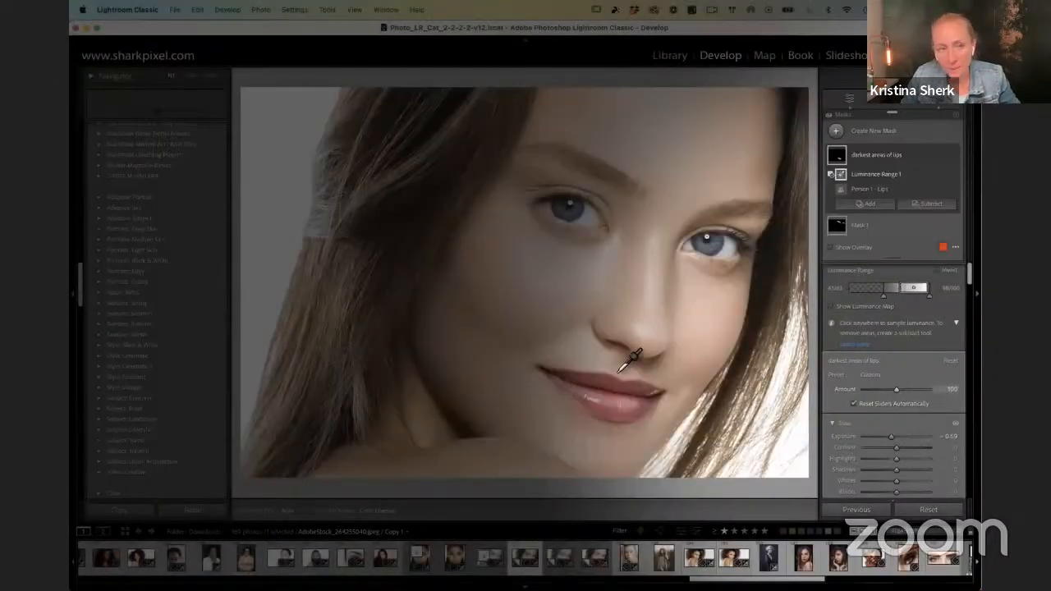
Step: Apply the Lips: Red Dark Gloss preset from the SharkPixel AI Lip Presets to the portrait
scroll(152, 278, "up", 10)
scroll(158, 282, "up", 10)
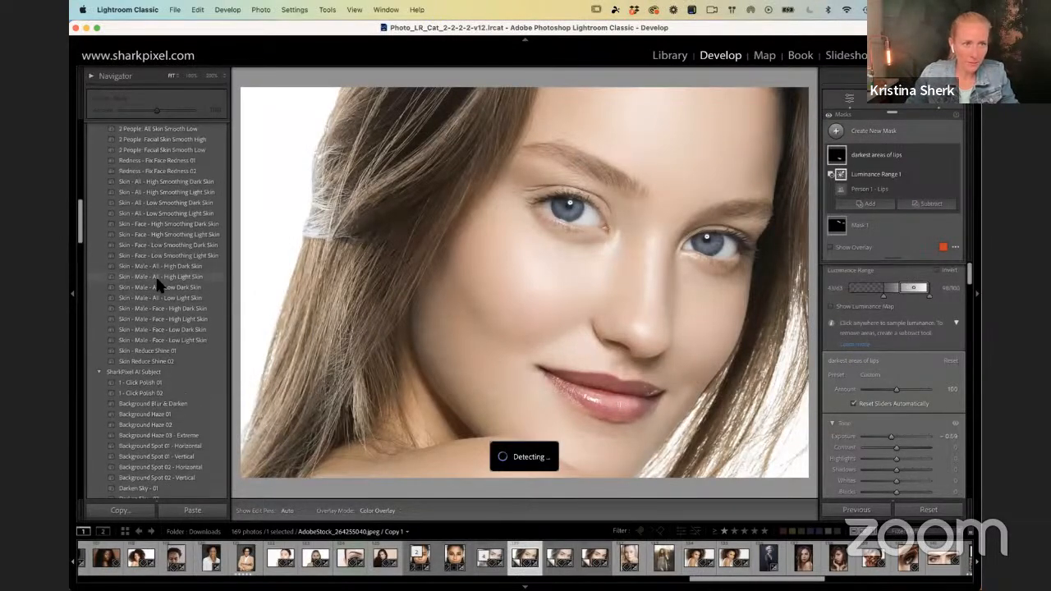
scroll(158, 278, "up", 5)
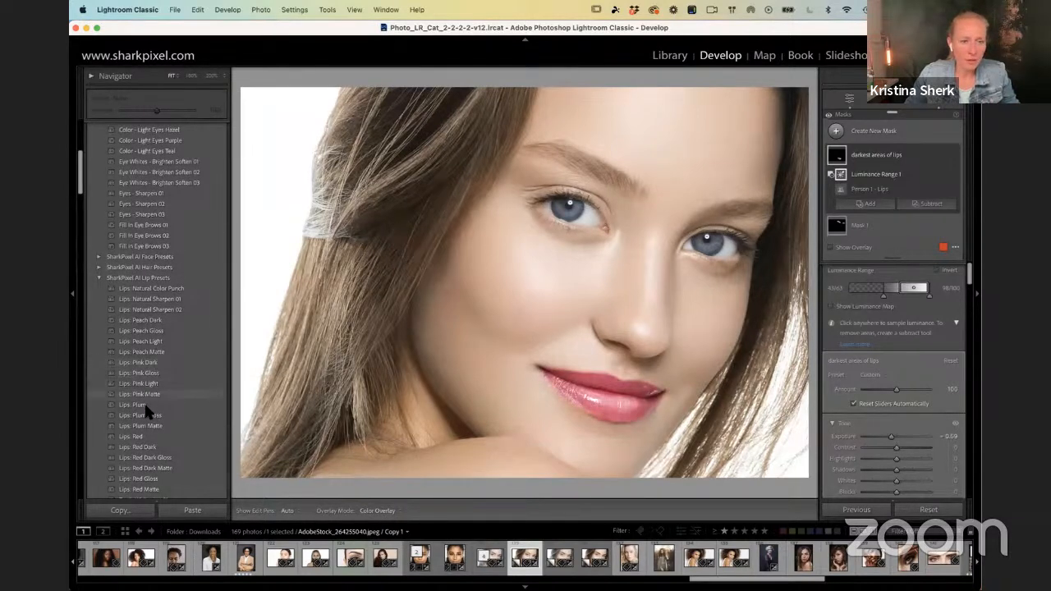
left_click(141, 459)
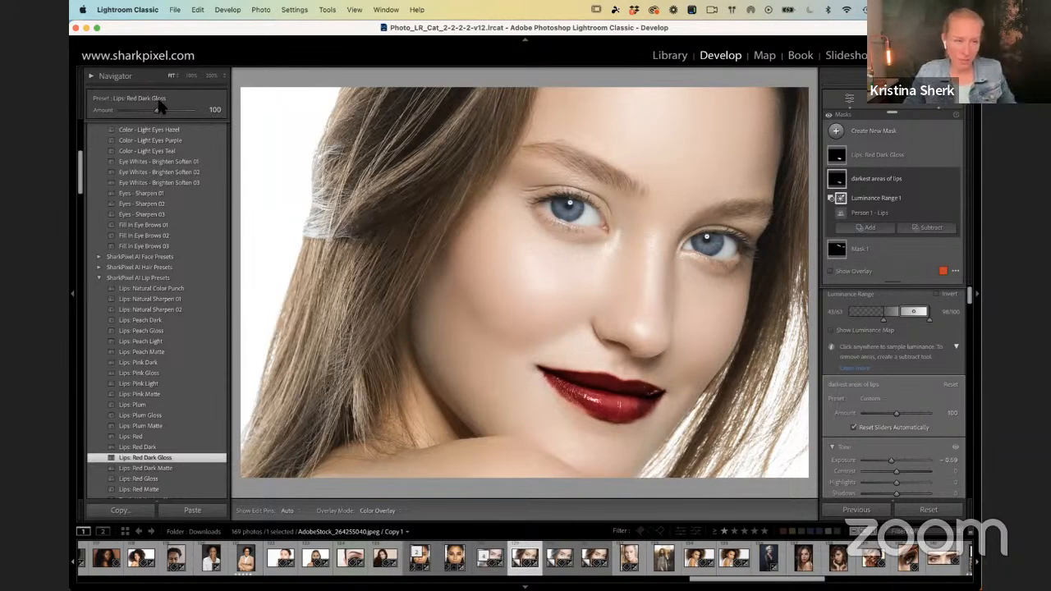
key("F1")
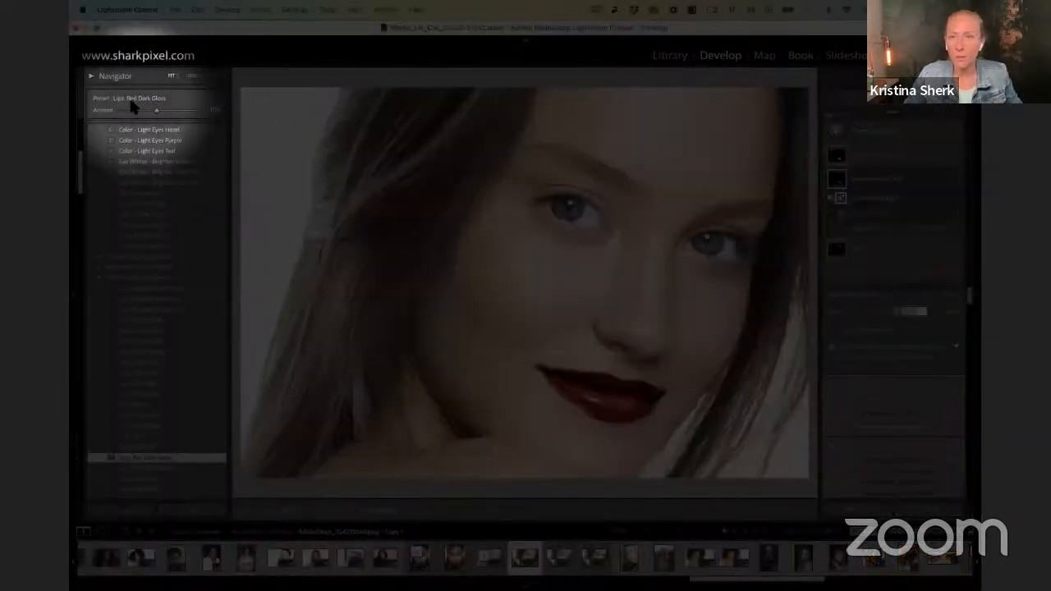
key("F1")
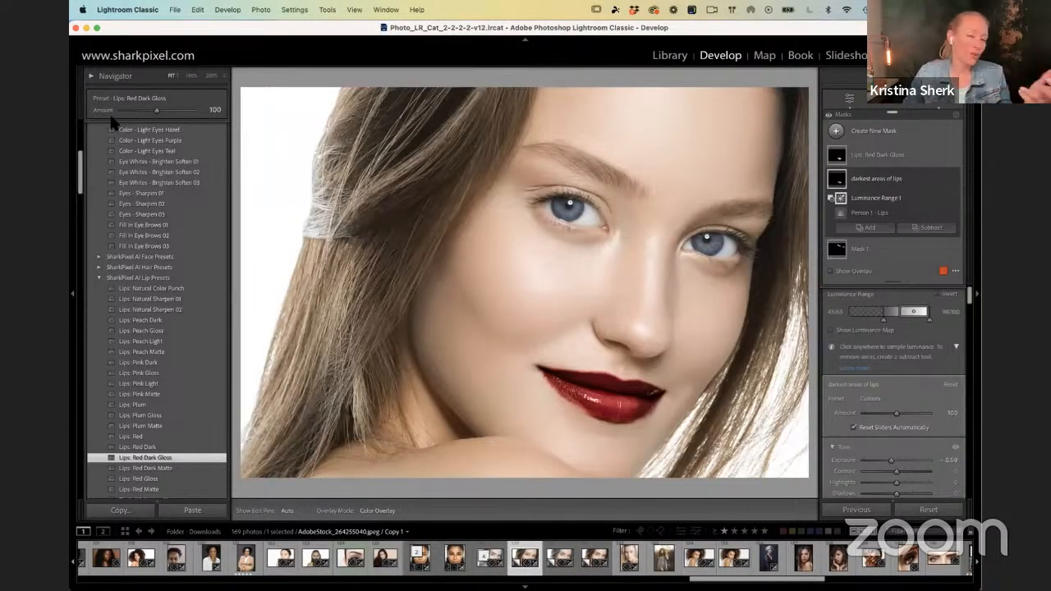
Step: Try the Lips: Red Dark Gloss preset at amounts of 37 and 200, resetting it to 100 after each
mouse_move(146, 114)
left_mouse_down()
mouse_move(127, 113)
mouse_move(136, 114)
left_mouse_up()
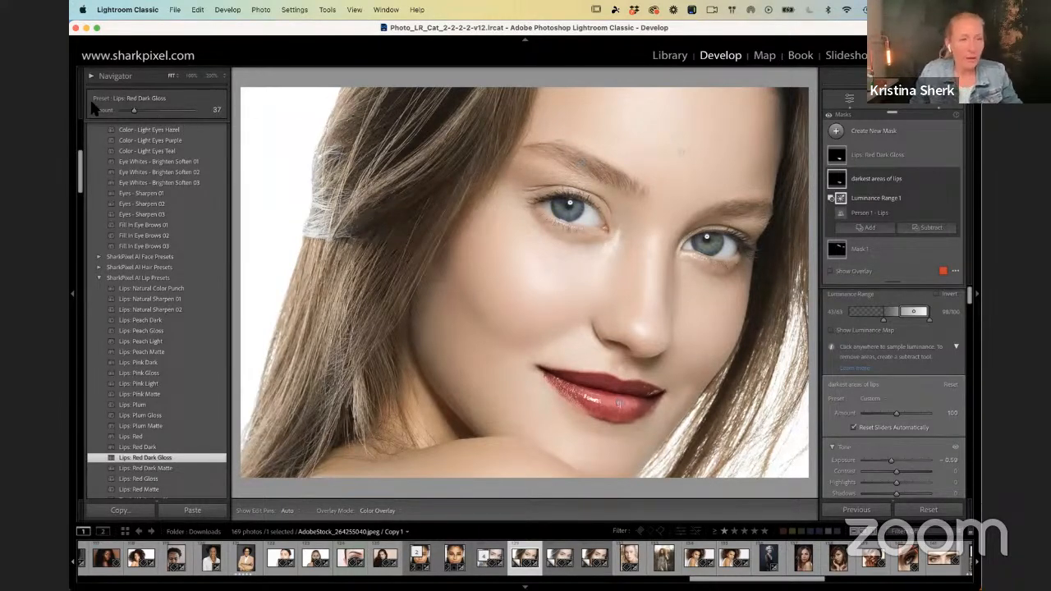
double_click(112, 113)
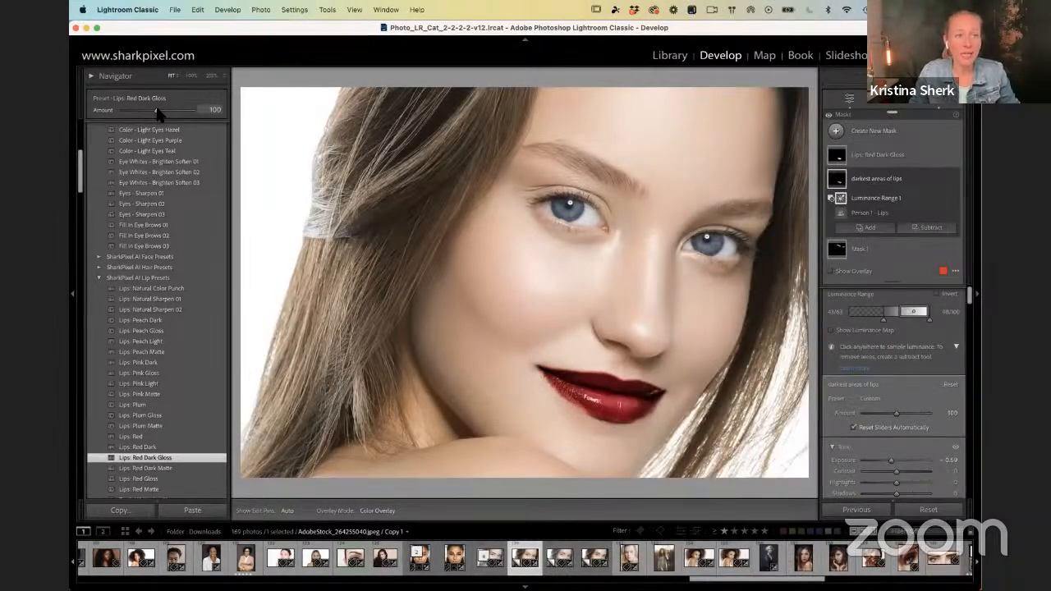
left_click_drag(159, 112, 255, 116)
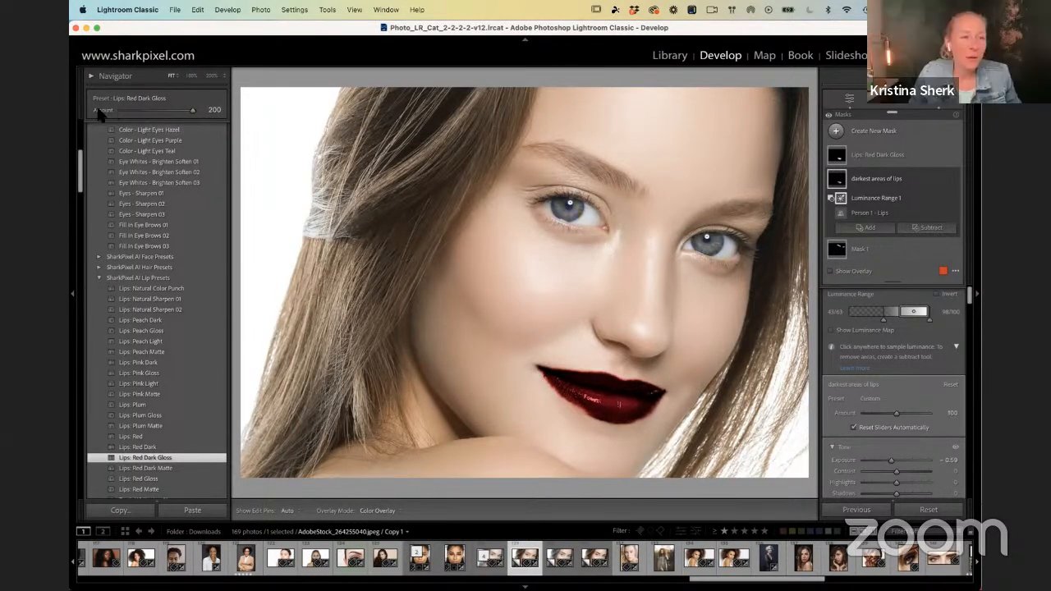
double_click(98, 111)
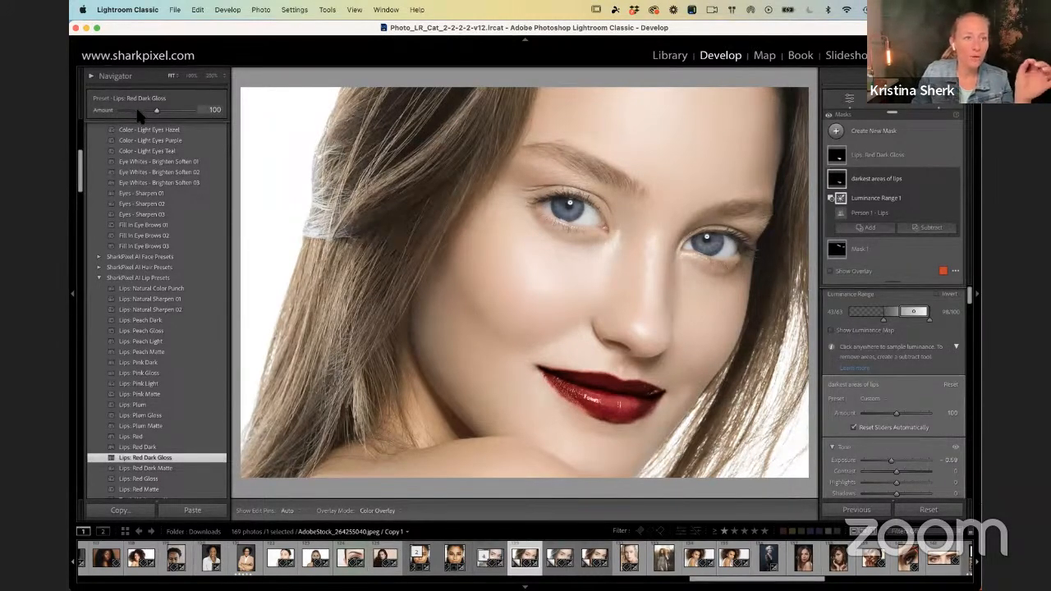
Step: Reduce the Lips: Red Dark Gloss preset's amount to 48
left_click(137, 114)
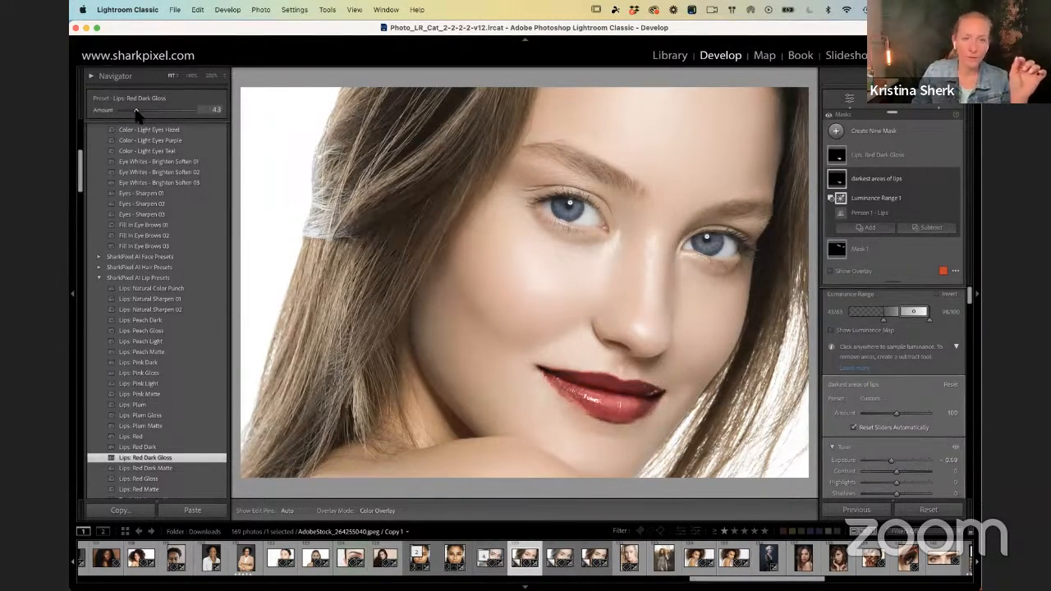
left_click_drag(136, 111, 139, 112)
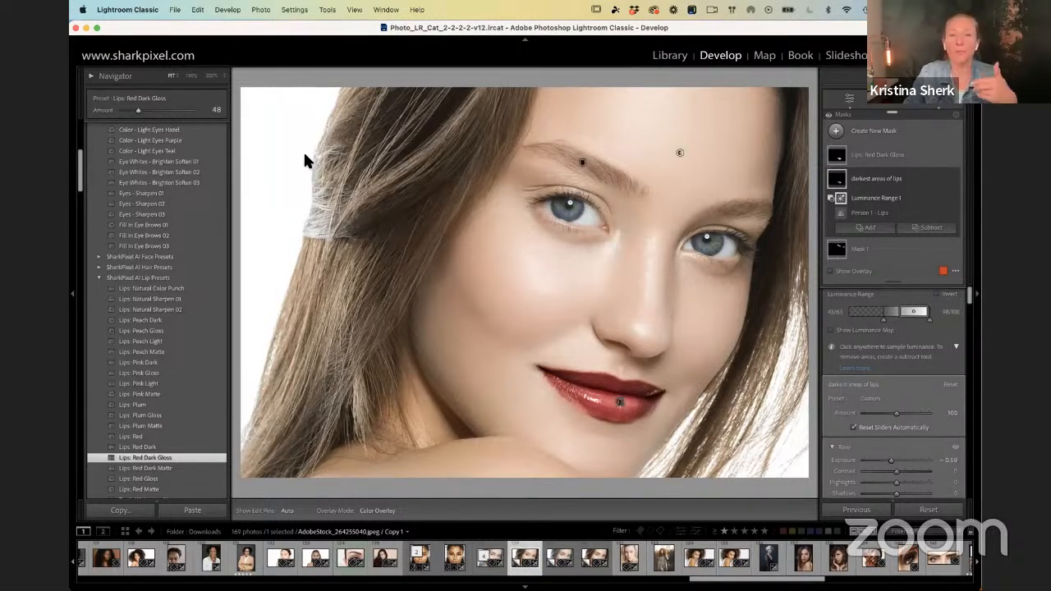
Step: Darken the eyebrows by setting the exposure of Mask 1 to -0.63
left_click(861, 248)
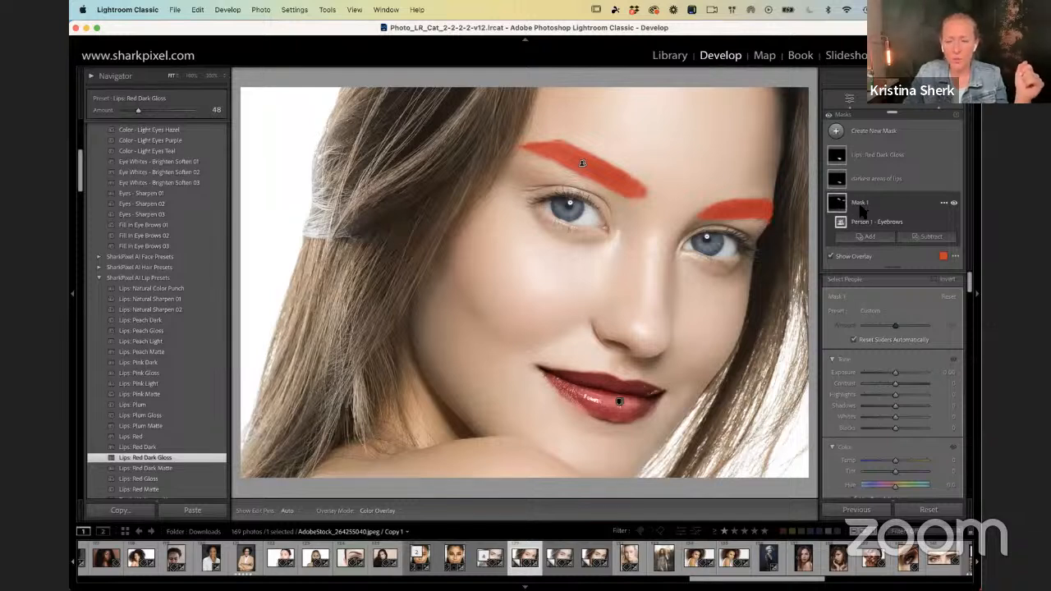
scroll(876, 325, "down", 3)
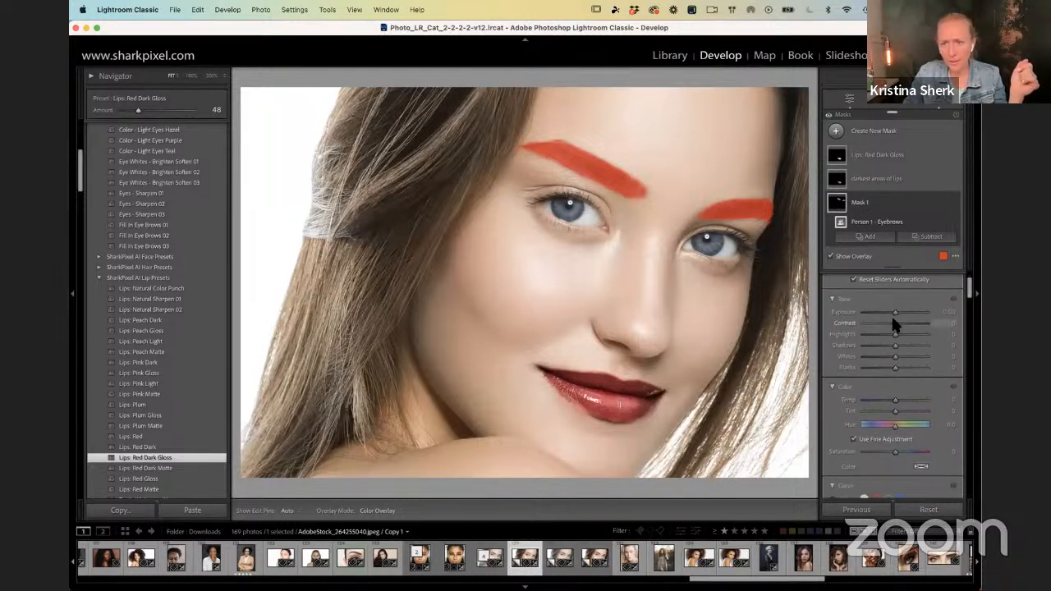
left_click_drag(895, 312, 891, 317)
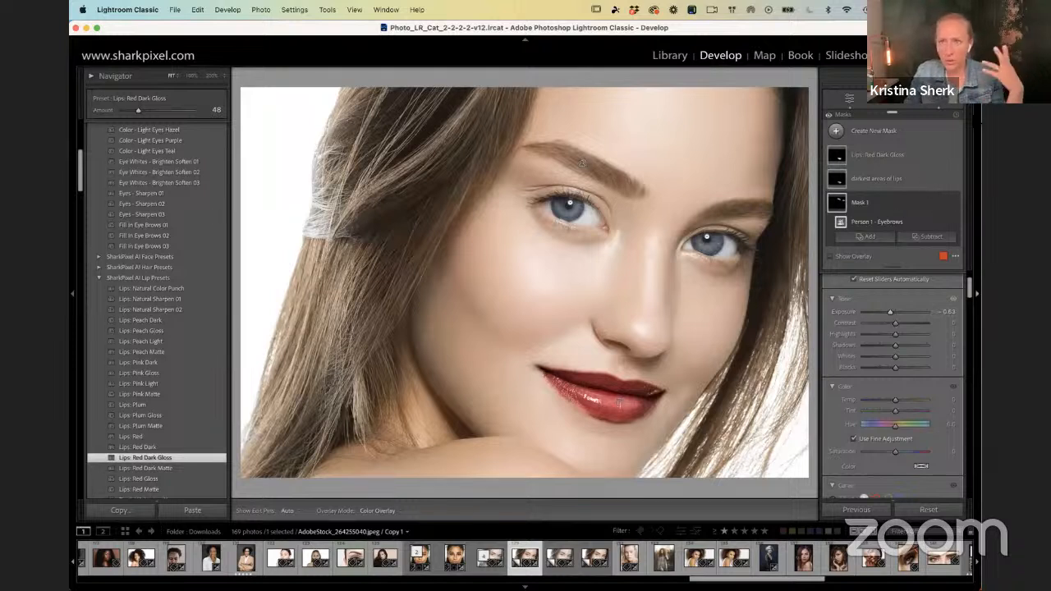
Step: Switch the effect of all masks off and on repeatedly to compare the face, leaving the masks enabled
left_click(830, 116)
left_click(830, 116)
left_click(829, 115)
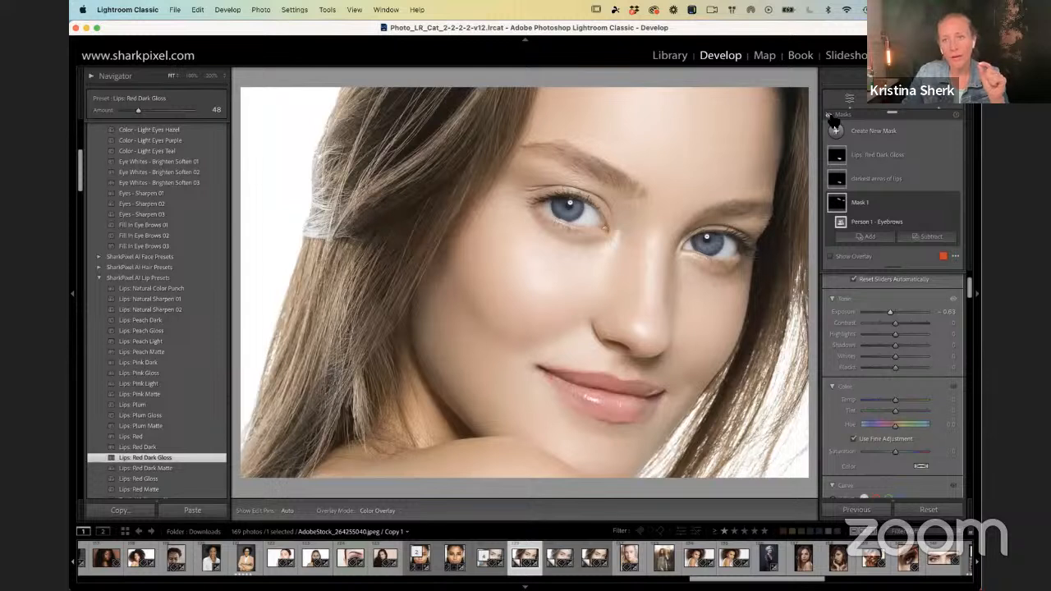
left_click(830, 118)
left_click(830, 117)
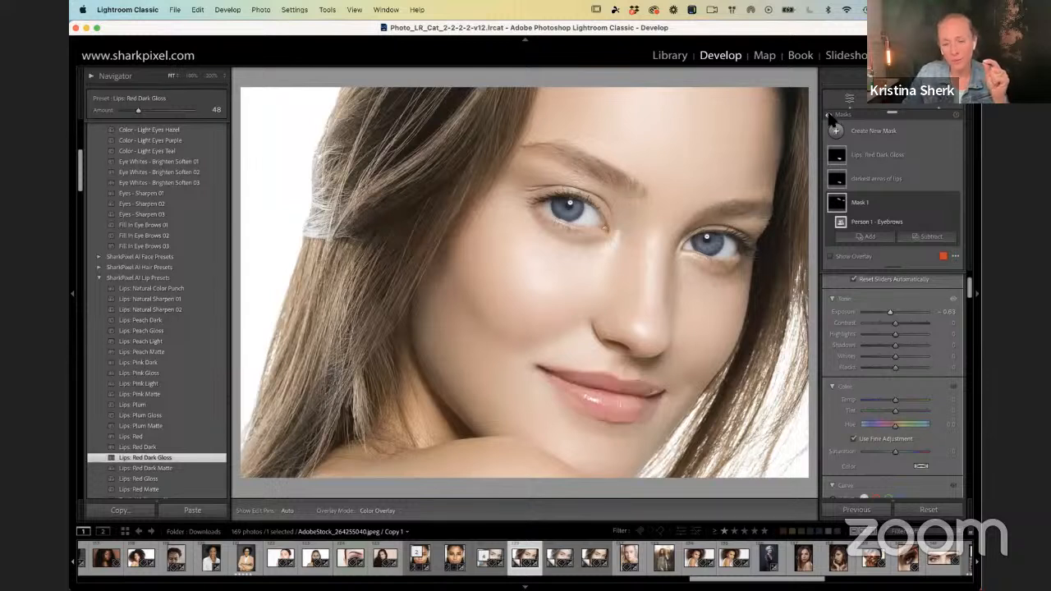
left_click(830, 117)
left_click(830, 118)
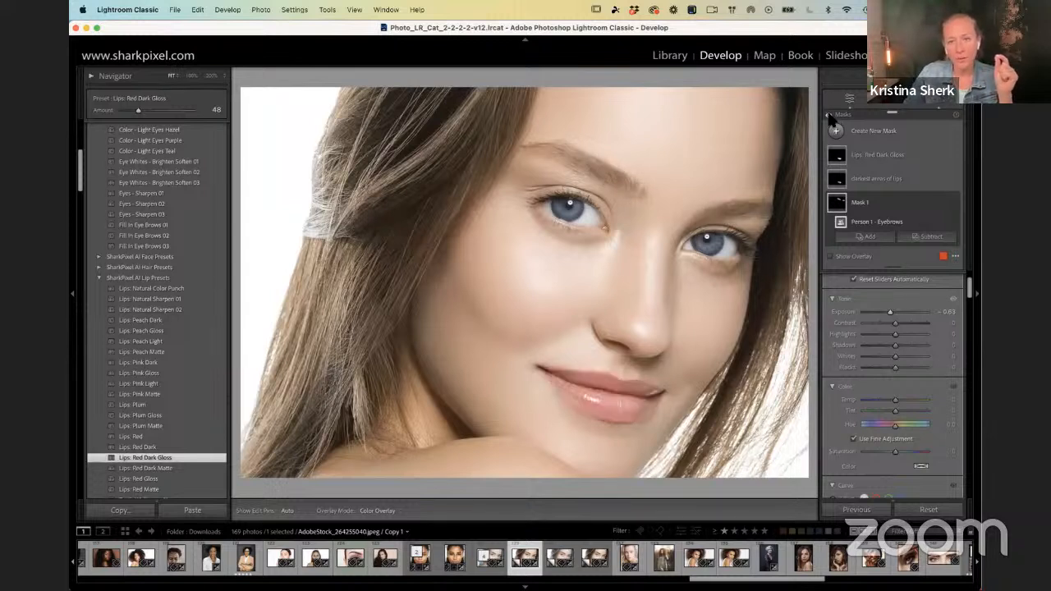
left_click(831, 118)
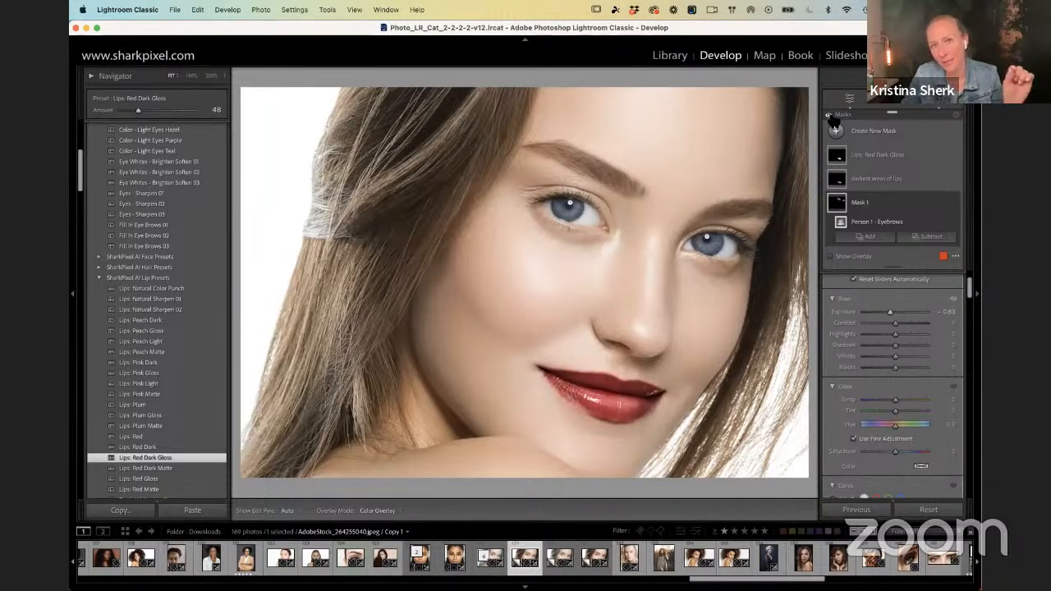
left_click(831, 117)
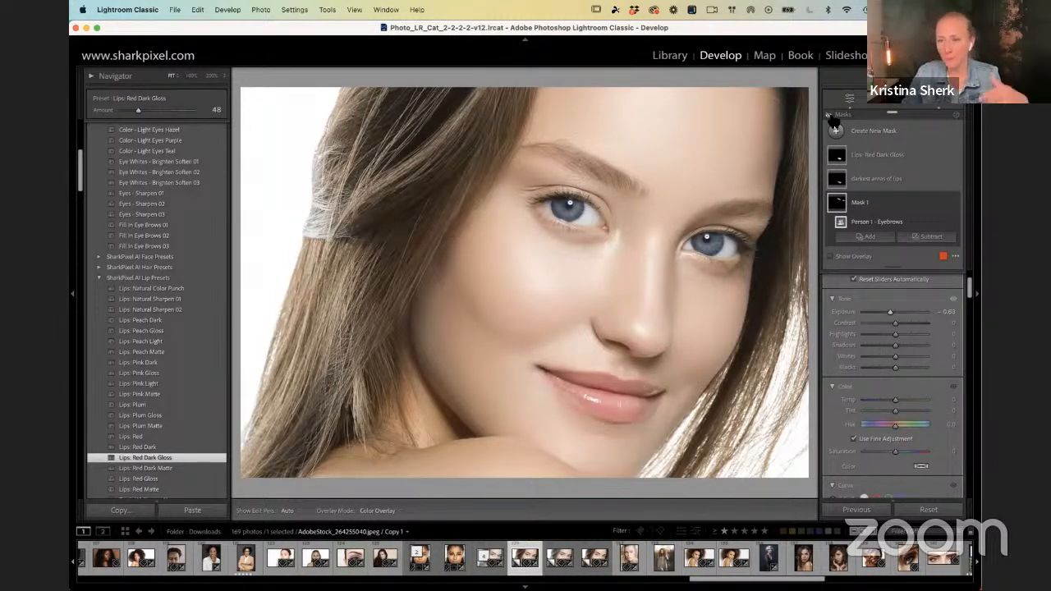
left_click(830, 117)
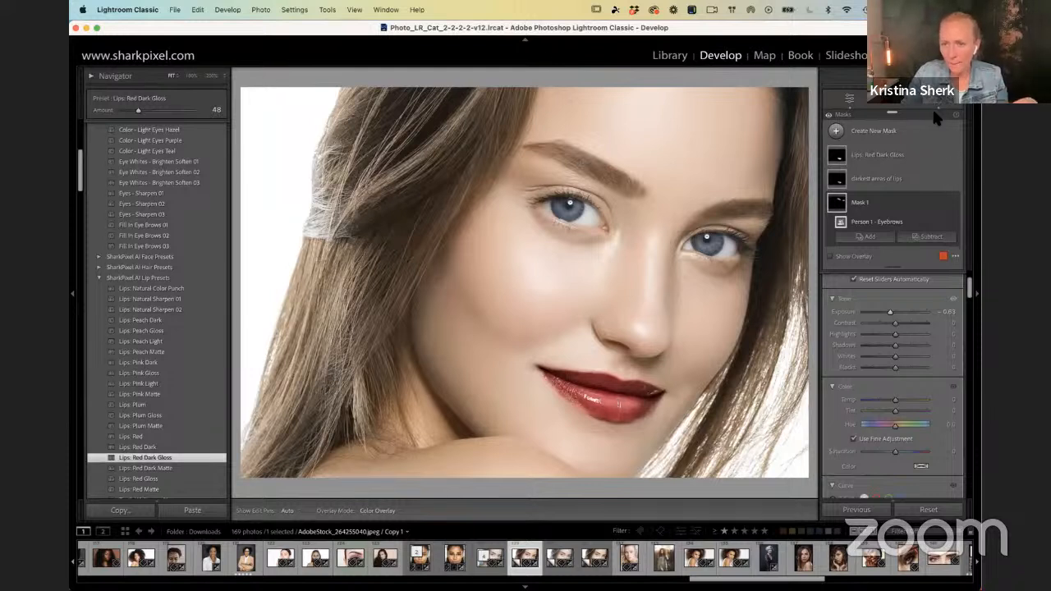
Step: Create a new mask that automatically selects the portrait's background
left_click(956, 257)
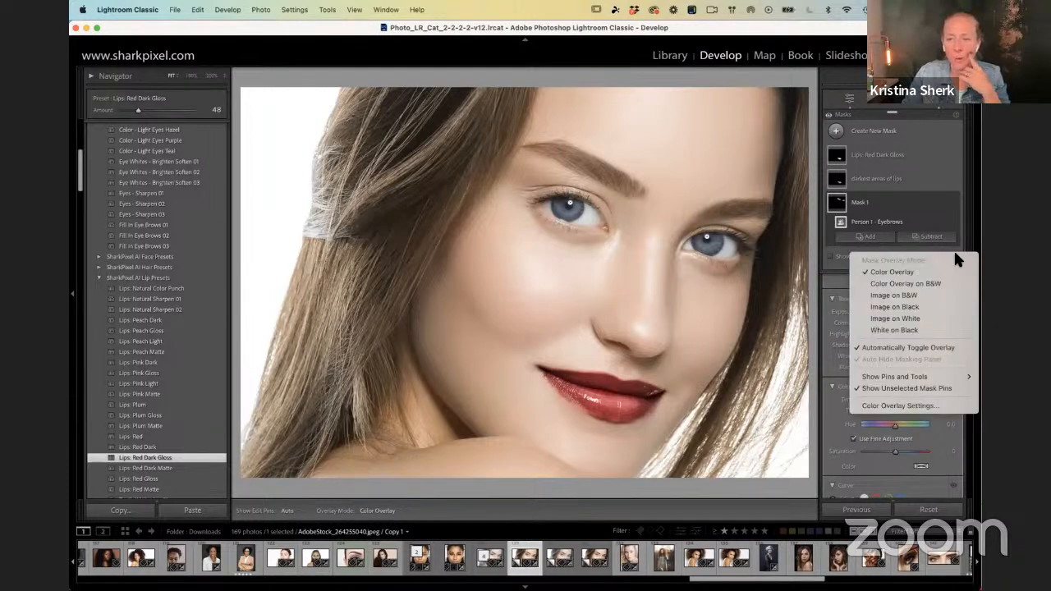
left_click(860, 128)
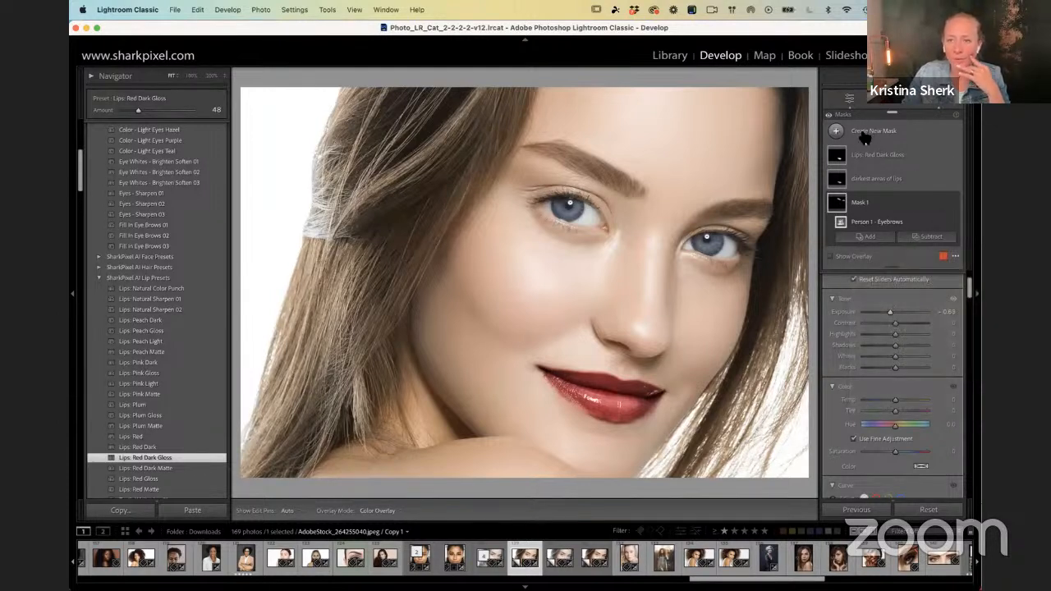
left_click(837, 131)
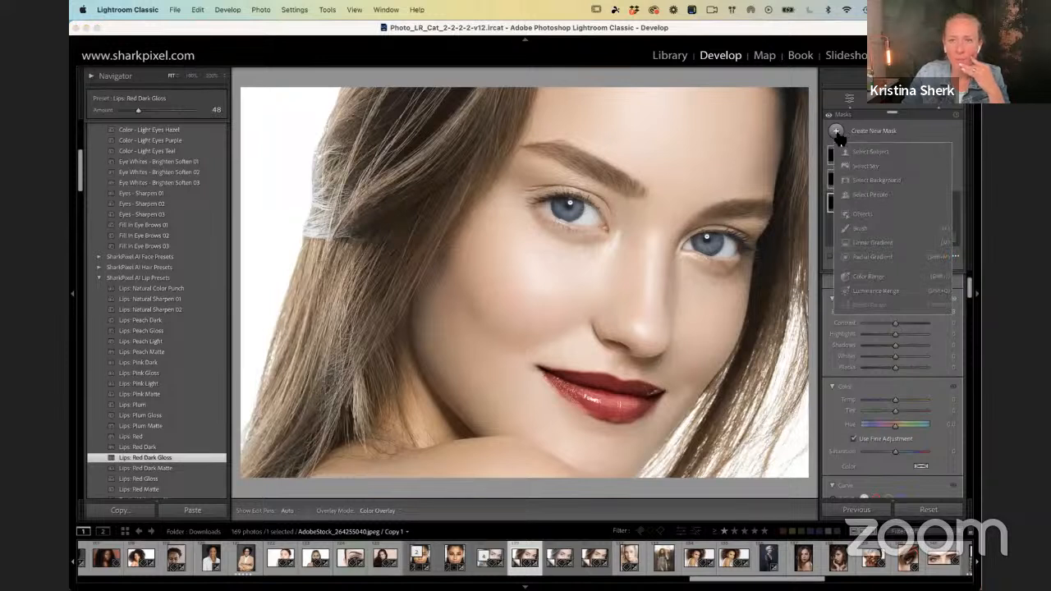
left_click(882, 179)
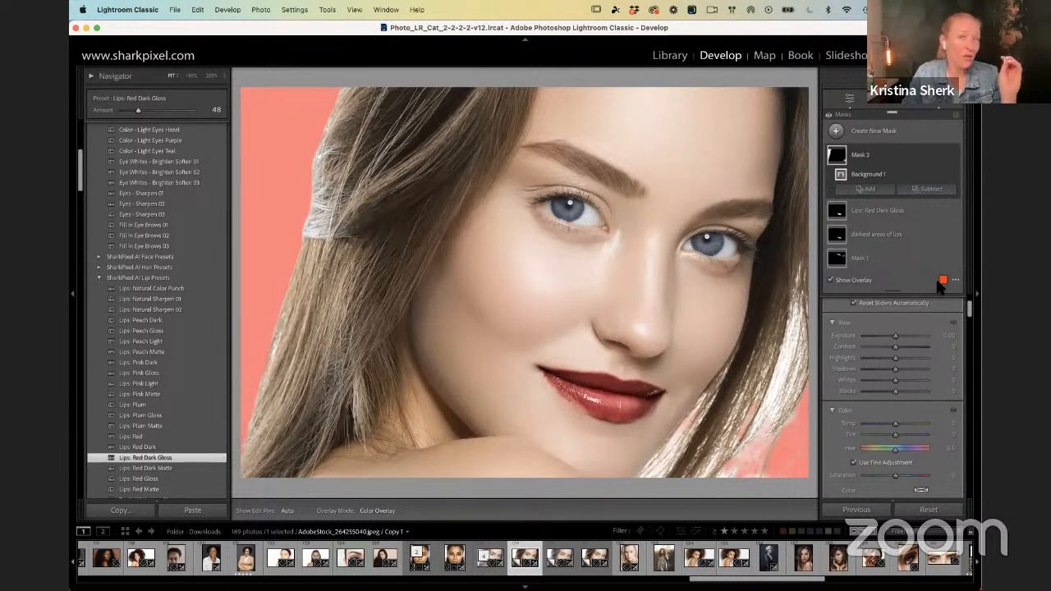
Step: Try darkening the background mask with an exposure of -3.77, and undo the adjustment
left_click_drag(923, 335, 863, 336)
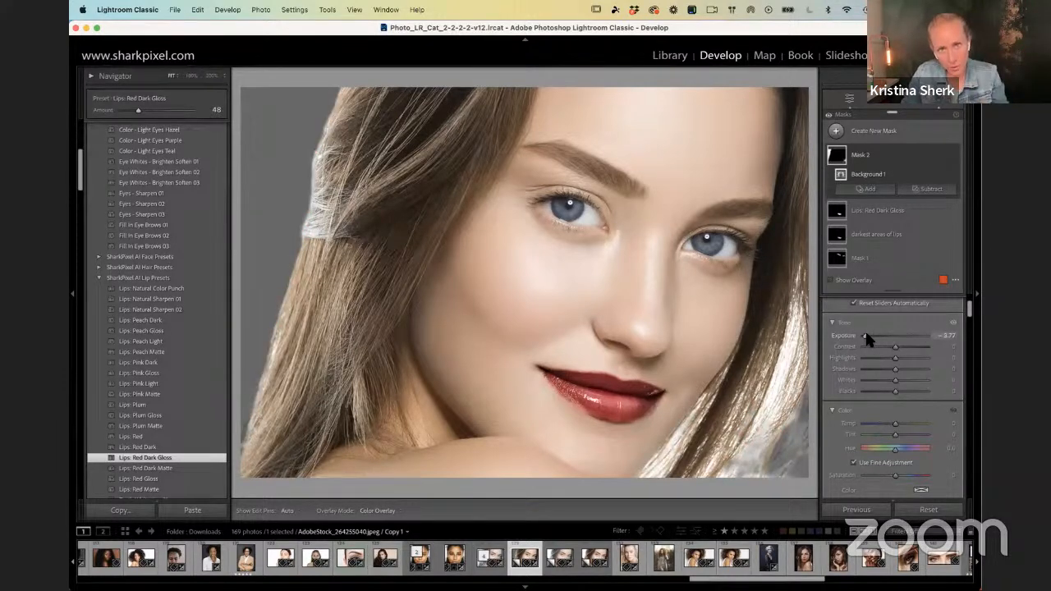
key("super+z")
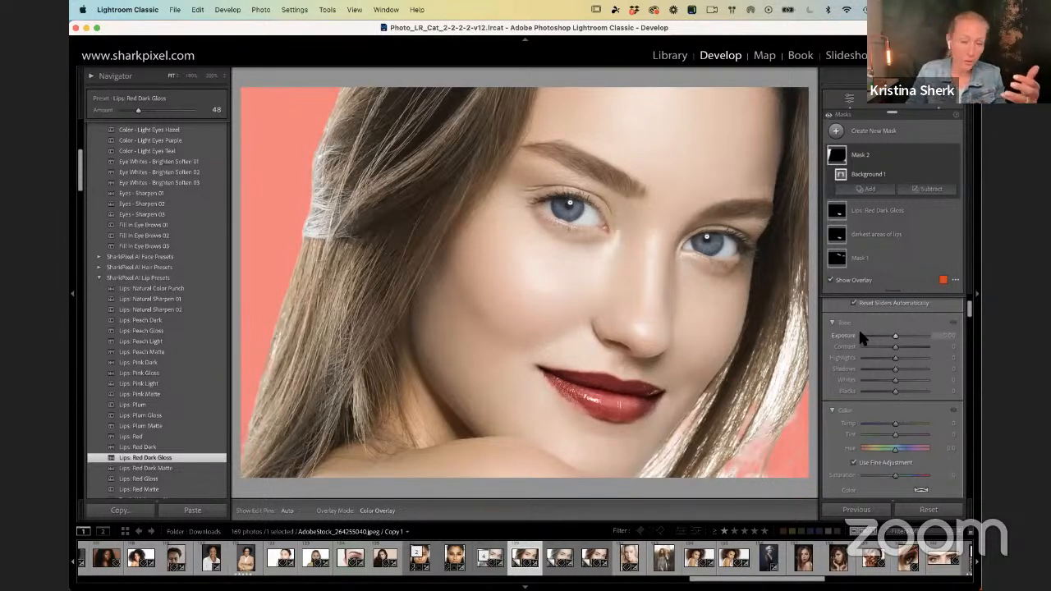
Step: Toggle the background mask's color overlay off and on to examine its coverage, leaving it shown
key("o")
key("o")
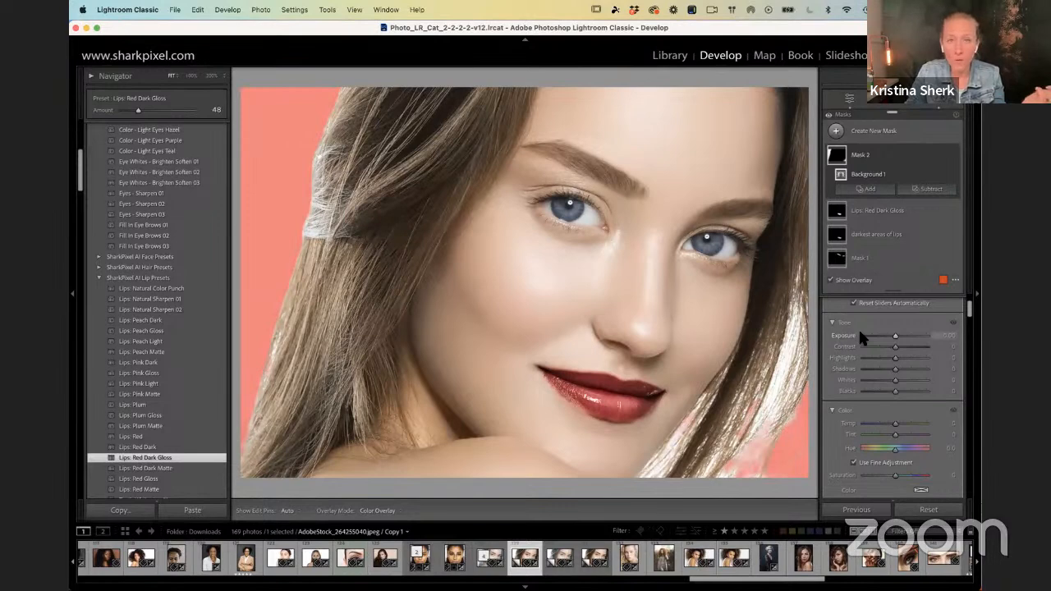
key("o")
key("o")
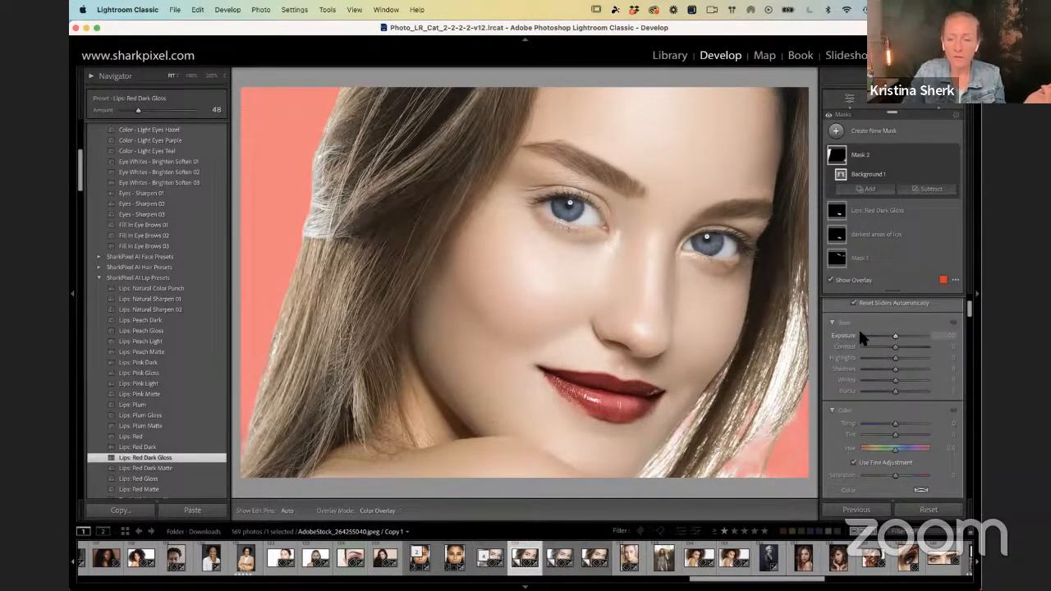
Step: Preview the background mask with the Color Overlay on B&W mode and the Image on B&W mode
left_click(957, 284)
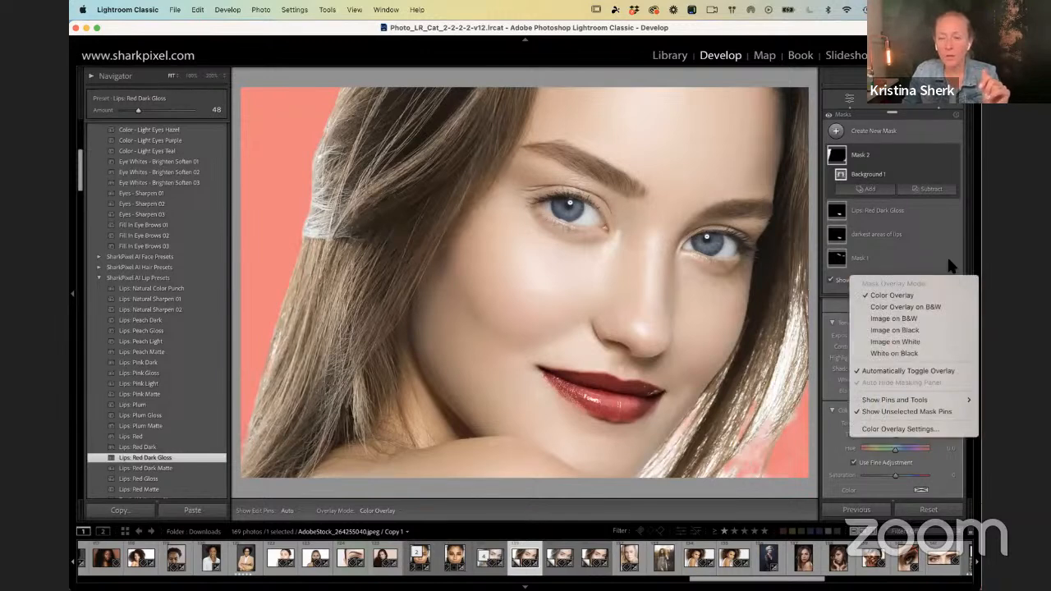
left_click(949, 278)
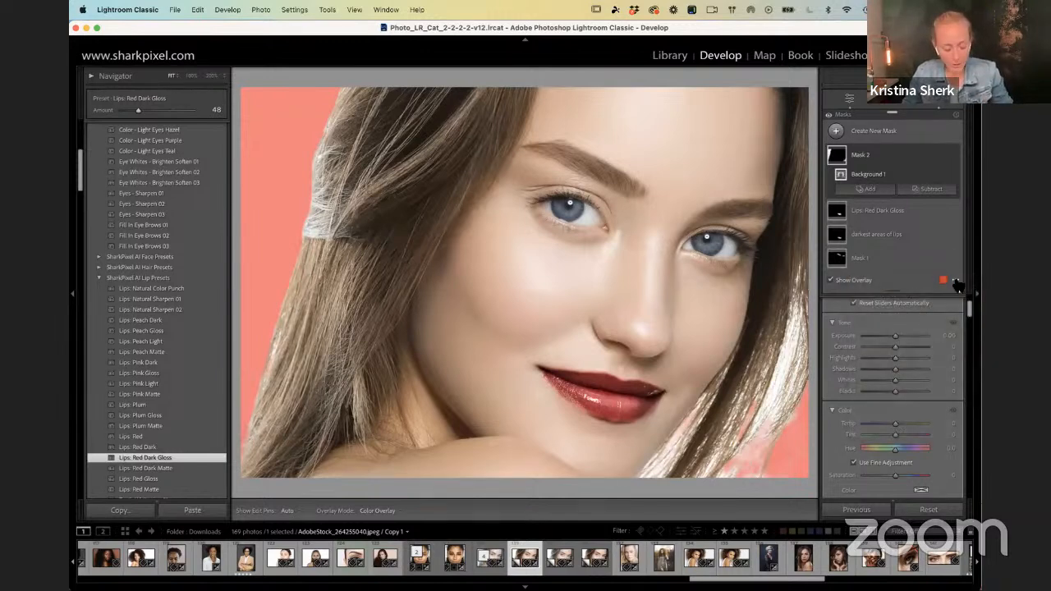
key("F1")
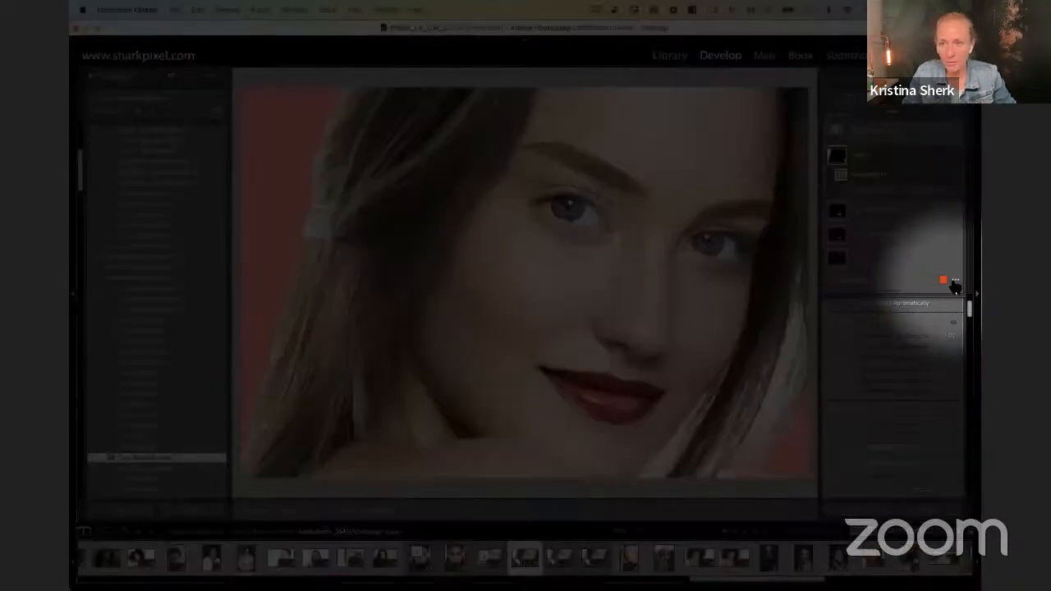
left_click(955, 281)
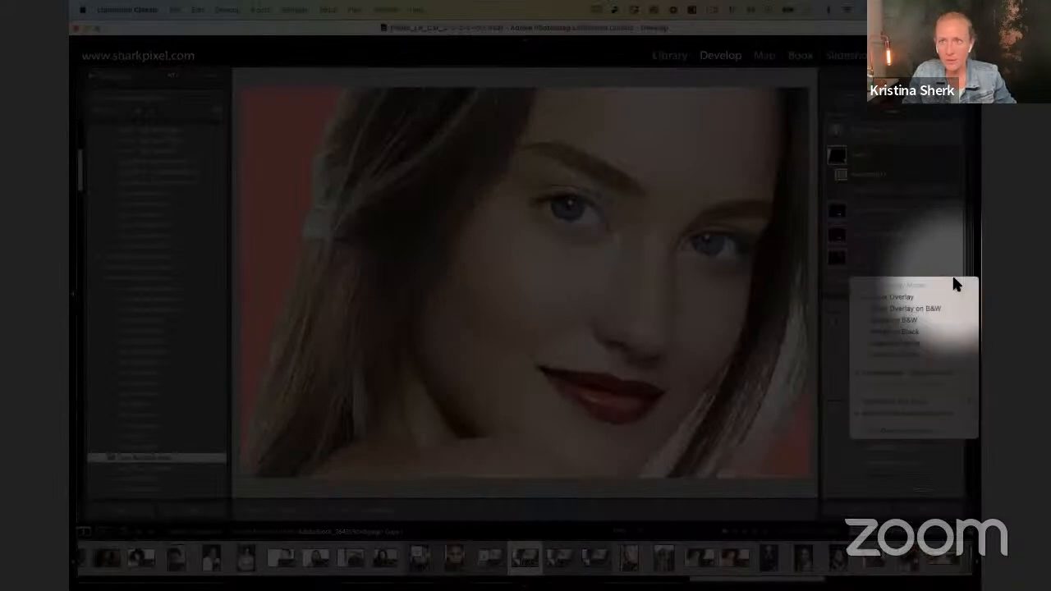
key("F1")
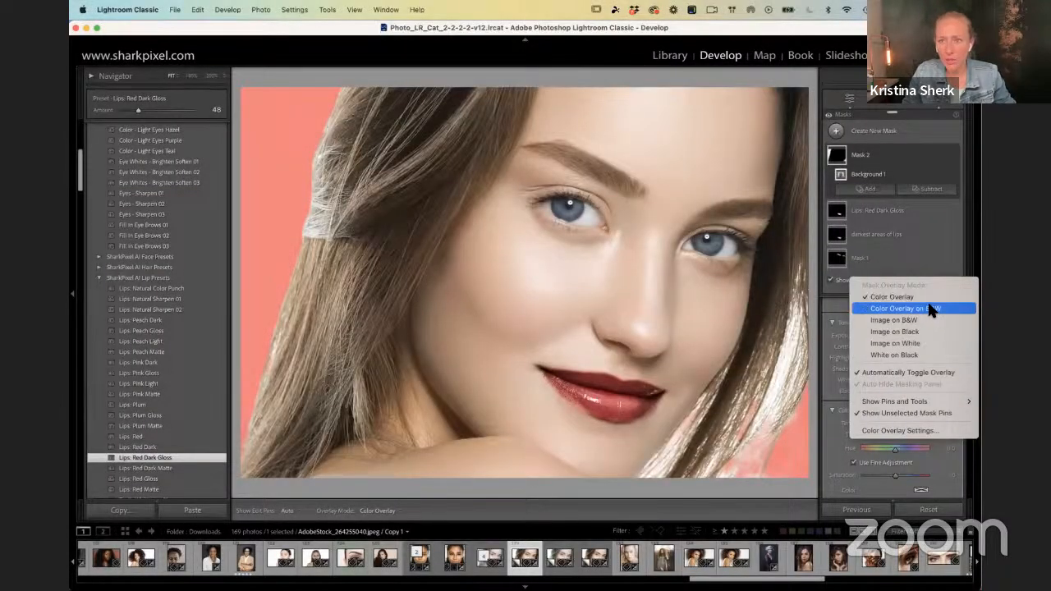
left_click(930, 307)
left_click(950, 283)
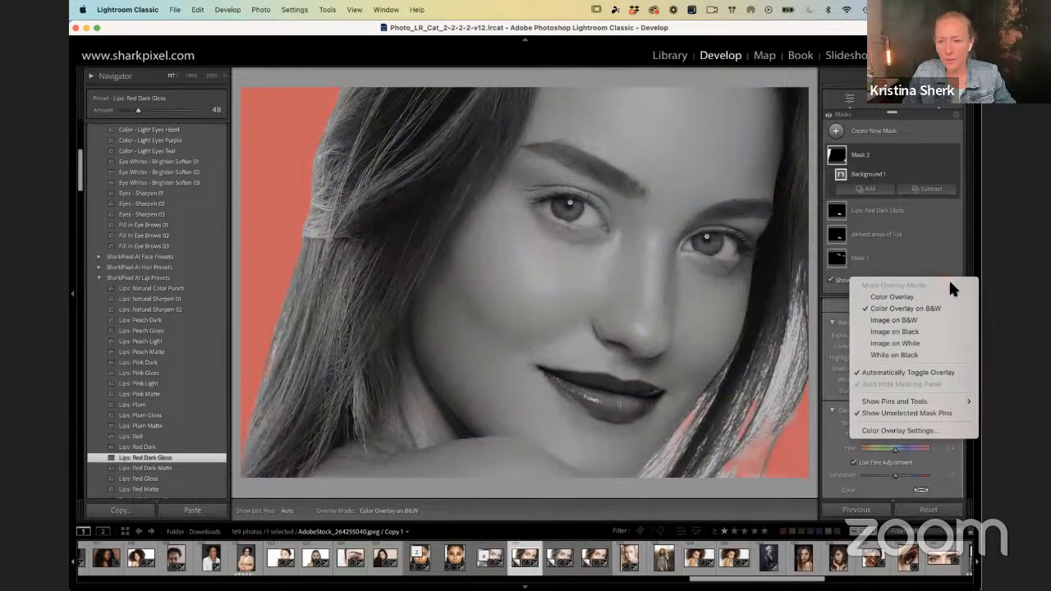
left_click(890, 320)
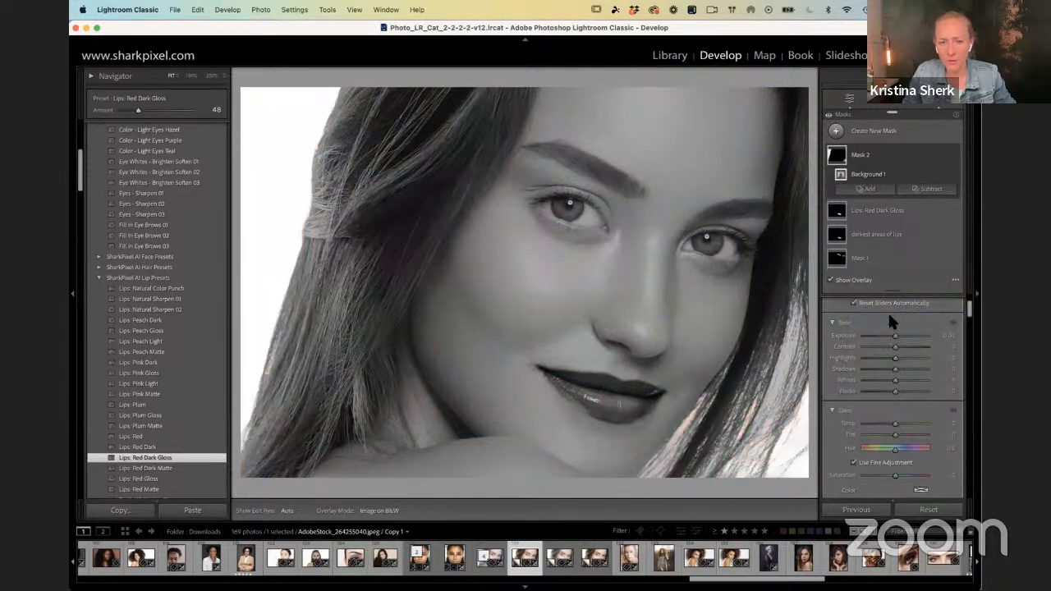
Step: Preview the background mask as Image on Black, Image on White and White on Black, and restore the Color Overlay mode
left_click(956, 281)
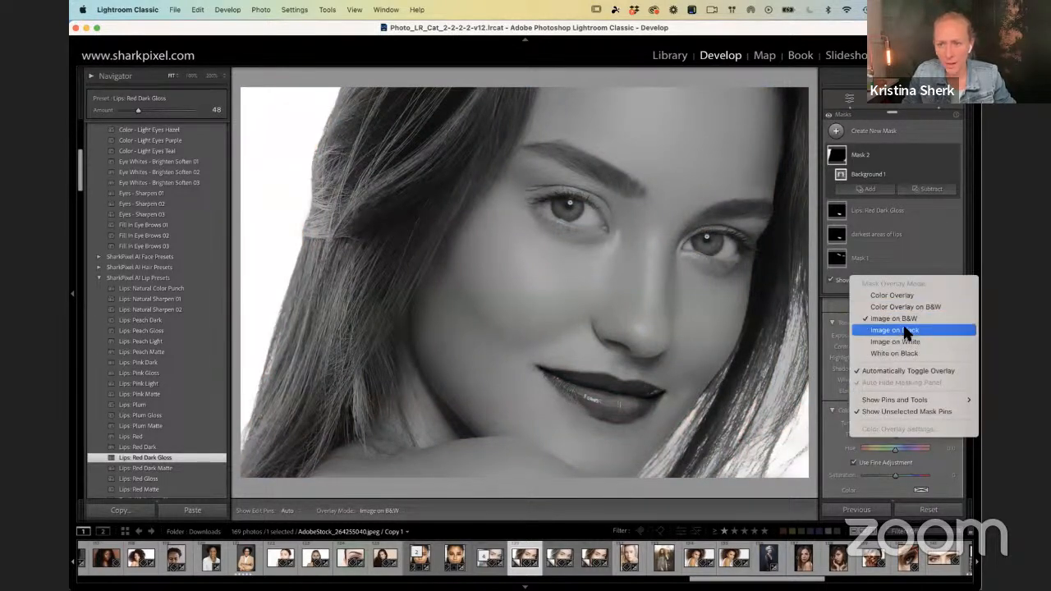
left_click(906, 329)
left_click(956, 281)
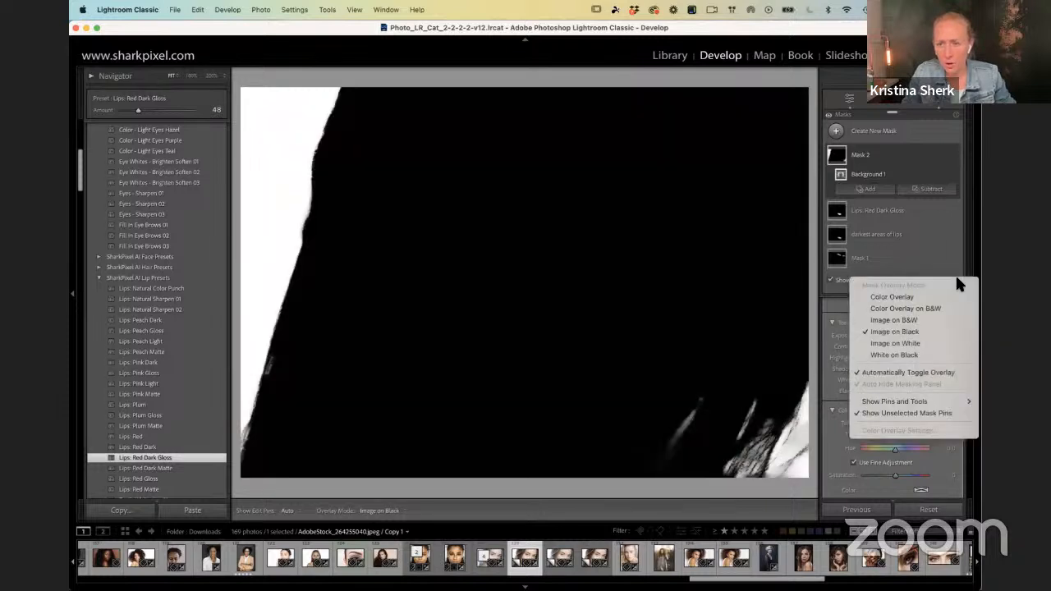
left_click(894, 343)
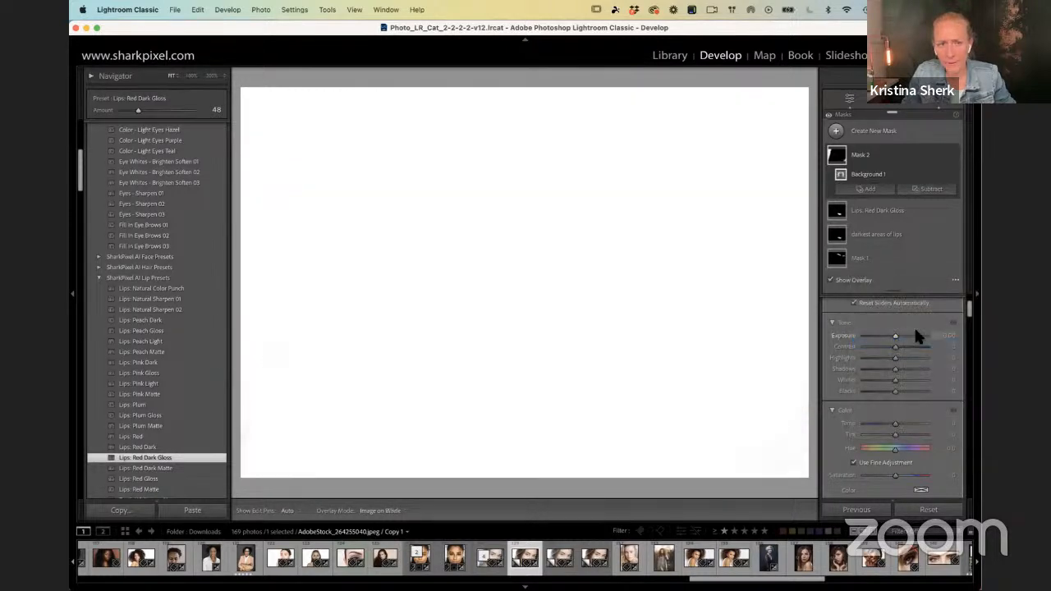
left_click(956, 281)
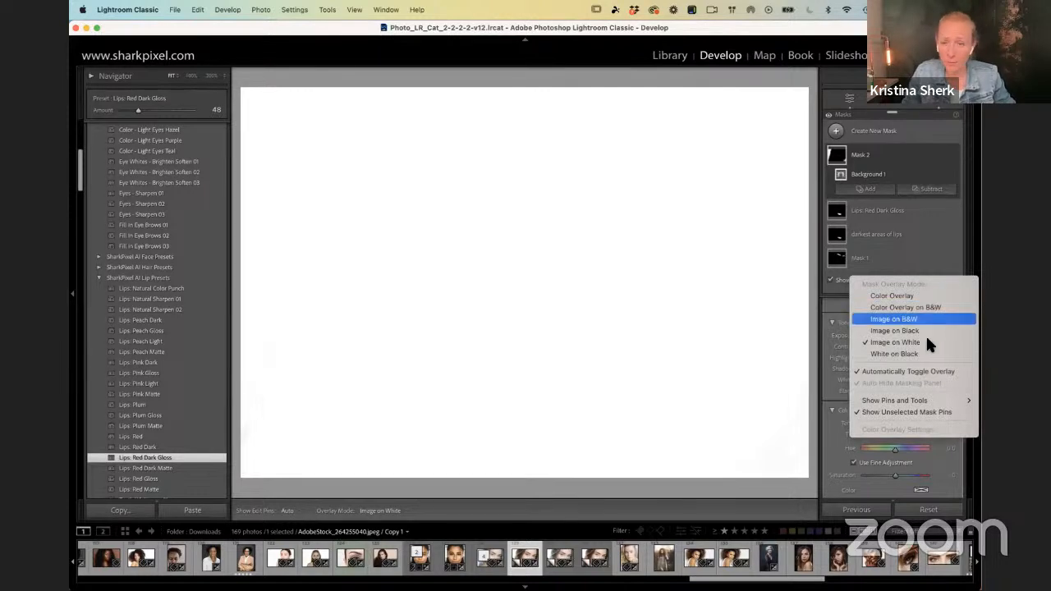
left_click(907, 354)
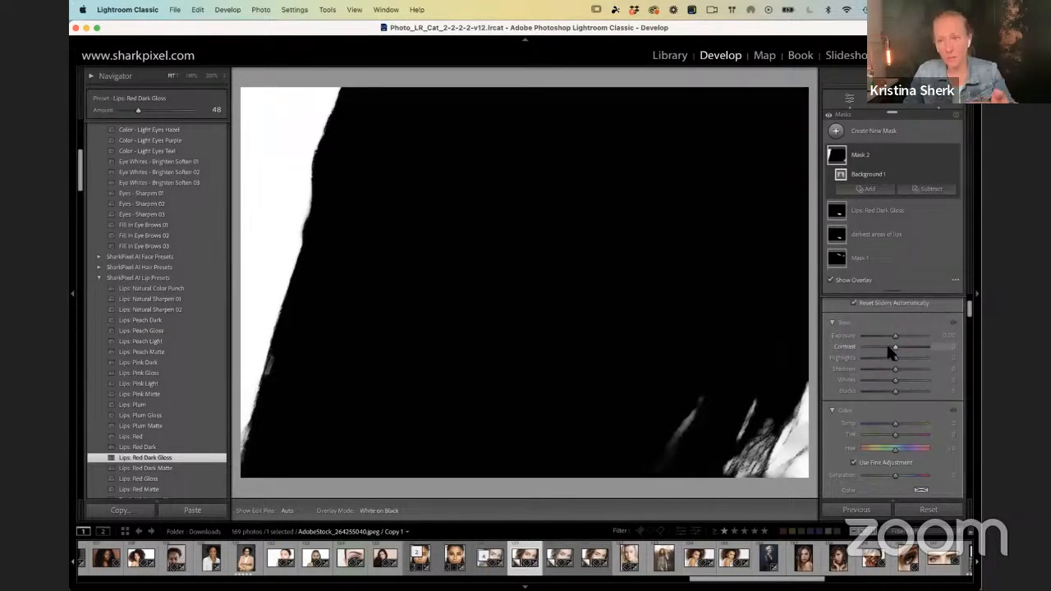
left_click(957, 281)
left_click(917, 299)
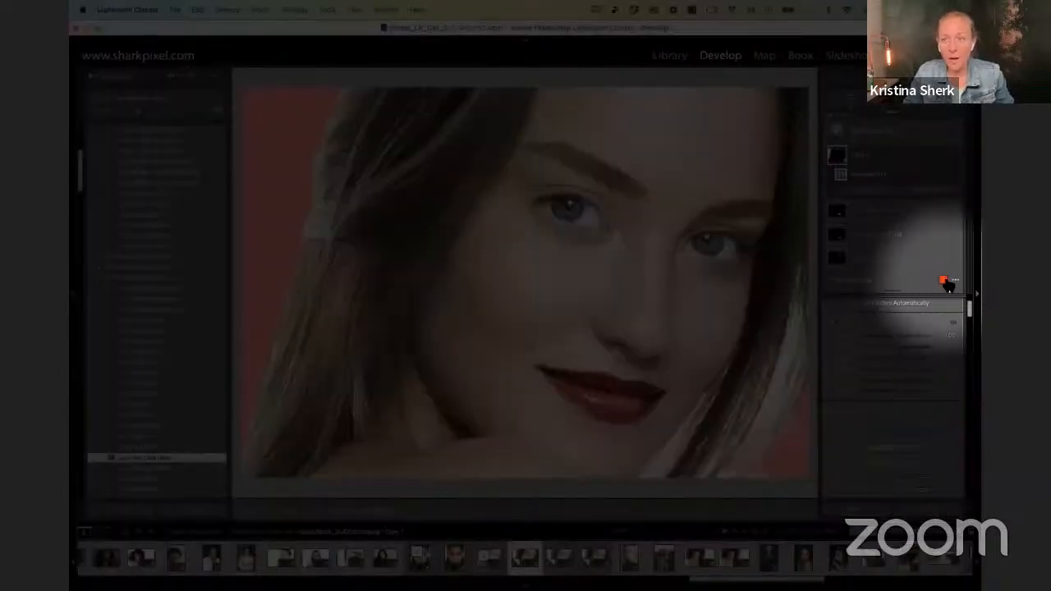
Step: Try other mask overlay colors such as blue and orange, return the overlay to red and close its color settings
left_click(944, 284)
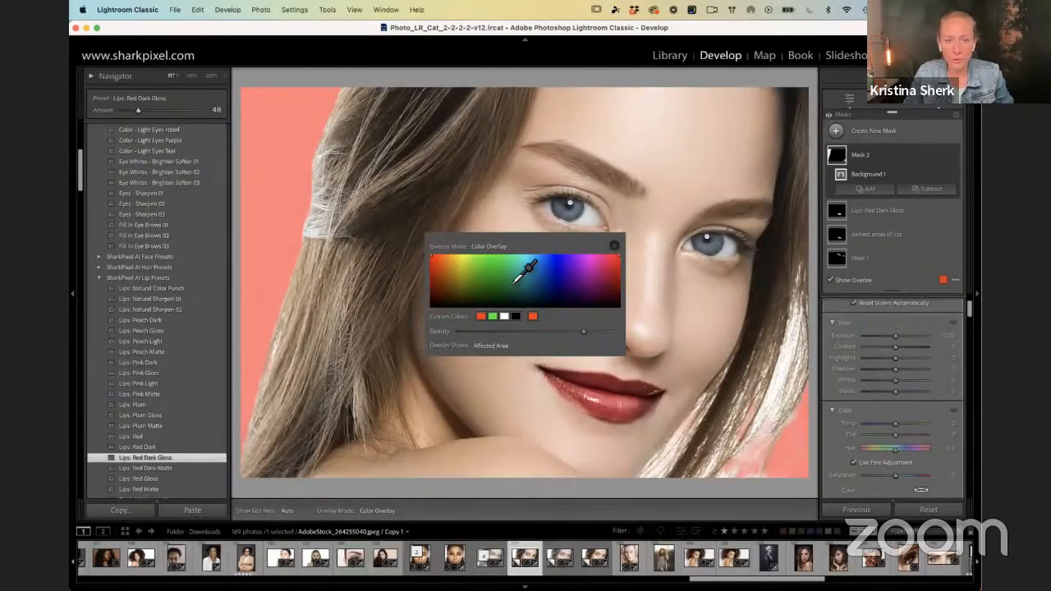
left_click(500, 282)
left_click_drag(501, 280, 466, 268)
mouse_move(542, 263)
left_mouse_down()
mouse_move(579, 254)
mouse_move(554, 262)
mouse_move(563, 255)
left_mouse_up()
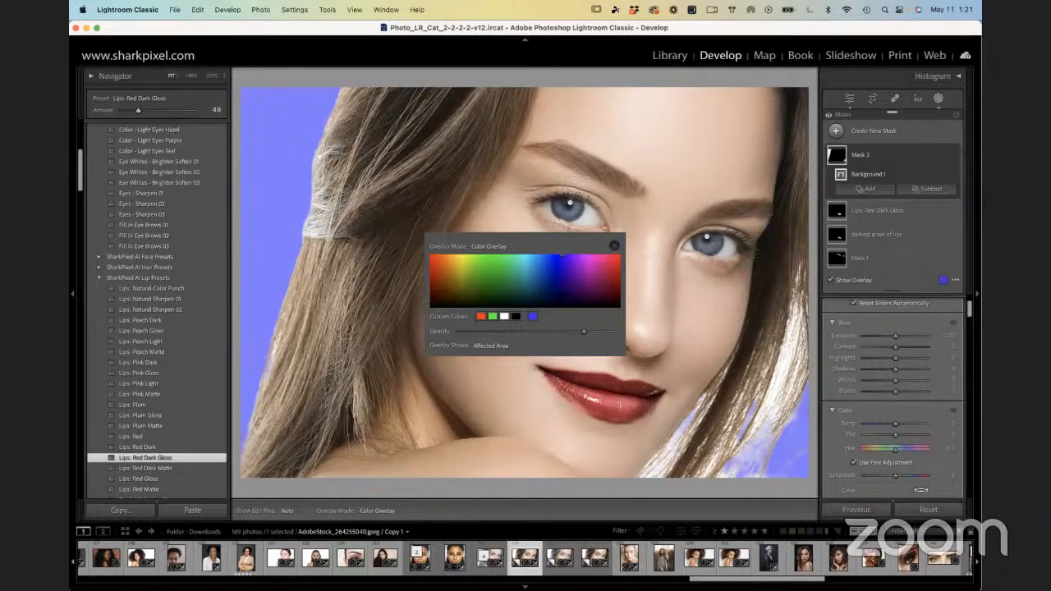
left_click(457, 276)
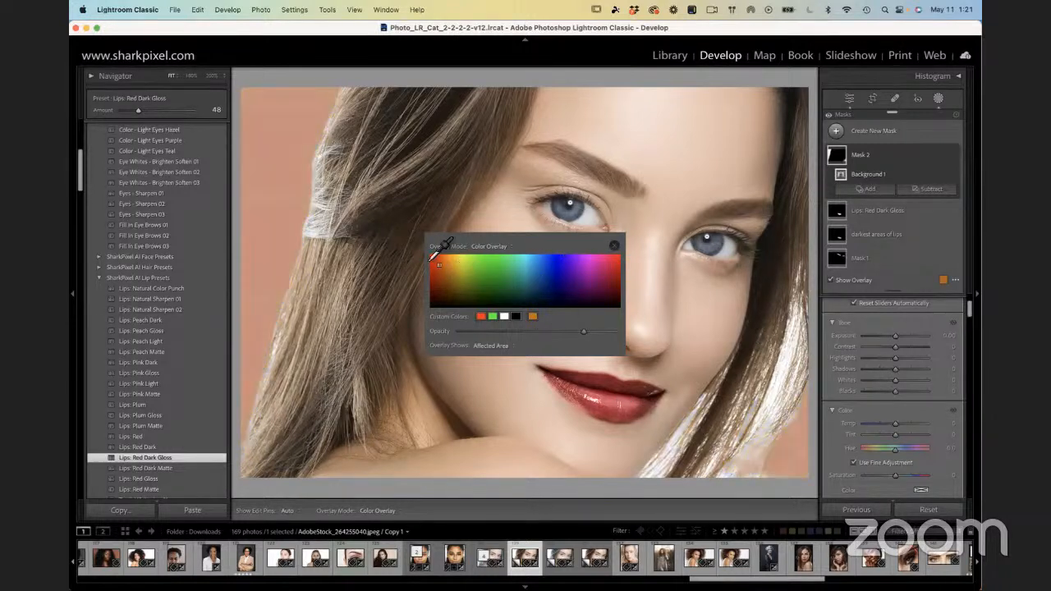
left_click(613, 246)
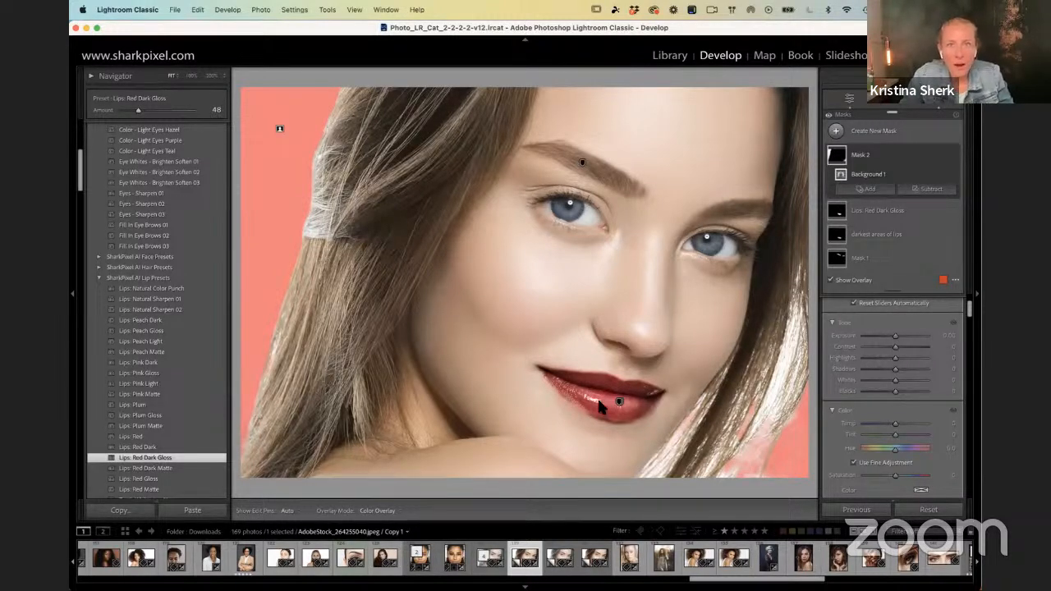
Step: Go to the library's thumbnail grid and open the selected red-lipped portrait copy in the enlarged single-photo view
mouse_move(389, 567)
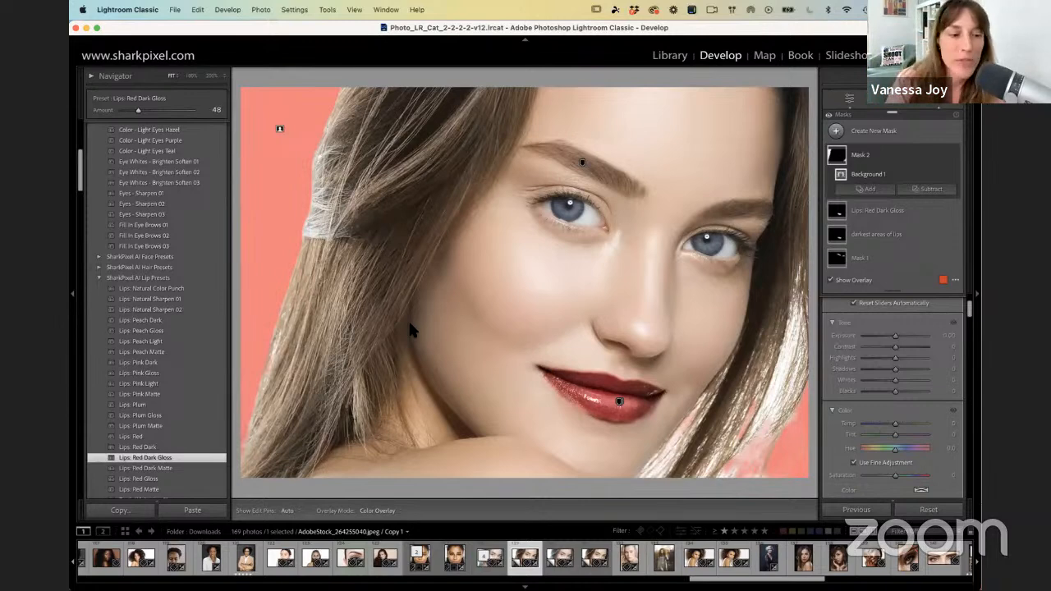
key("g")
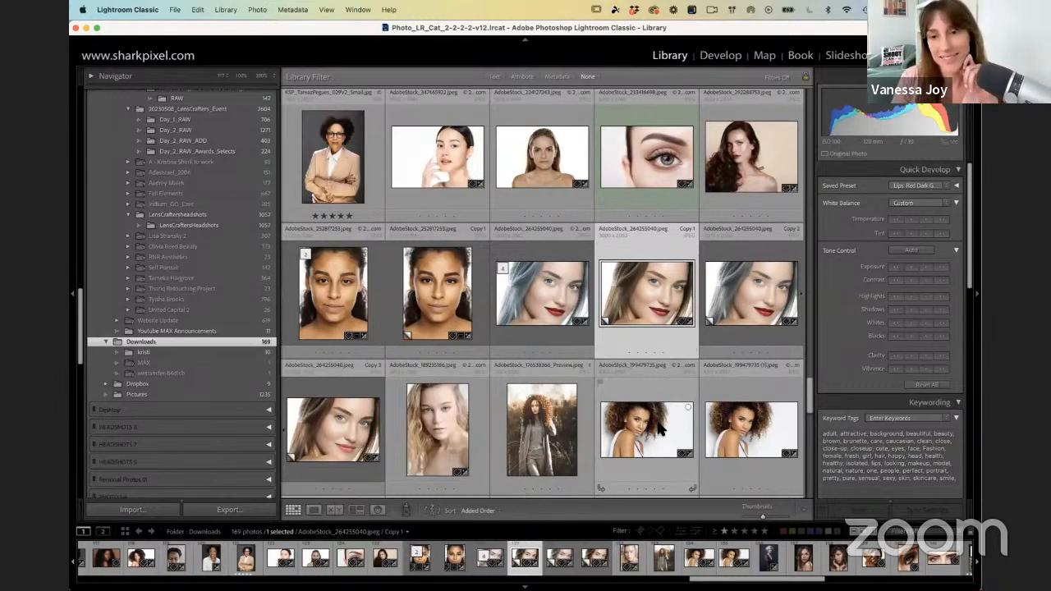
scroll(643, 305, "down", 1)
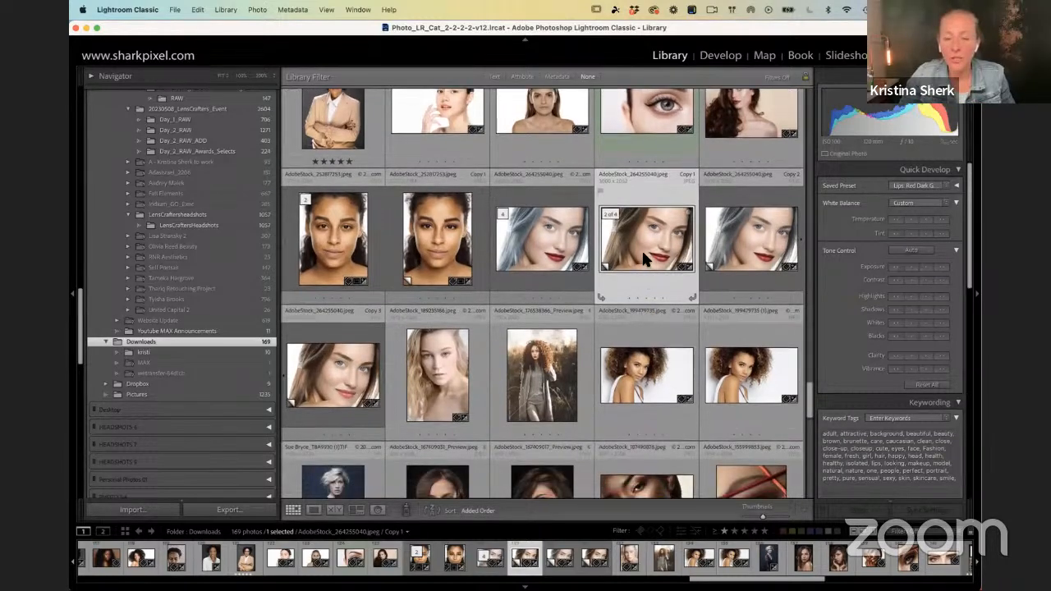
scroll(643, 255, "down", 1)
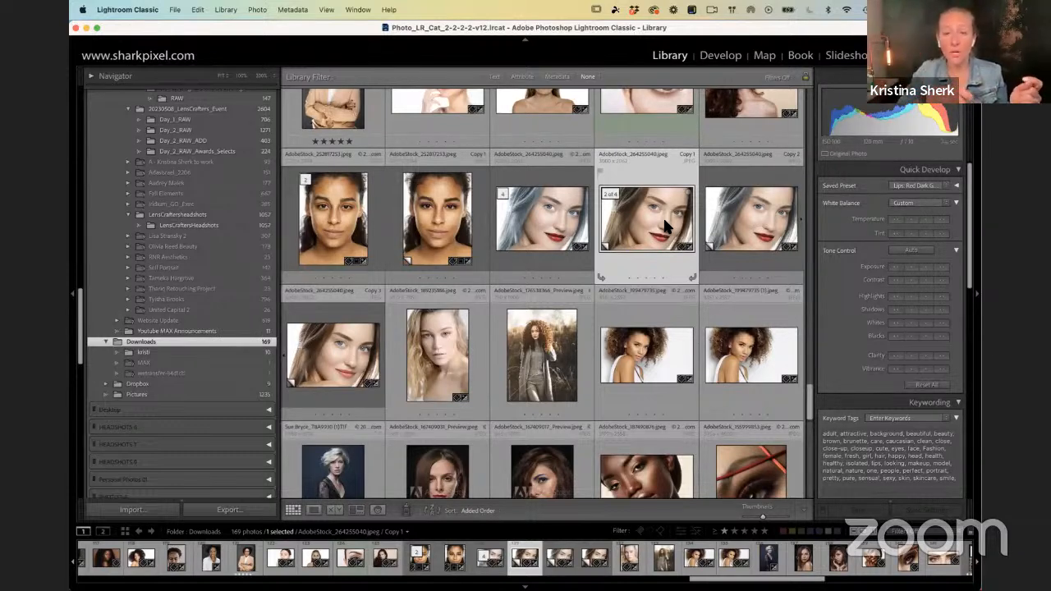
double_click(663, 216)
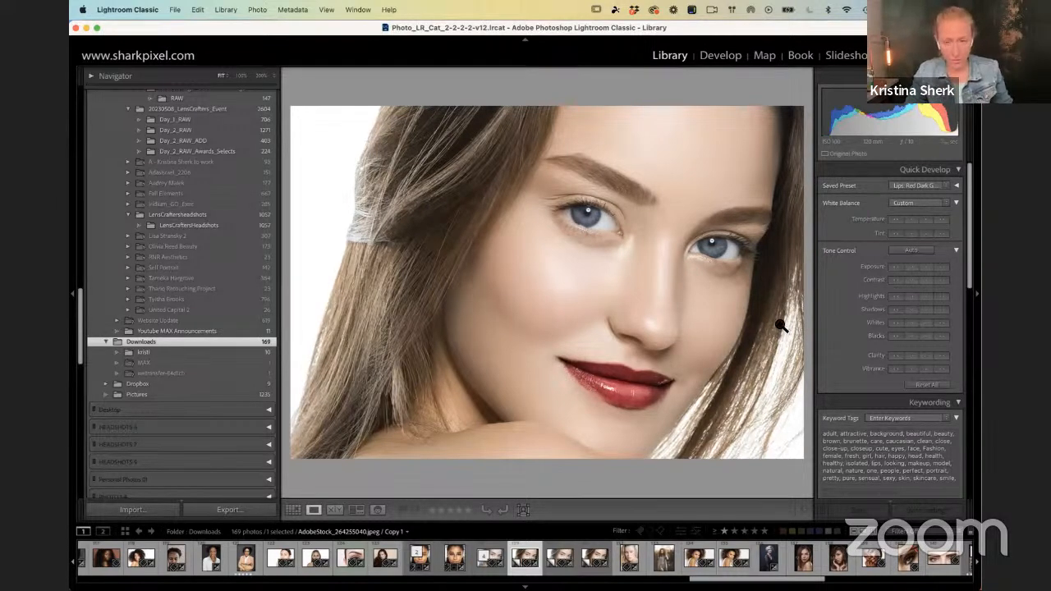
key("F1")
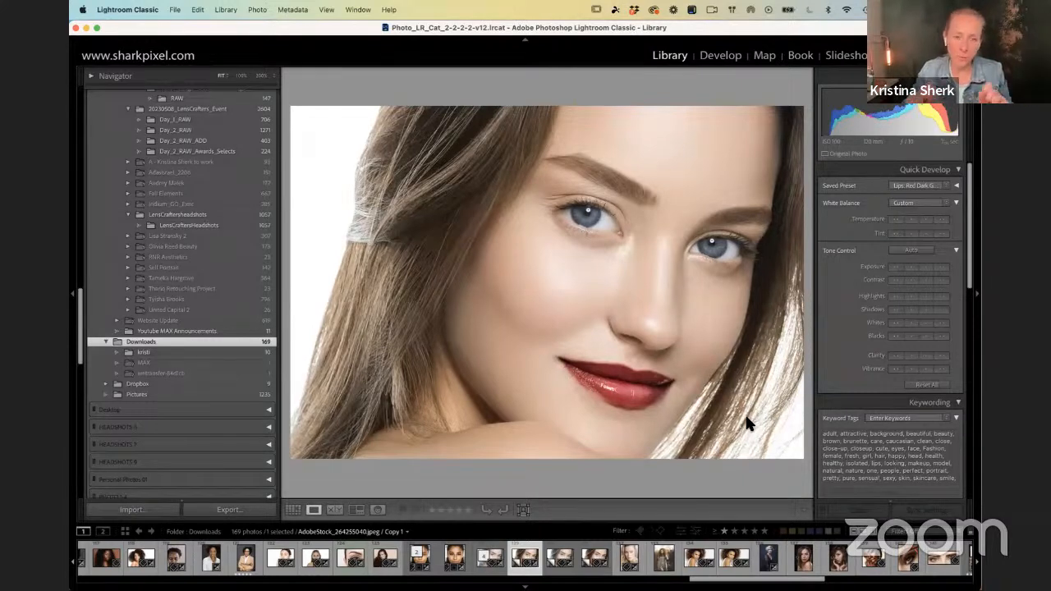
Step: Return to the thumbnail grid and look through the photos in the Downloads folder, ending back at the selected portrait
key("g")
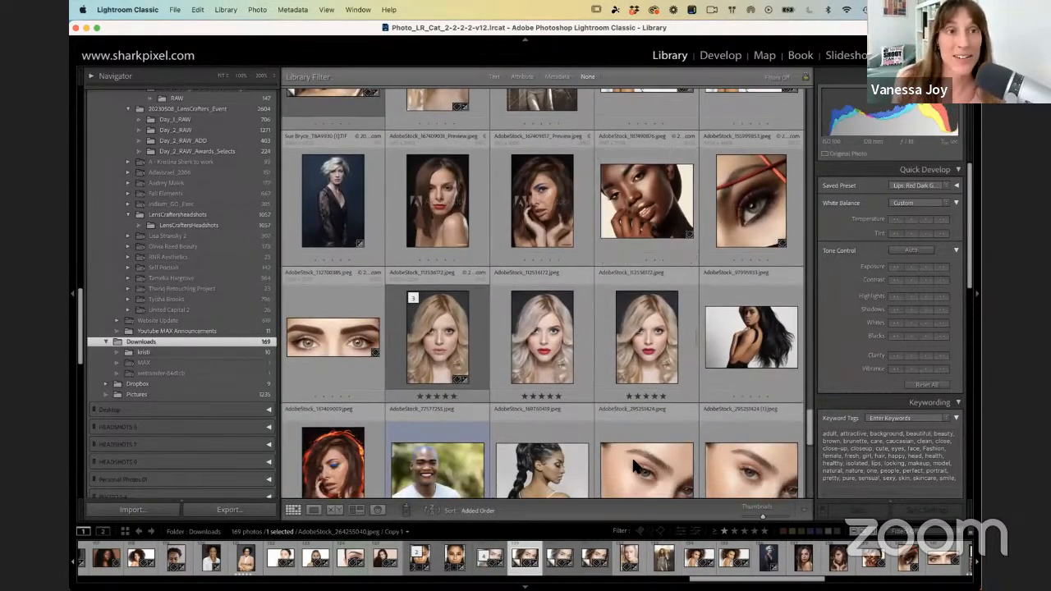
scroll(633, 466, "down", 10)
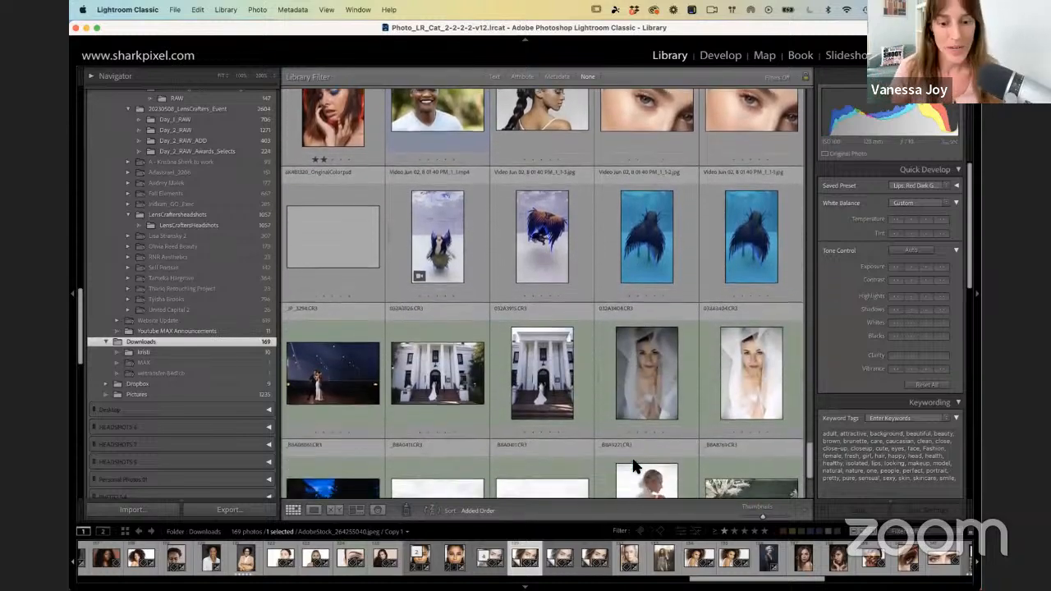
scroll(633, 465, "up", 2)
scroll(633, 465, "down", 7)
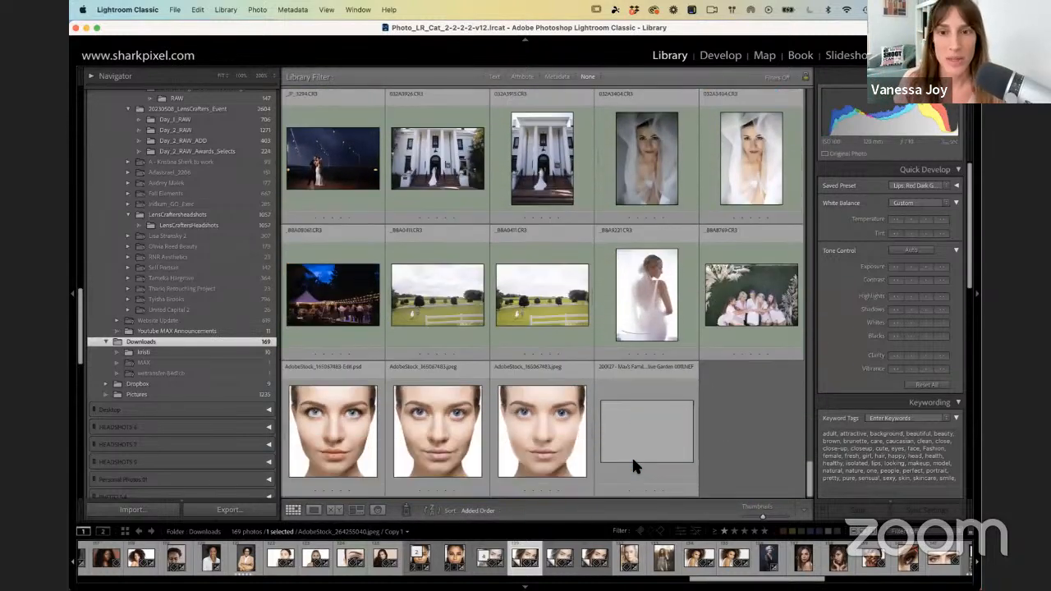
scroll(702, 462, "up", 12)
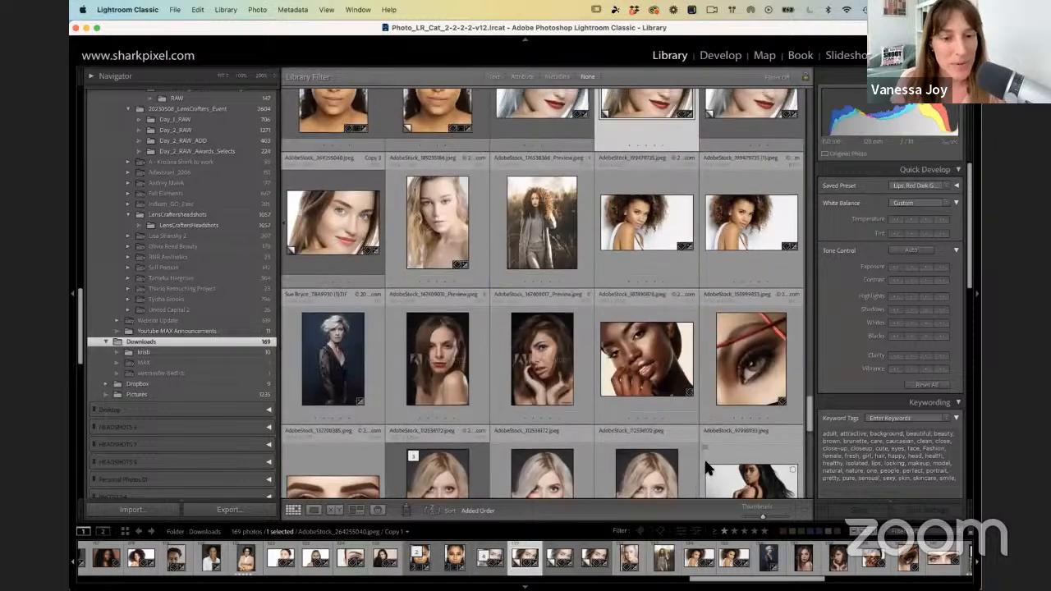
scroll(707, 460, "up", 12)
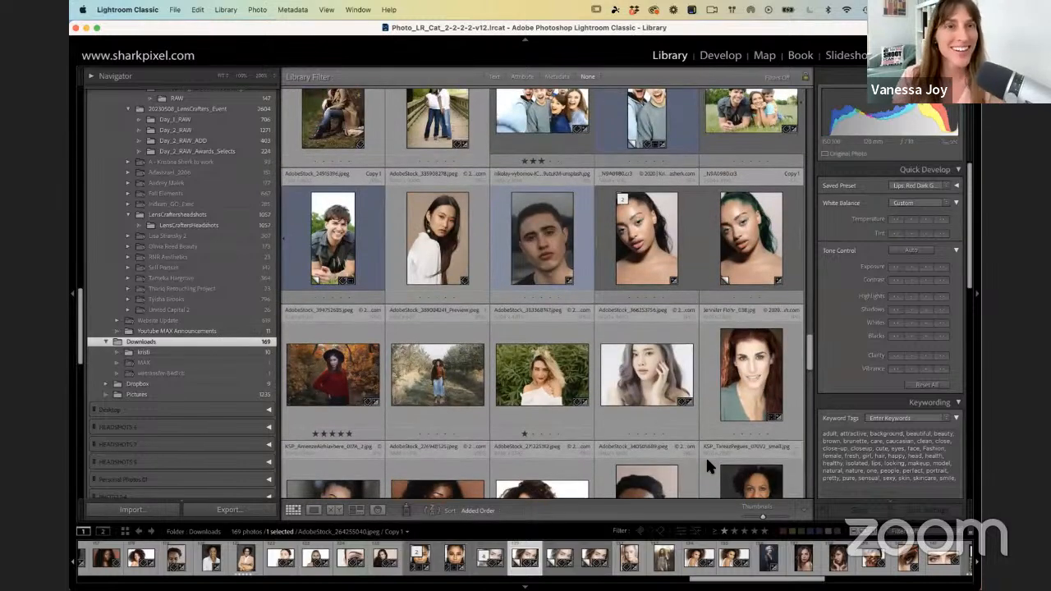
scroll(706, 455, "up", 8)
scroll(706, 455, "down", 3)
scroll(707, 451, "up", 10)
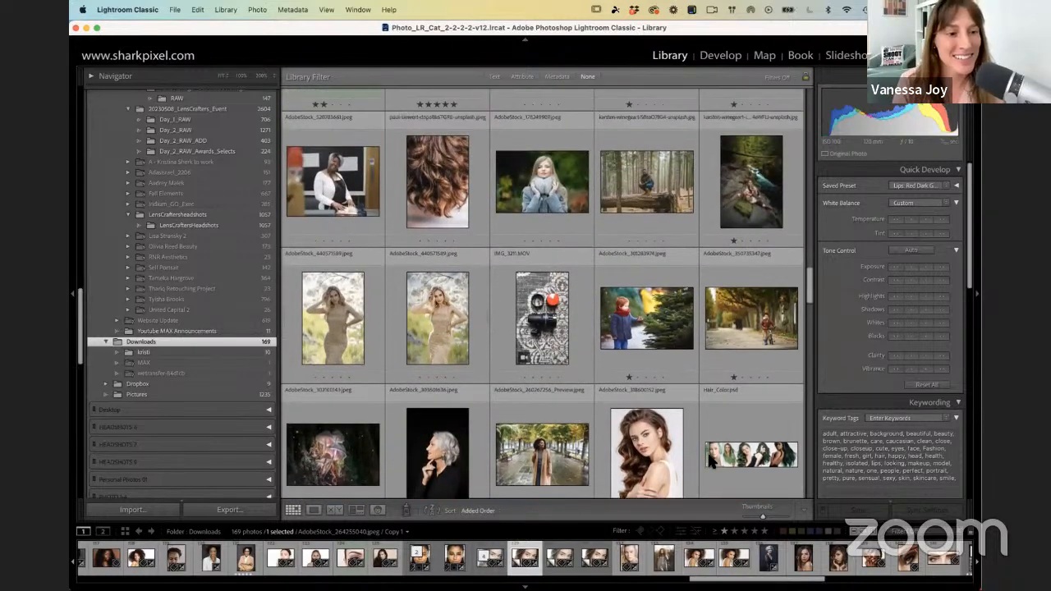
scroll(710, 461, "up", 12)
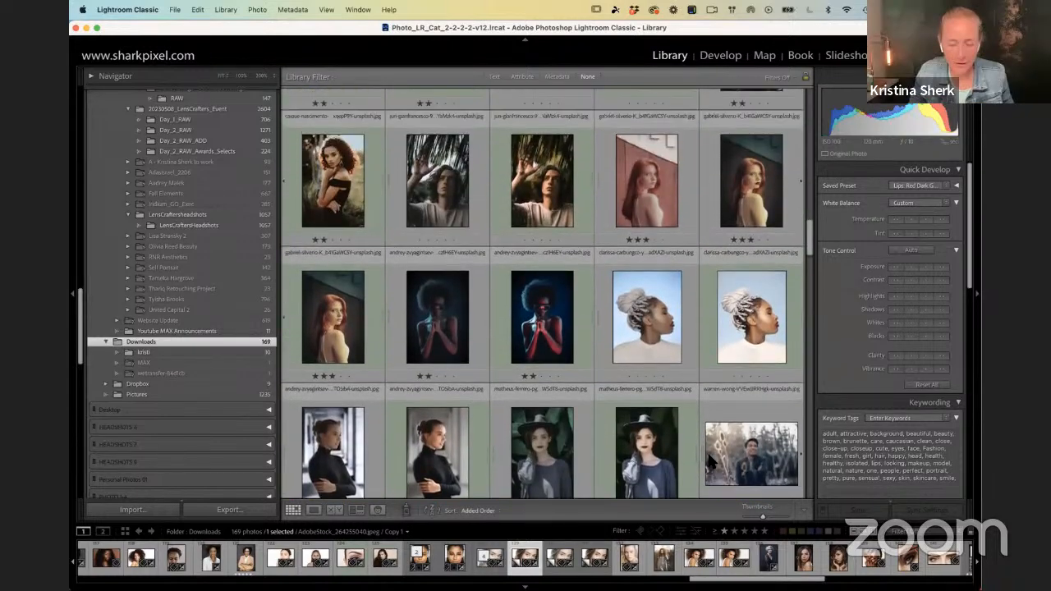
scroll(708, 460, "up", 12)
scroll(674, 444, "up", 10)
scroll(680, 450, "down", 15)
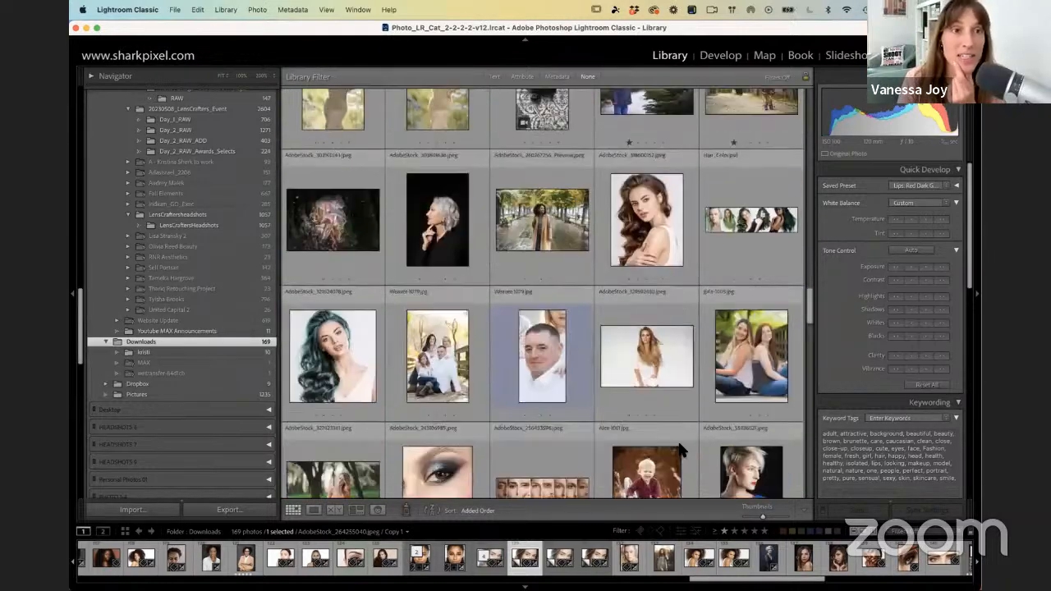
scroll(679, 450, "down", 8)
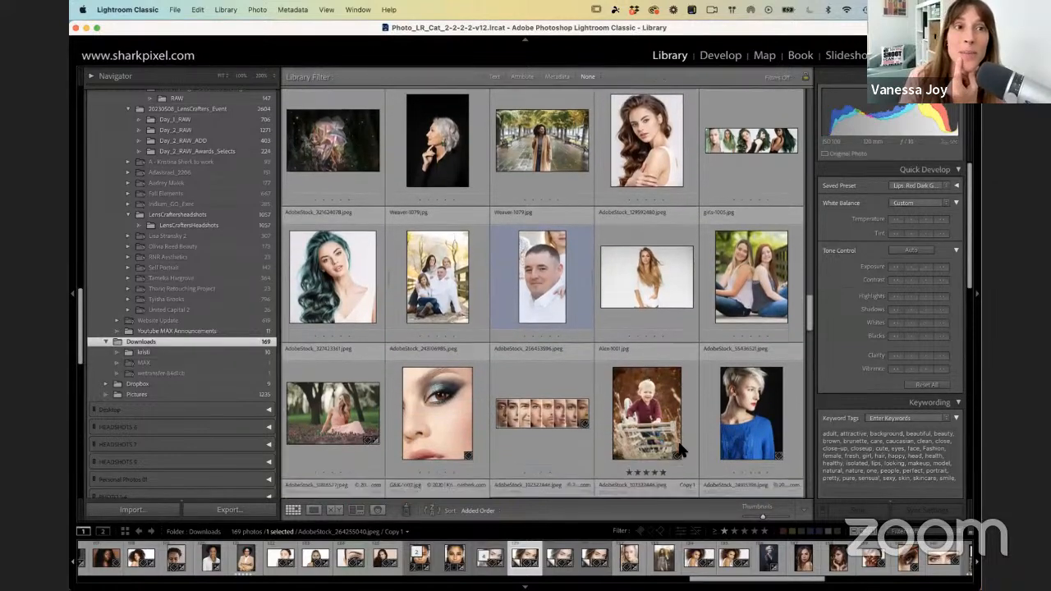
scroll(676, 445, "down", 6)
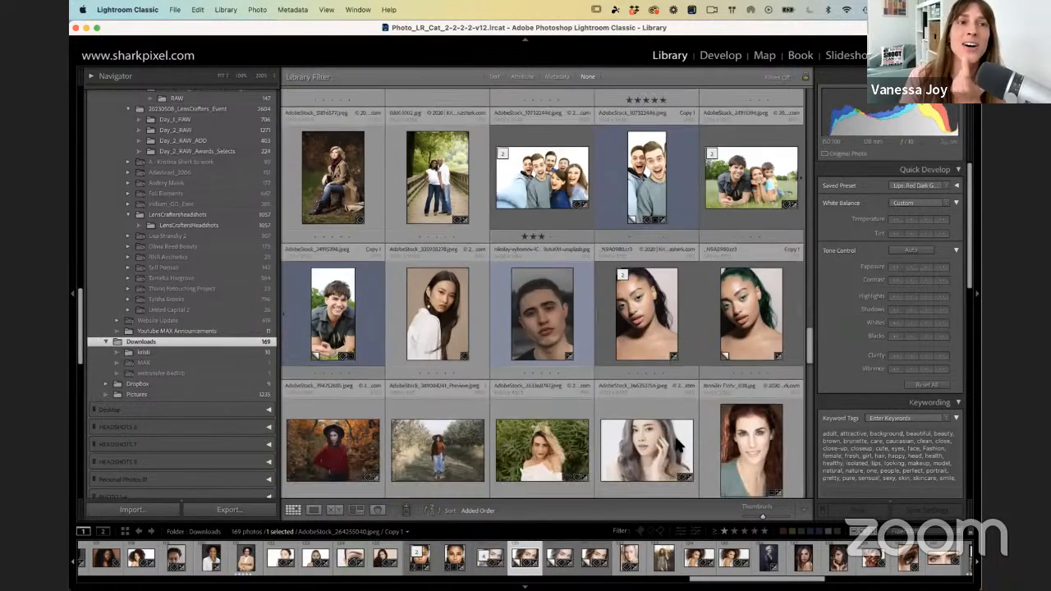
scroll(674, 433, "down", 5)
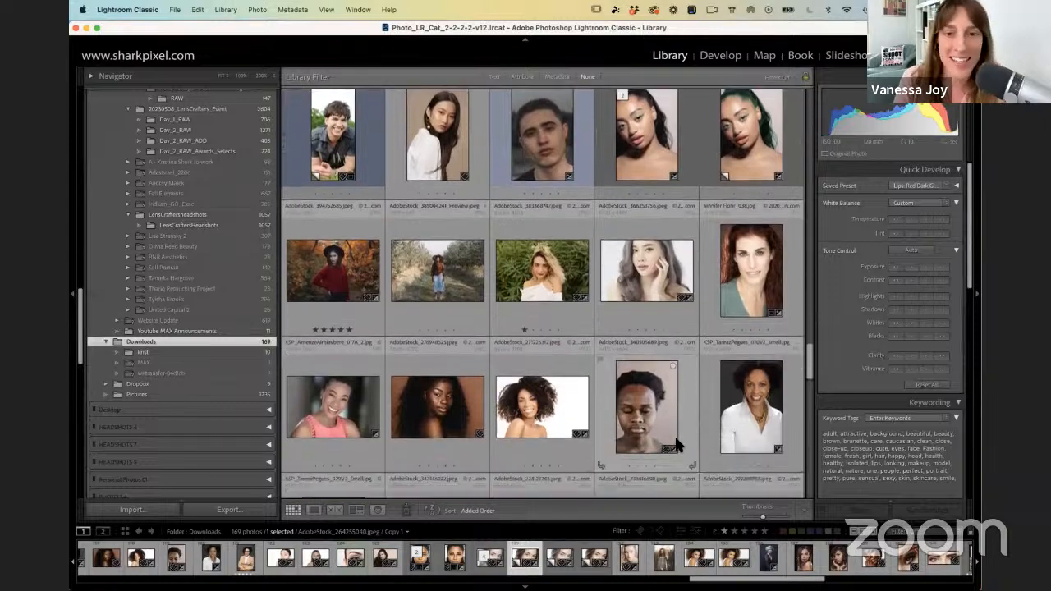
scroll(669, 424, "down", 3)
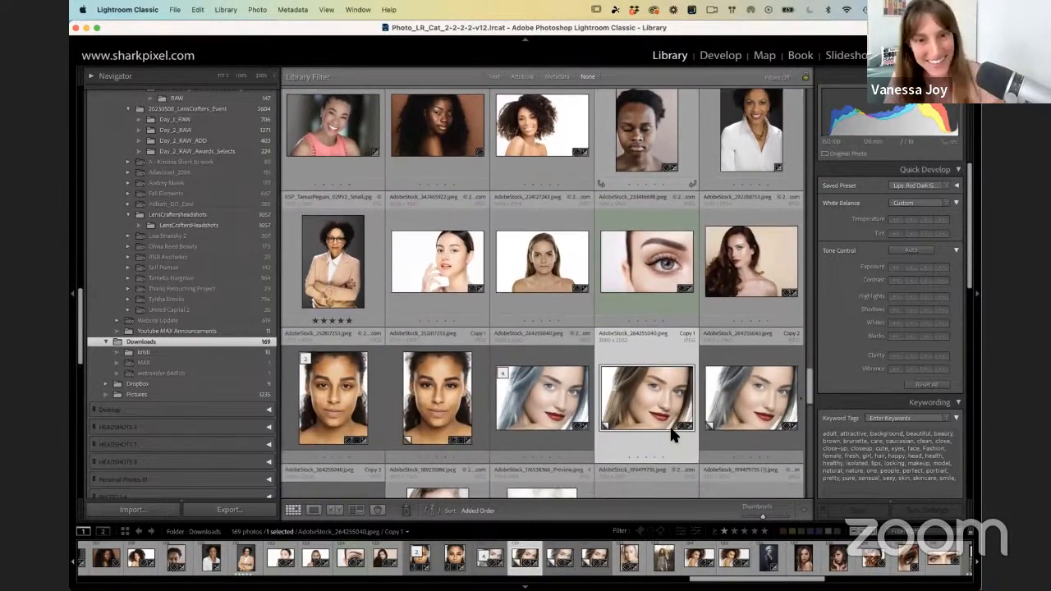
Step: Open the bare-shouldered, long-haired woman's white-background portrait in Develop and zoom in to examine her face from eyes to chin
left_click(553, 242)
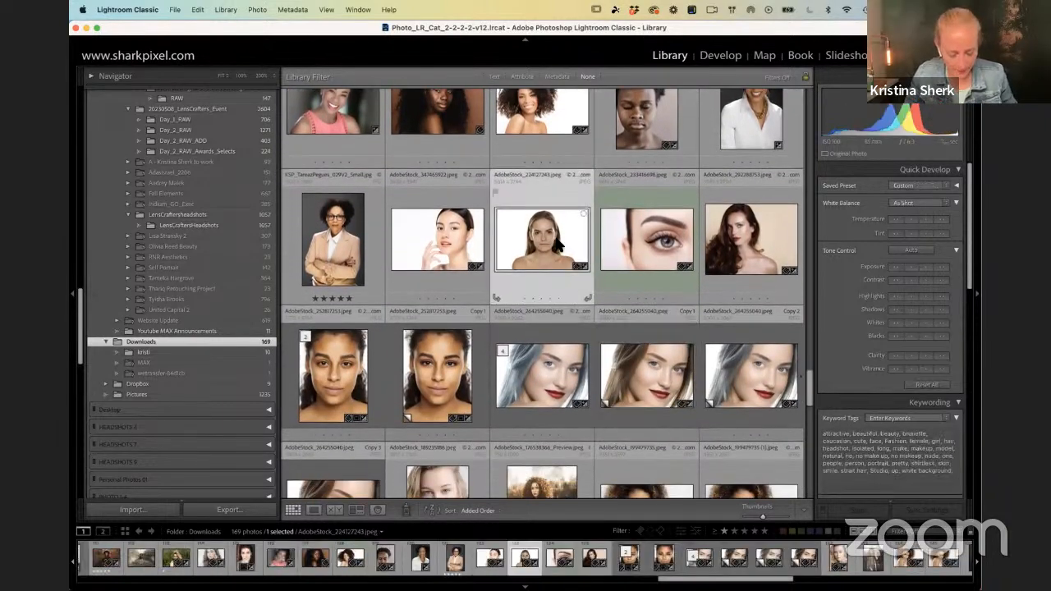
key("d")
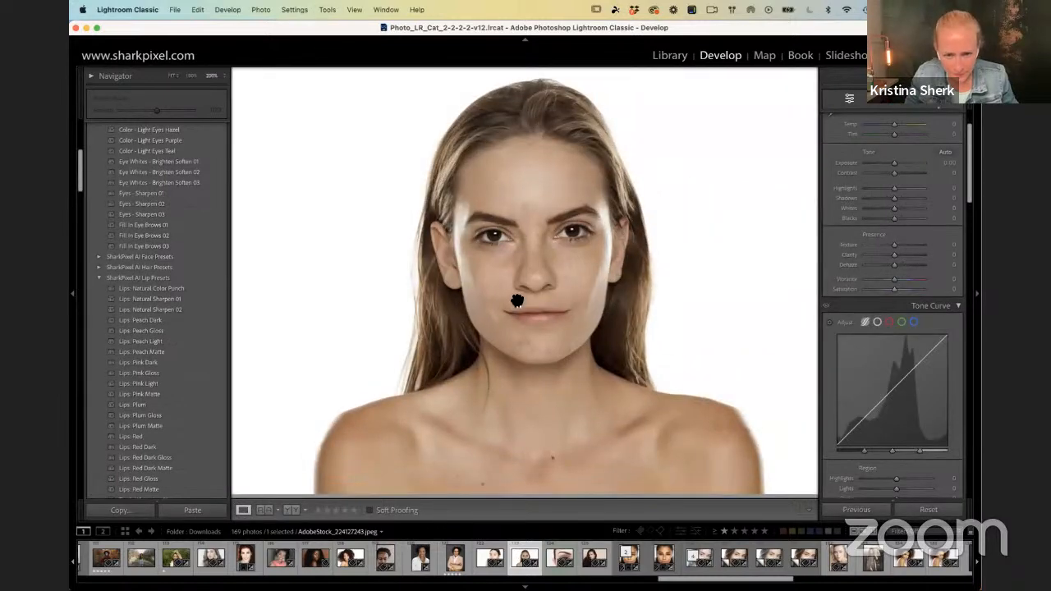
left_click(509, 295)
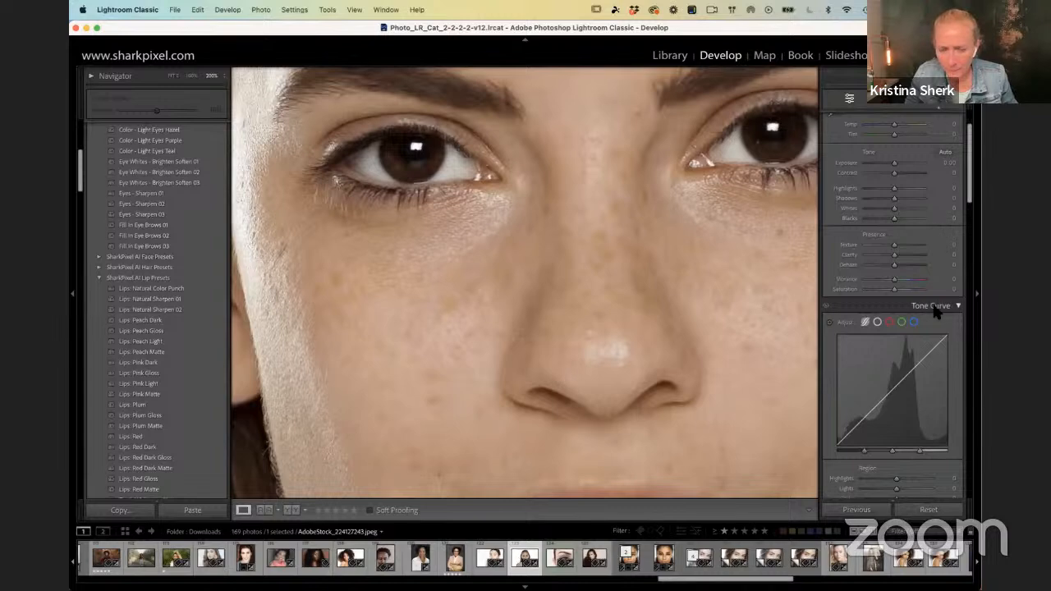
left_click_drag(432, 375, 461, 166)
scroll(462, 166, "down", 10)
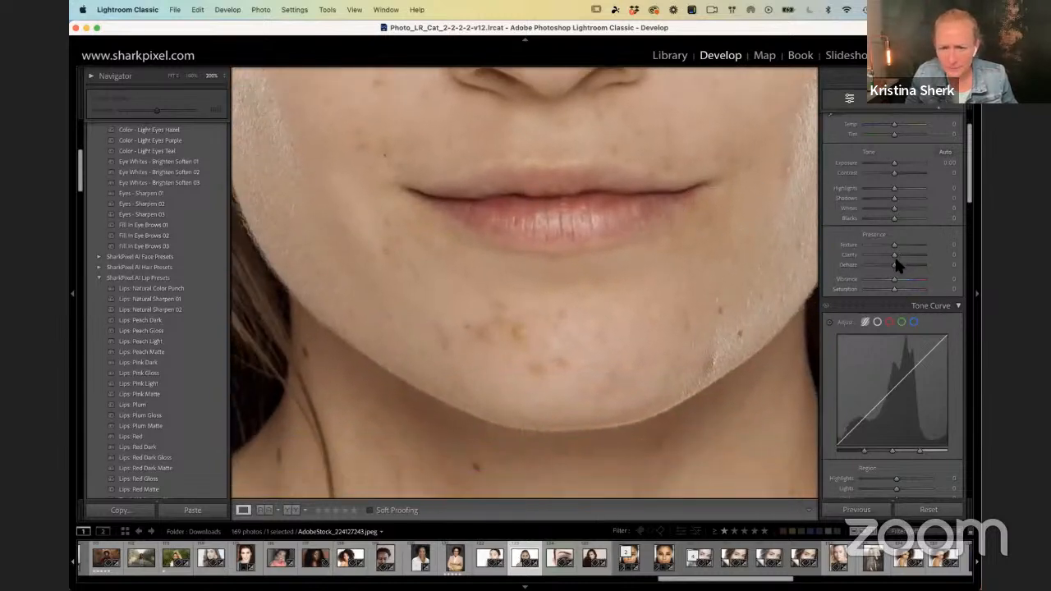
Step: Delete all existing masks from the portrait
left_click(943, 99)
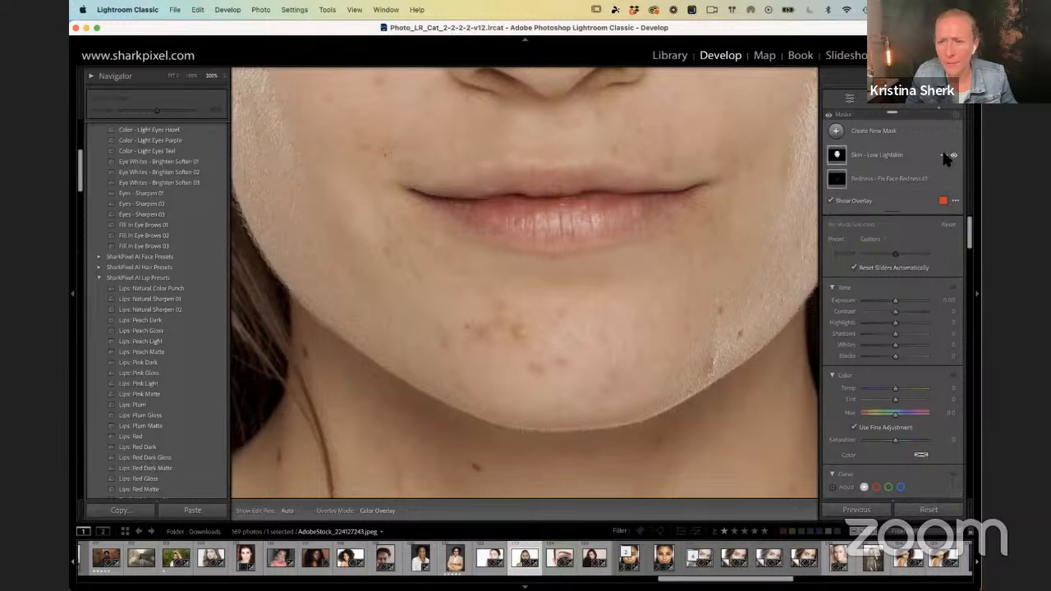
left_click(944, 156)
left_click(873, 302)
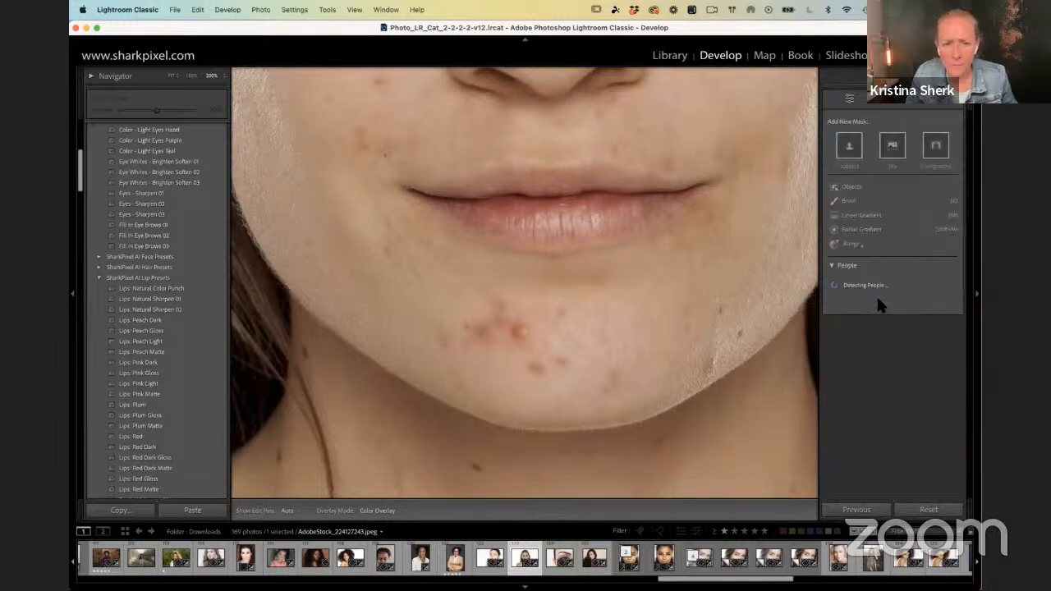
Step: Apply the Redness - Fix Face Redness 02 skin preset to the portrait
left_click_drag(484, 137, 519, 353)
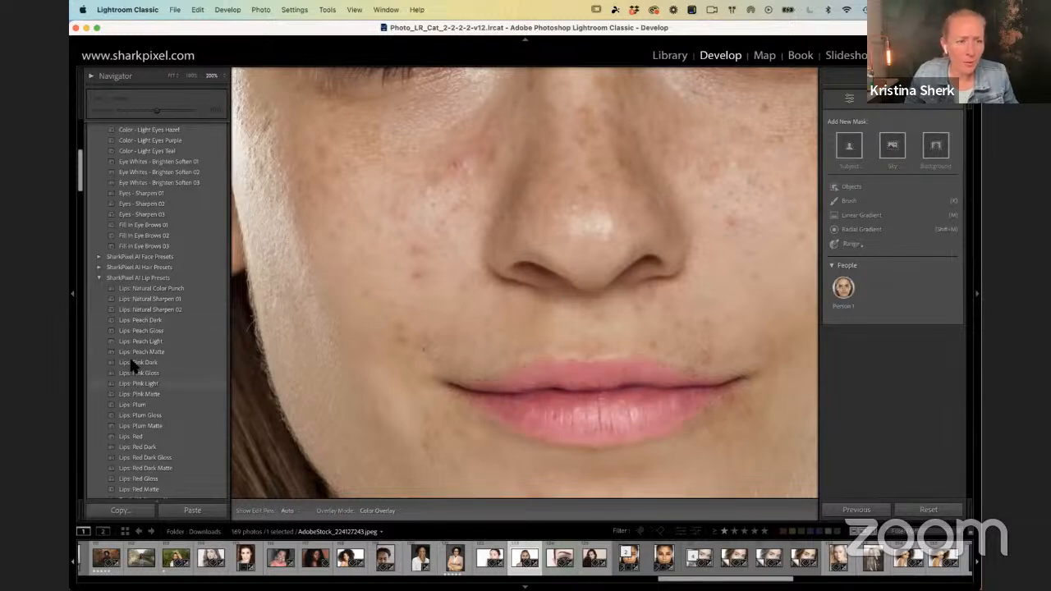
scroll(132, 329, "down", 6)
scroll(141, 294, "down", 4)
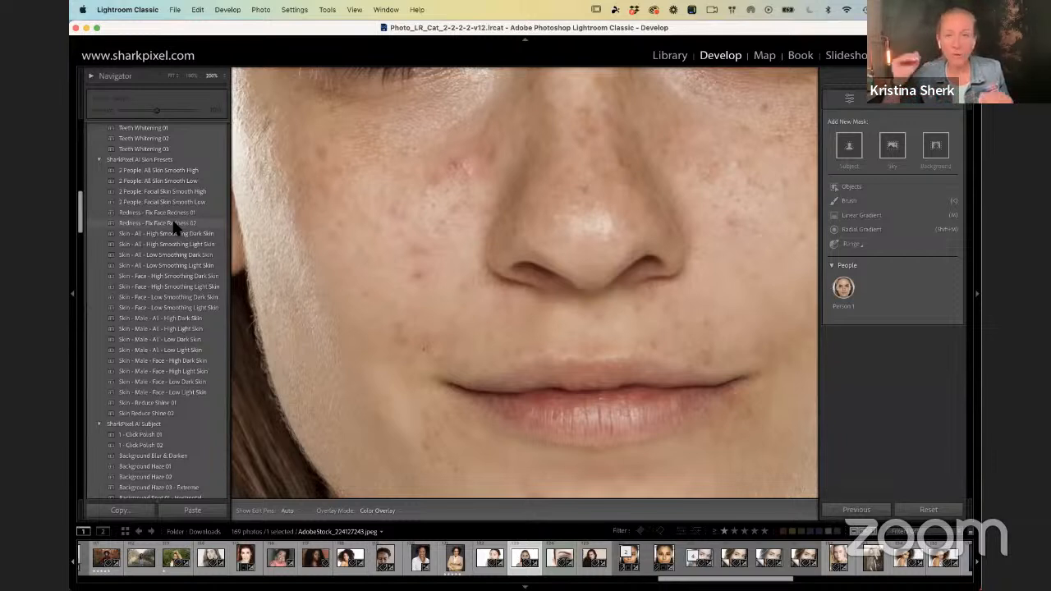
left_click(173, 222)
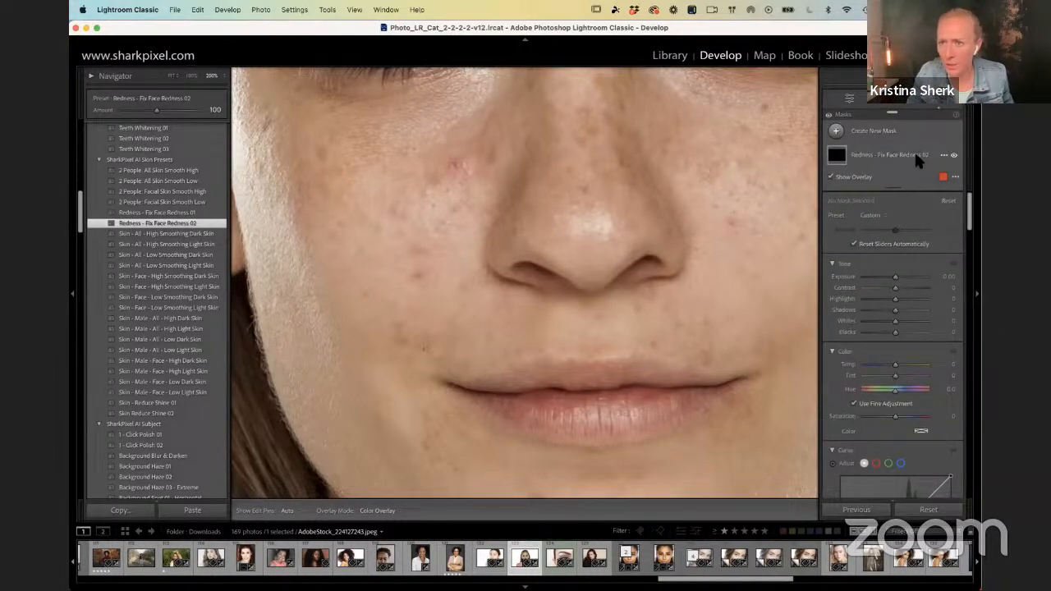
Step: Open the redness mask and inspect its Color Range and Face Skin components against the cheeks, mouth and chin
left_click(918, 156)
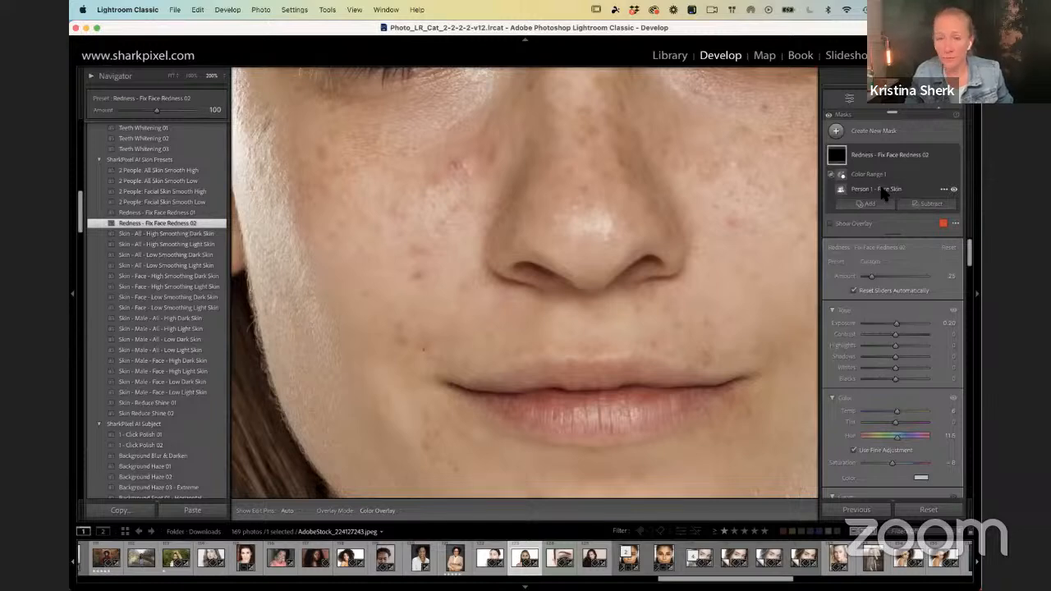
key("F1")
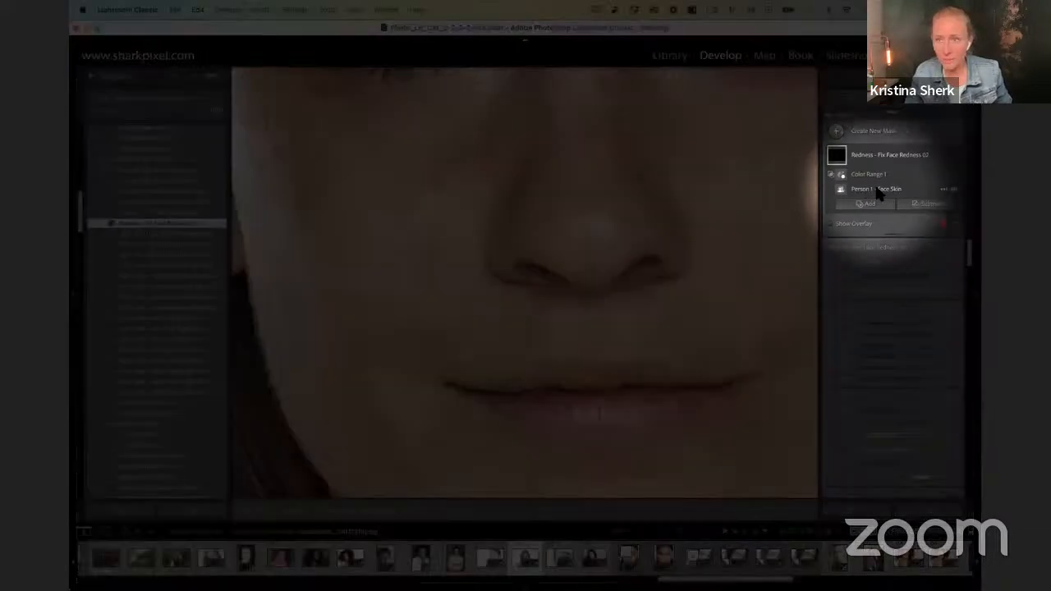
left_click(842, 175)
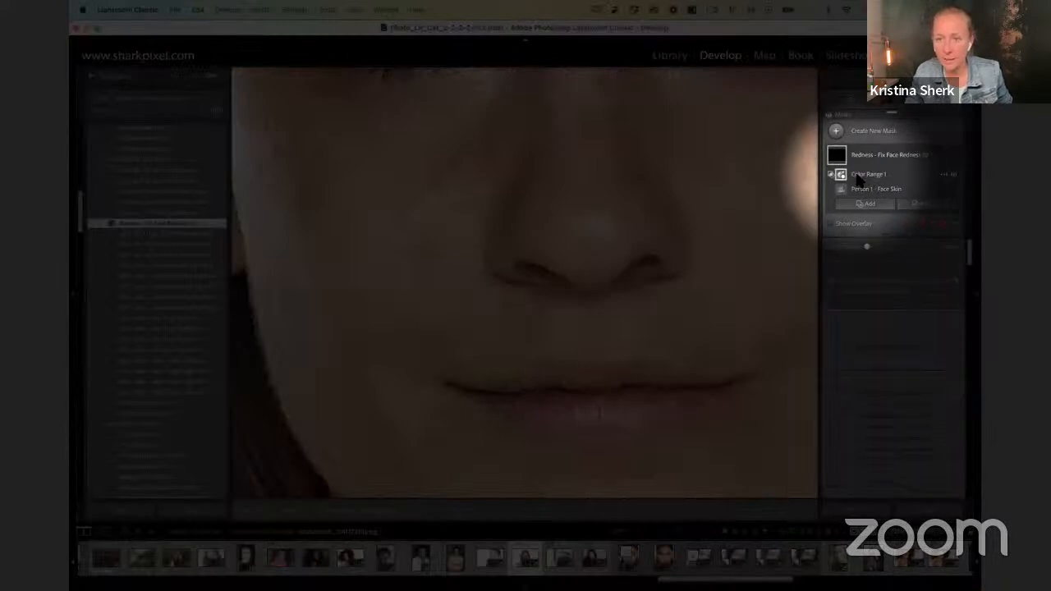
key("F1")
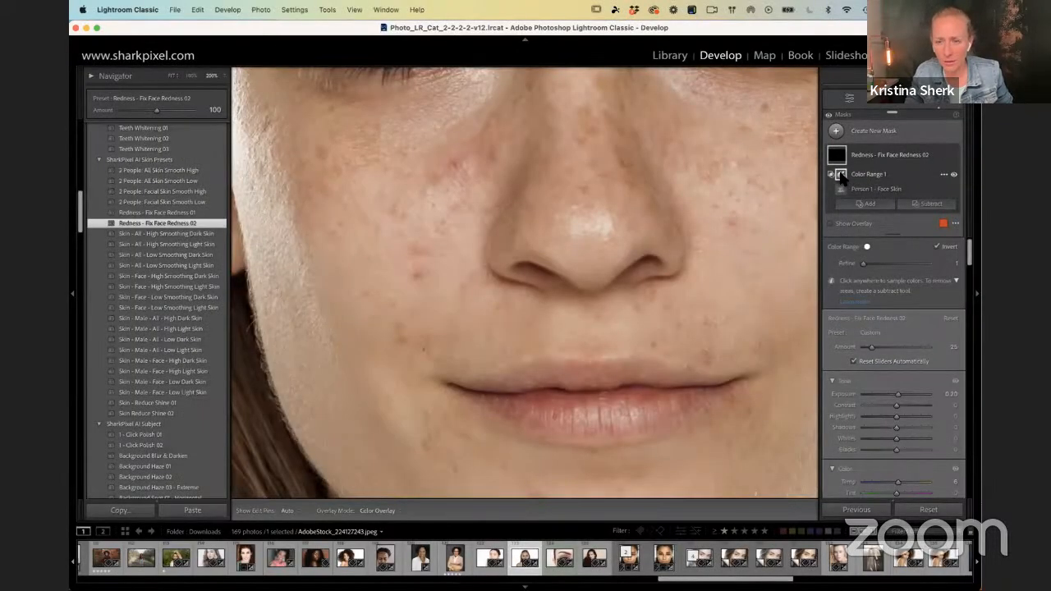
left_click_drag(627, 300, 559, 160)
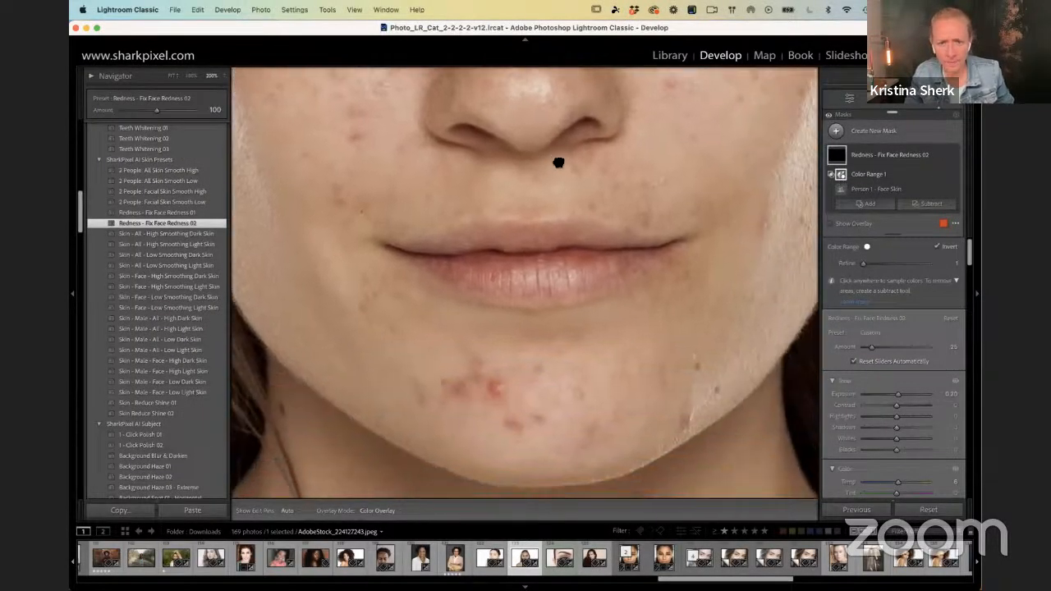
left_click(841, 162)
left_click(841, 162)
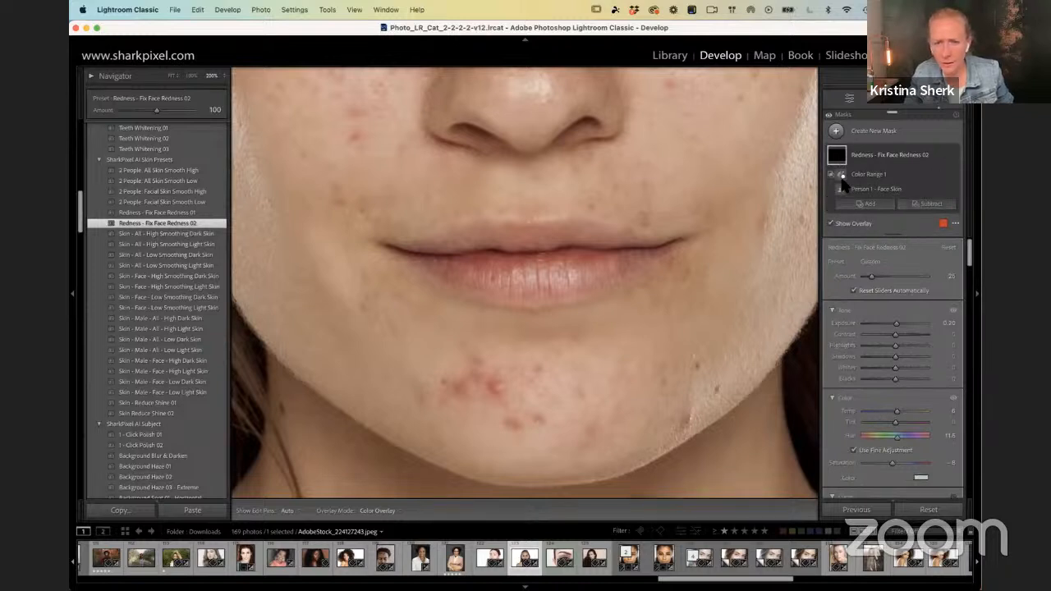
left_click_drag(615, 158, 695, 311)
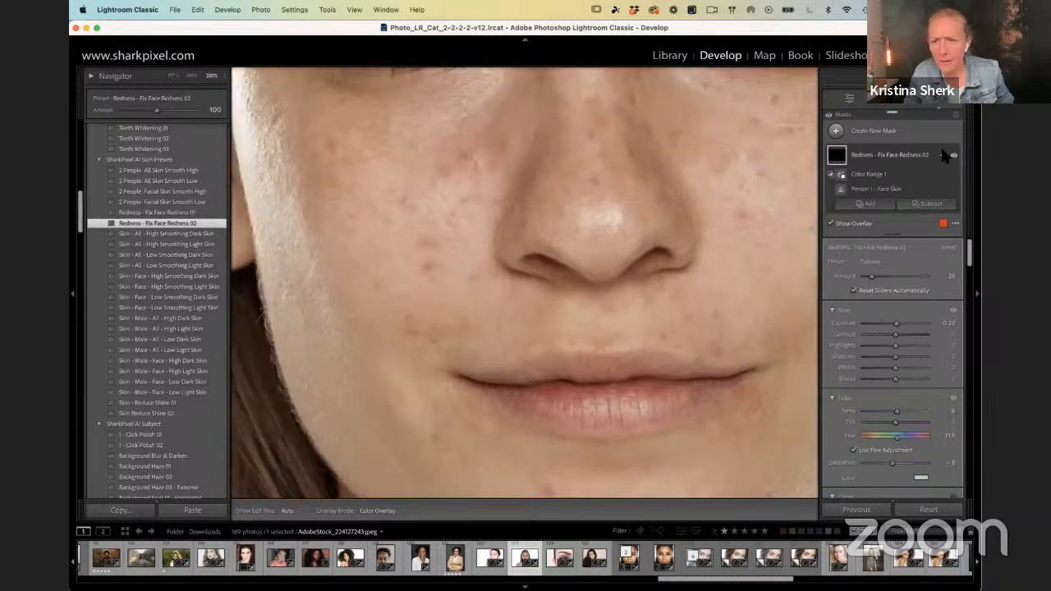
double_click(884, 159)
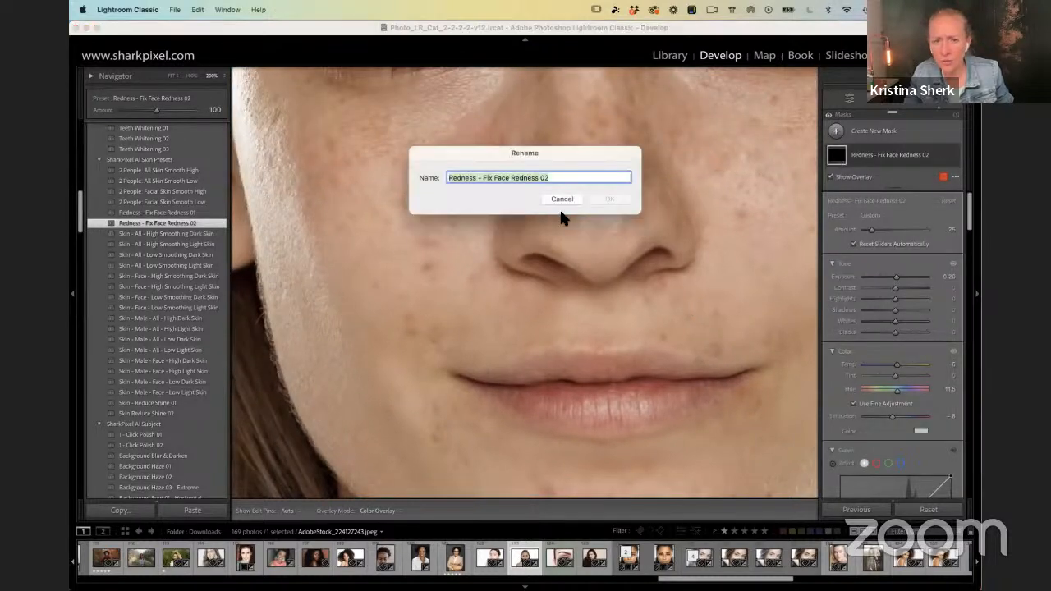
left_click(562, 199)
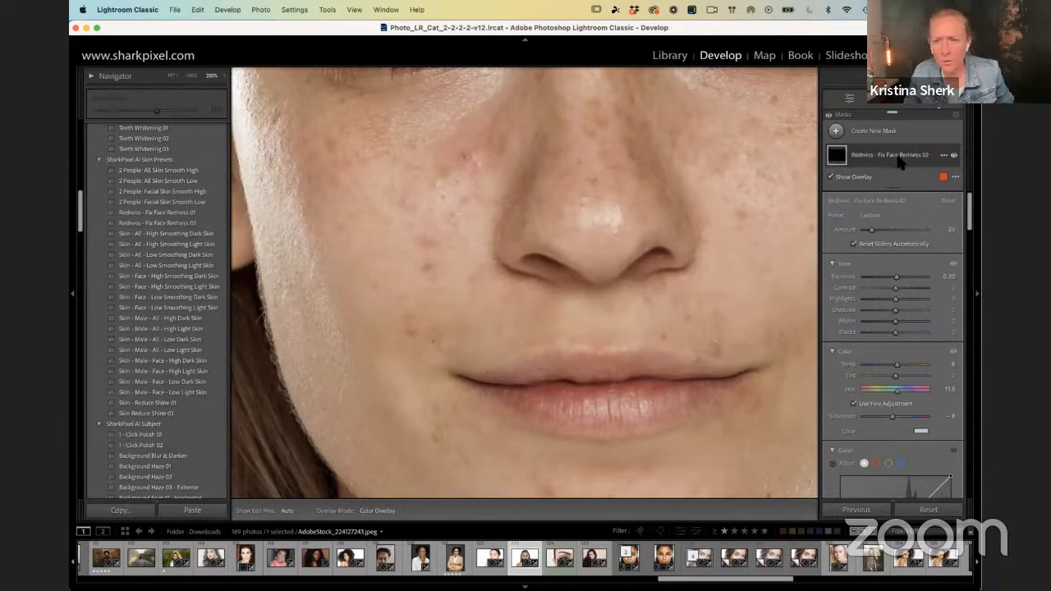
Step: Preview the redness mask as White on Black and restore the Color Overlay mode
left_click(955, 177)
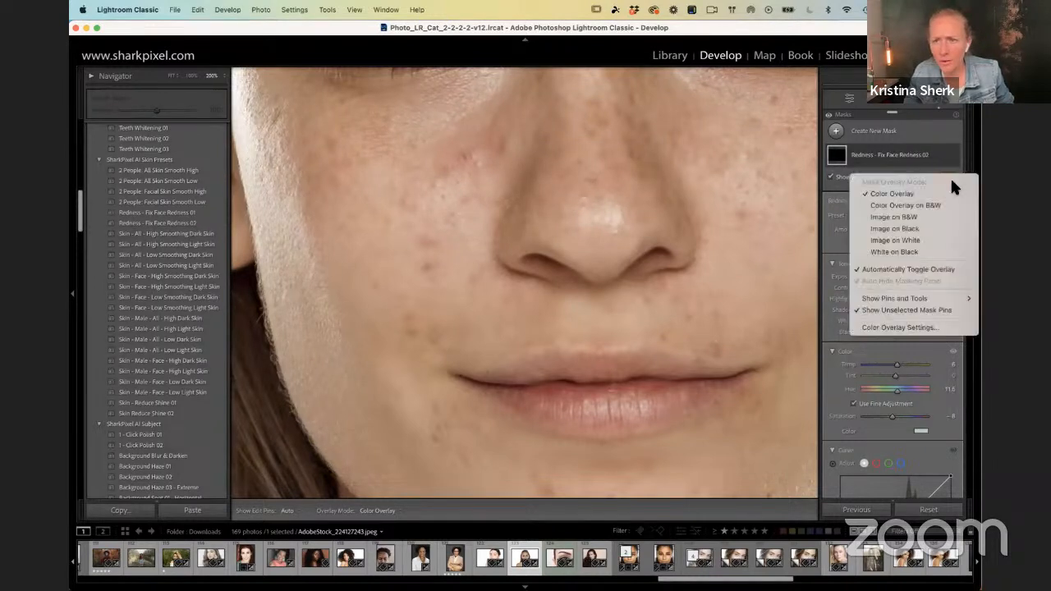
left_click(913, 248)
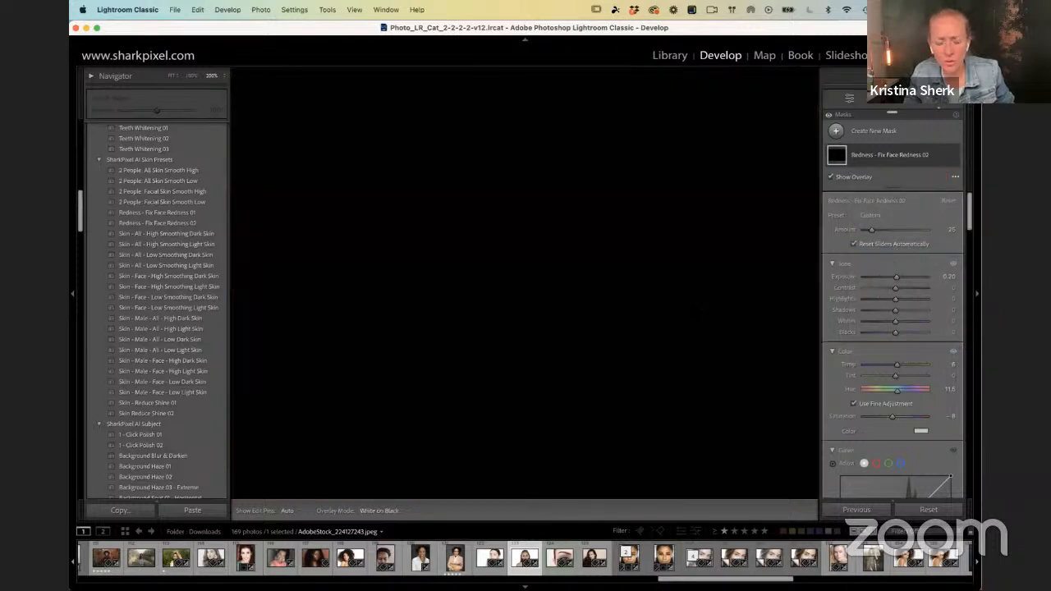
left_click(951, 155)
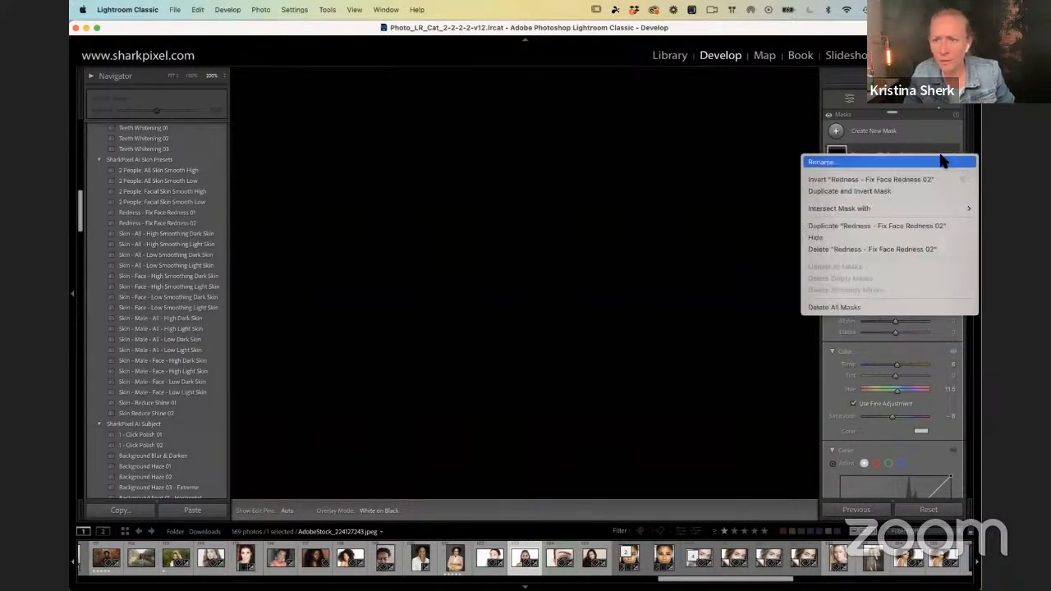
left_click(891, 144)
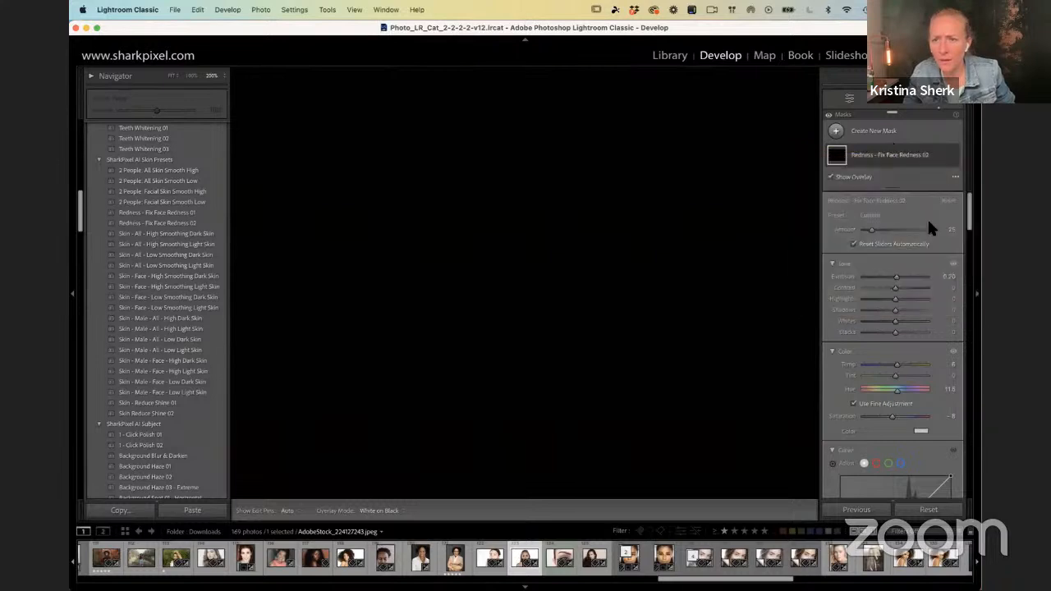
left_click(955, 178)
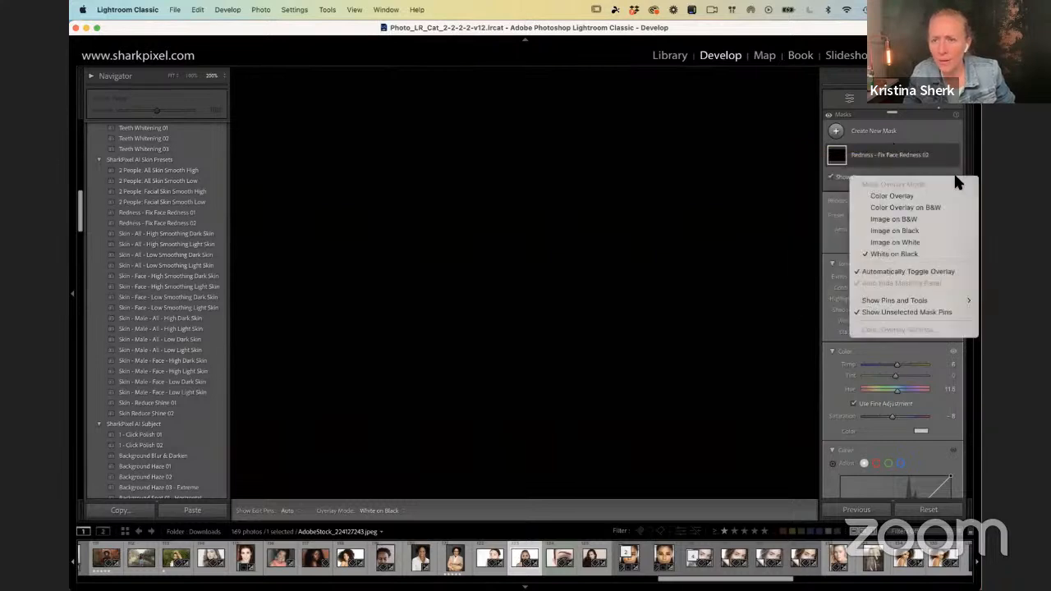
left_click(895, 196)
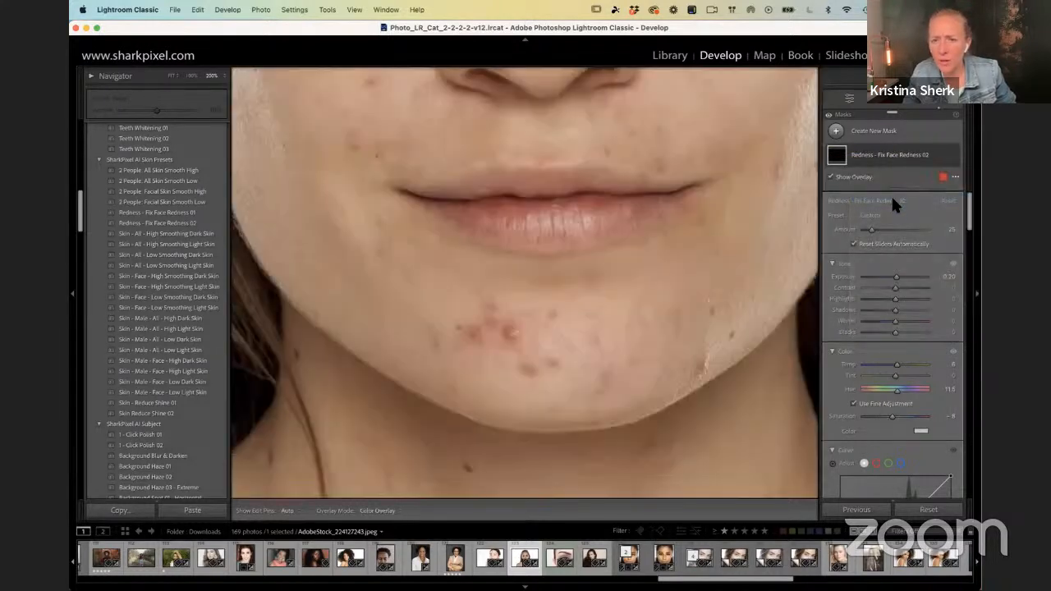
Step: Set the redness mask's Amount to 86 and its Color Range Refine to 27, and check the coverage on the face
left_click(870, 164)
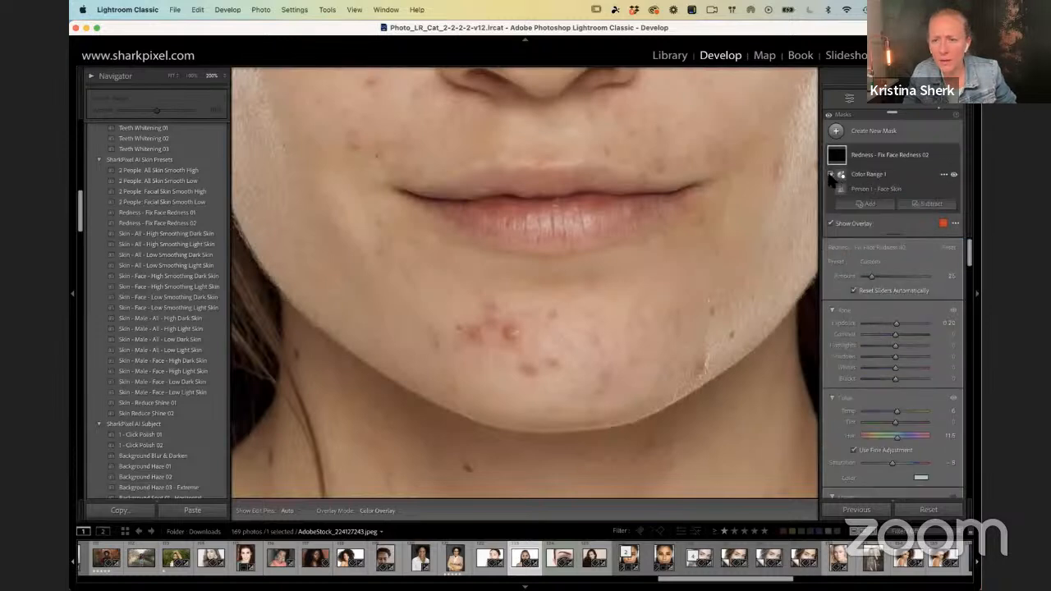
left_click(842, 176)
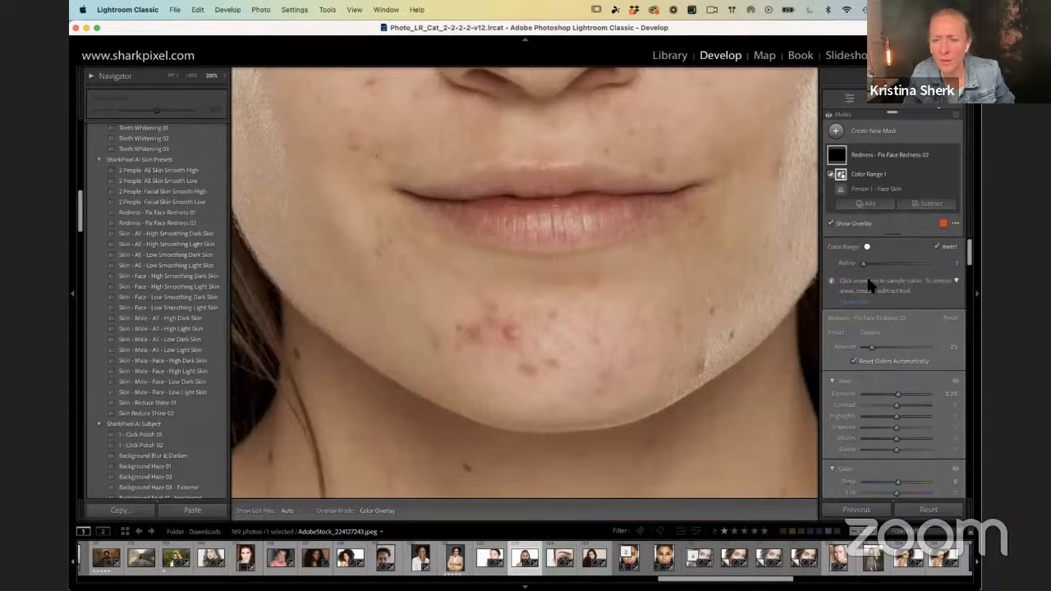
left_click_drag(872, 348, 907, 350)
left_click_drag(914, 347, 892, 348)
mouse_move(869, 264)
left_mouse_down()
mouse_move(896, 265)
mouse_move(879, 265)
left_mouse_up()
left_click_drag(590, 226, 657, 354)
left_click_drag(659, 192, 603, 230)
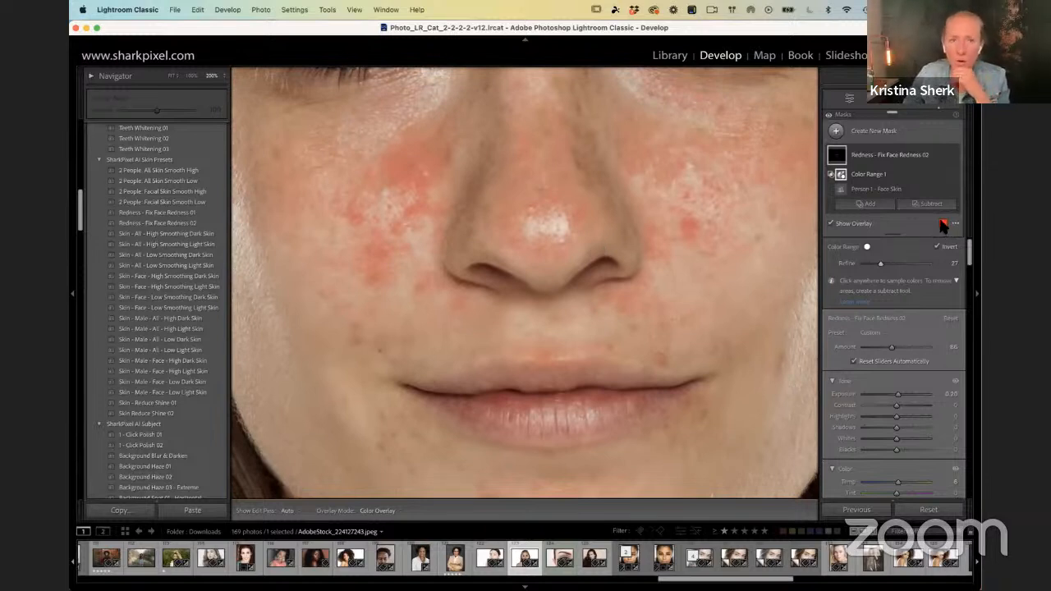
Step: Change the mask overlay color from red to blue and close the color settings
left_click(945, 225)
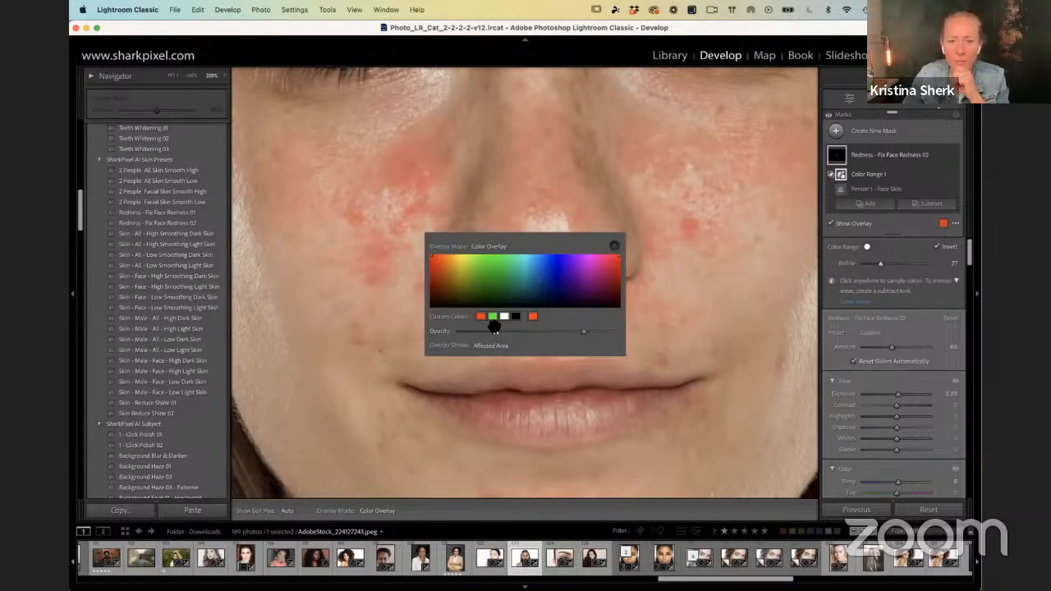
left_click(490, 262)
left_click(543, 256)
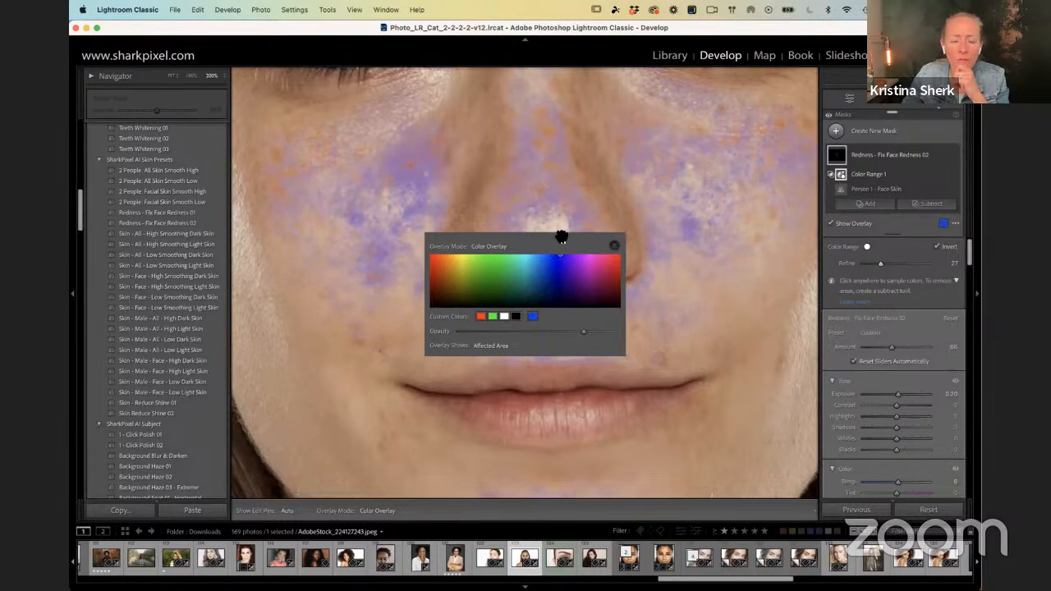
left_click(614, 247)
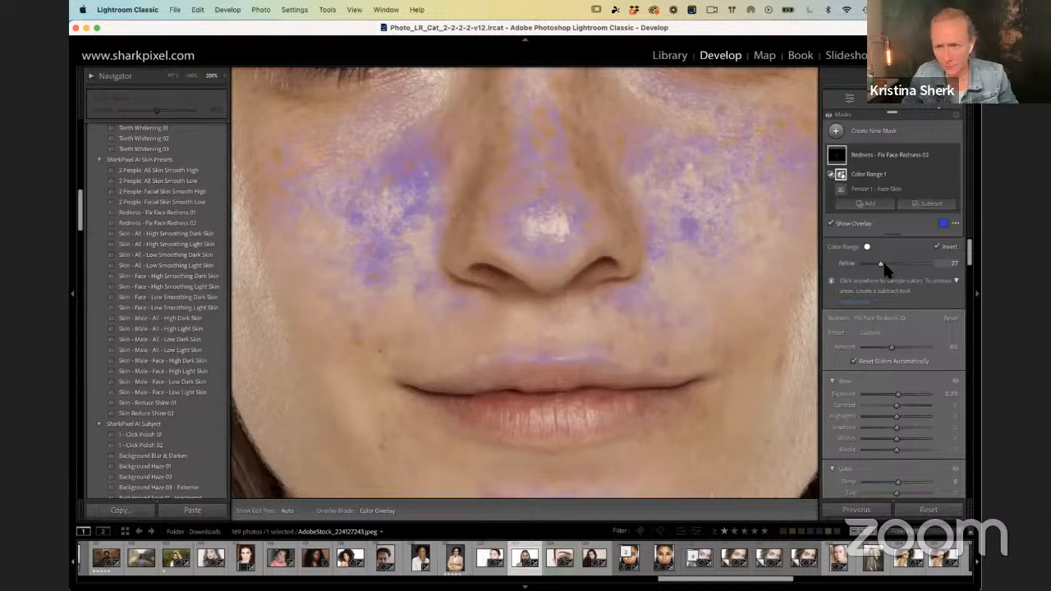
Step: Try a Color Range Refine of 36, set it back to 27 and hide the mask overlay
left_click_drag(880, 268, 886, 267)
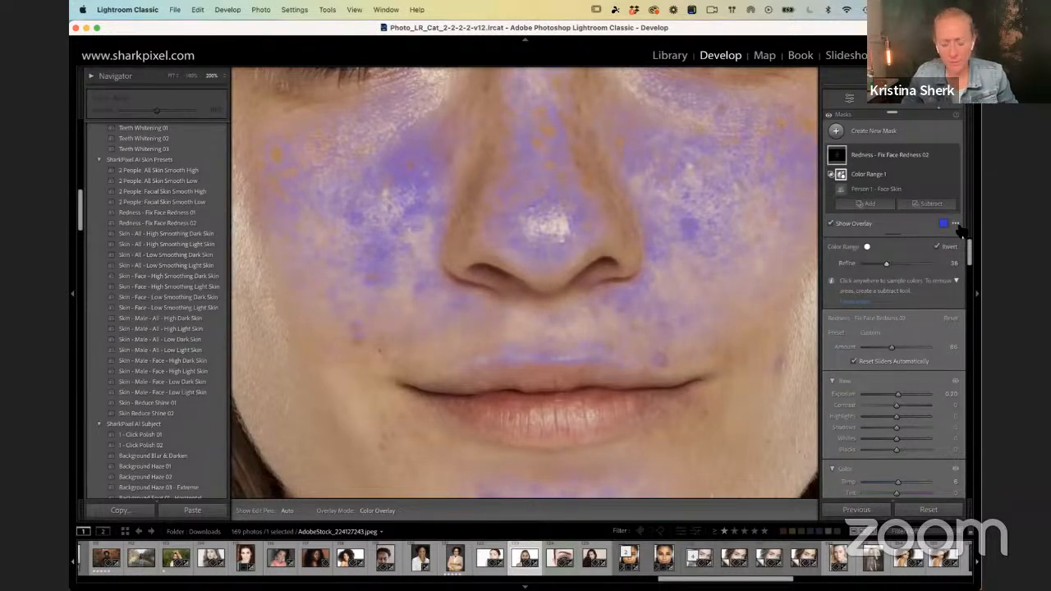
left_click_drag(567, 356, 556, 185)
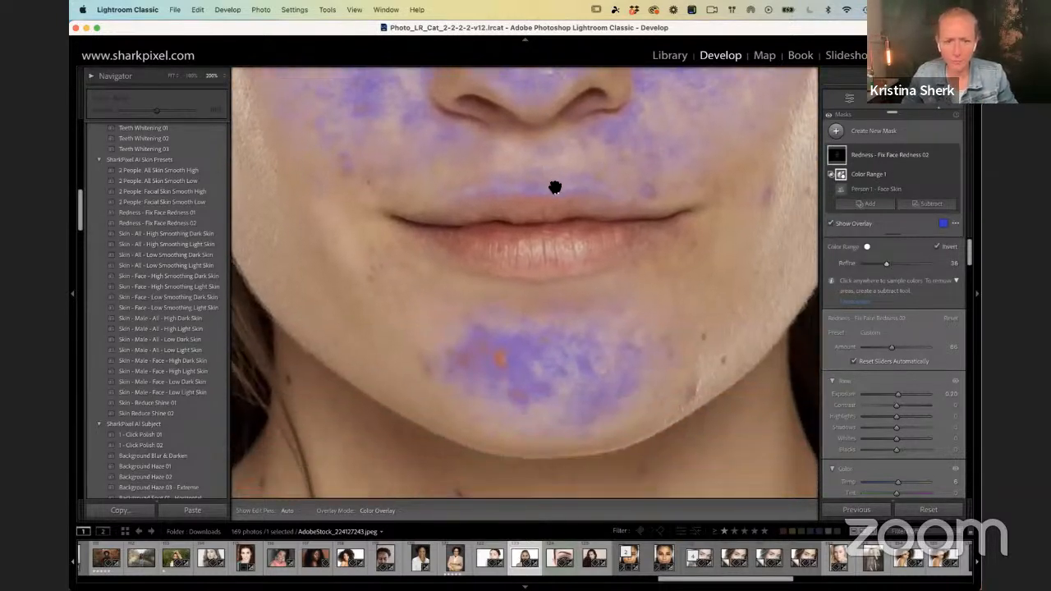
mouse_move(884, 266)
left_mouse_down()
mouse_move(875, 265)
mouse_move(887, 266)
left_mouse_up()
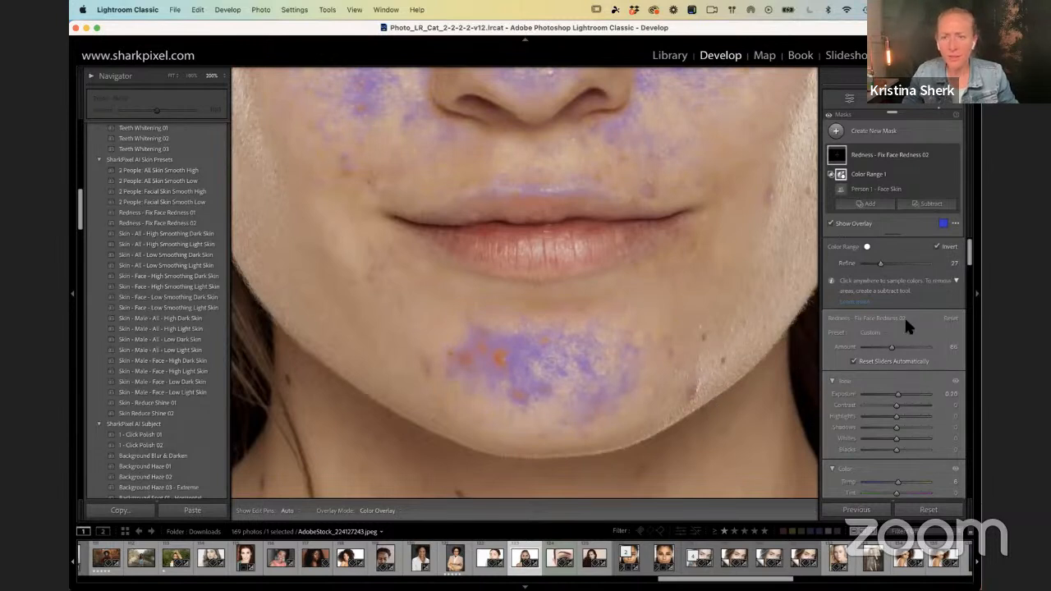
left_click(830, 224)
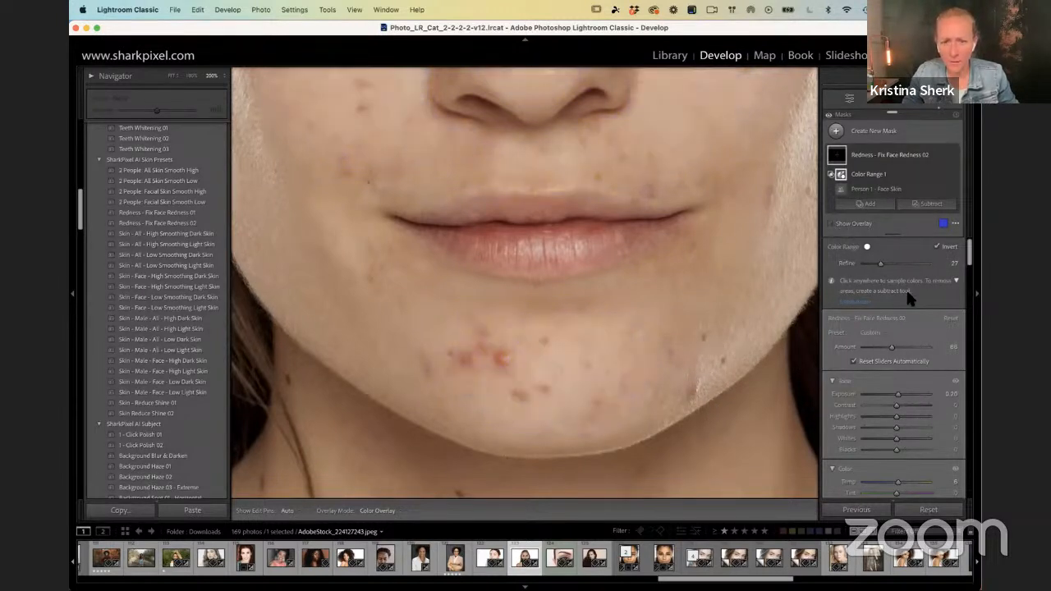
scroll(899, 316, "down", 5)
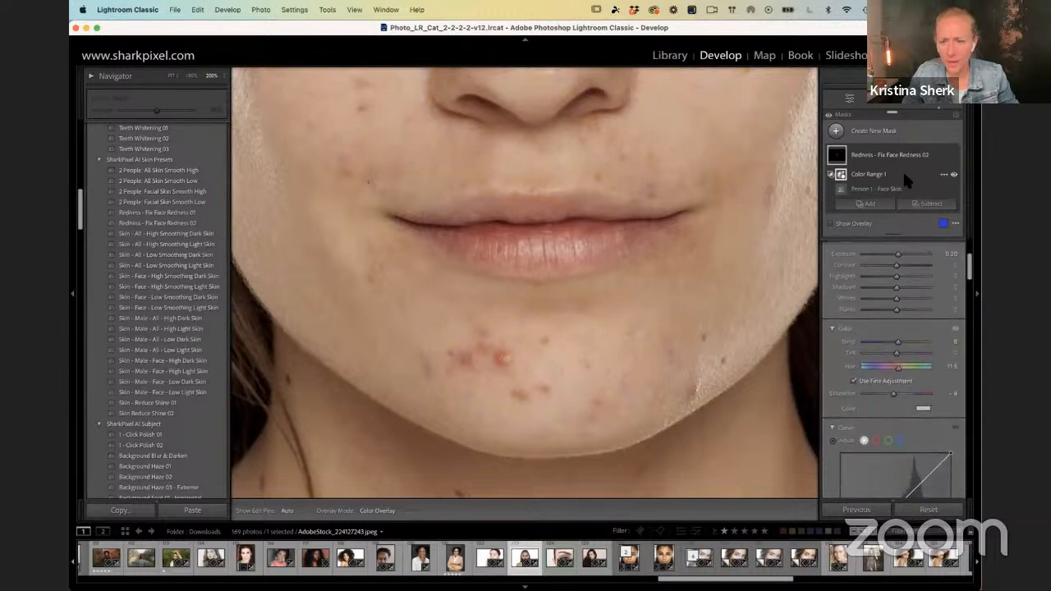
Step: Set the redness mask's Saturation to -39, and review its color tint and the correction across the face
left_click_drag(892, 391, 887, 391)
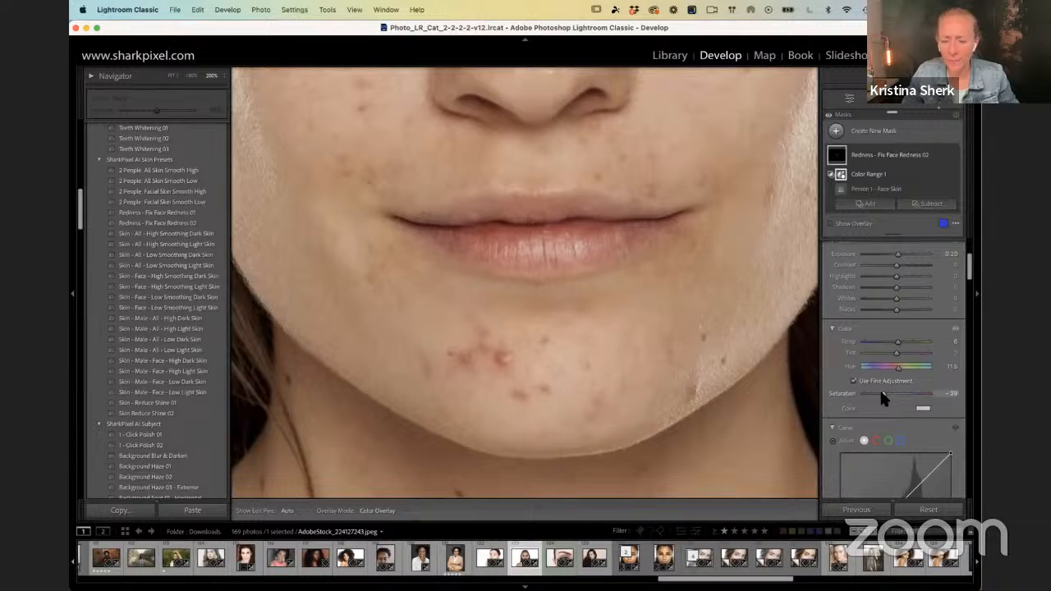
key("F1")
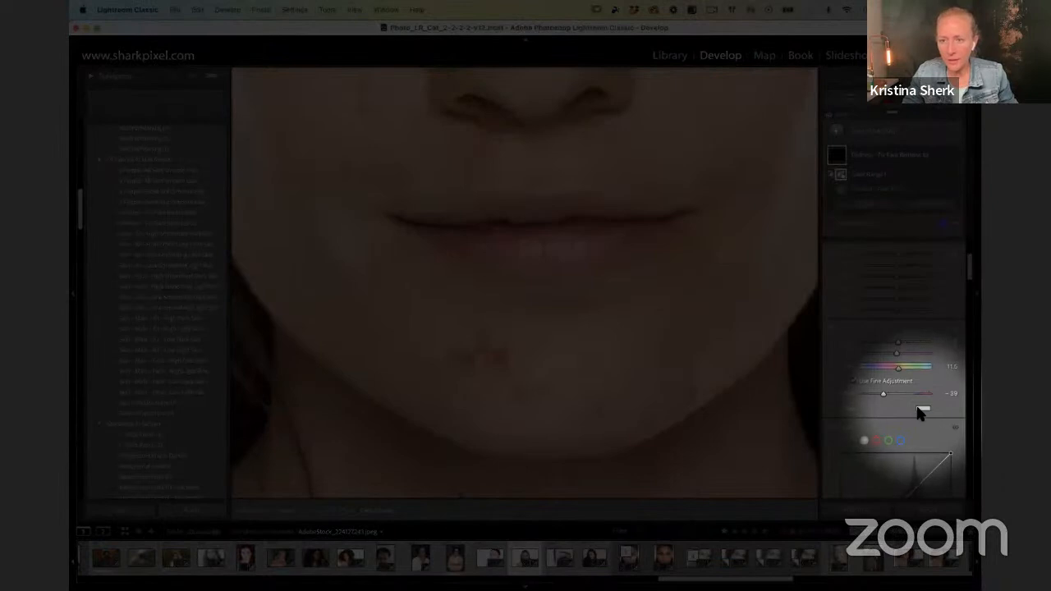
left_click(922, 410)
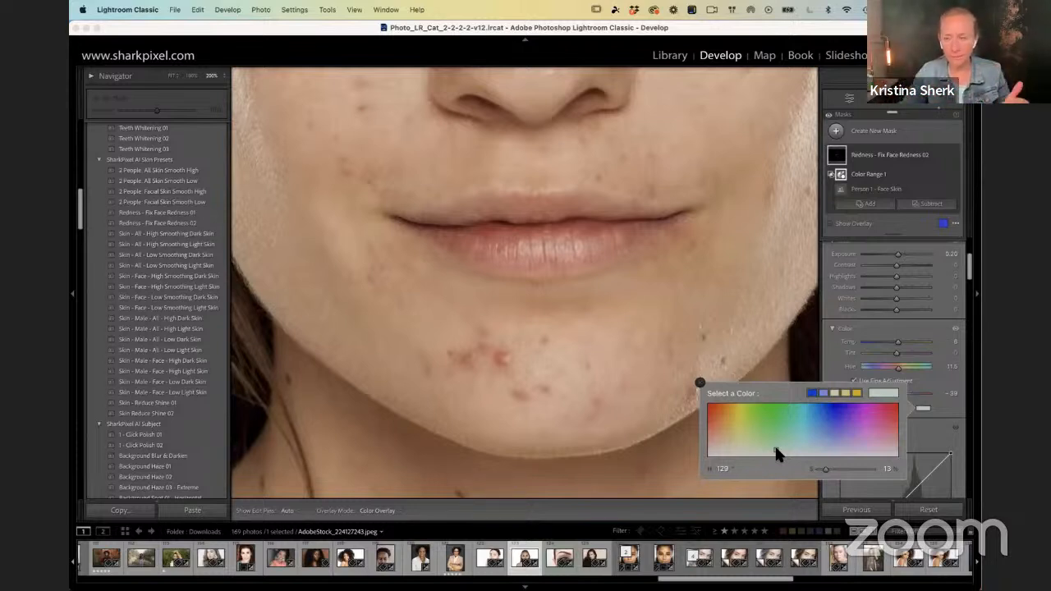
left_click_drag(775, 451, 702, 391)
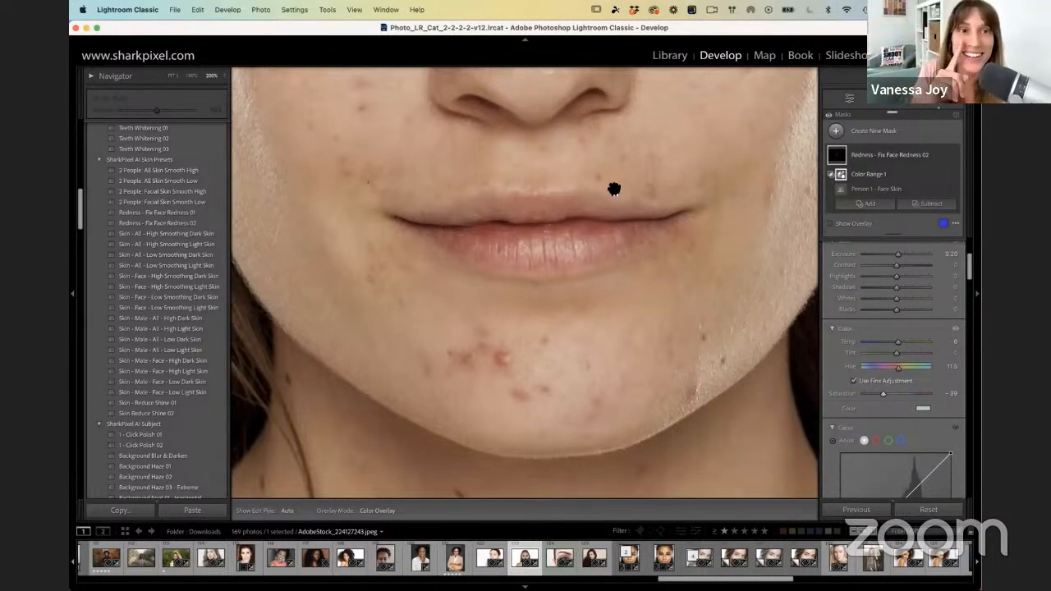
scroll(606, 307, "up", 5)
scroll(606, 278, "up", 3)
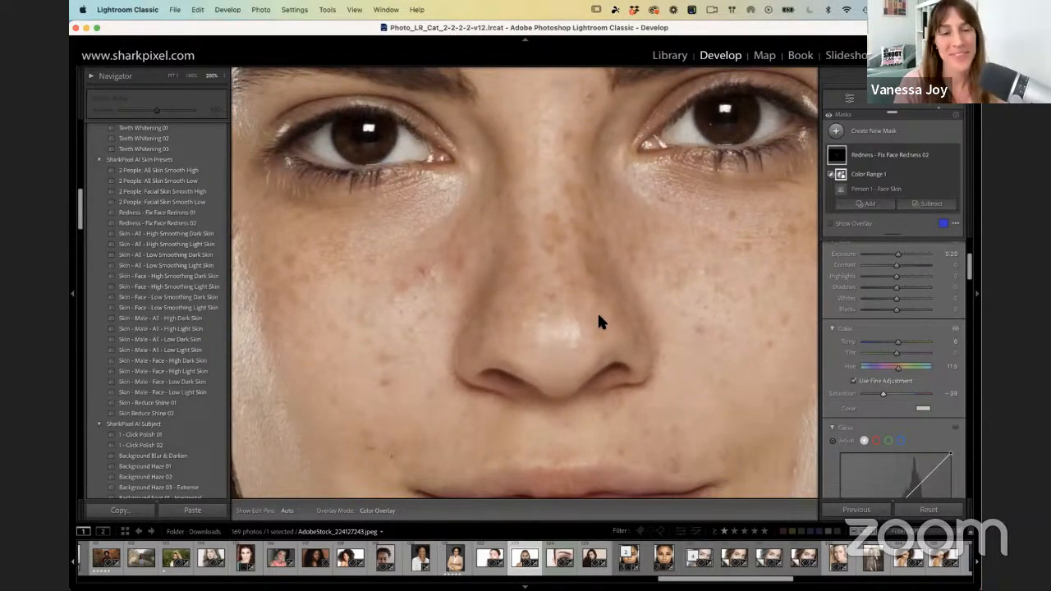
left_click_drag(443, 307, 444, 301)
scroll(443, 300, "down", 5)
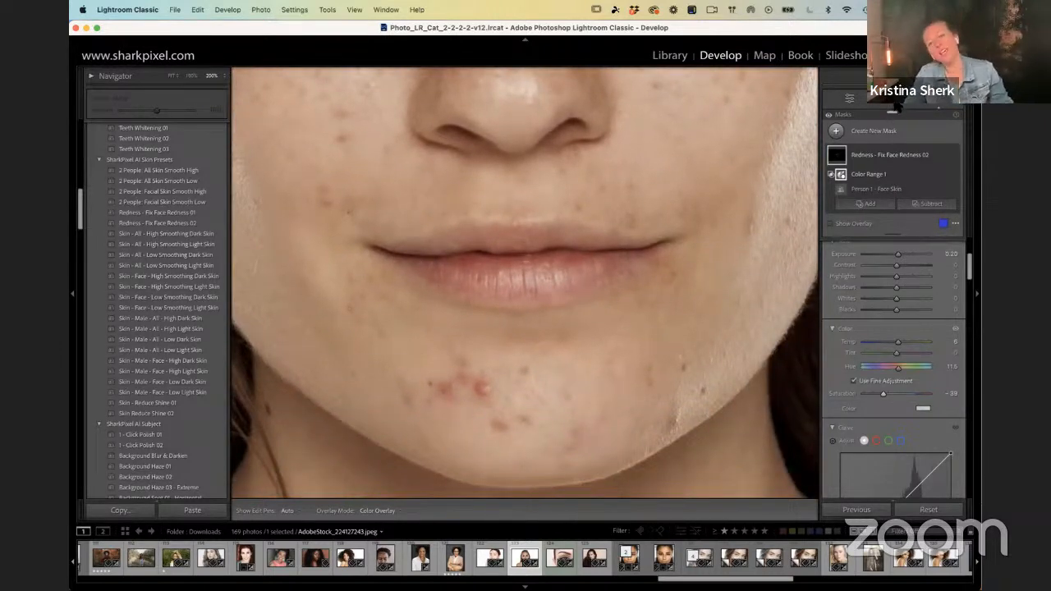
Step: Switch from masking to the Remove tool and reduce its brush size to 20
left_click(893, 100)
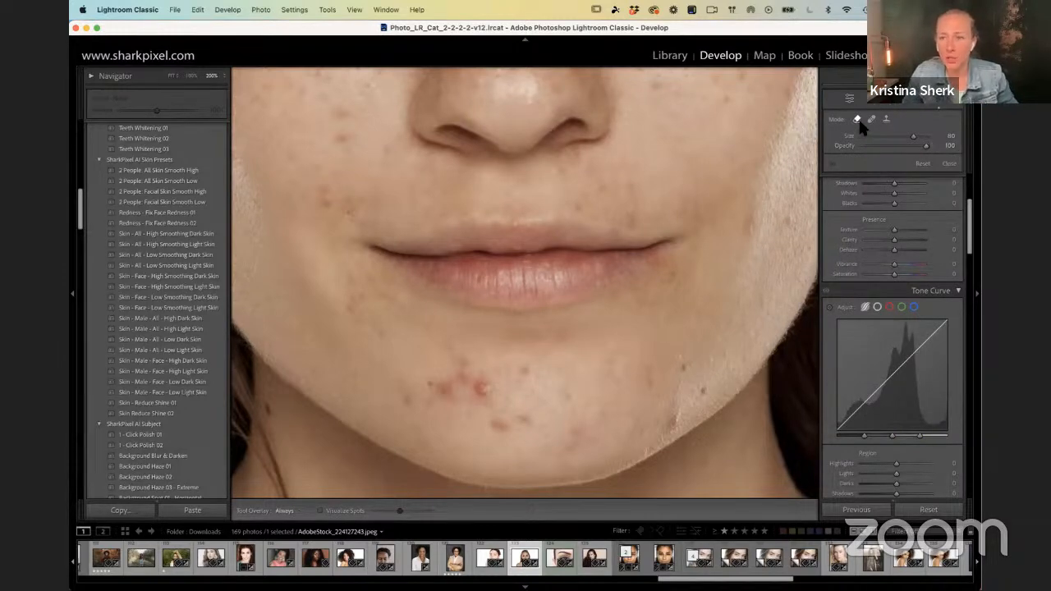
key("F1")
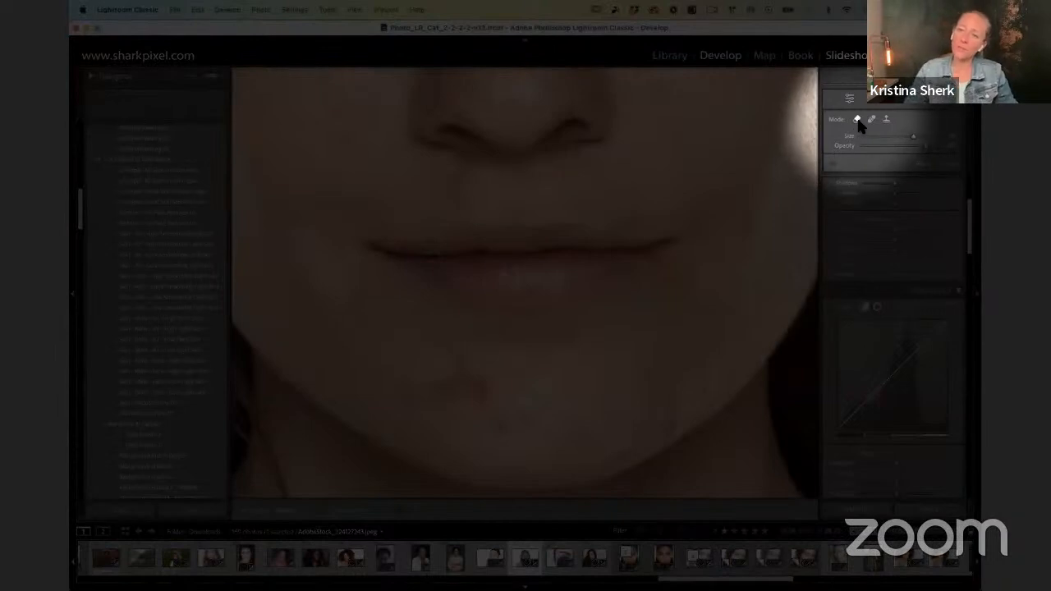
key("F1")
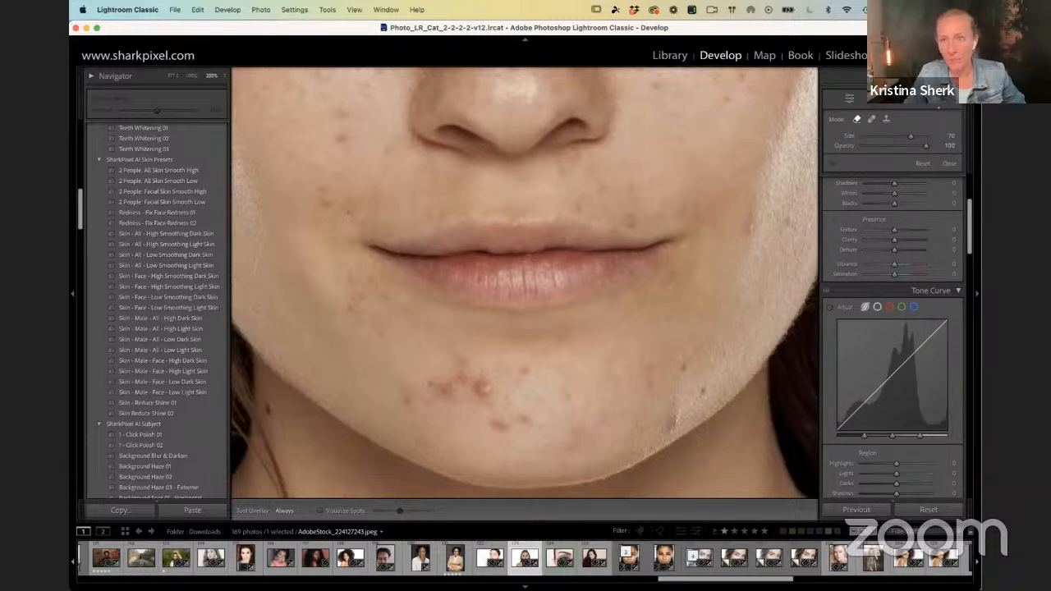
scroll(694, 183, "down", 10)
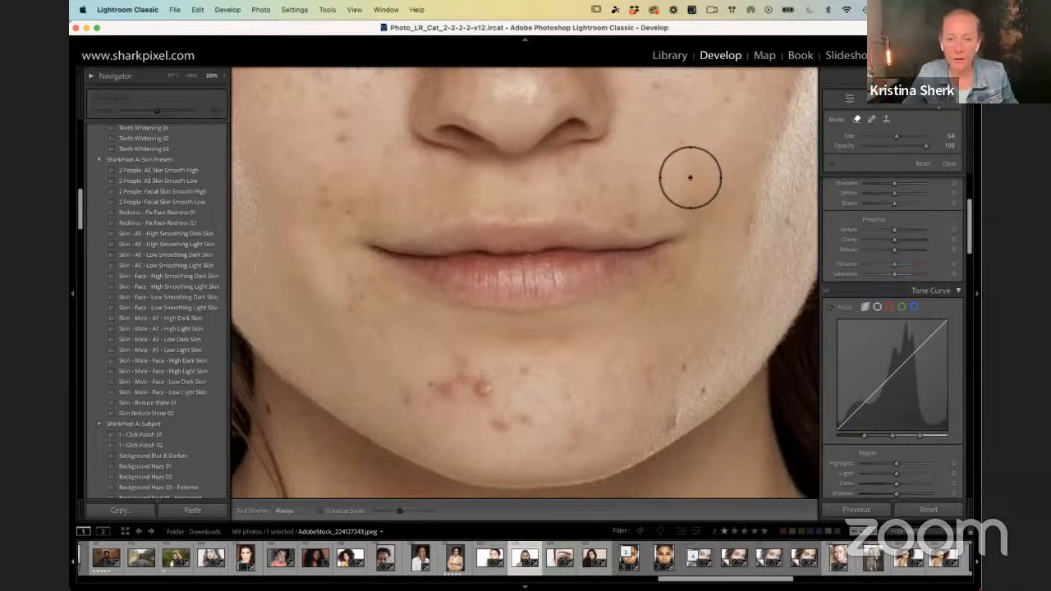
scroll(687, 174, "down", 6)
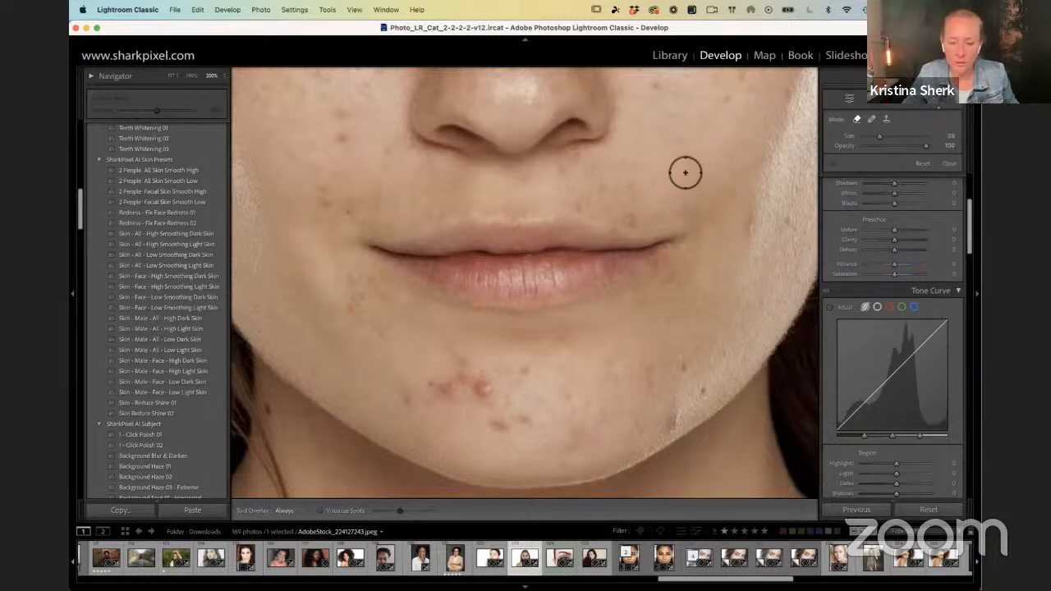
scroll(536, 373, "down", 3)
Step: Remove the small individual blemishes on the chin and the spot above the corner of the mouth
left_click(527, 371)
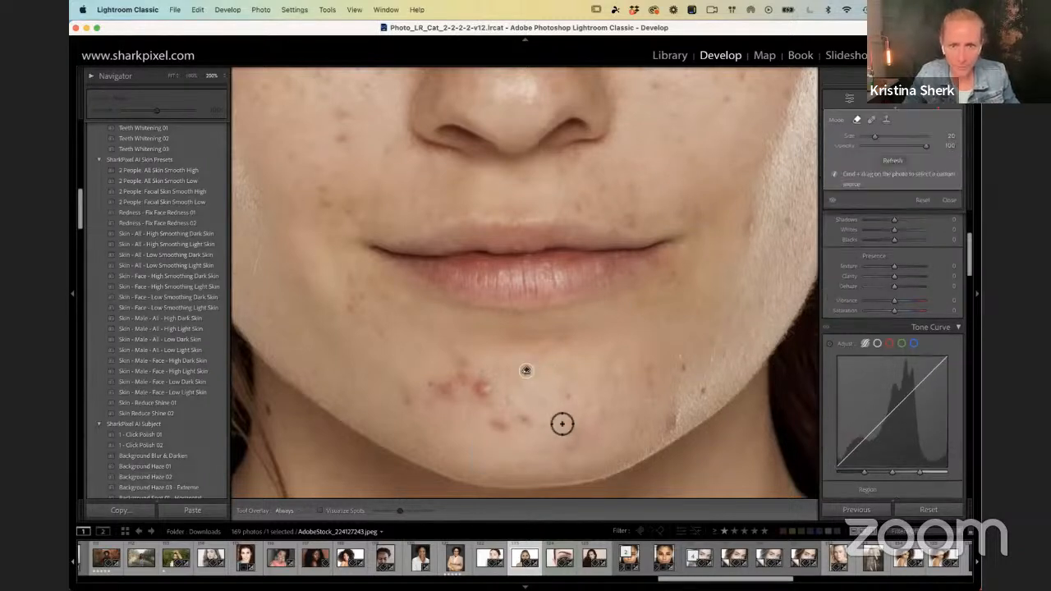
left_click(568, 396)
left_click(684, 369)
left_click(674, 423)
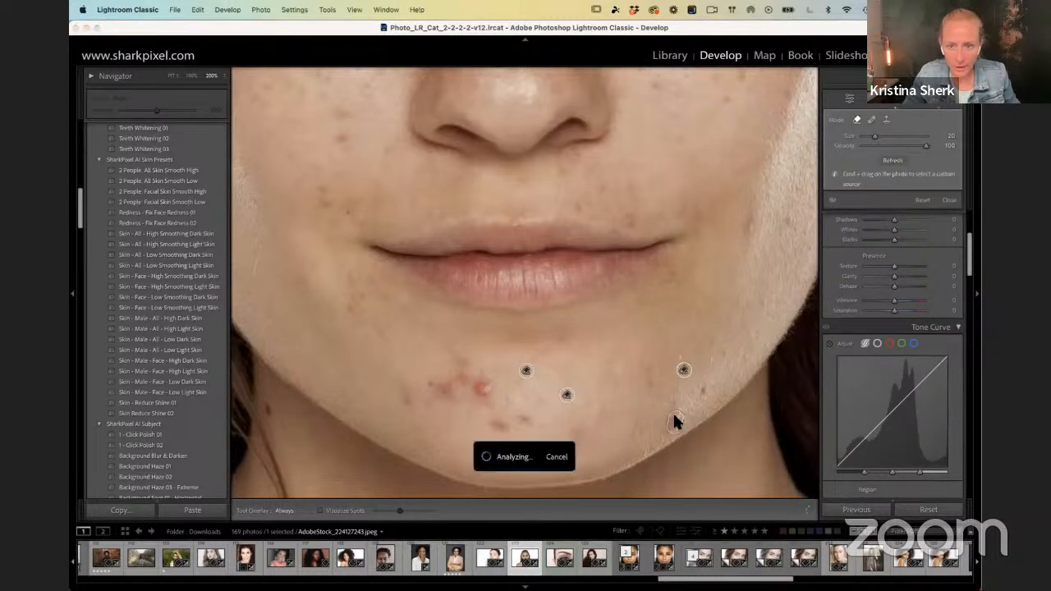
left_click(649, 385)
left_click(651, 370)
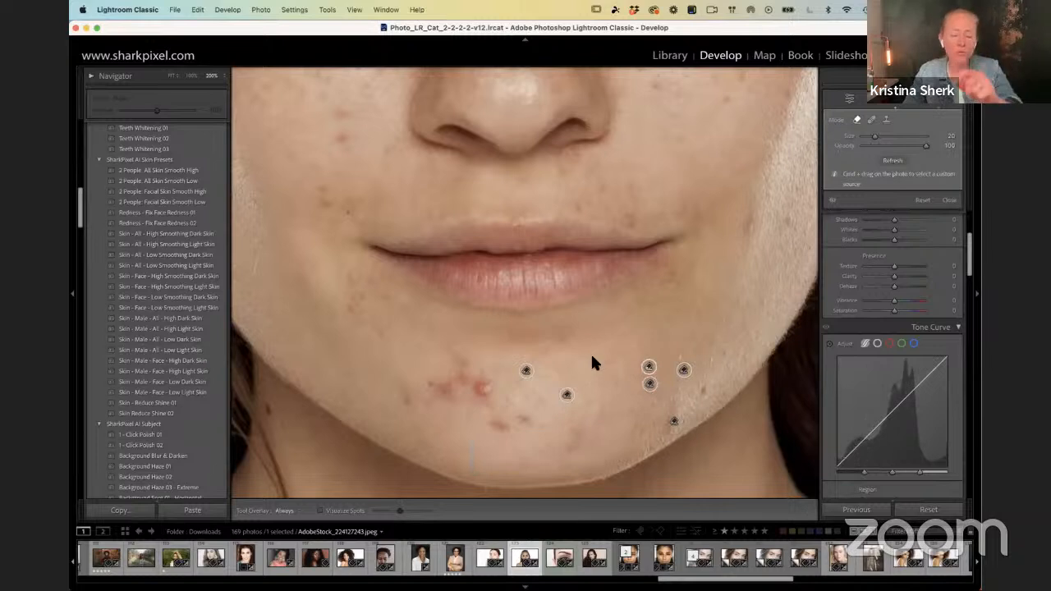
left_click(631, 218)
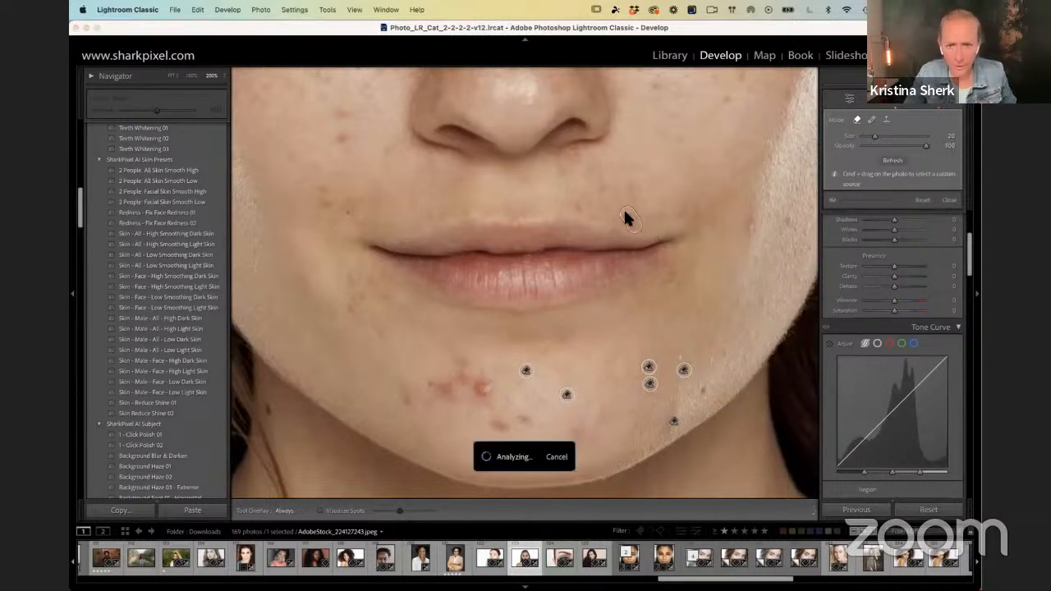
left_click(524, 419)
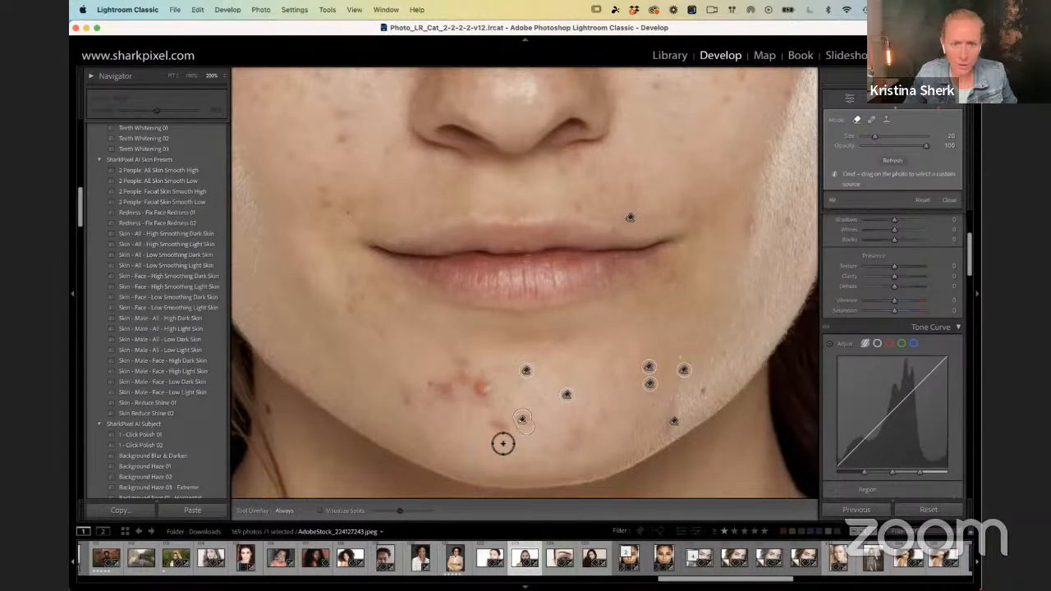
left_click(498, 427)
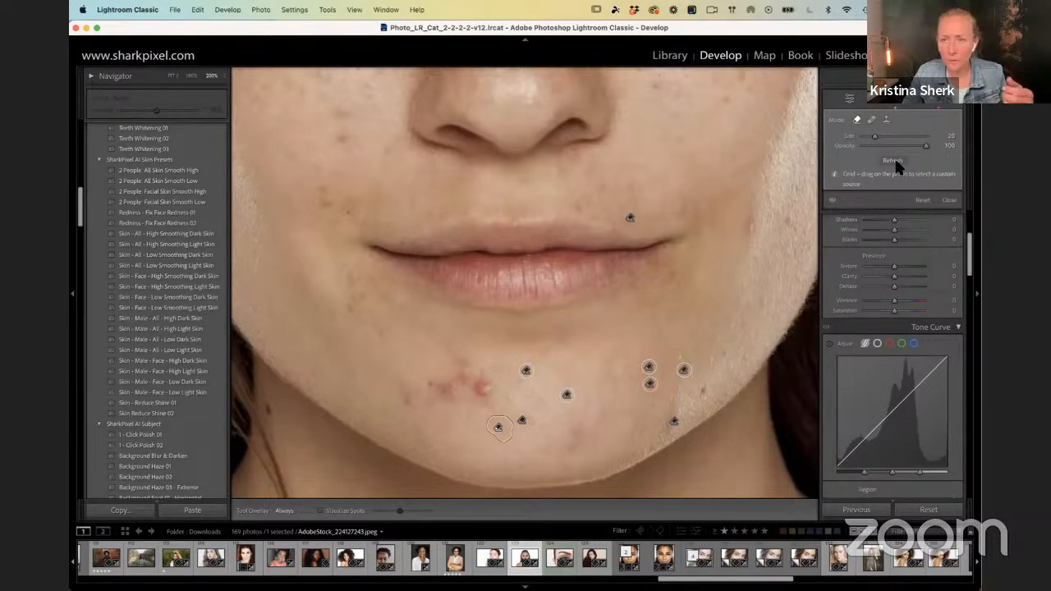
Step: Refresh the most recently removed chin spot with different content and inspect it at 800% zoom
key("F1")
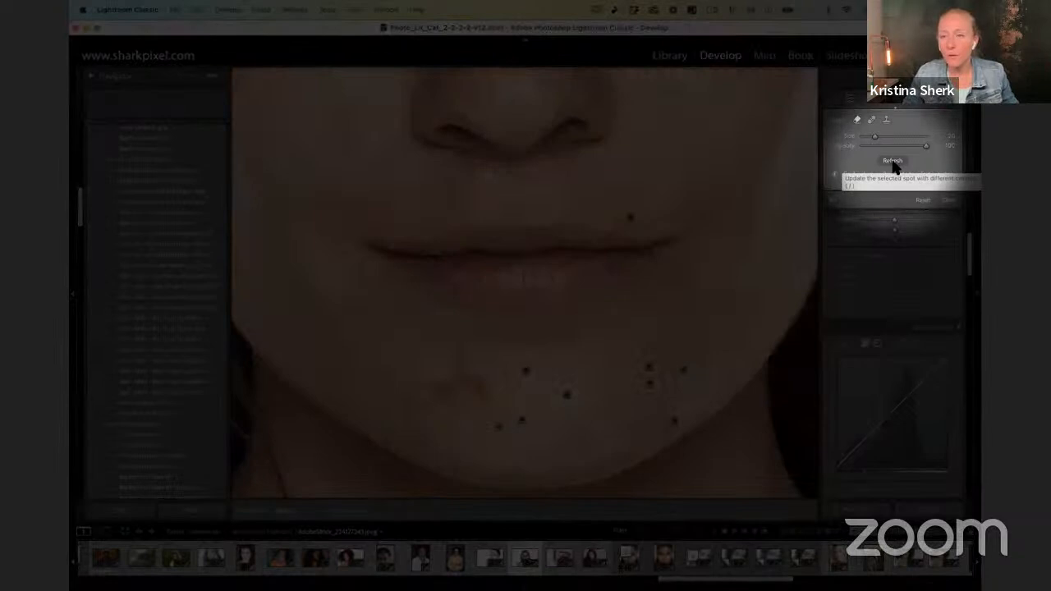
key("F1")
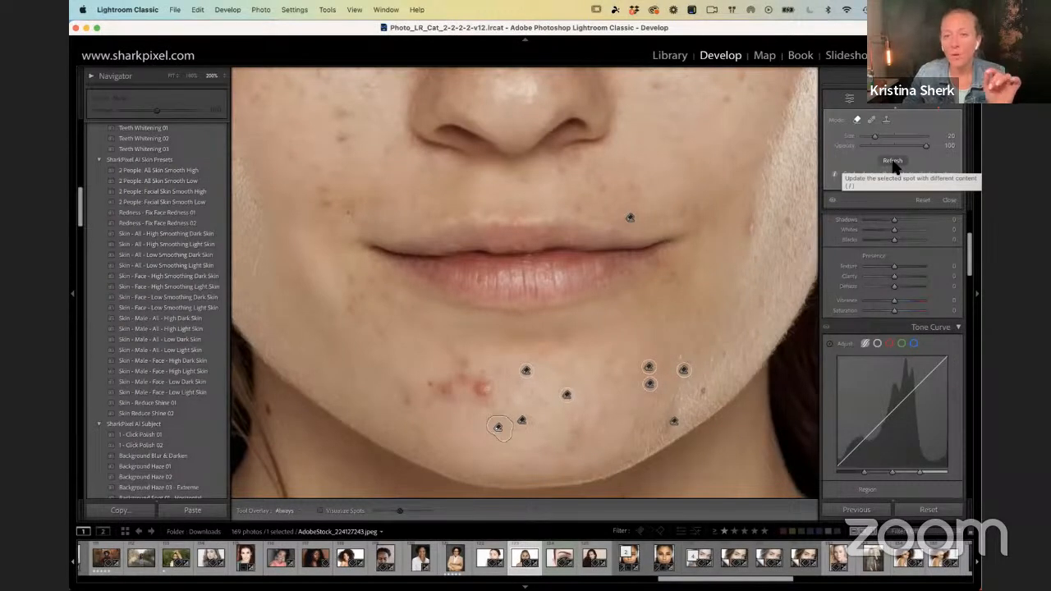
left_click(892, 161)
left_click(892, 160)
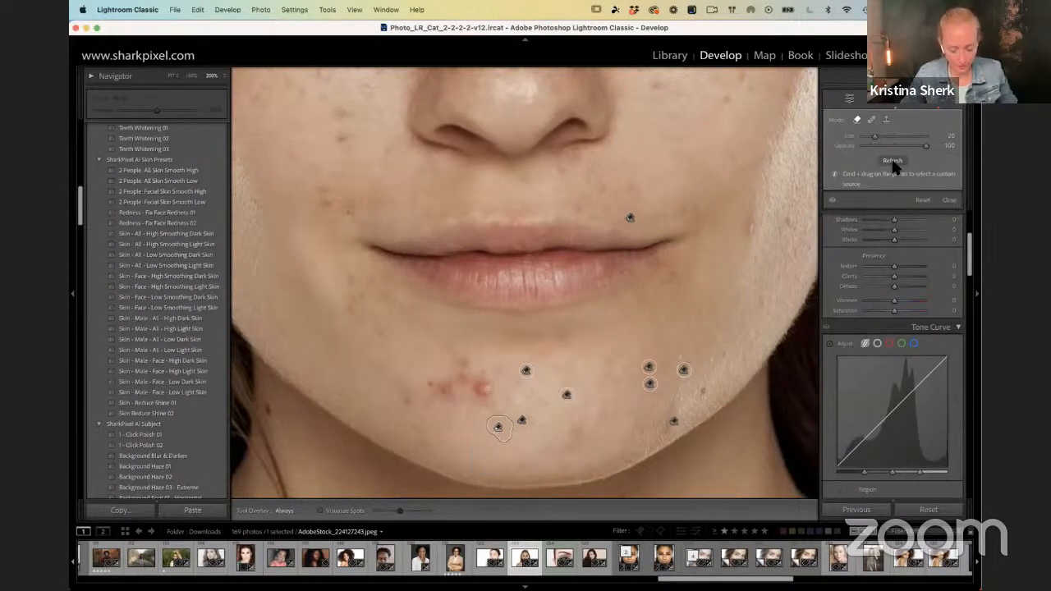
key("super+equal")
left_click_drag(629, 287, 569, 128)
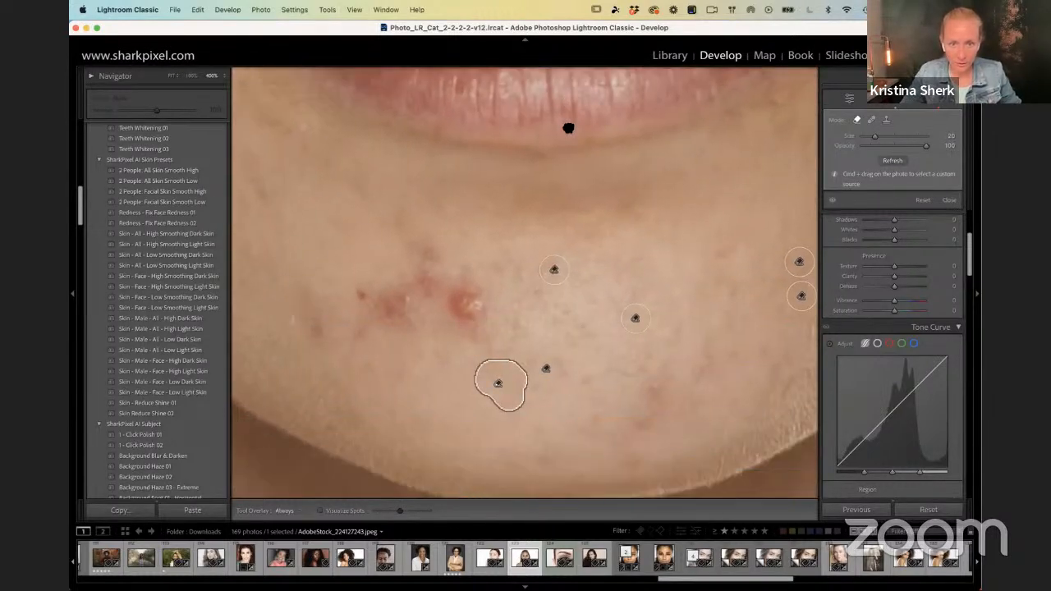
key("super+equal")
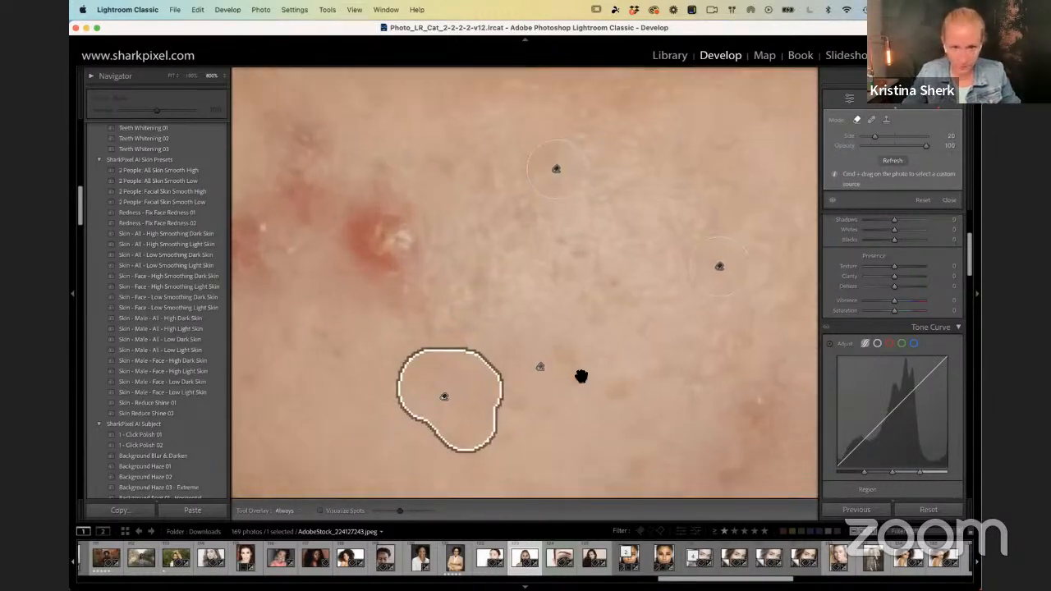
key("F1")
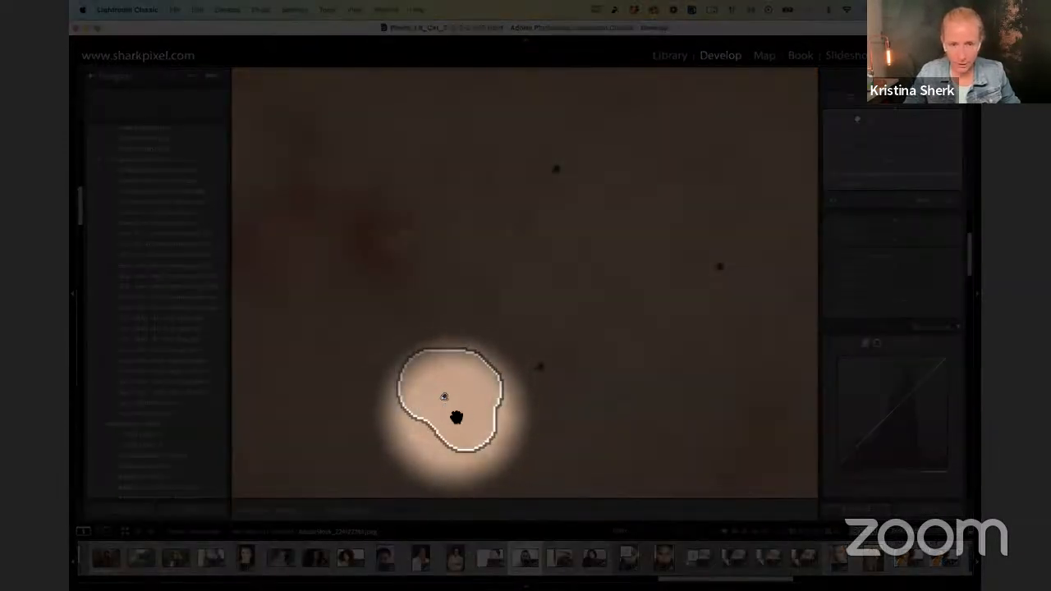
key("F1")
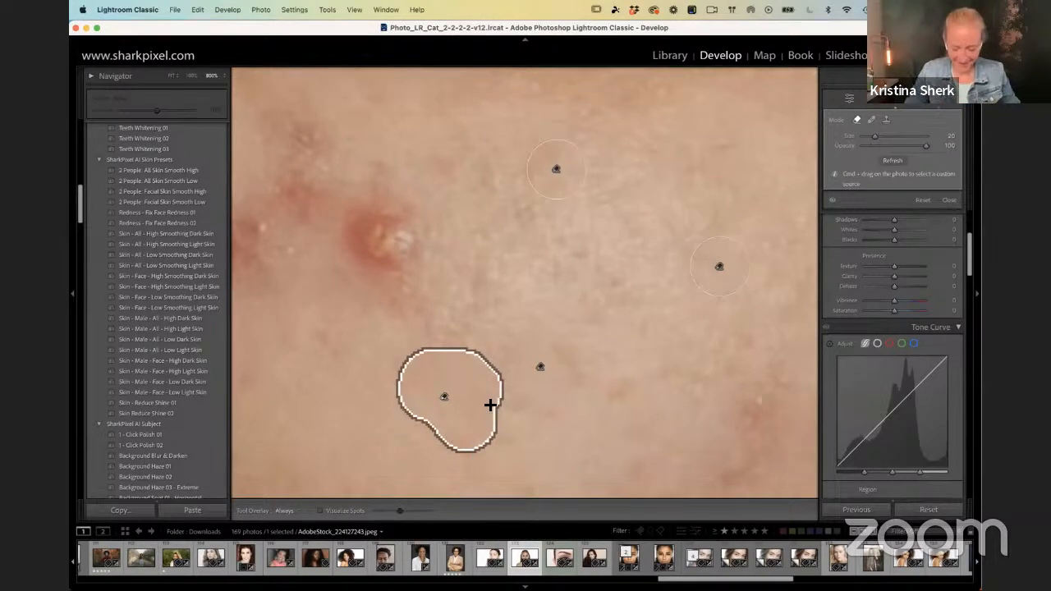
Step: Paint over the discoloration on the lower chin and the cluster of red blemishes beside it to remove them
key("super+minus")
key("super+minus")
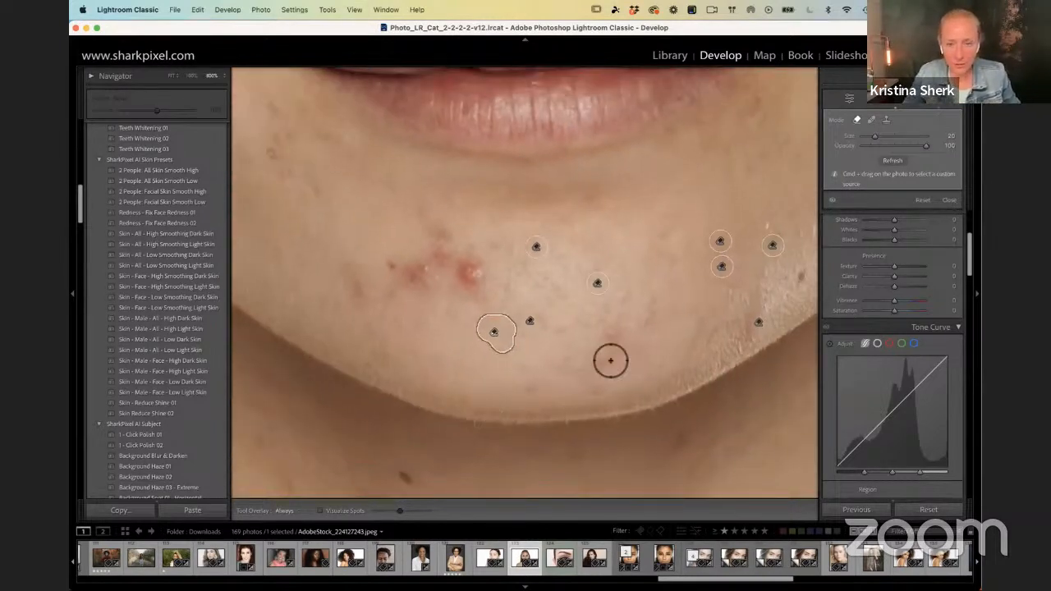
left_click_drag(611, 354, 610, 333)
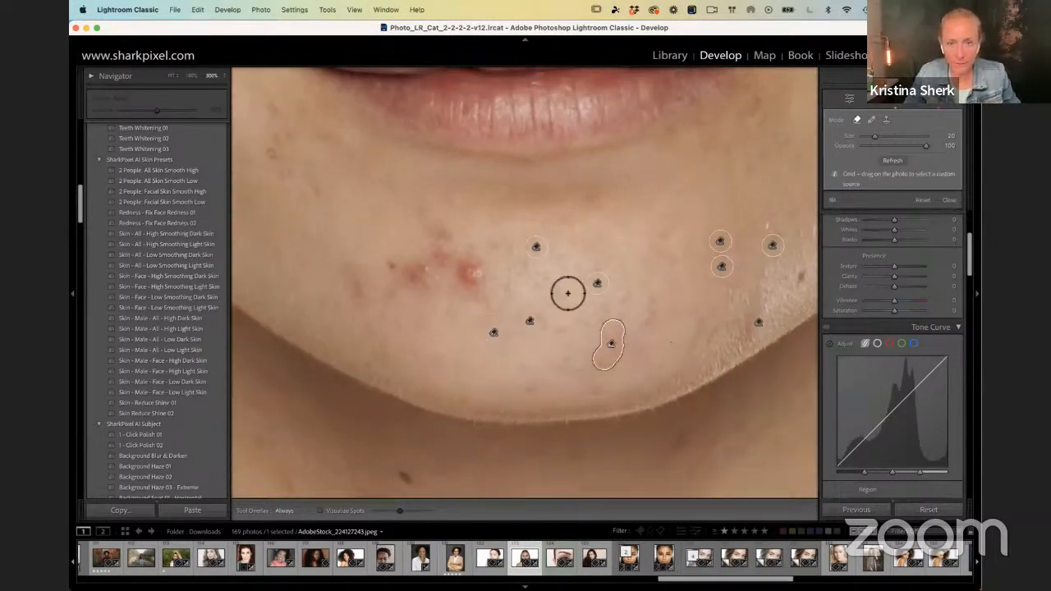
mouse_move(483, 279)
left_mouse_down()
mouse_move(462, 264)
mouse_move(479, 265)
mouse_move(482, 293)
left_mouse_up()
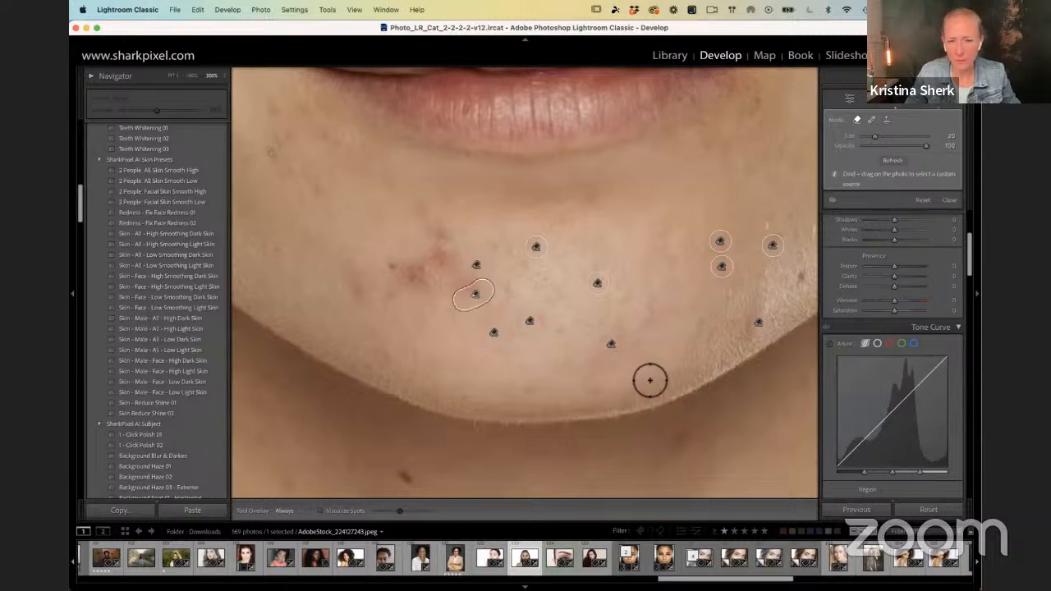
mouse_move(427, 299)
left_mouse_down()
mouse_move(400, 260)
mouse_move(420, 262)
mouse_move(426, 282)
mouse_move(413, 275)
mouse_move(450, 240)
left_mouse_up()
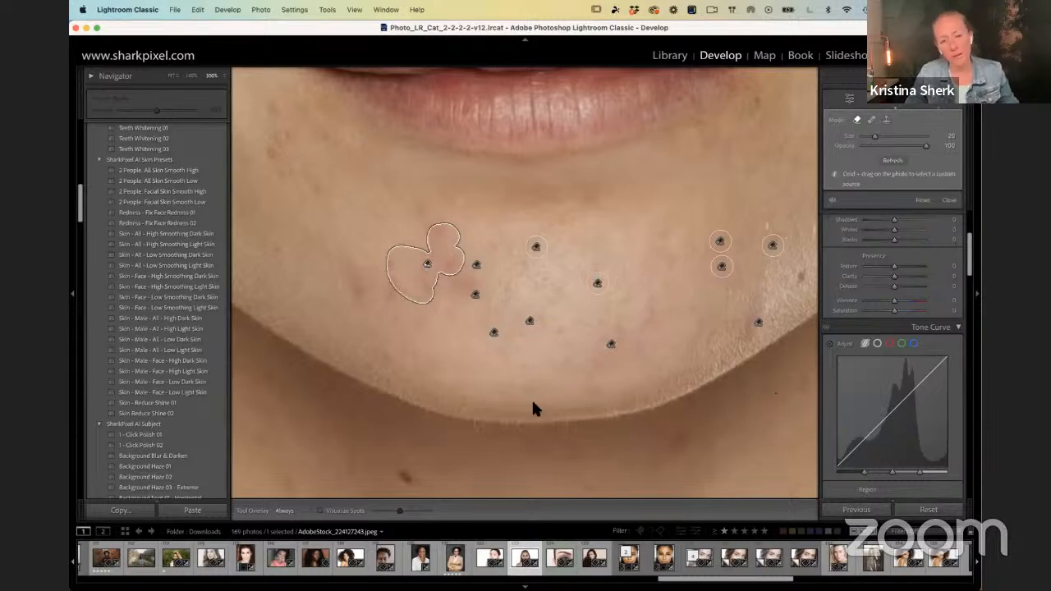
Step: Compare the chin with the spot removals disabled and enabled at 100% zoom
key("super+minus")
key("super+minus")
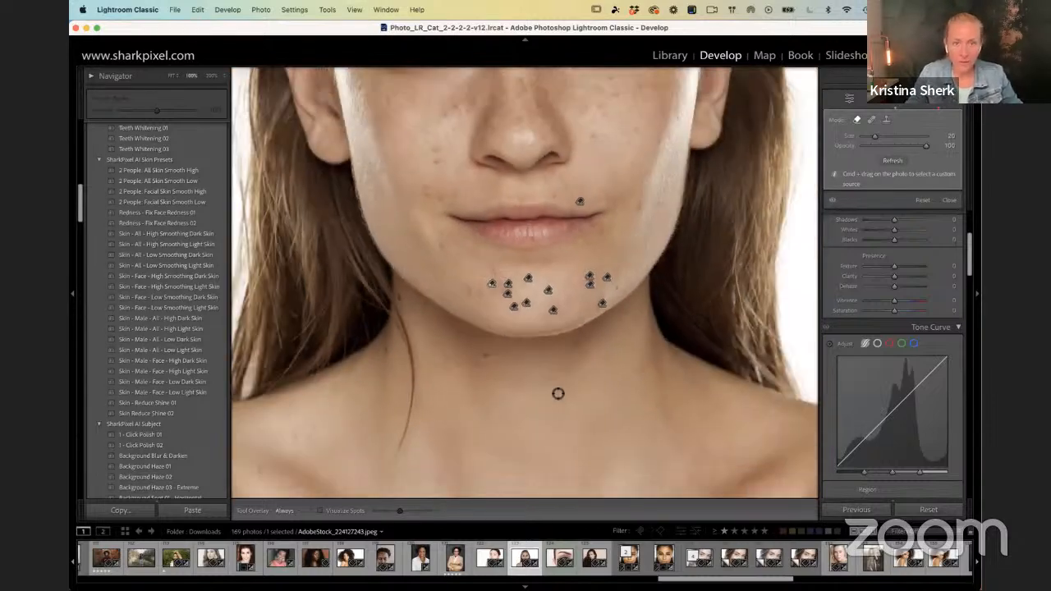
left_click(931, 169)
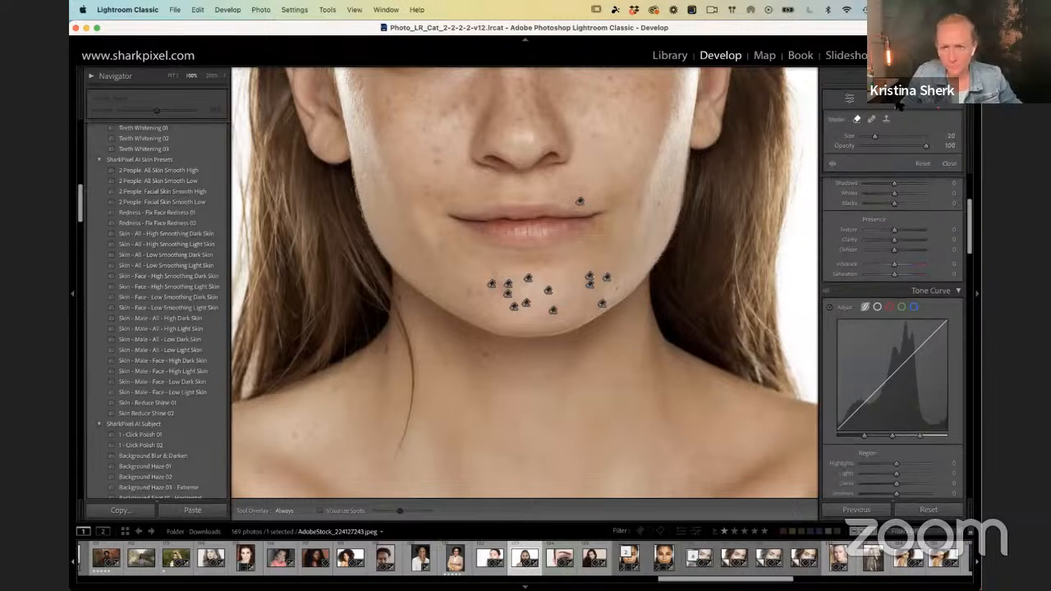
left_click(831, 164)
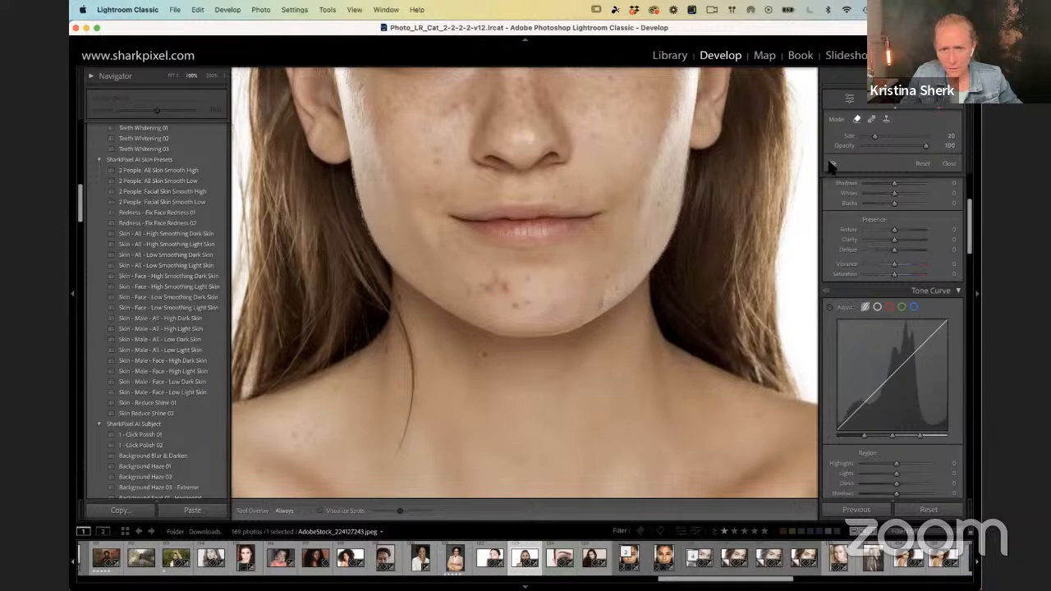
left_click(831, 165)
Step: Switch the removal pins' Tool Overlay between Never and Always, leaving it on Never
key("h")
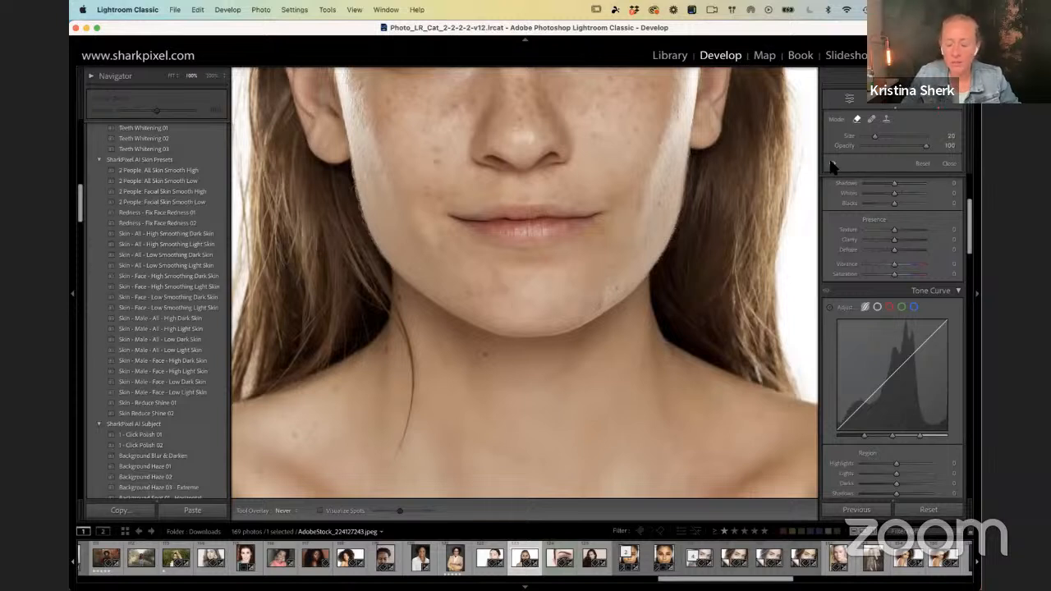
key("h")
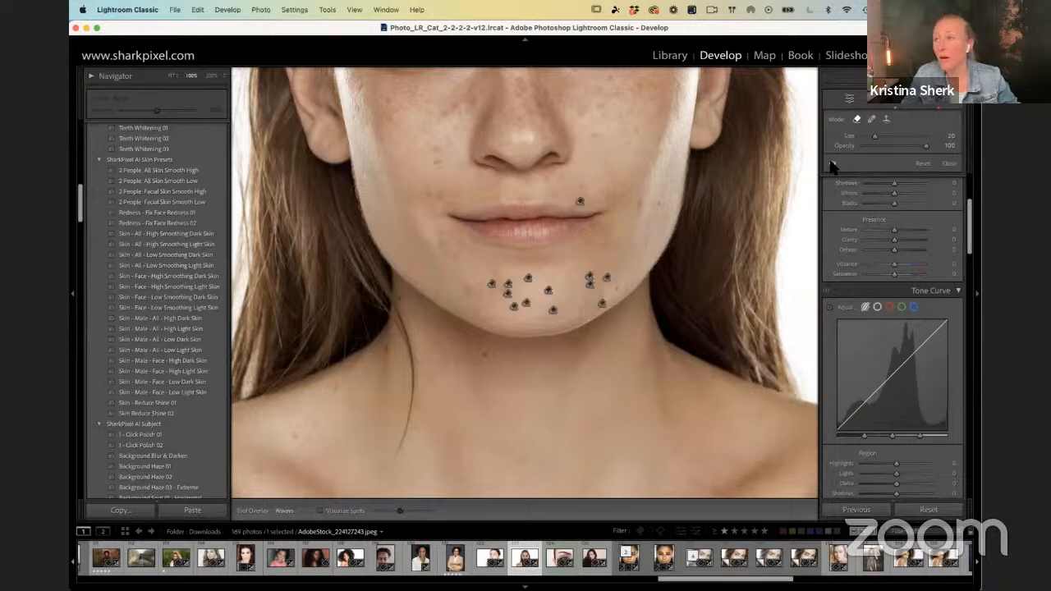
key("h")
key("h")
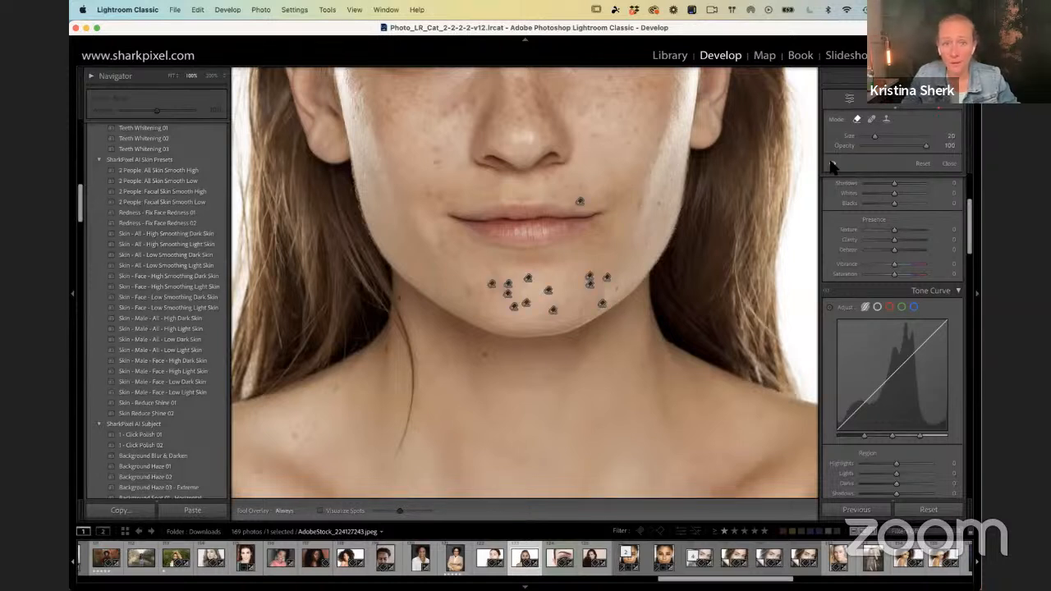
key("h")
key("h")
key("h")
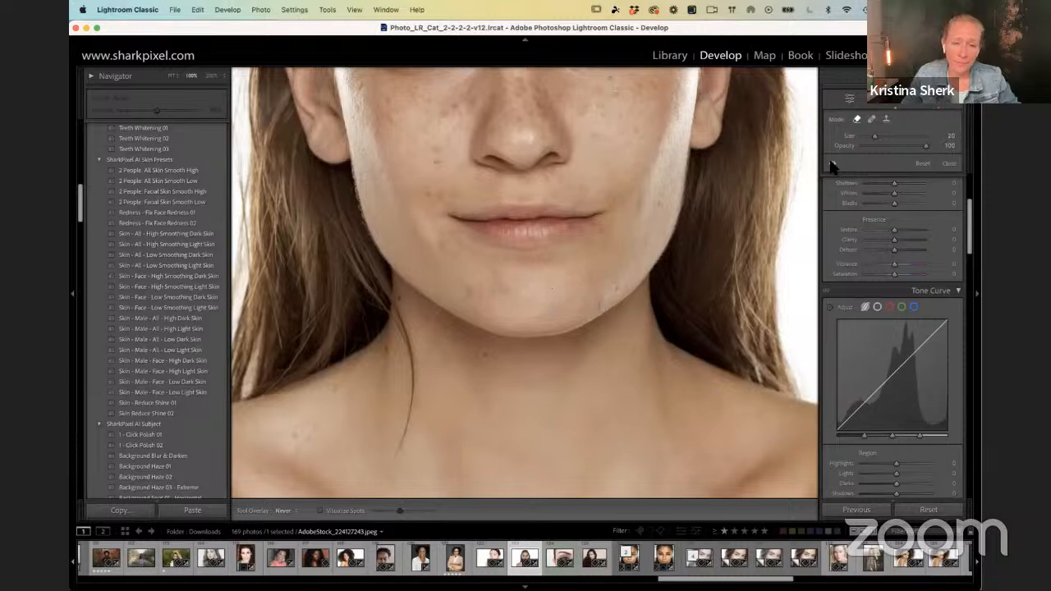
Step: Switch the spot removals off and on to compare the lower face and neck before and after
left_click(832, 163)
left_click(831, 163)
left_click(831, 163)
left_click(831, 164)
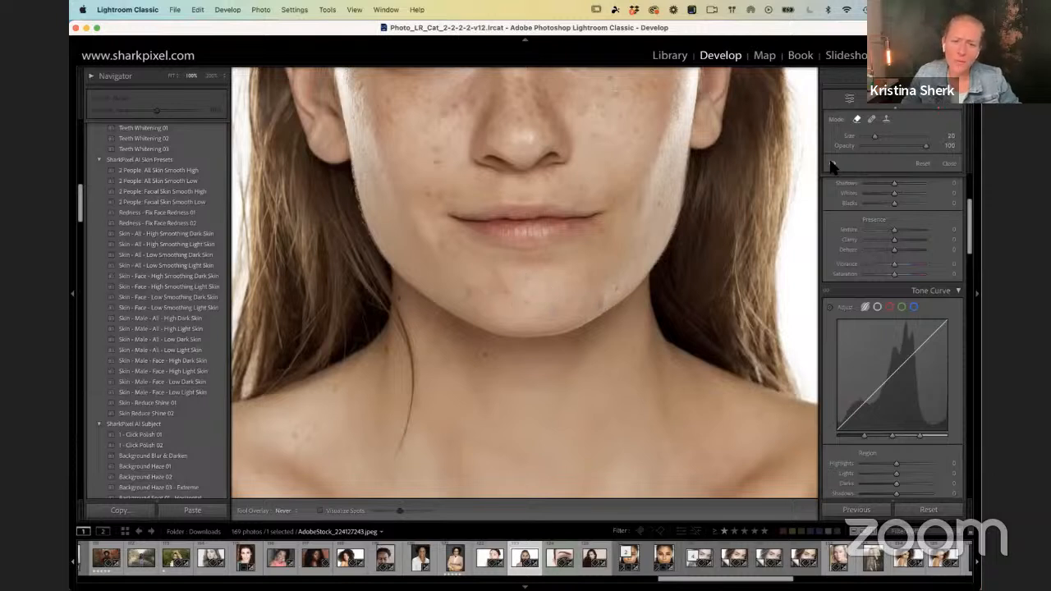
left_click_drag(460, 131, 454, 202)
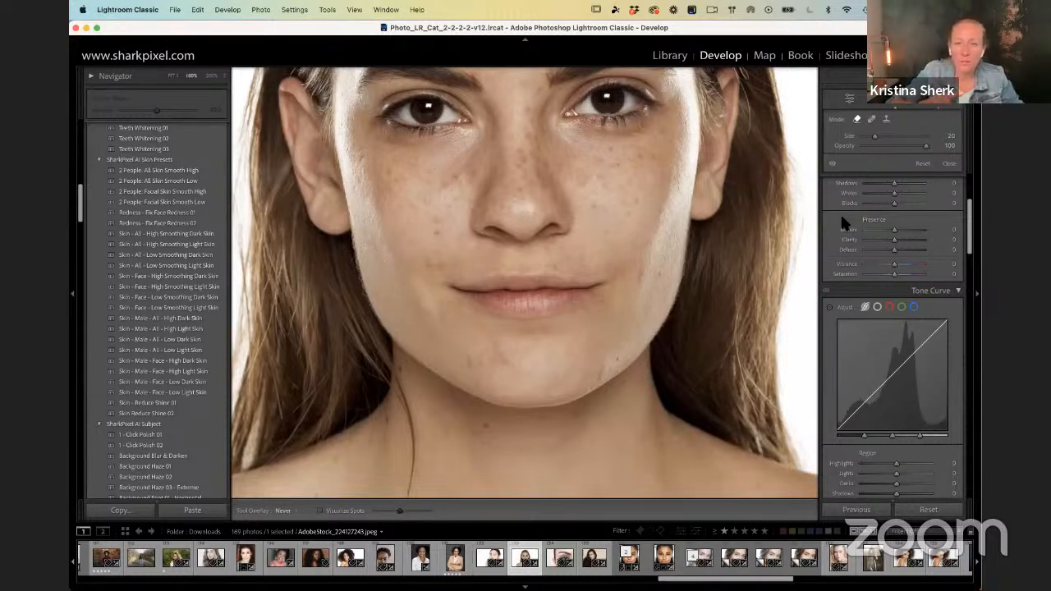
Step: Try Clarity at -17 with Texture raised to about +45 on the whole photo, and reset both adjustments
left_click(115, 382)
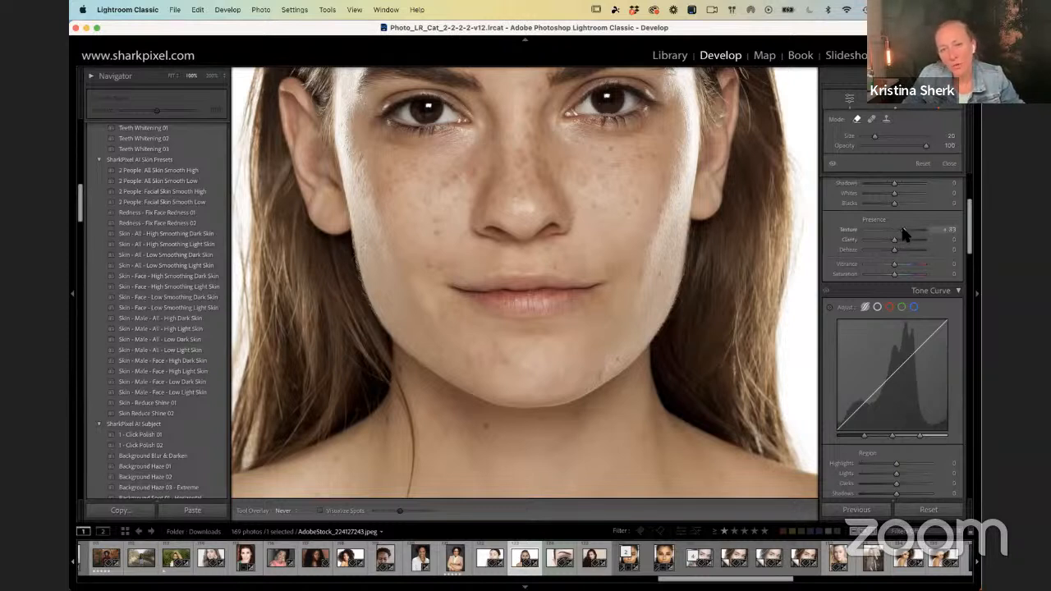
left_click_drag(894, 239, 890, 239)
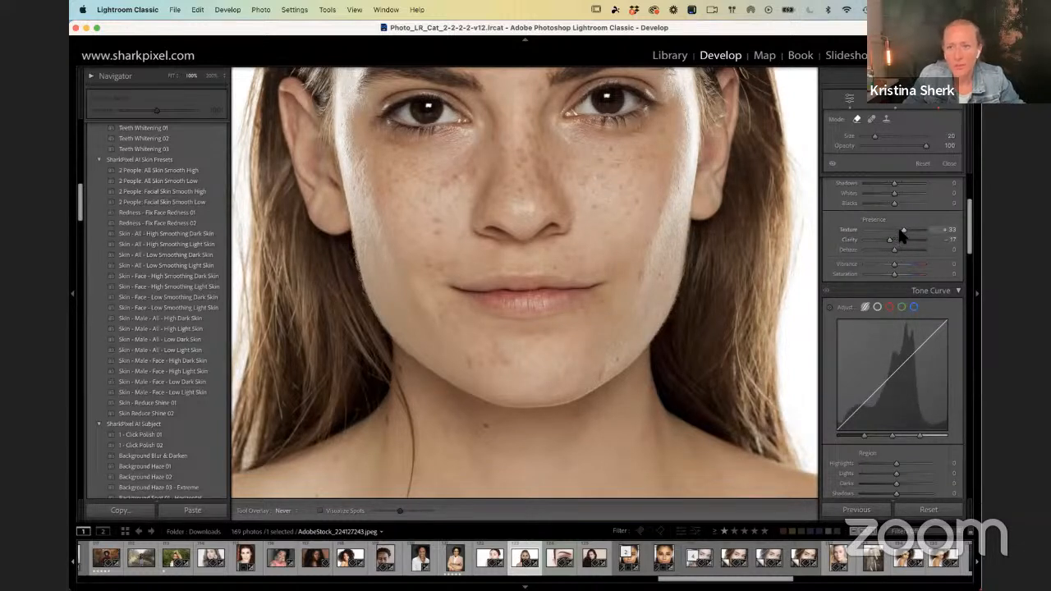
left_click_drag(909, 230, 908, 235)
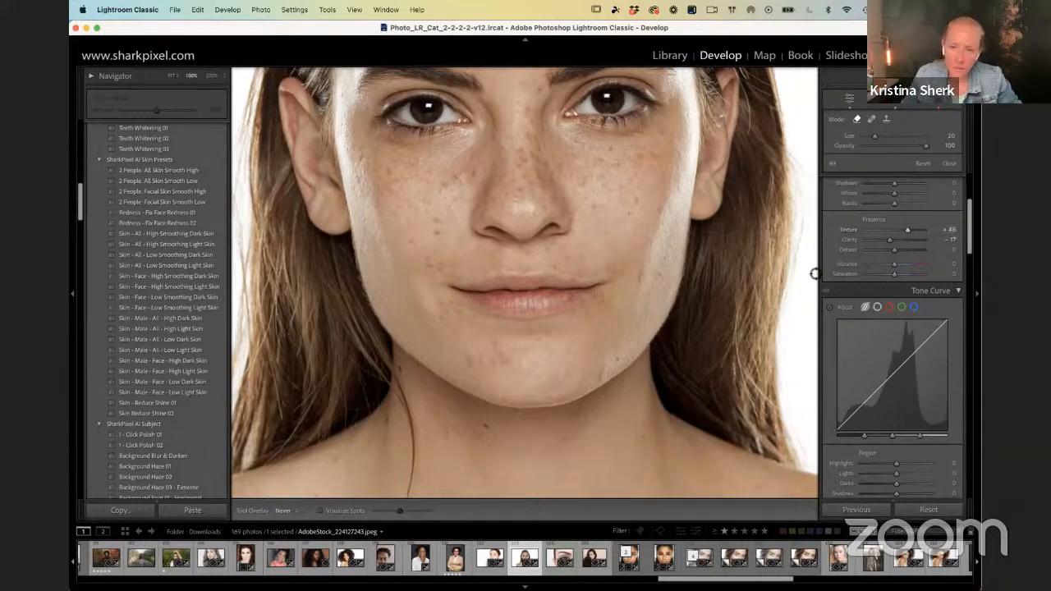
double_click(843, 230)
double_click(843, 234)
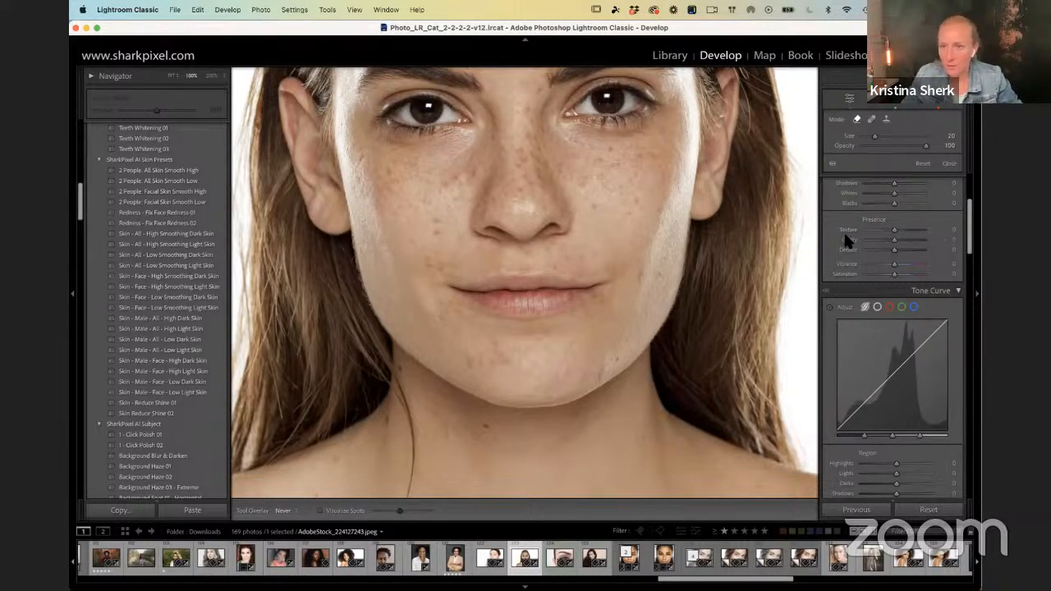
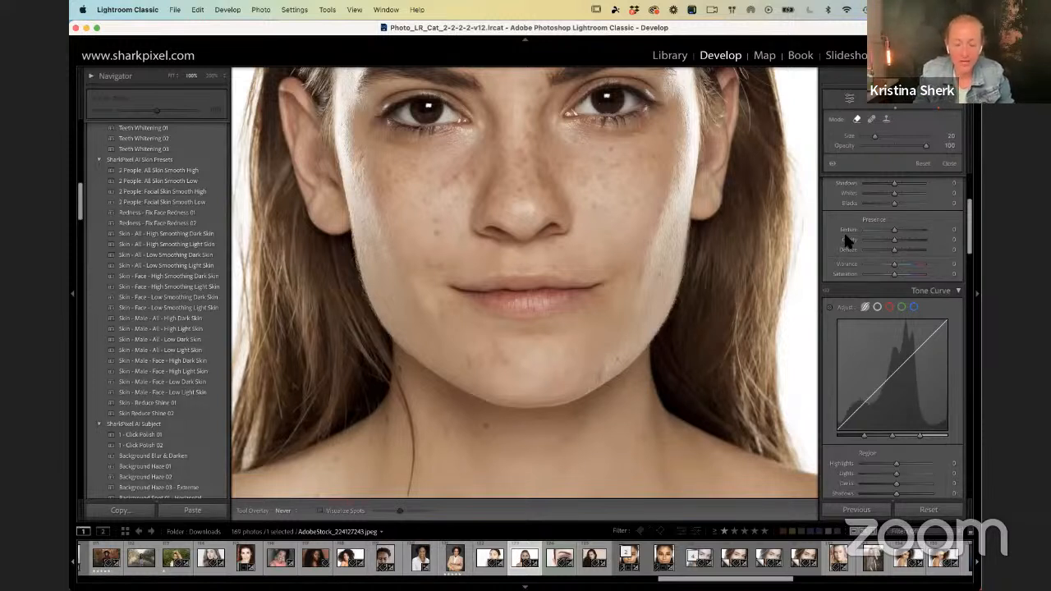
Step: Return from the portrait in Develop to the Library grid and go to the wedding photos at the end of the Downloads folder
left_click_drag(640, 235, 649, 317)
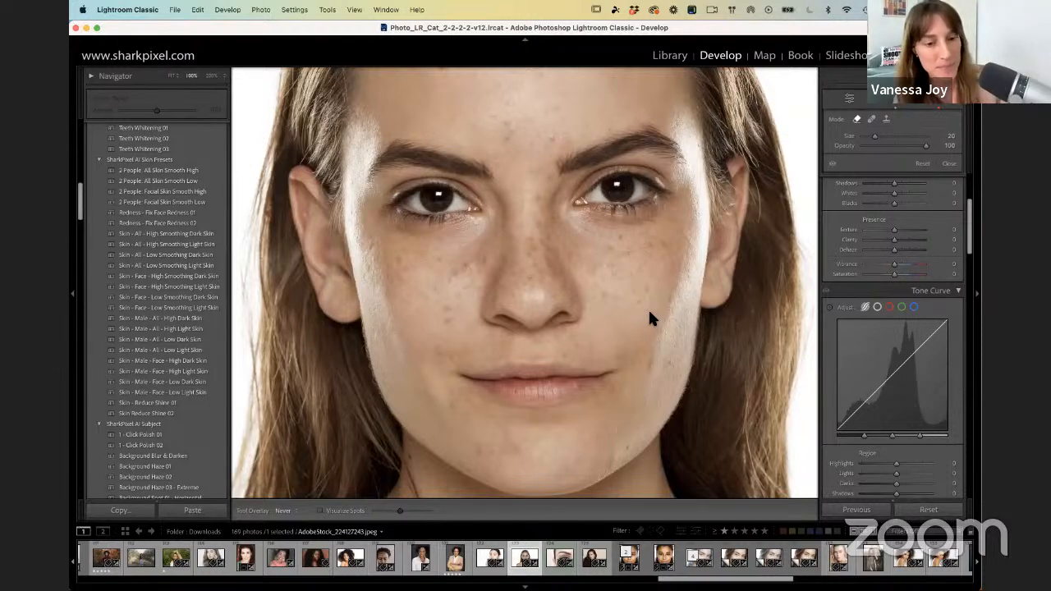
key("g")
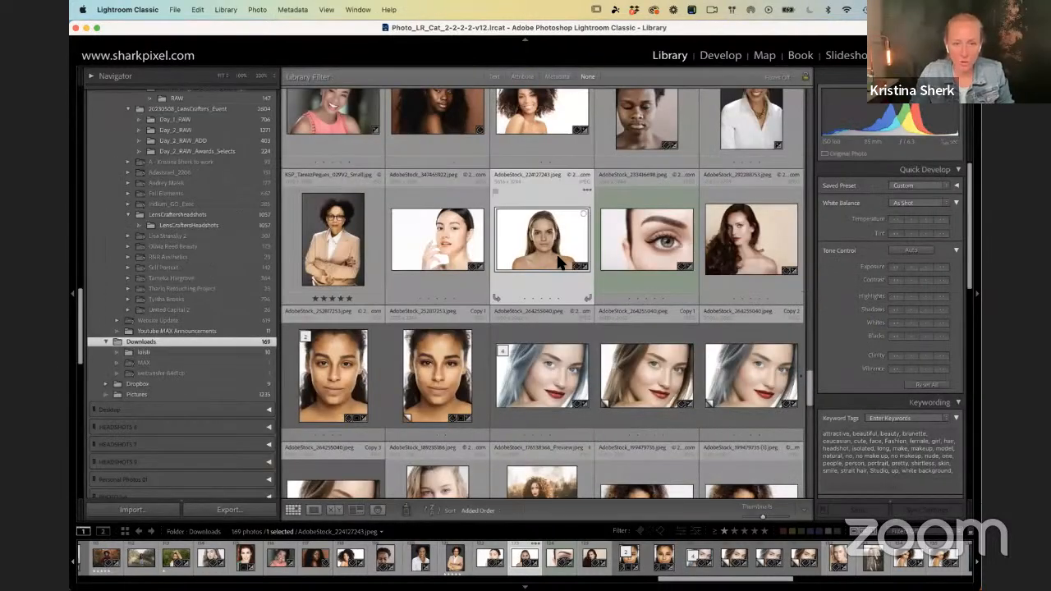
scroll(542, 261, "down", 15)
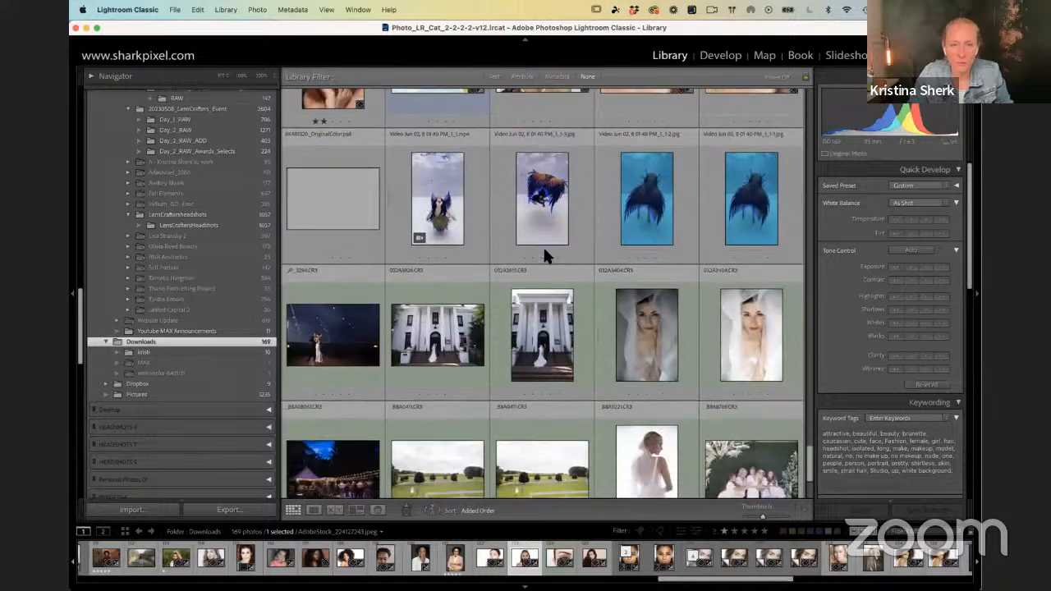
scroll(543, 246, "down", 2)
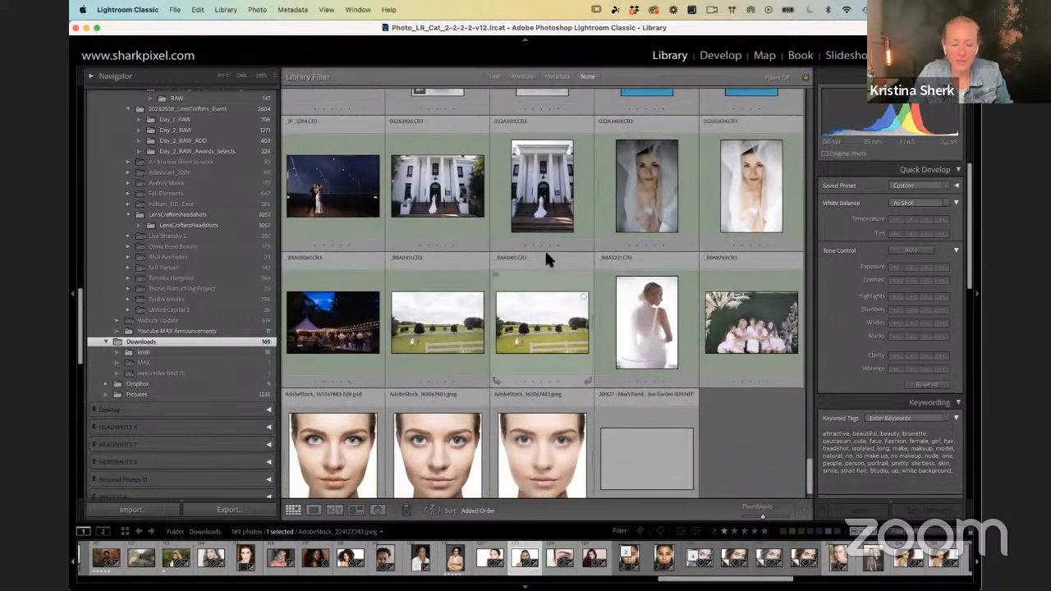
Step: Check the missing original of the night-time wedding couple photo without relocating it, and select the bridesmaids group photo
left_click(336, 194)
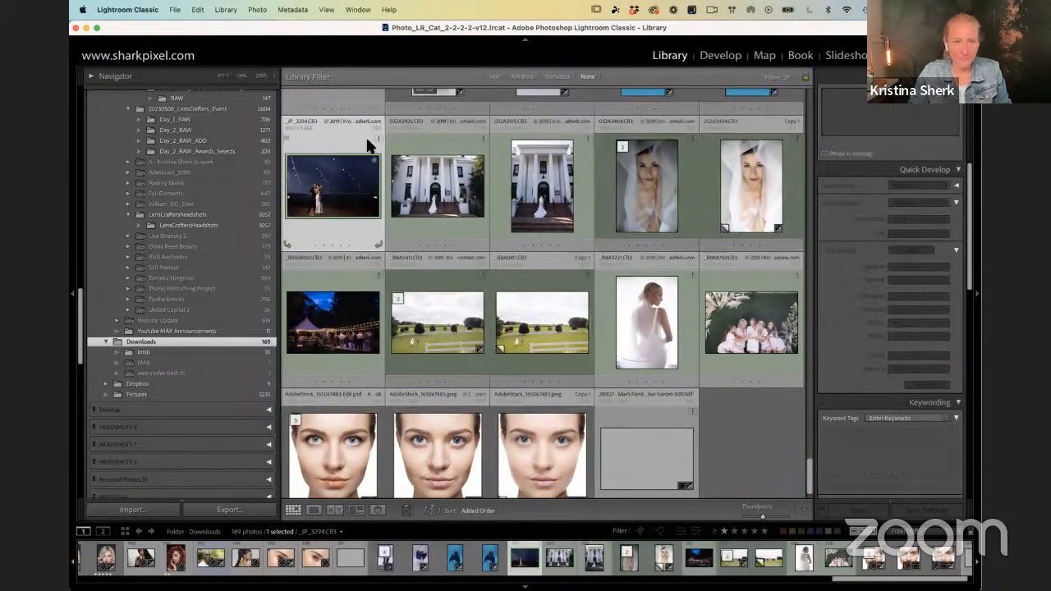
left_click(376, 133)
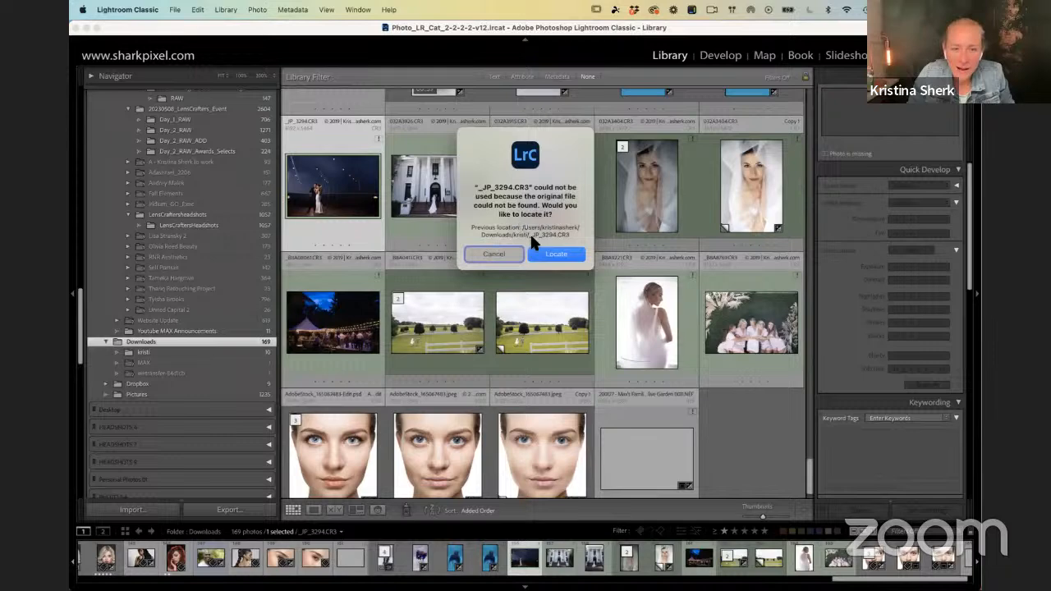
left_click(493, 254)
scroll(415, 204, "down", 1)
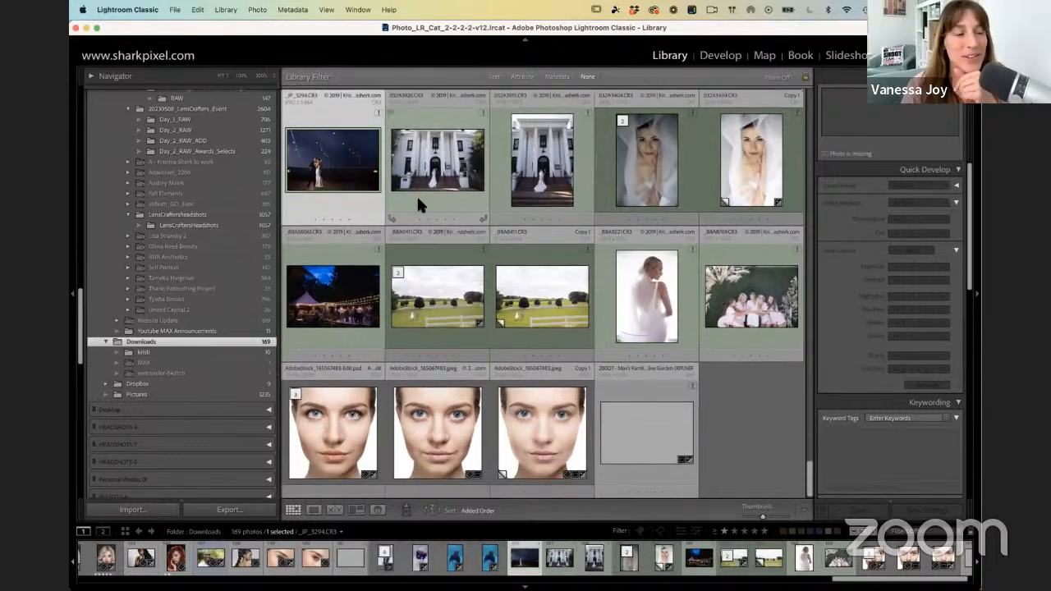
scroll(417, 198, "up", 1)
scroll(417, 198, "down", 1)
left_click(743, 283)
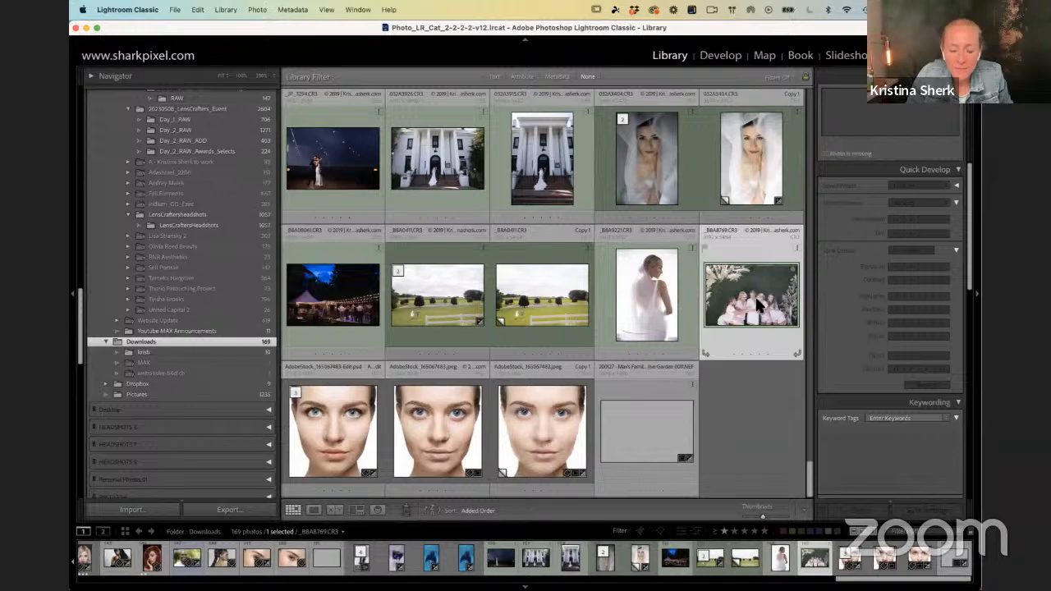
Step: Browse the Downloads folder's thumbnails back to its beginning for an available photo to demonstrate object masking
scroll(760, 306, "up", 10)
scroll(747, 287, "up", 2)
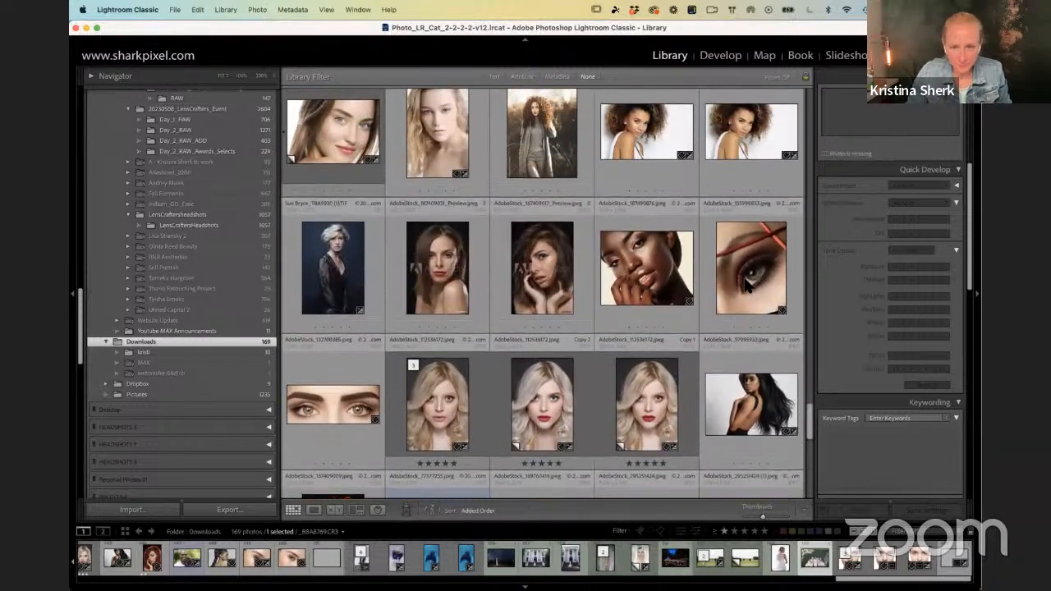
scroll(747, 287, "down", 6)
scroll(743, 271, "up", 8)
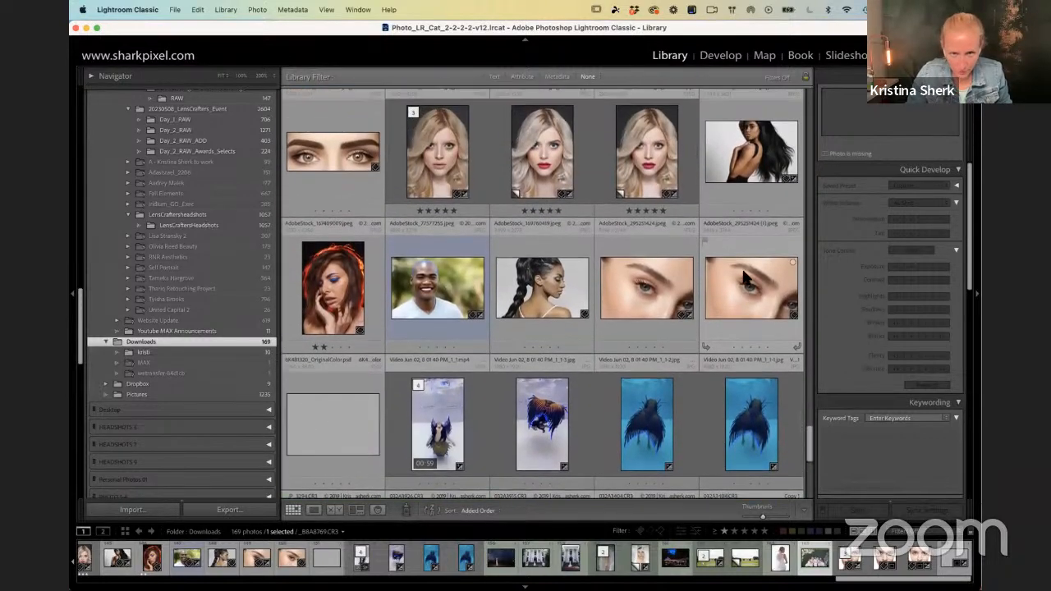
scroll(737, 257, "down", 10)
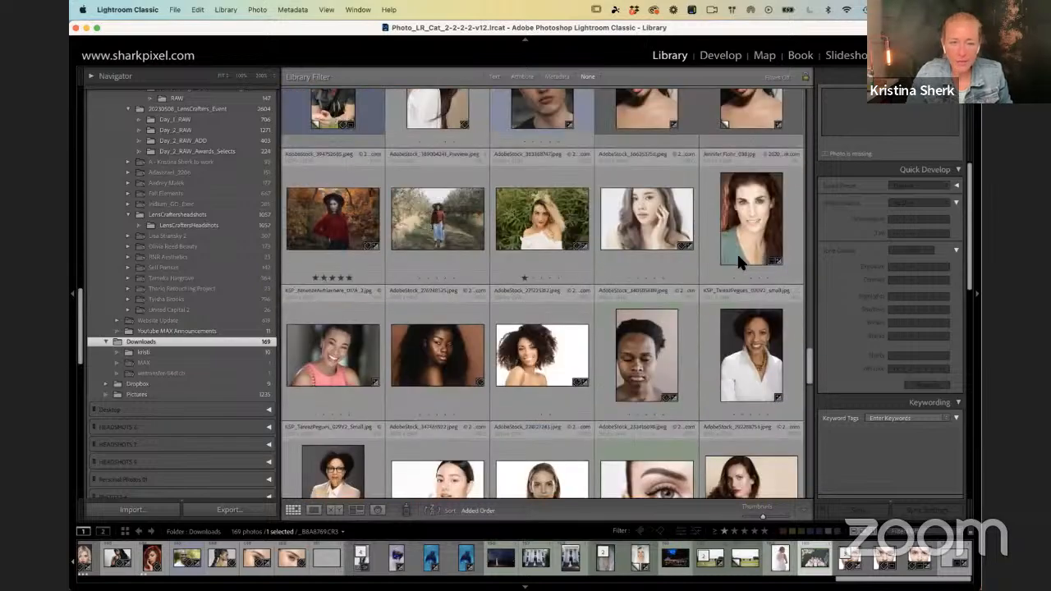
scroll(751, 262, "up", 5)
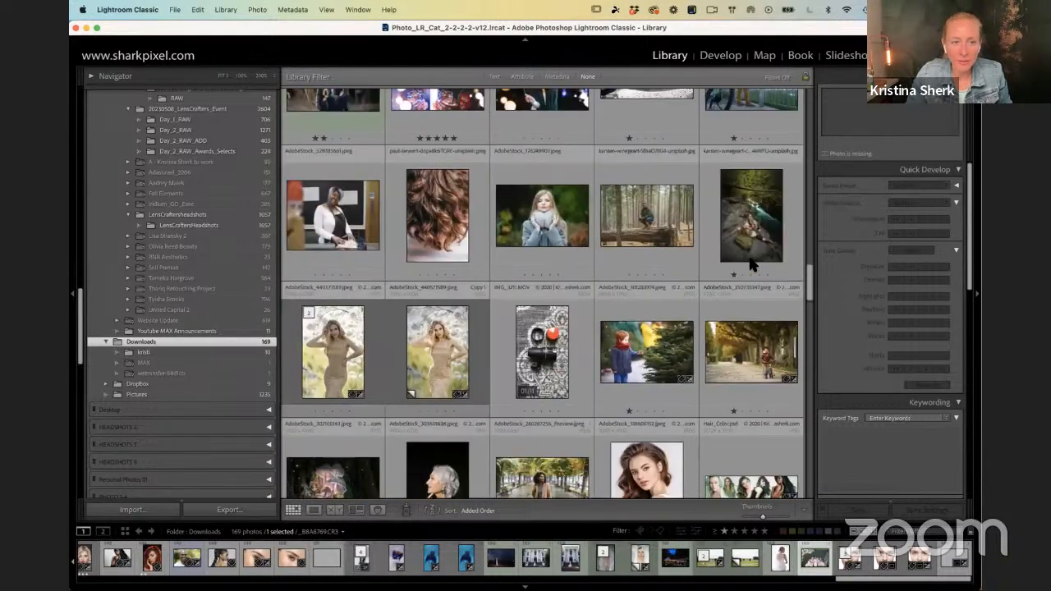
scroll(752, 264, "up", 5)
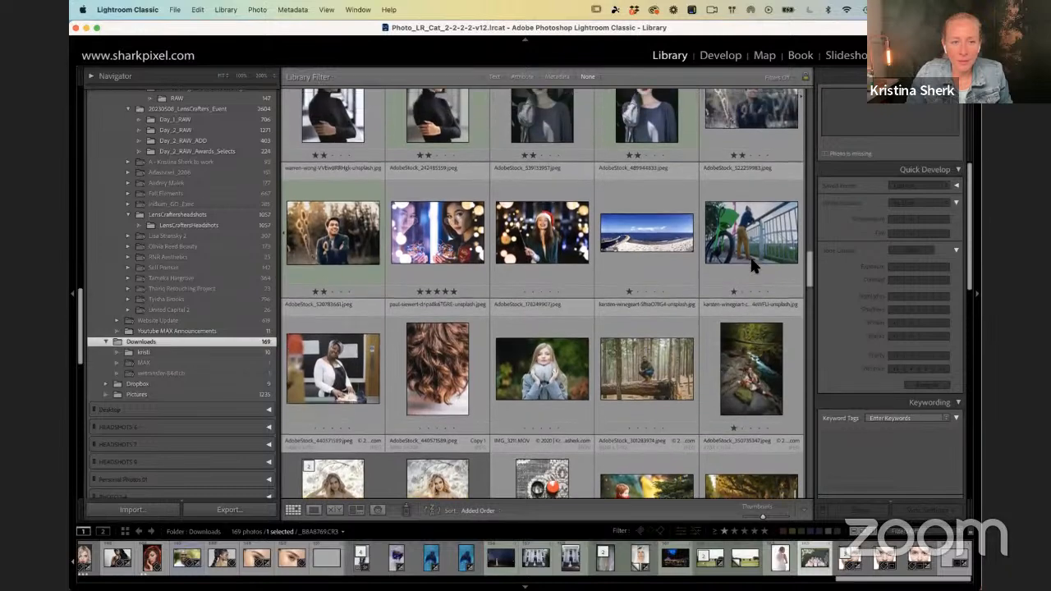
scroll(738, 260, "up", 5)
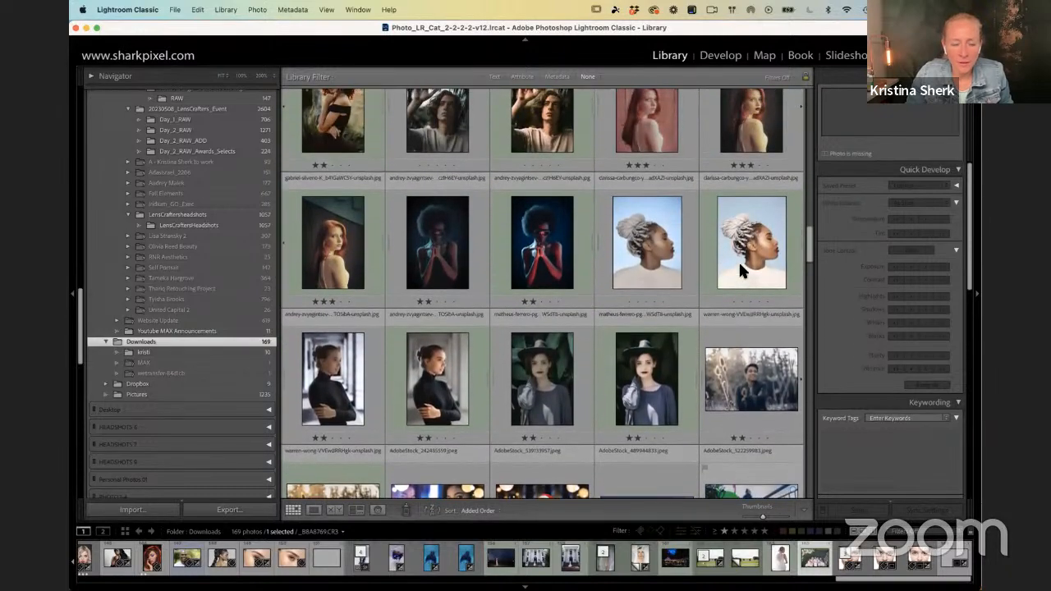
scroll(741, 265, "up", 10)
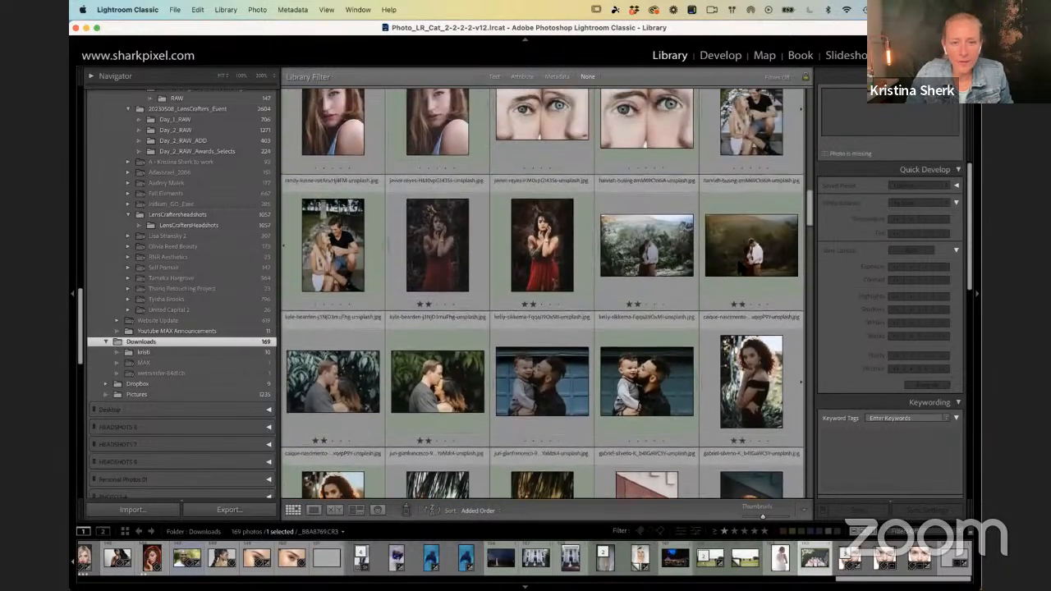
scroll(739, 261, "up", 5)
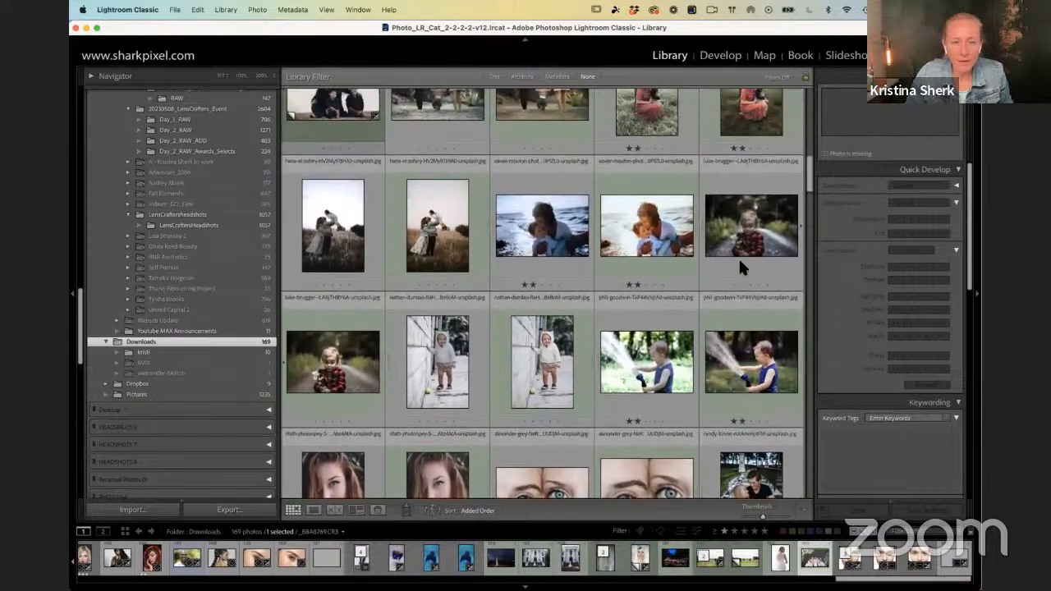
scroll(742, 266, "up", 5)
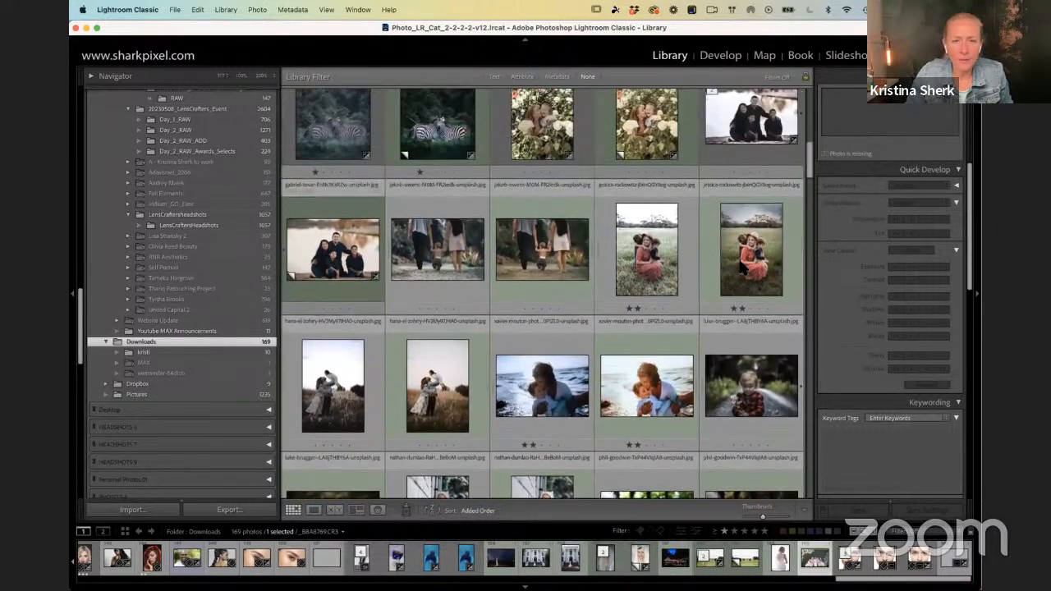
scroll(727, 271, "up", 7)
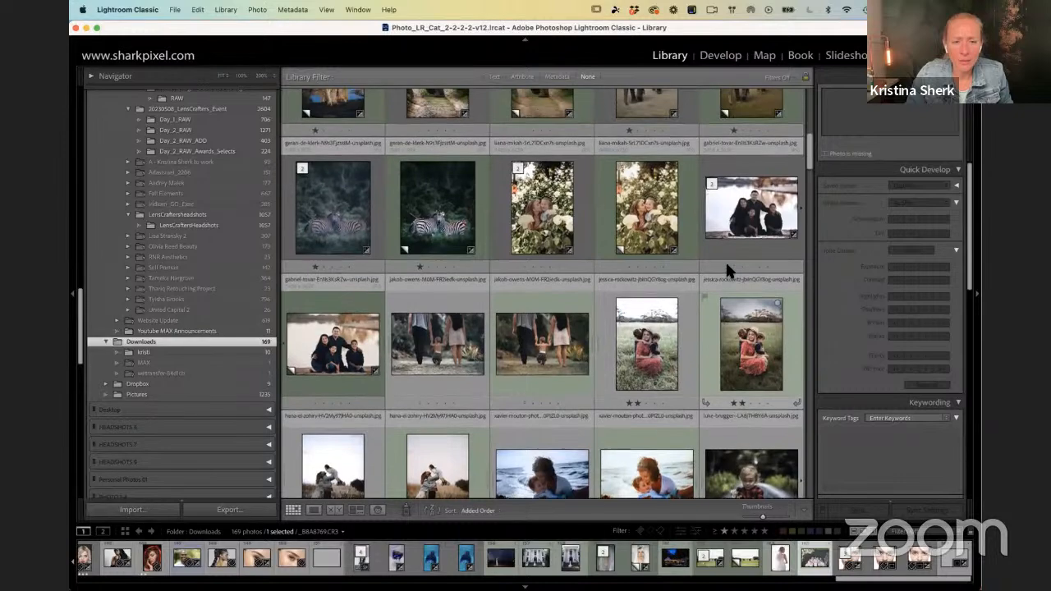
scroll(734, 271, "up", 4)
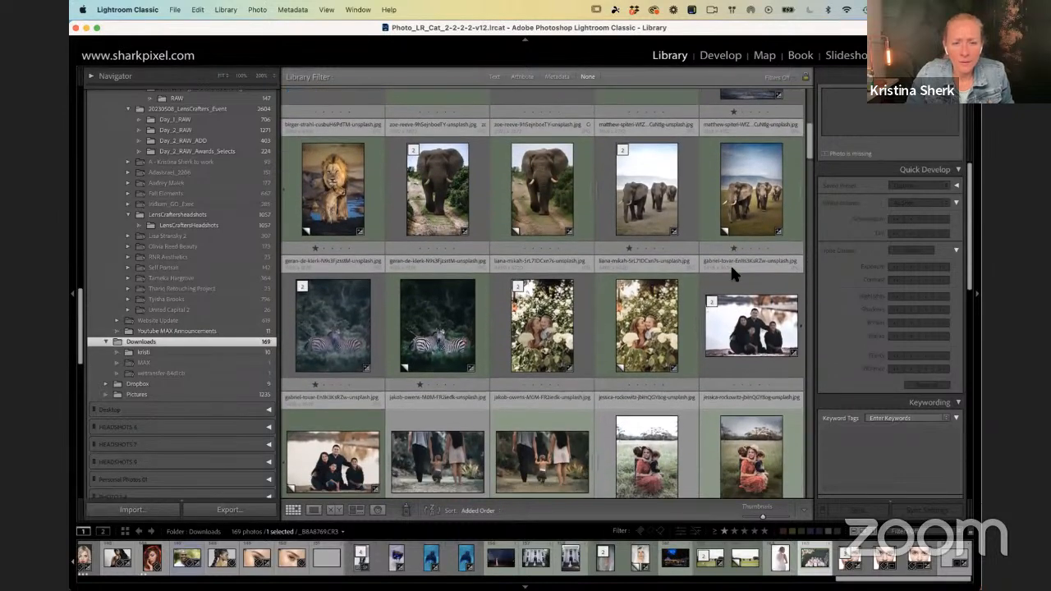
scroll(737, 268, "up", 4)
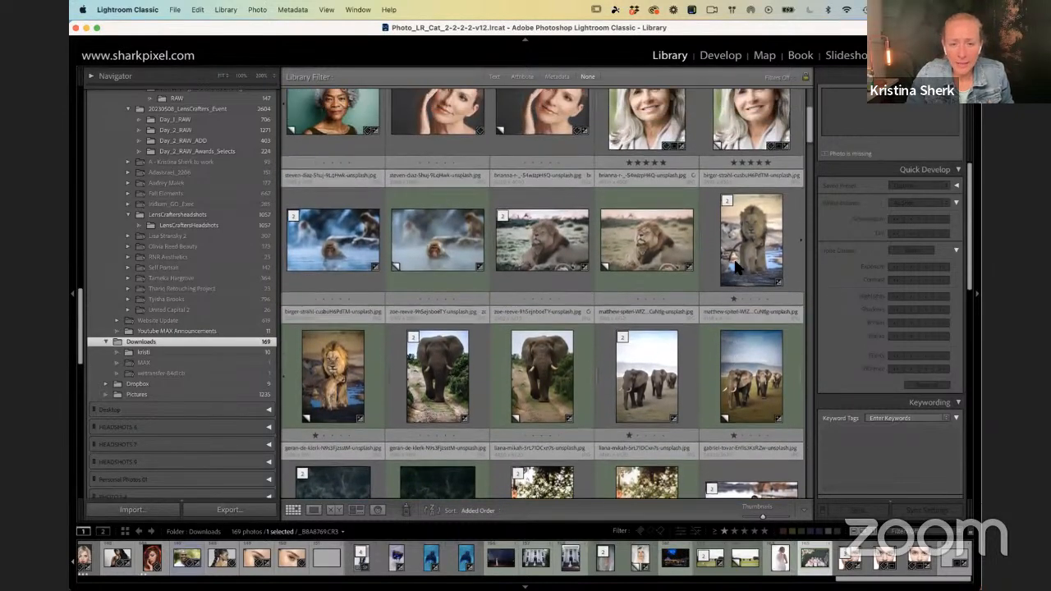
scroll(734, 263, "up", 4)
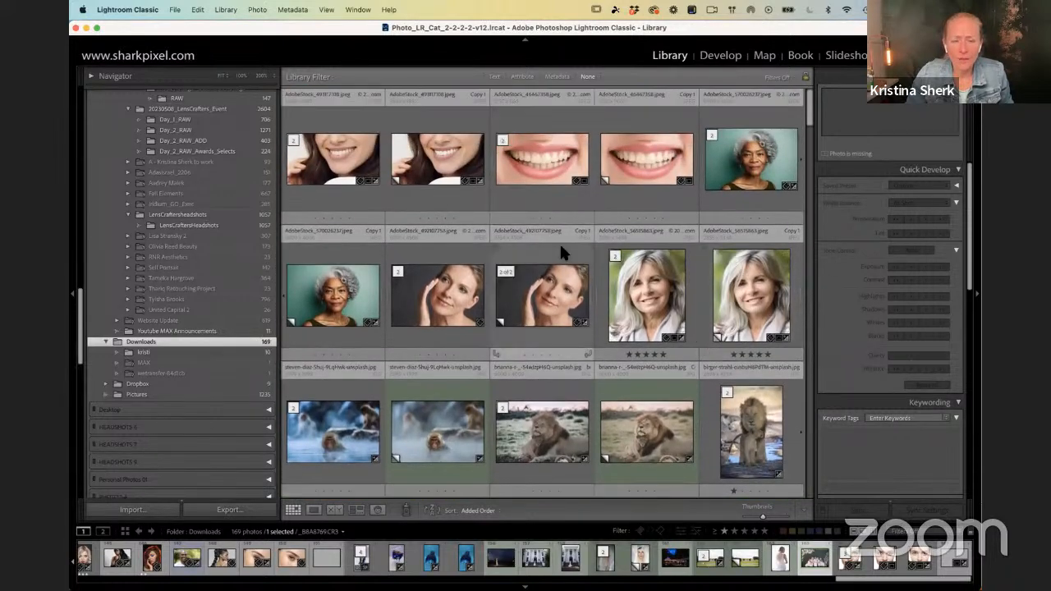
scroll(566, 241, "down", 6)
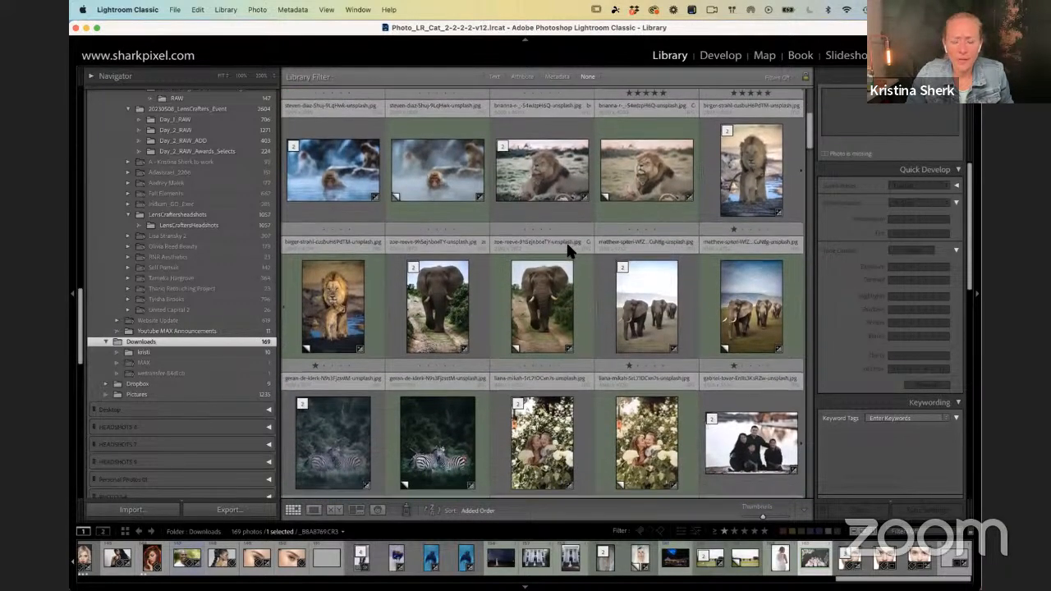
scroll(569, 249, "down", 3)
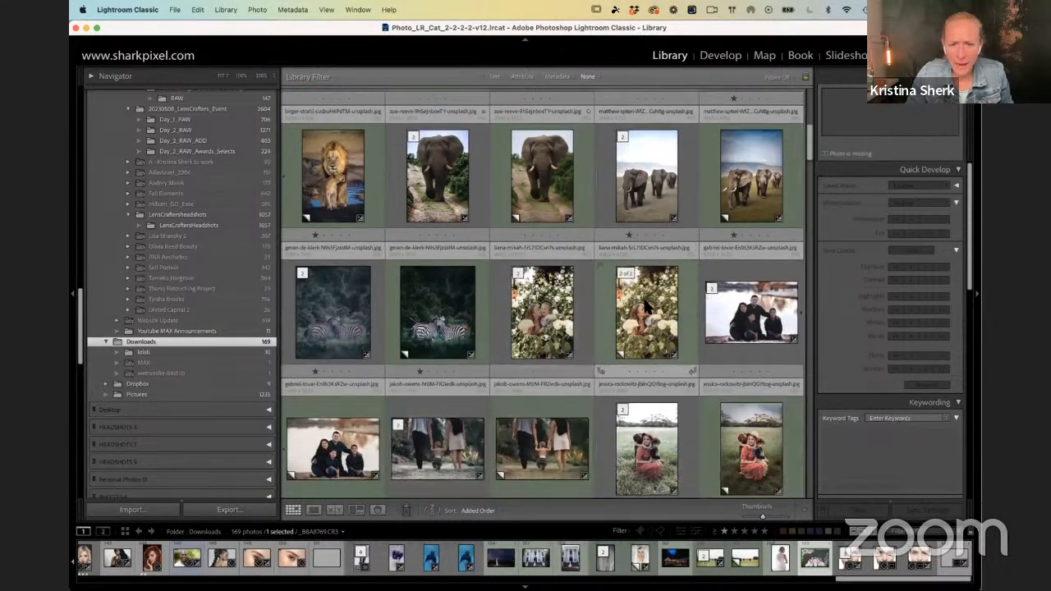
Step: Open the virtual copy of the mother kissing her daughter among white roses in the Develop module
left_click(648, 307)
double_click(648, 306)
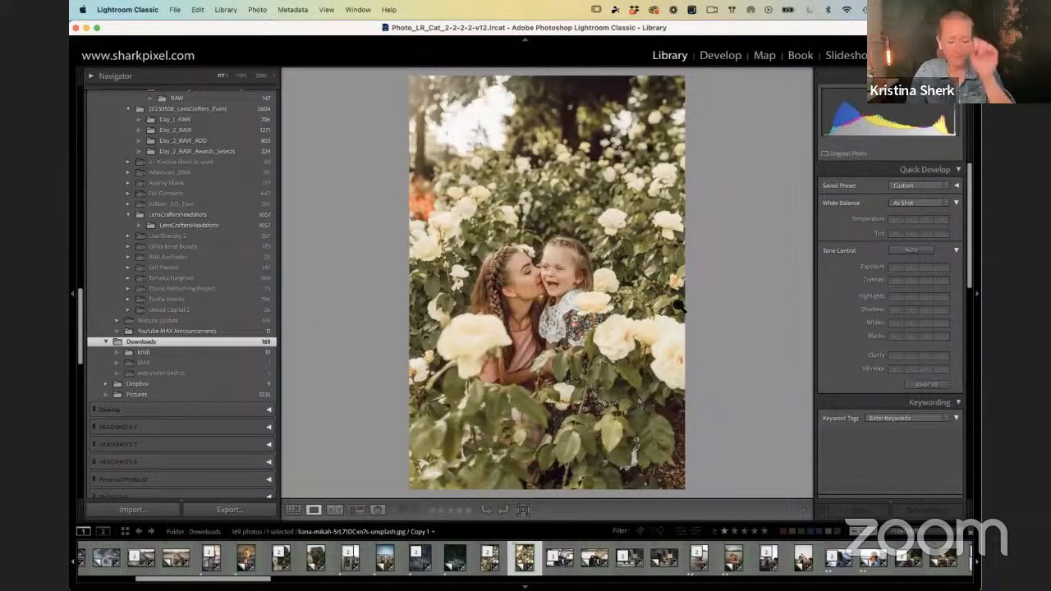
key("d")
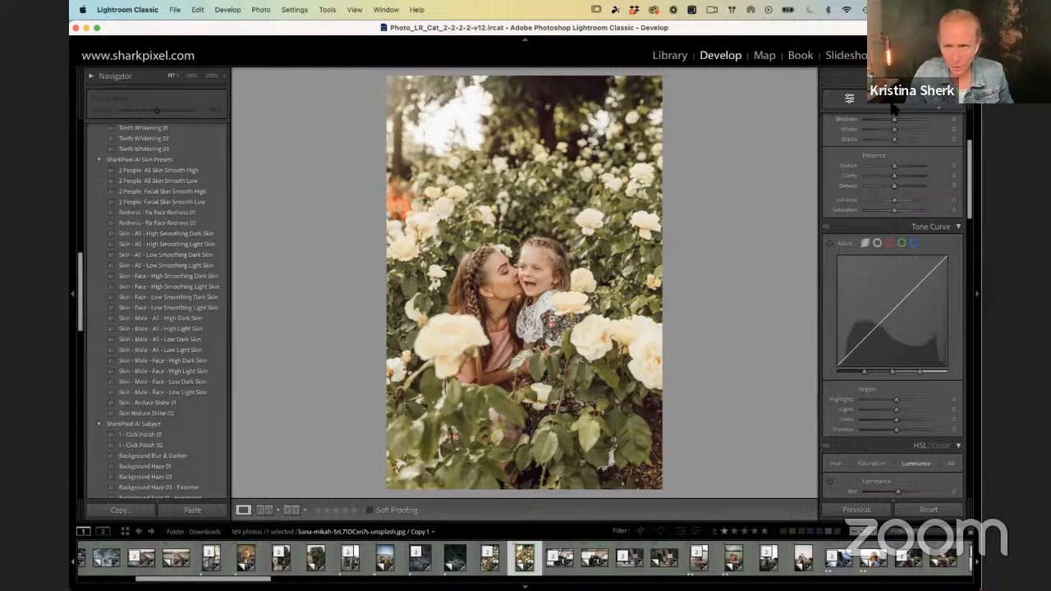
Step: Create a new Objects mask by brushing over the blurred orange flowers at the photo's left edge
left_click(937, 105)
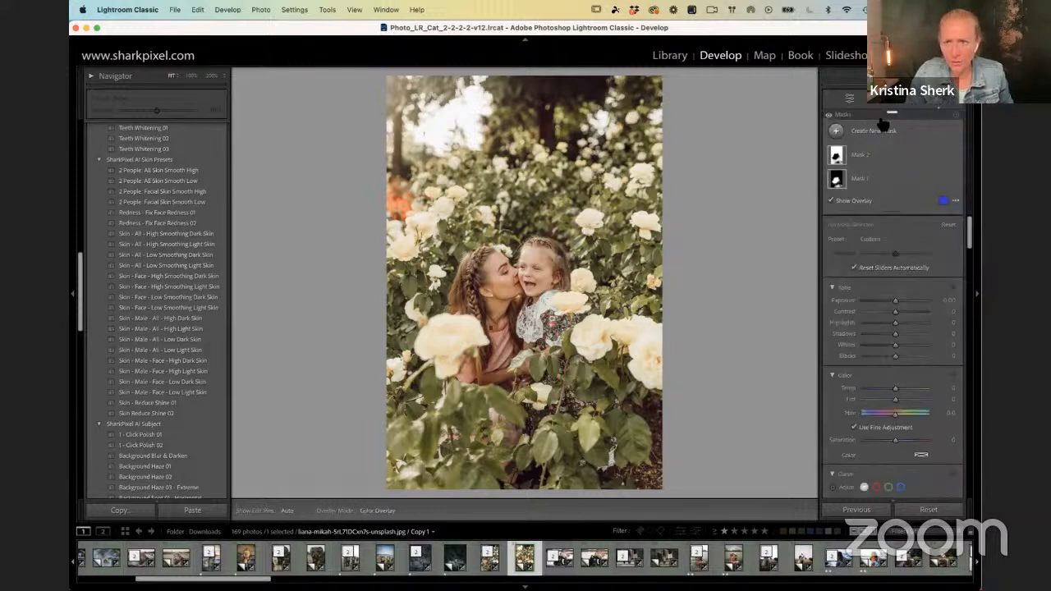
left_click(837, 131)
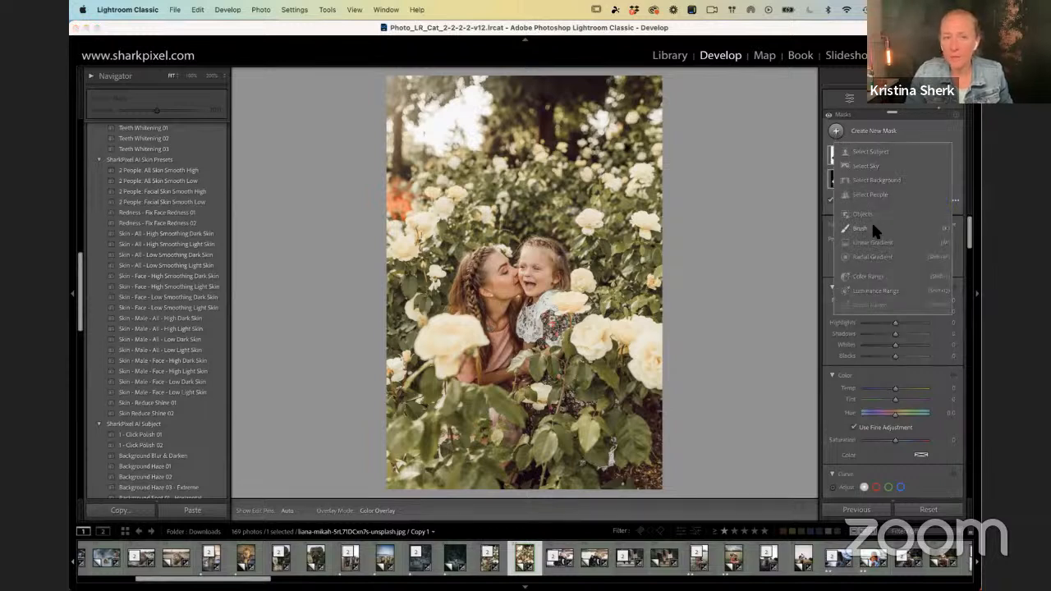
left_click(856, 215)
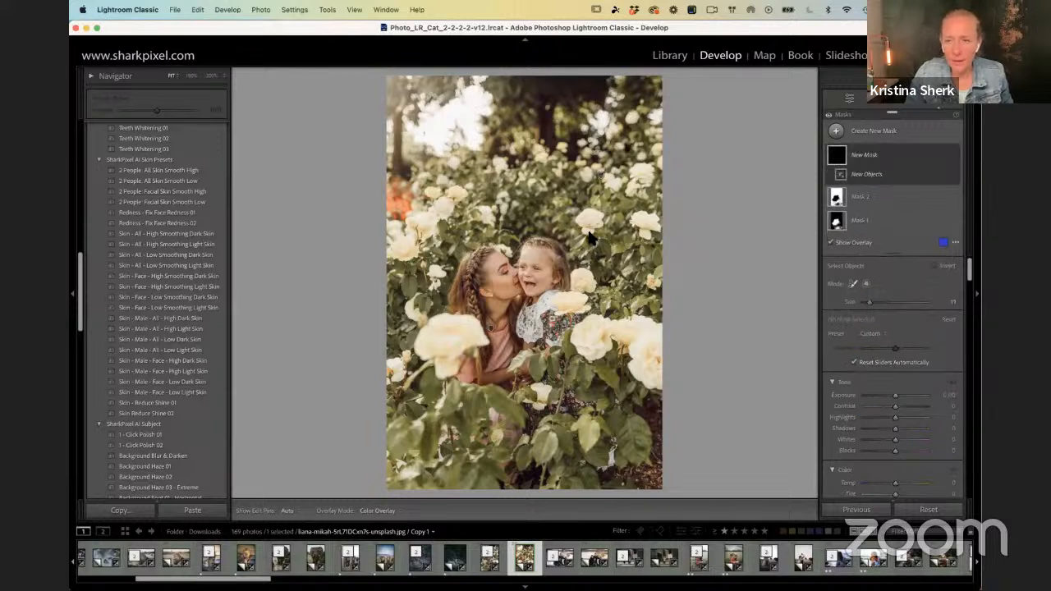
left_click_drag(407, 202, 387, 208)
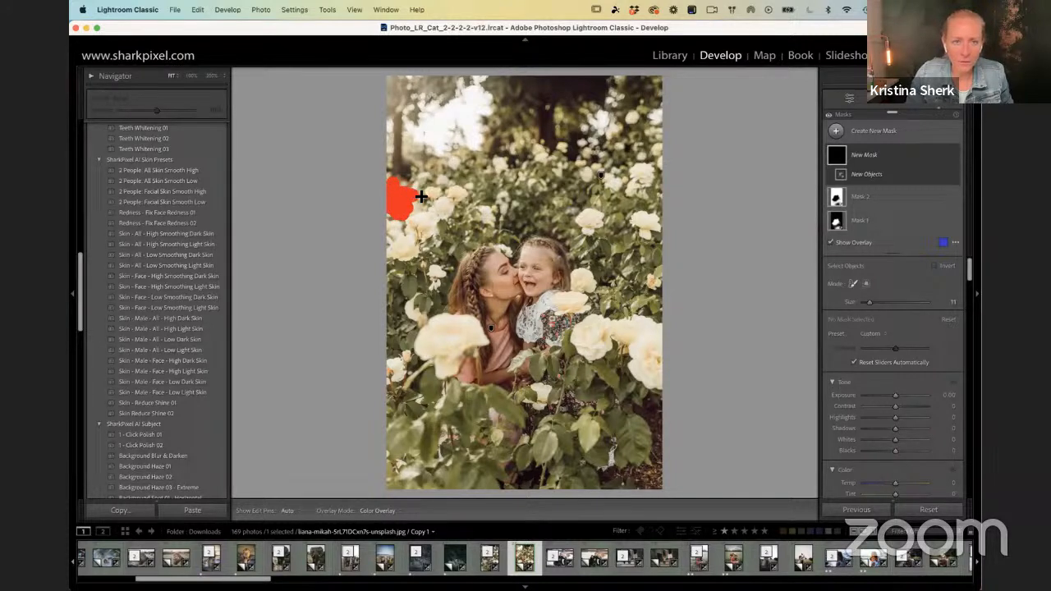
left_click_drag(426, 197, 429, 196)
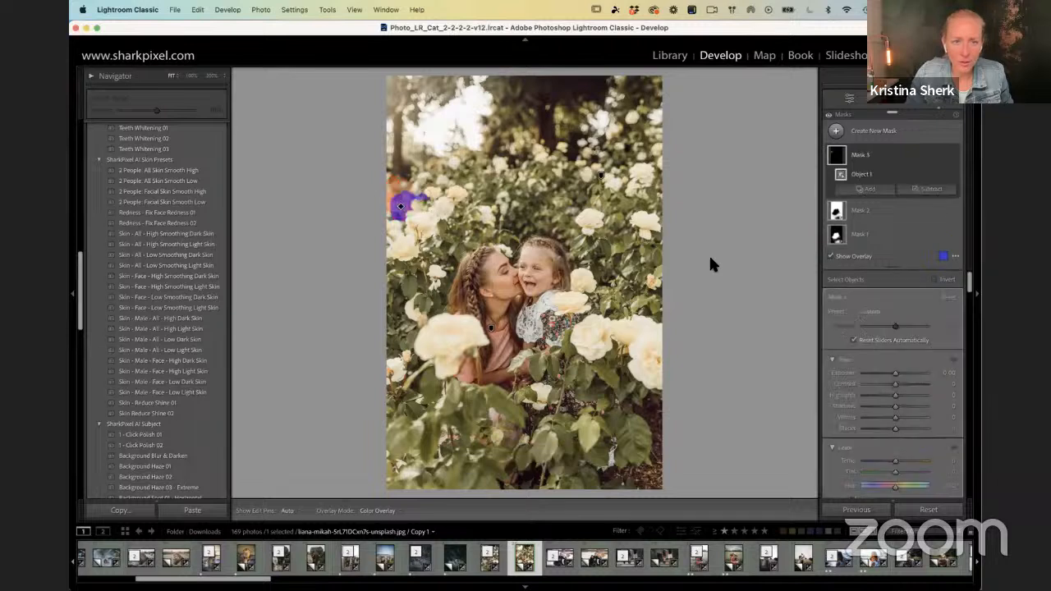
Step: Zoom in and add a second Objects selection to the mask, covering the upper part of the orange flowers
left_click(863, 191)
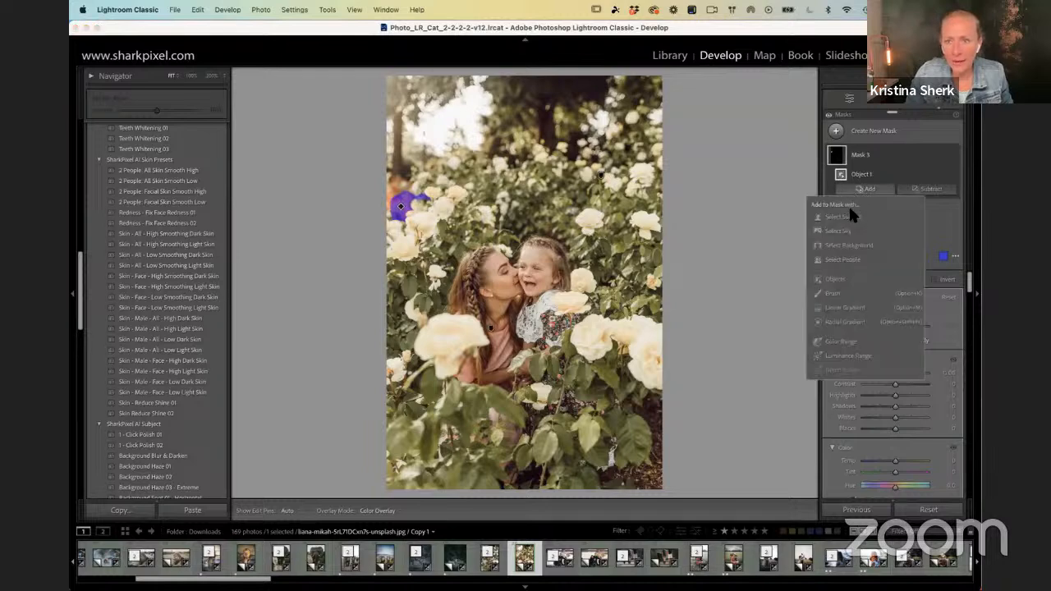
left_click(833, 280)
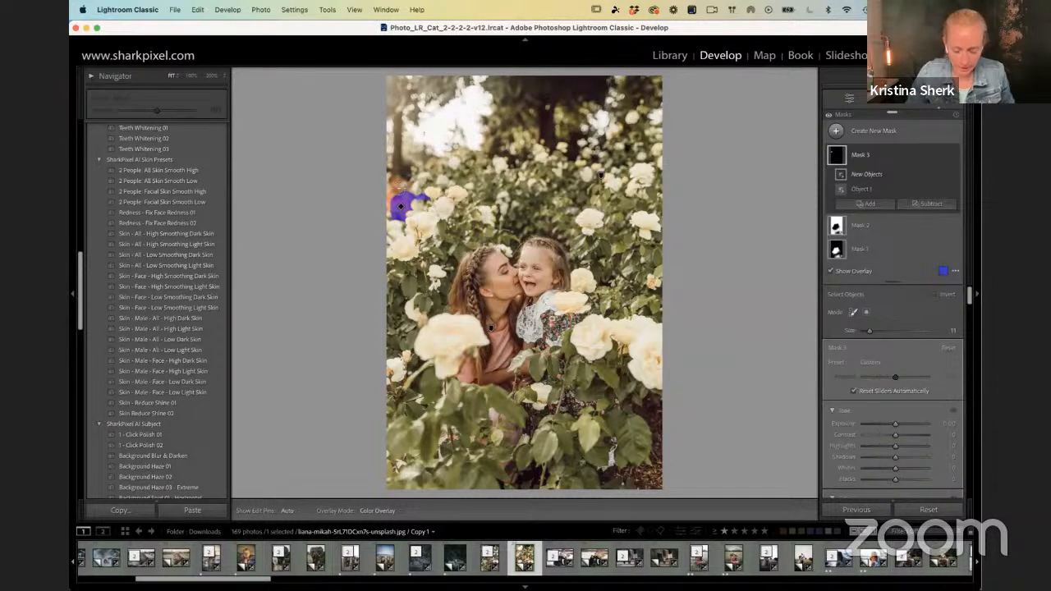
key("z")
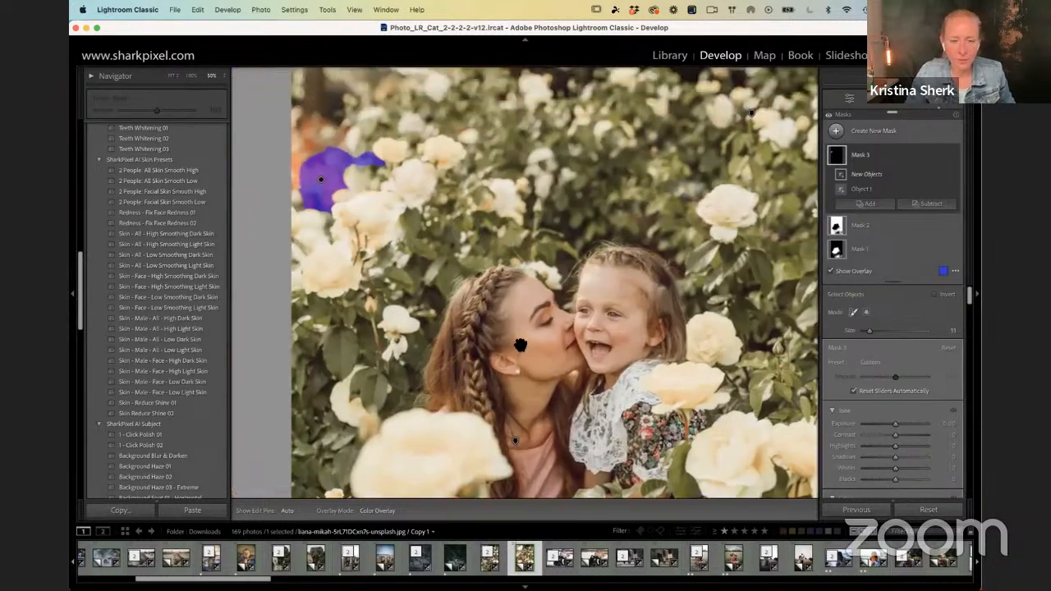
left_click_drag(520, 345, 644, 459)
mouse_move(435, 261)
left_mouse_down()
mouse_move(439, 241)
mouse_move(436, 254)
mouse_move(455, 251)
mouse_move(420, 279)
left_mouse_up()
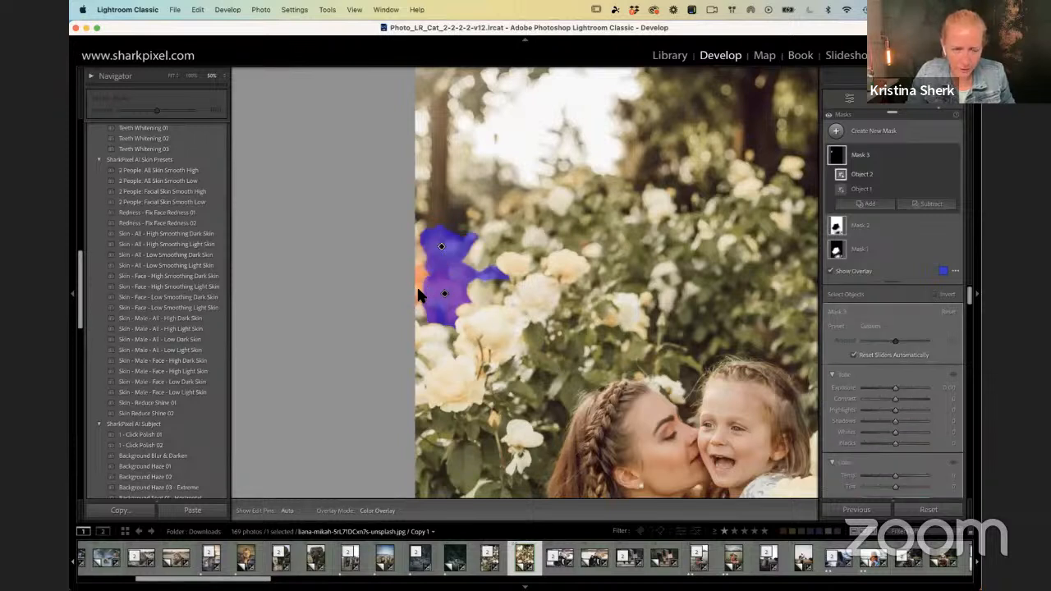
Step: Add a third Objects selection to the flower mask, brushing over the unmasked orange patch at the photo's edge
left_click(865, 205)
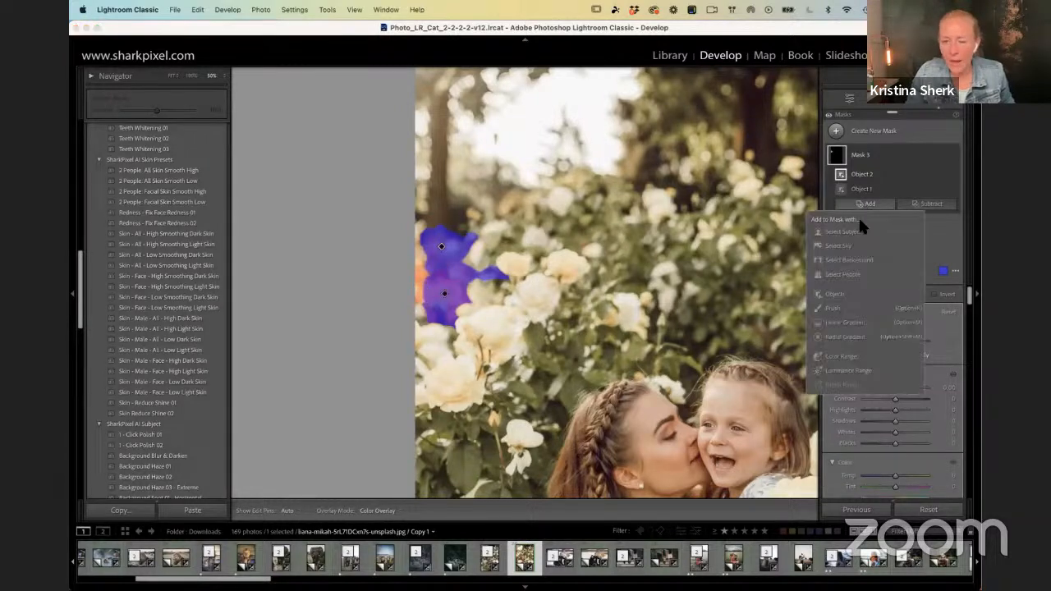
left_click(834, 295)
mouse_move(420, 275)
left_mouse_down()
mouse_move(420, 293)
mouse_move(420, 267)
left_mouse_up()
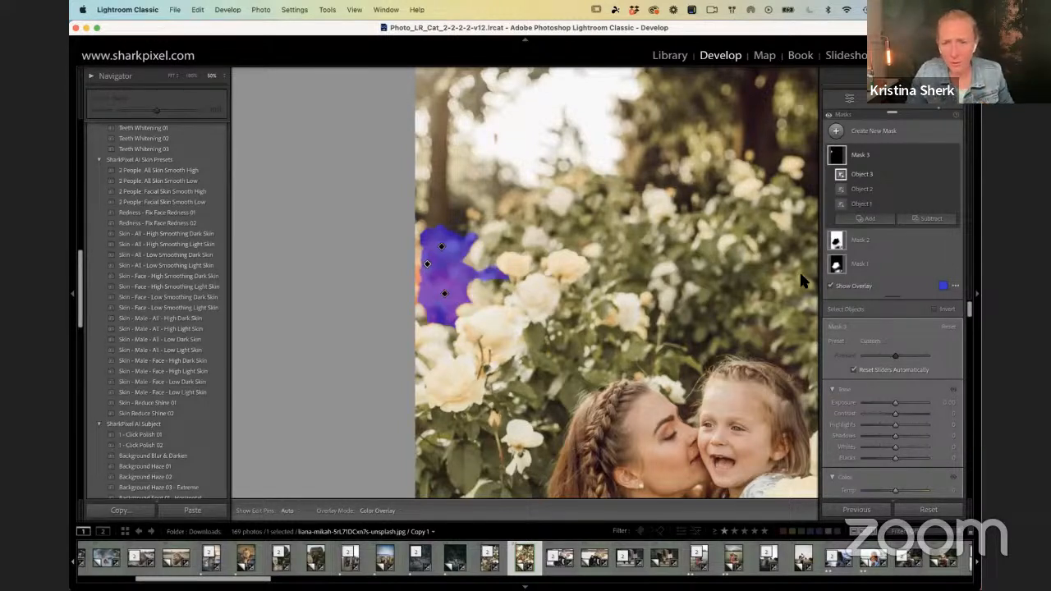
Step: Add a Brush component to the flower mask and paint over the remaining orange sliver along the photo's edge with a smaller brush
left_click(867, 219)
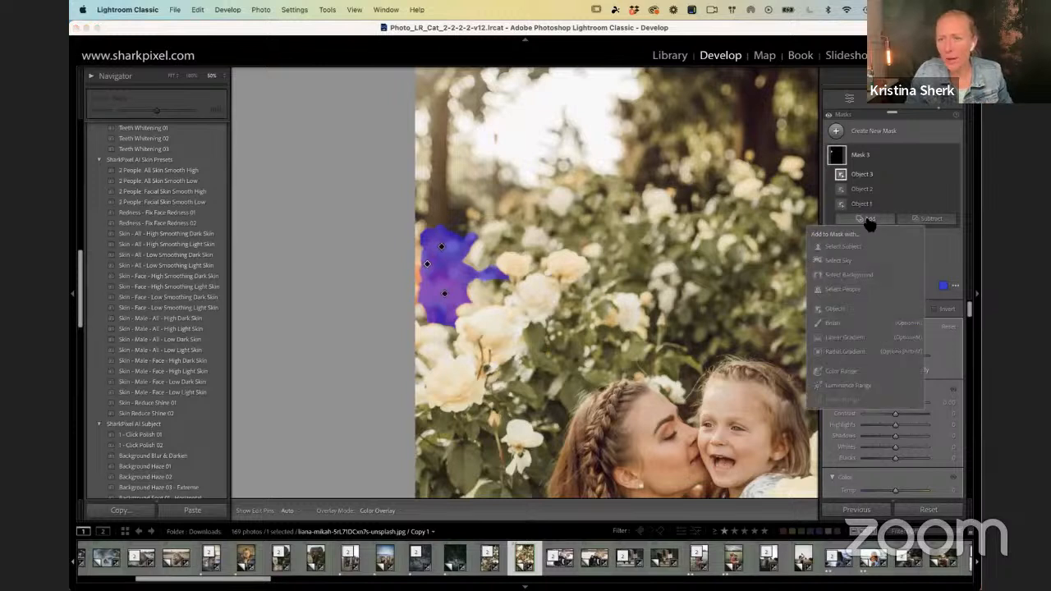
left_click(835, 322)
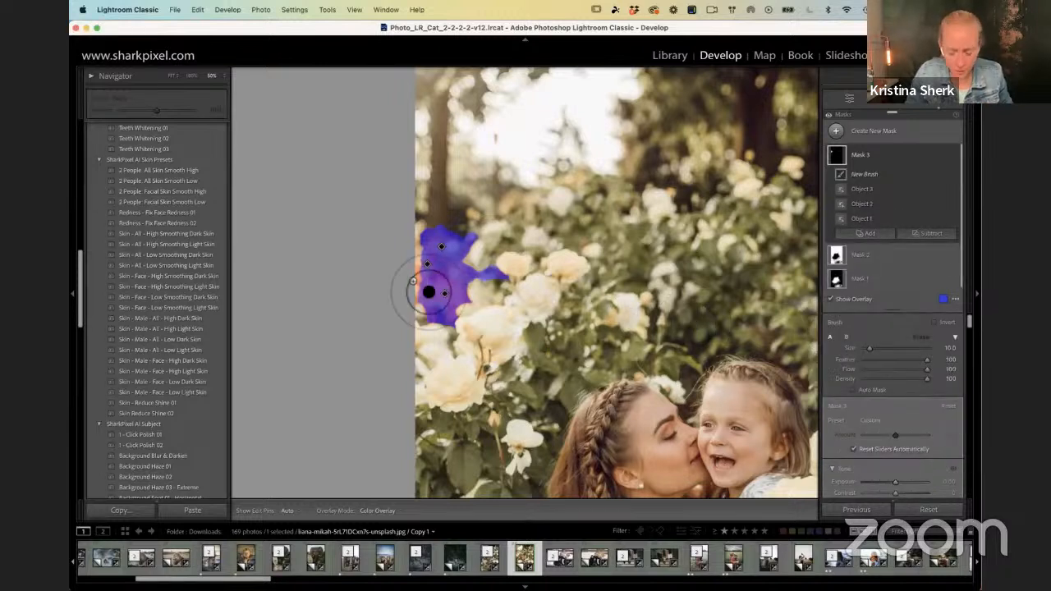
key("alt")
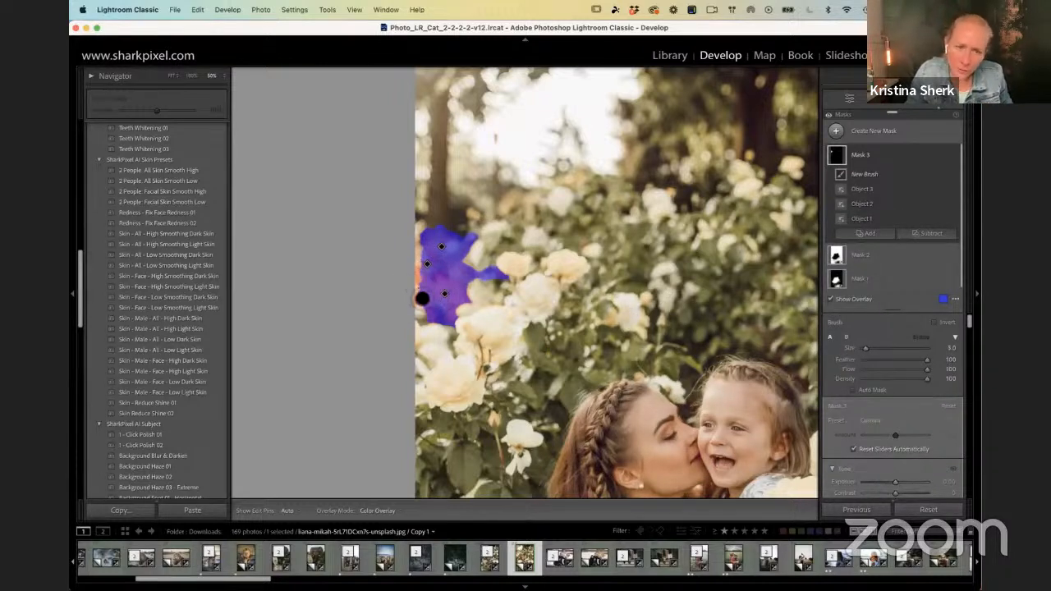
mouse_move(418, 303)
left_mouse_down()
mouse_move(434, 247)
mouse_move(422, 246)
mouse_move(444, 249)
left_mouse_up()
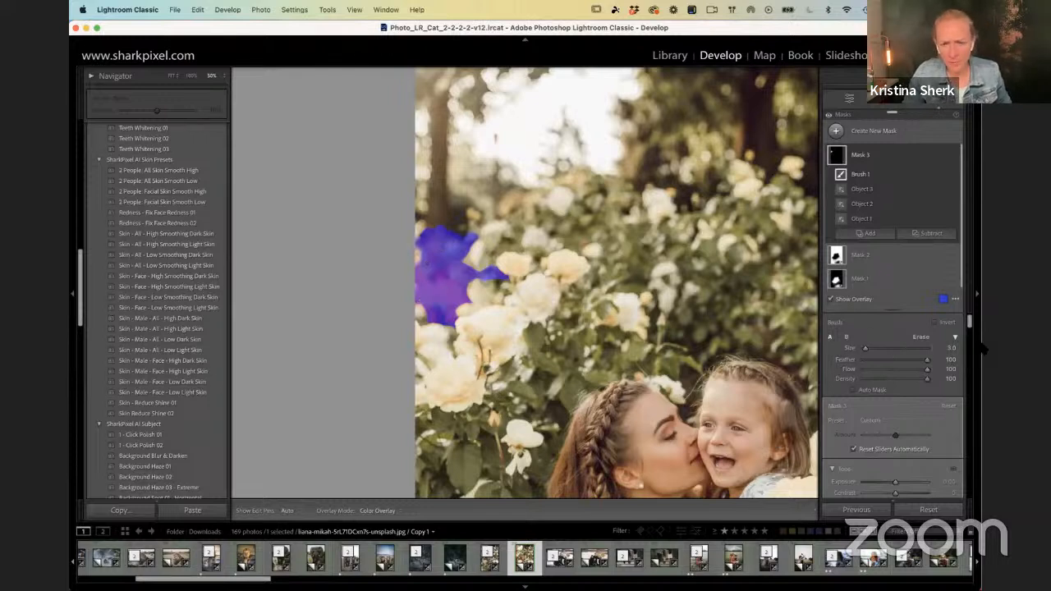
Step: Hide the mask overlay and mute the orange flowers with Temp about 36, Tint -20 and Saturation -43
scroll(909, 337, "down", 5)
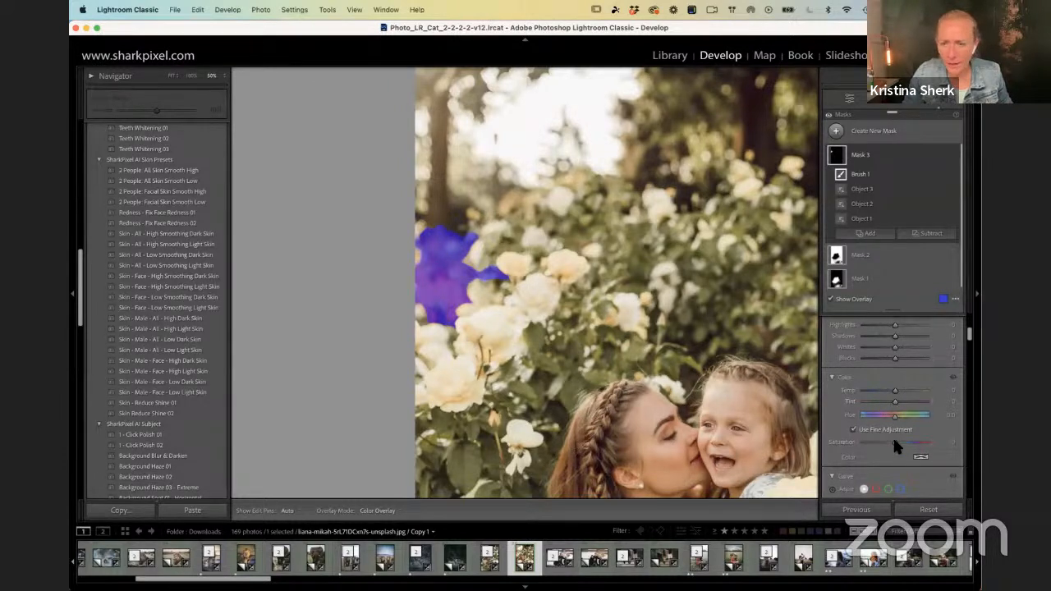
key("o")
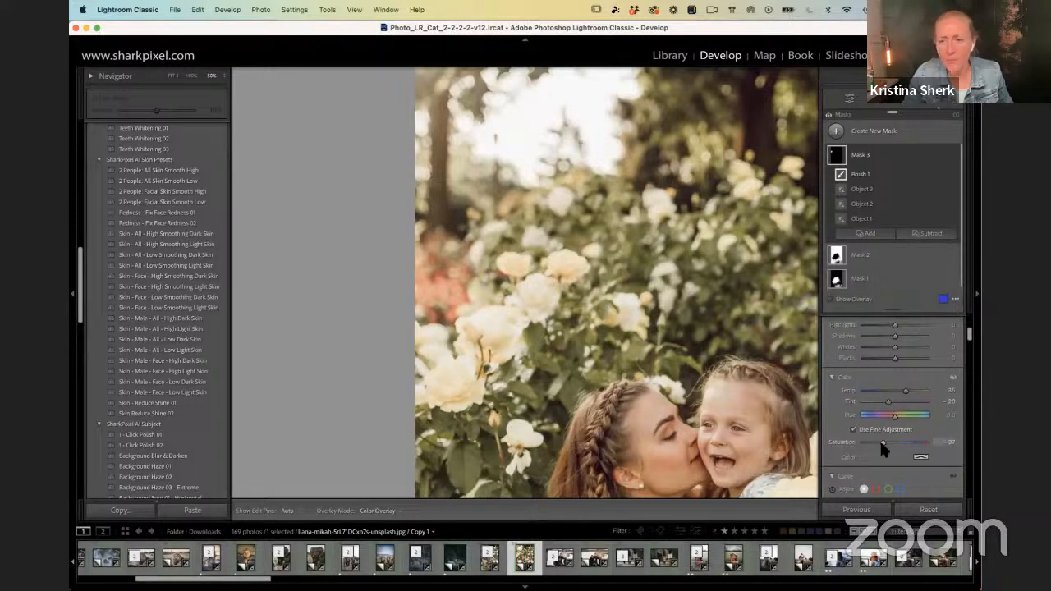
left_click_drag(877, 440, 879, 441)
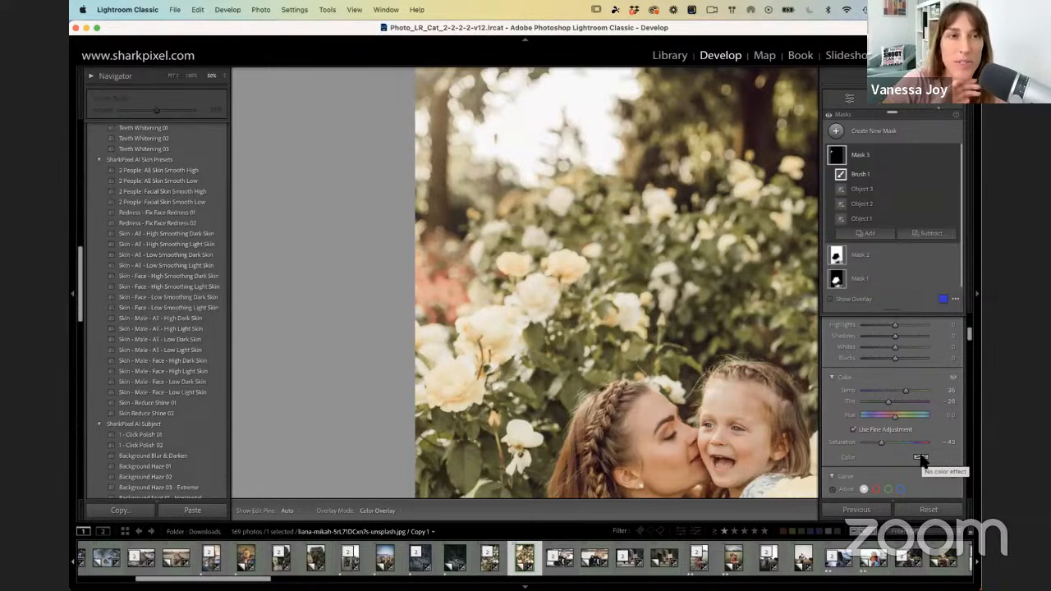
mouse_move(907, 392)
left_mouse_down()
mouse_move(918, 392)
mouse_move(906, 389)
left_mouse_up()
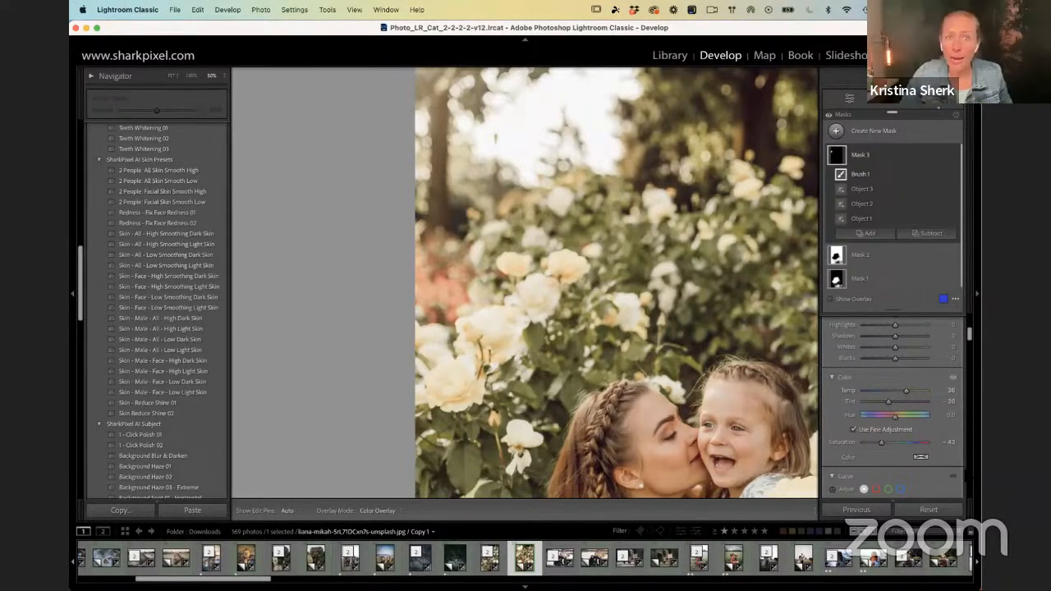
Step: Tint the masked flowers with a pale blue-green color and refine the chosen shade
left_click(921, 458)
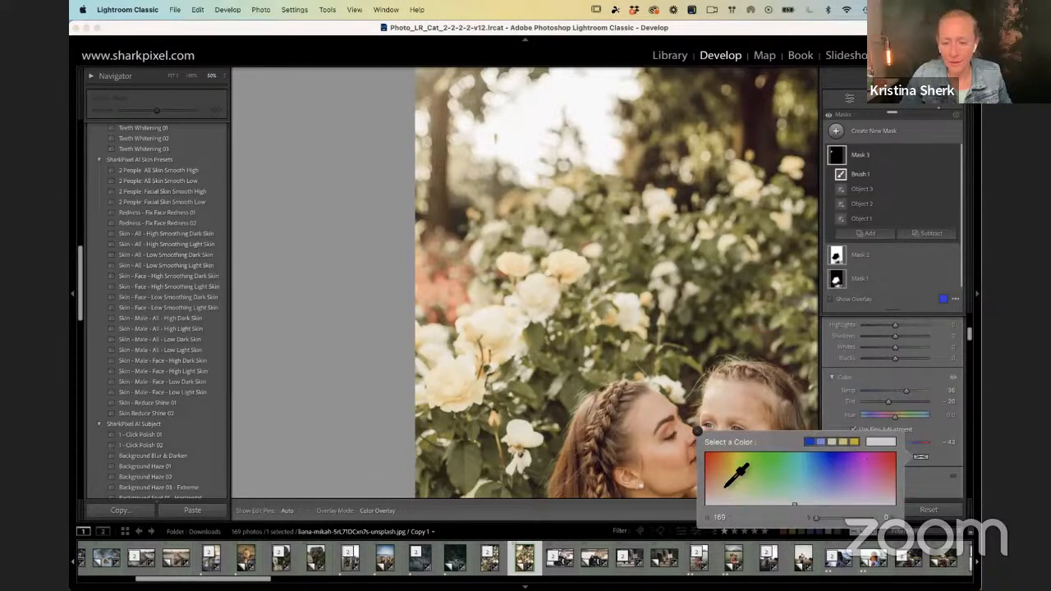
left_click_drag(709, 485, 788, 493)
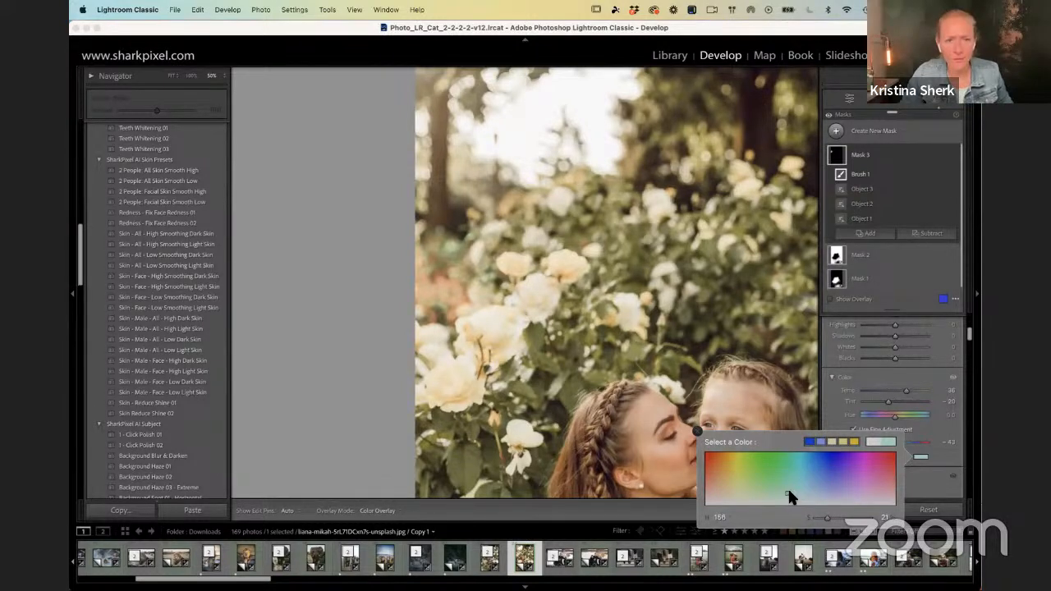
left_click(899, 427)
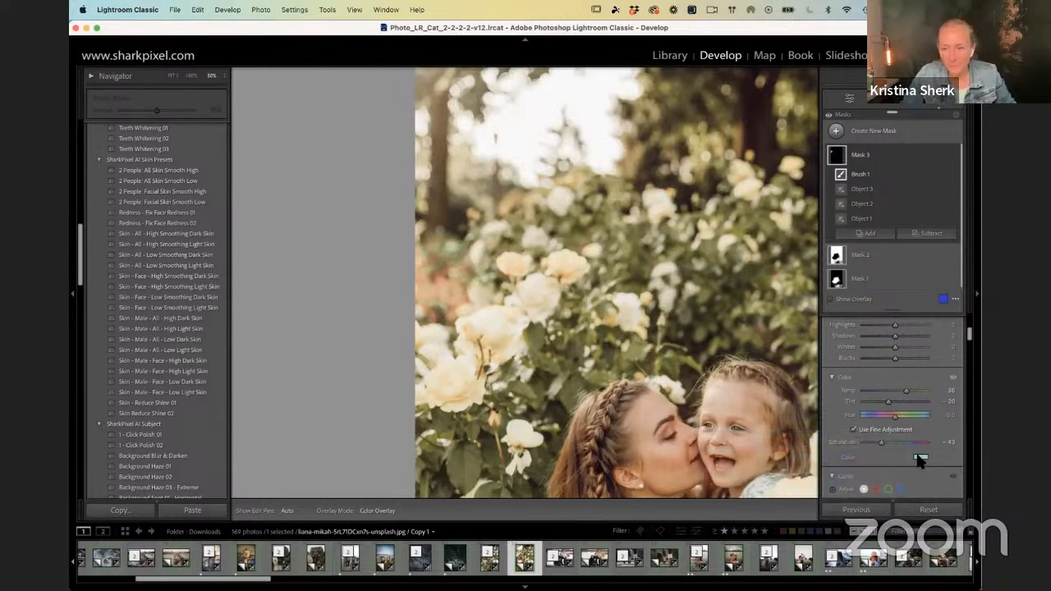
left_click(920, 460)
left_click(790, 493)
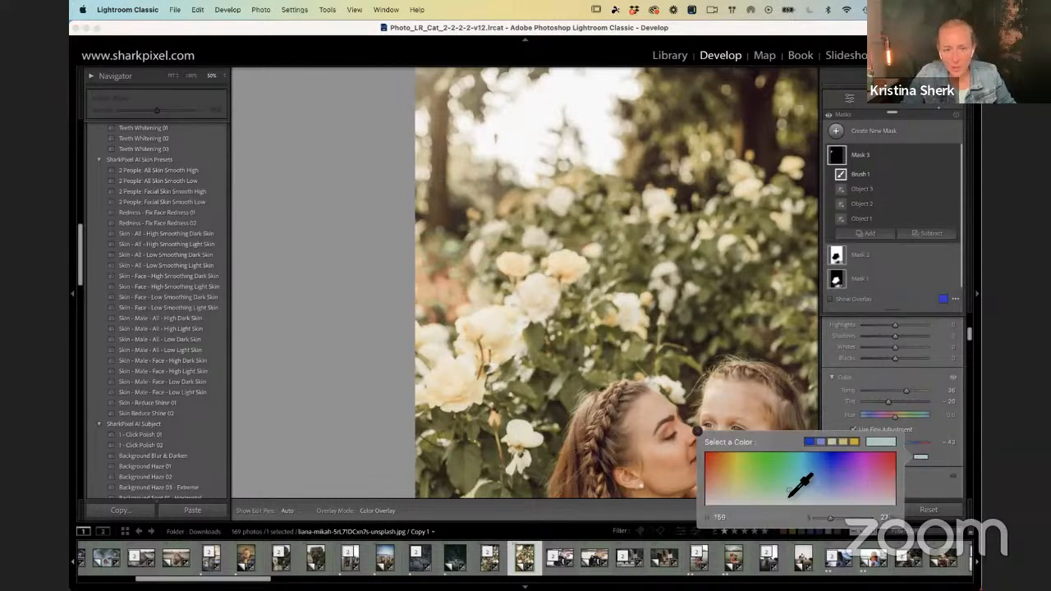
left_click(785, 488)
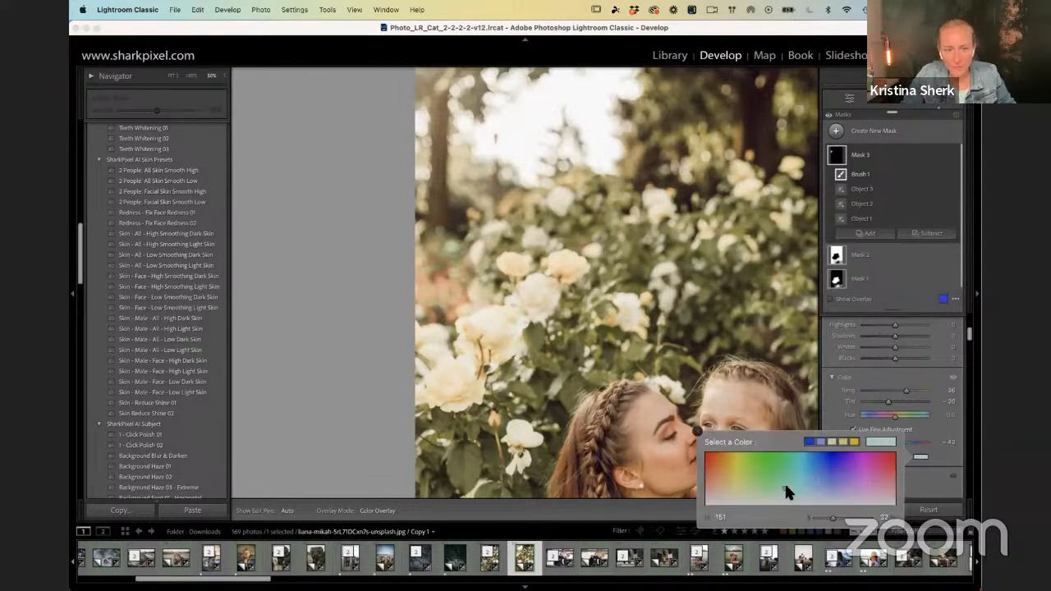
left_click(696, 431)
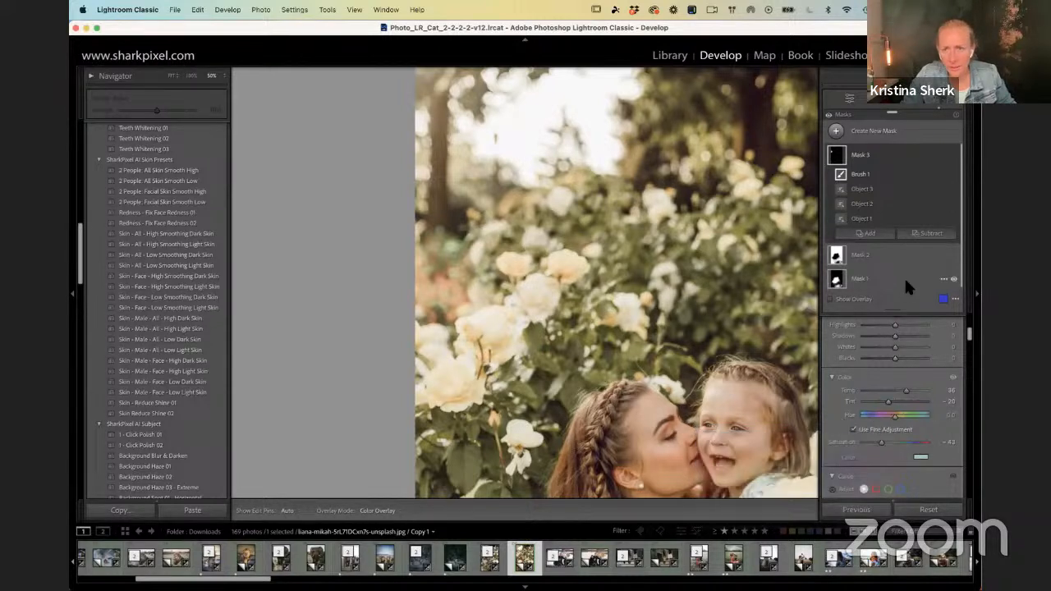
Step: Compare the photo with and without the flower mask's adjustments, both zoomed in and at full view
left_click(953, 155)
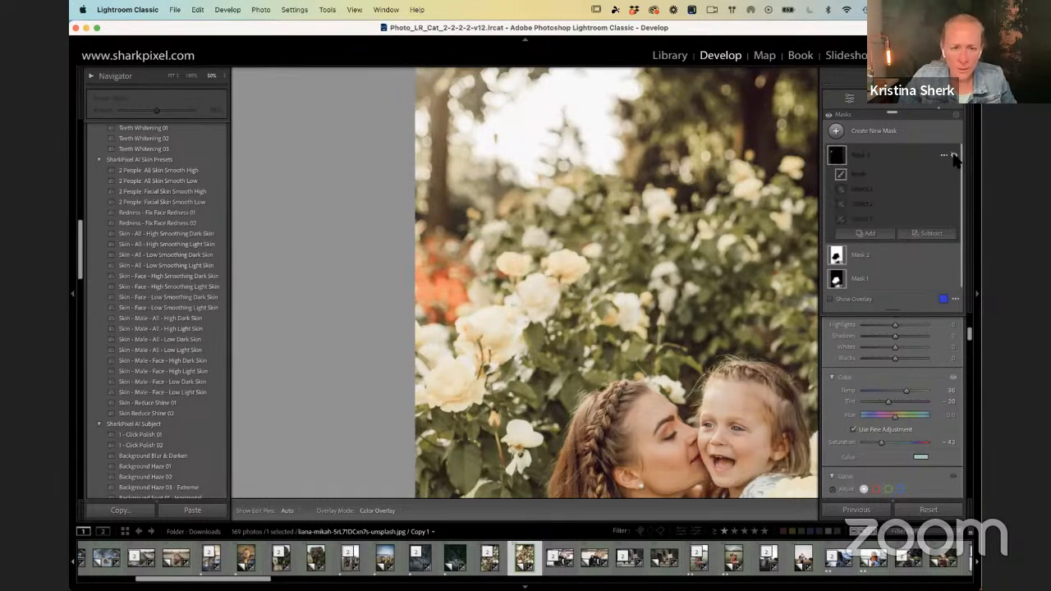
left_click(953, 156)
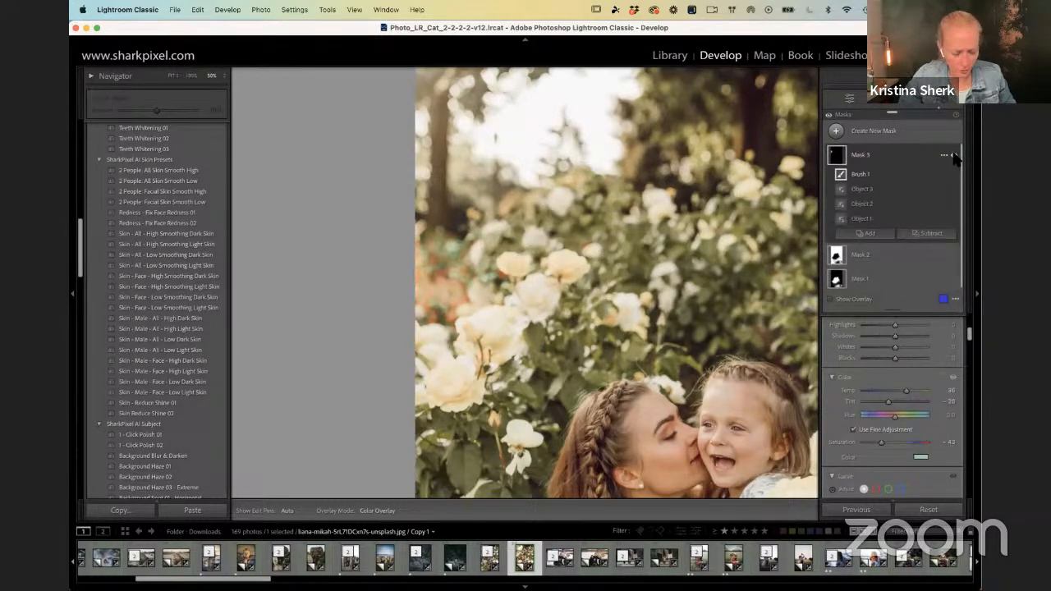
key("z")
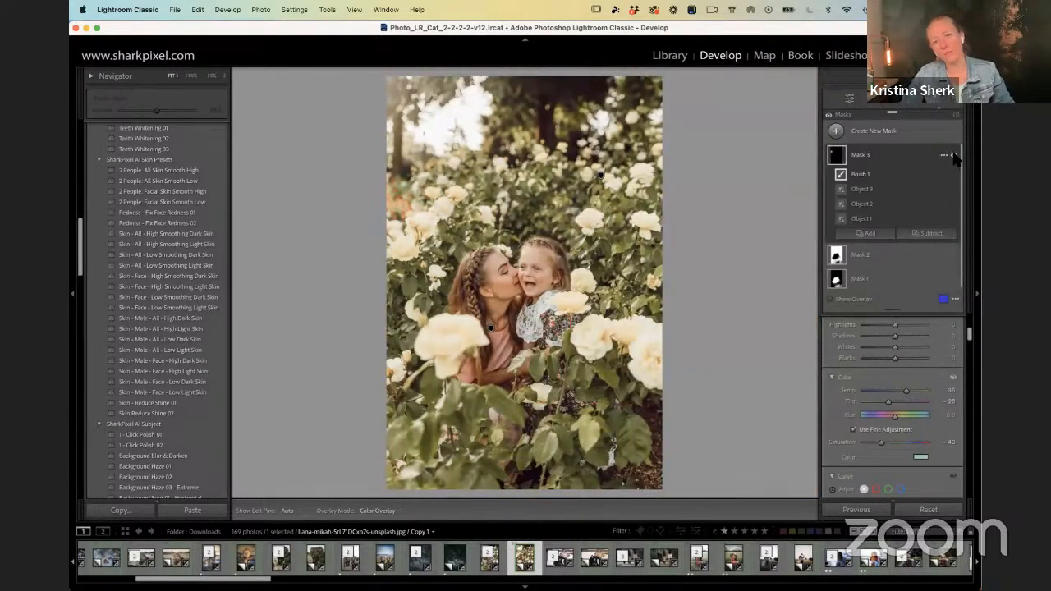
left_click(954, 155)
left_click(953, 156)
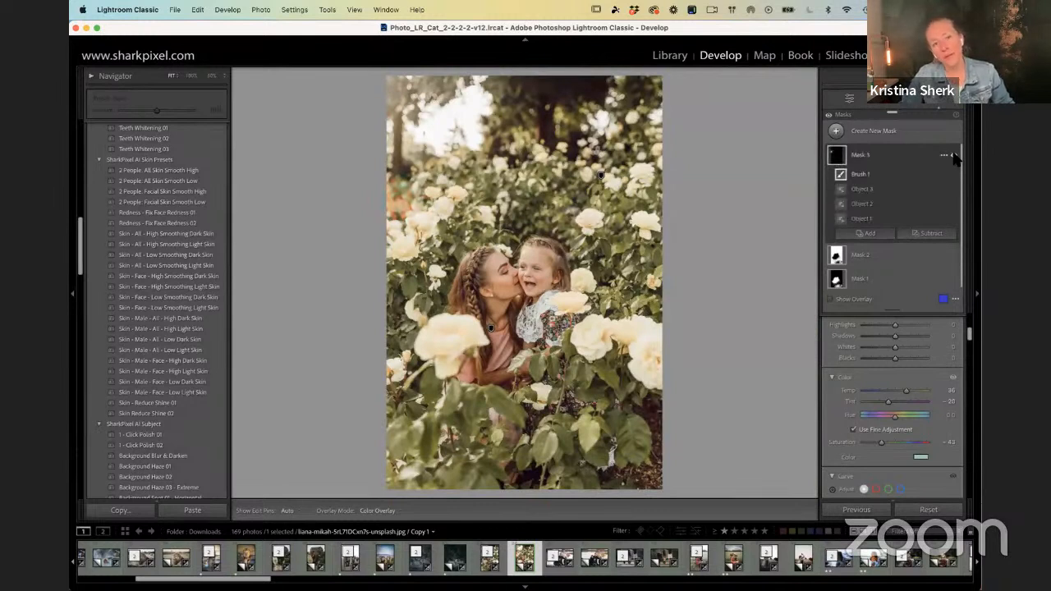
left_click(955, 154)
left_click(955, 155)
left_click(954, 155)
left_click(954, 155)
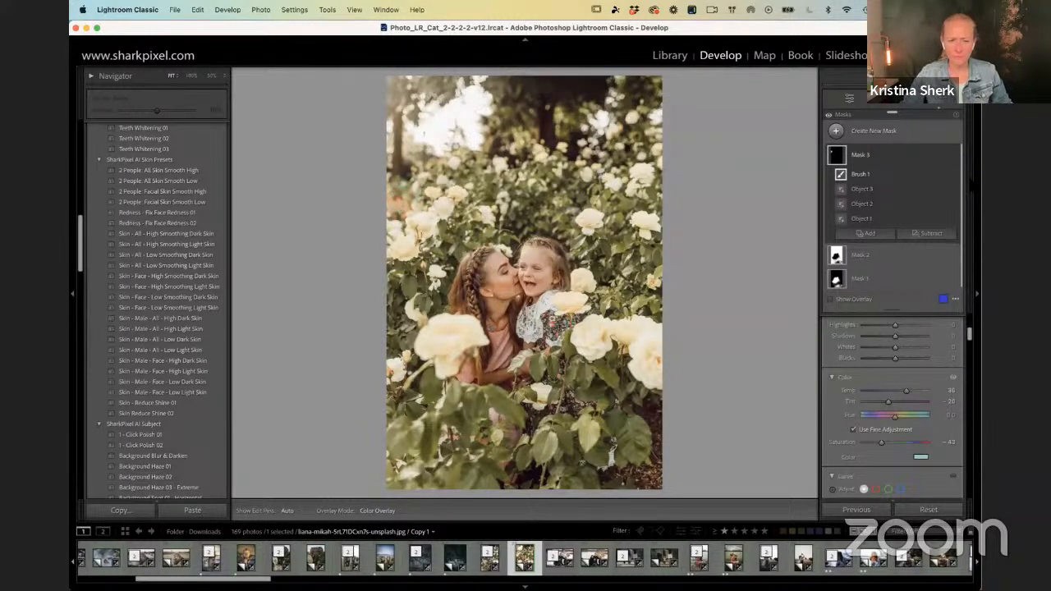
Step: Return to the Library module and open the 20230428_Bimini folder
key("g")
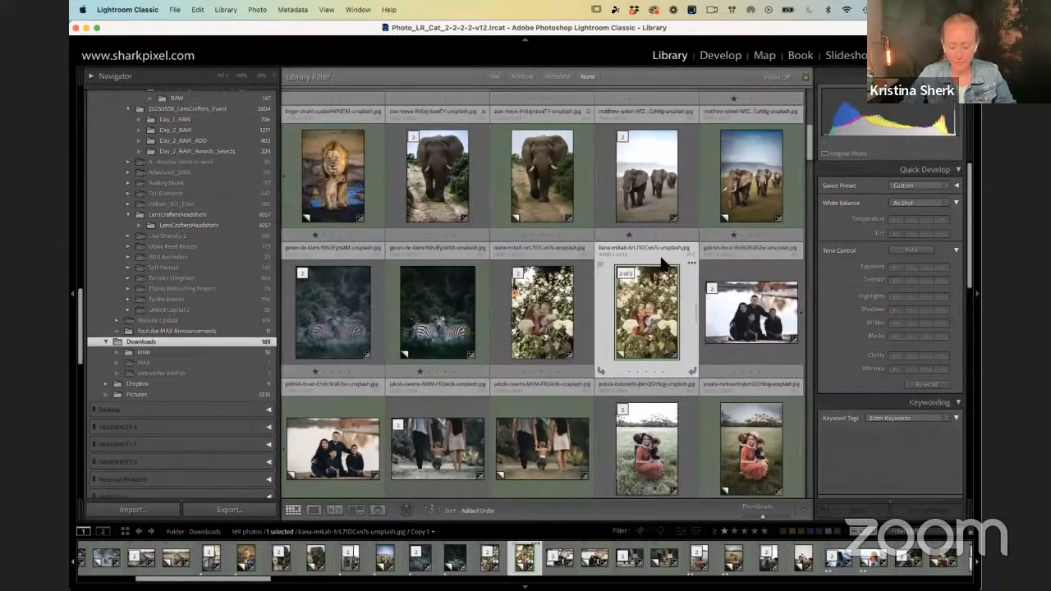
key("e")
scroll(156, 162, "up", 15)
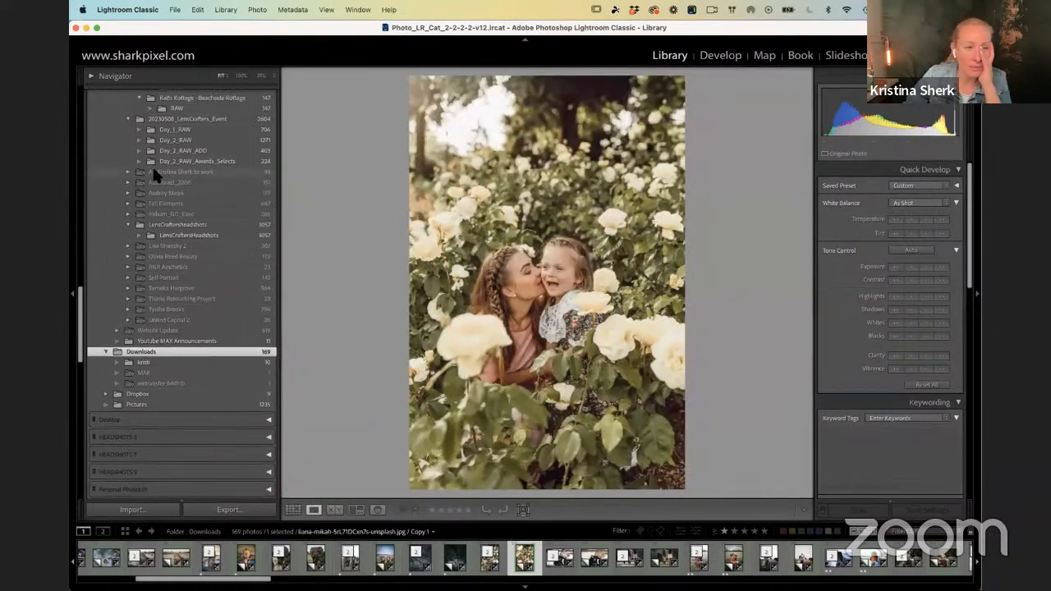
scroll(161, 170, "up", 15)
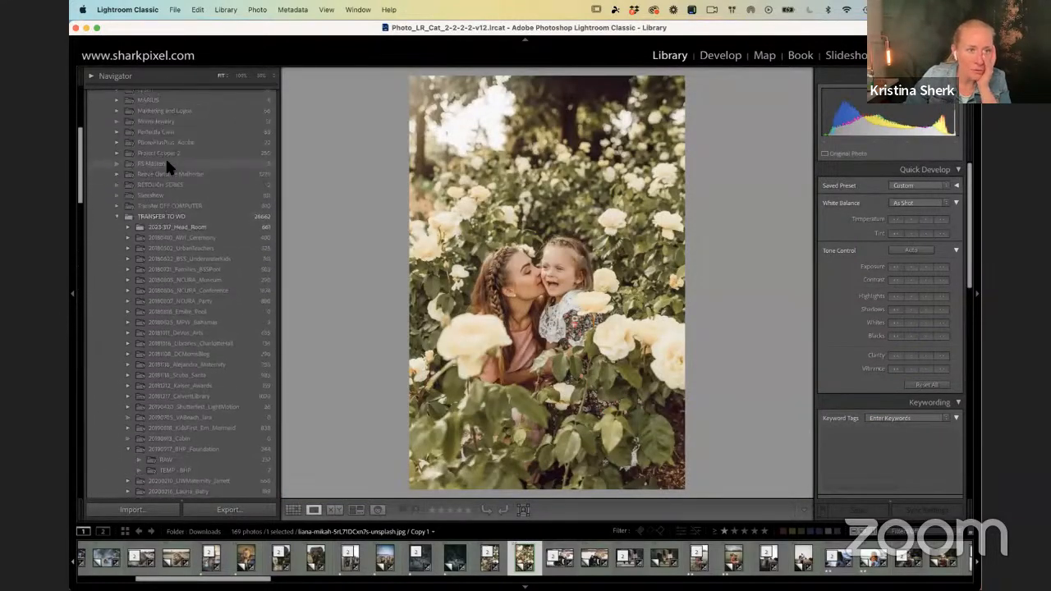
scroll(169, 156, "down", 15)
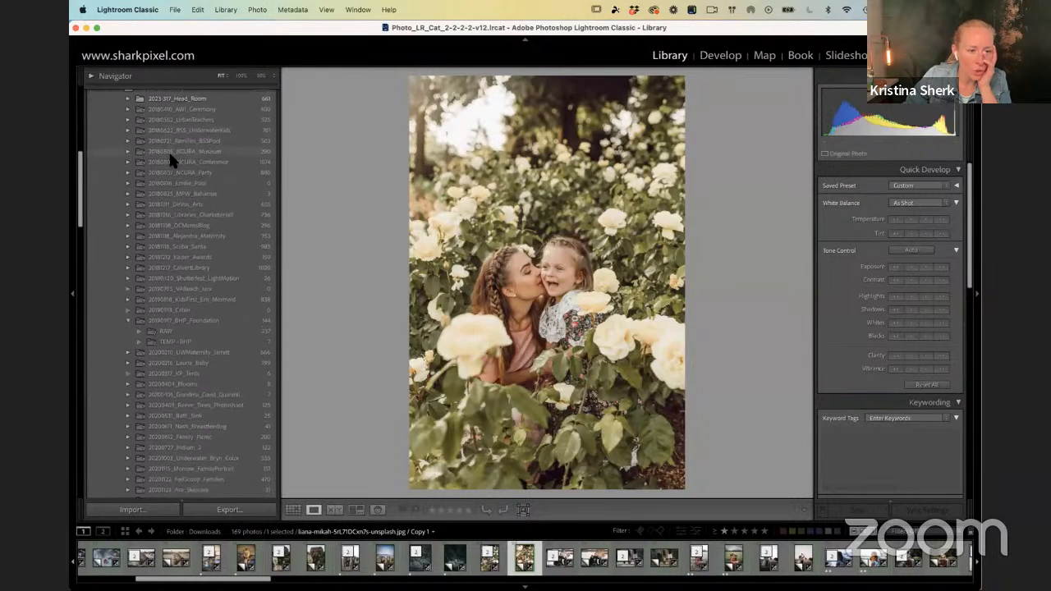
scroll(170, 157, "down", 1)
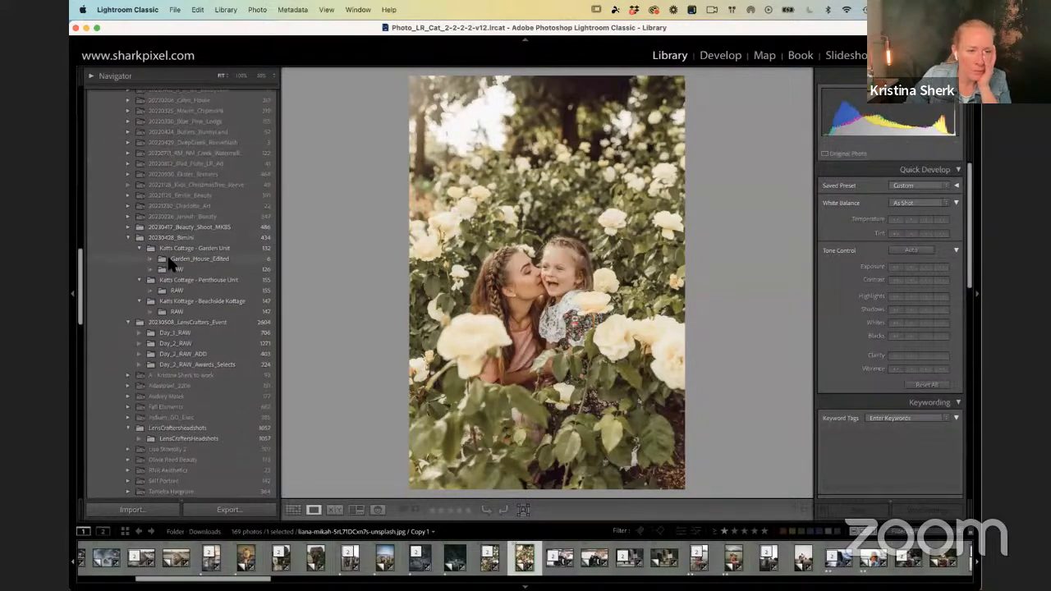
left_click(169, 239)
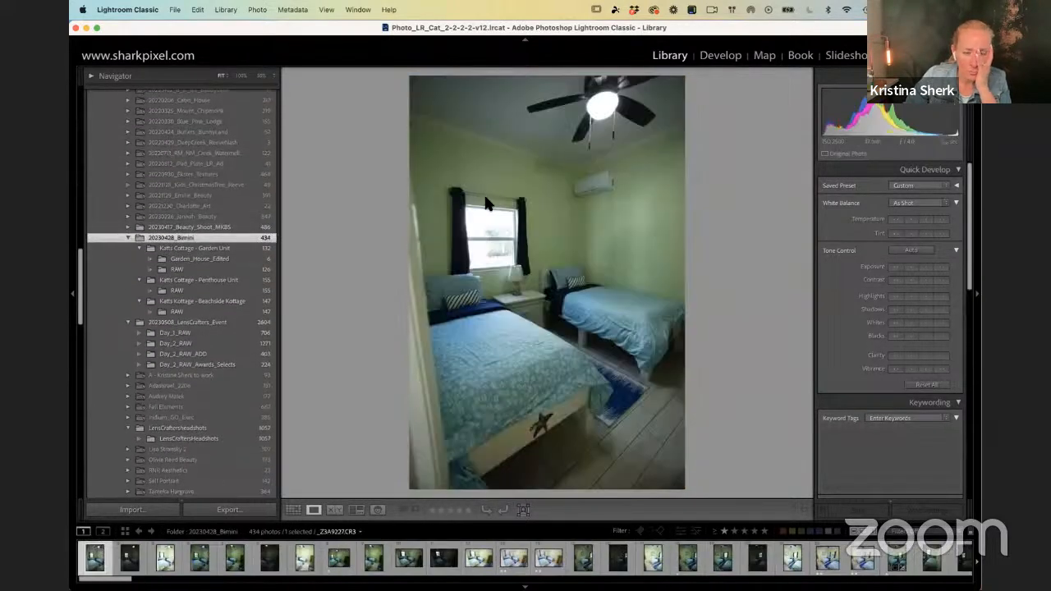
Step: Examine the 20230428_Bimini photos as a grid for another masking example
key("g")
scroll(709, 216, "down", 3)
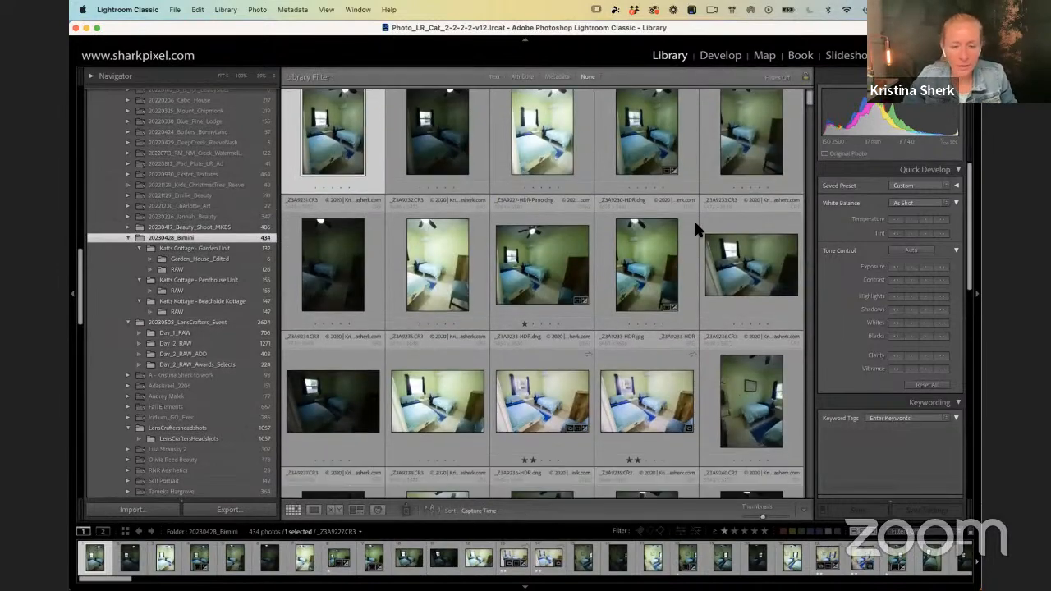
scroll(727, 212, "down", 10)
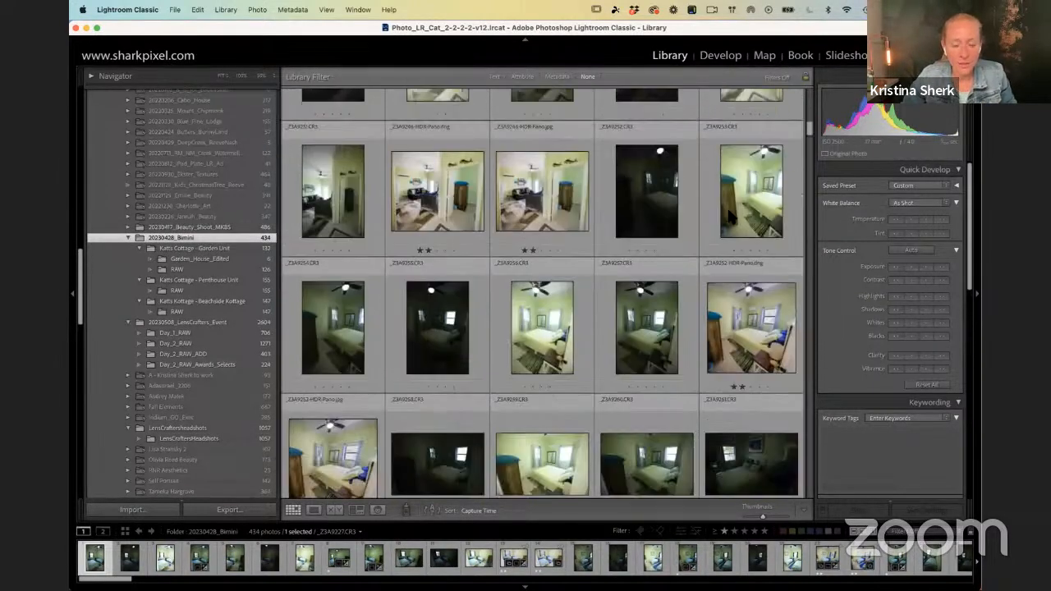
scroll(728, 211, "down", 10)
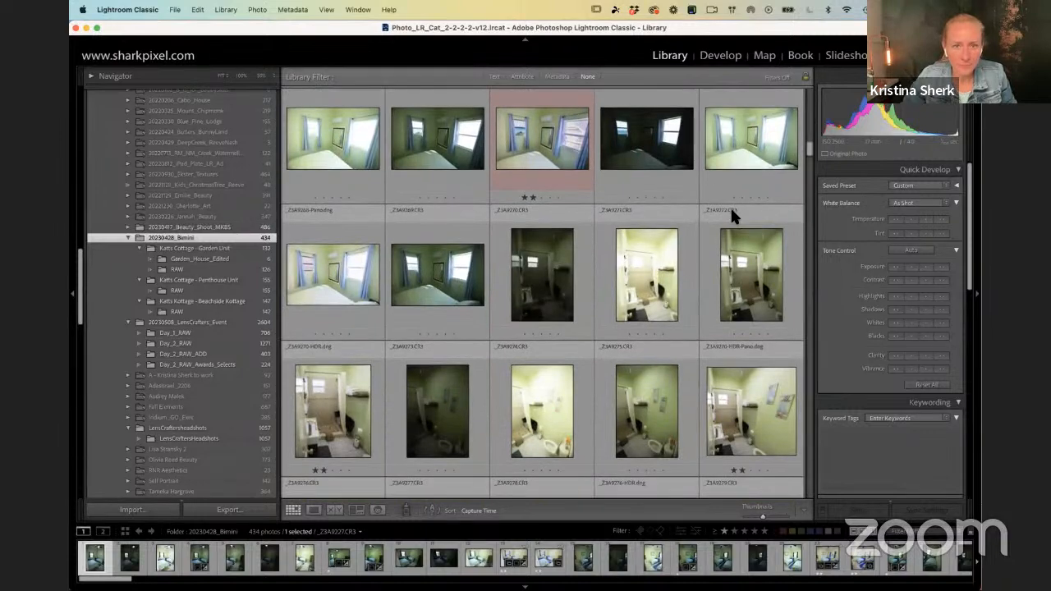
scroll(732, 212, "down", 8)
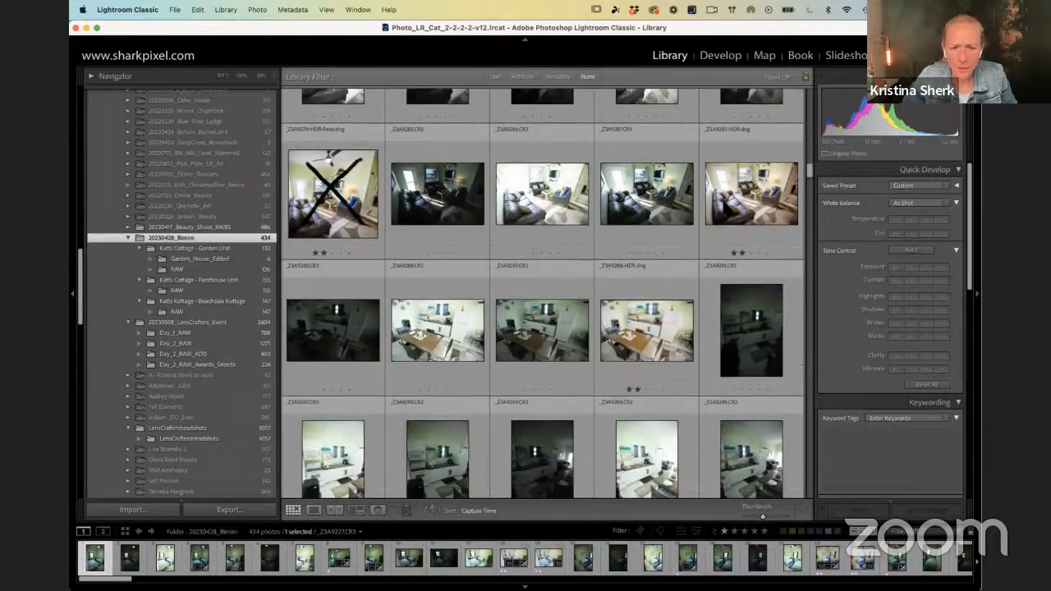
scroll(608, 329, "down", 6)
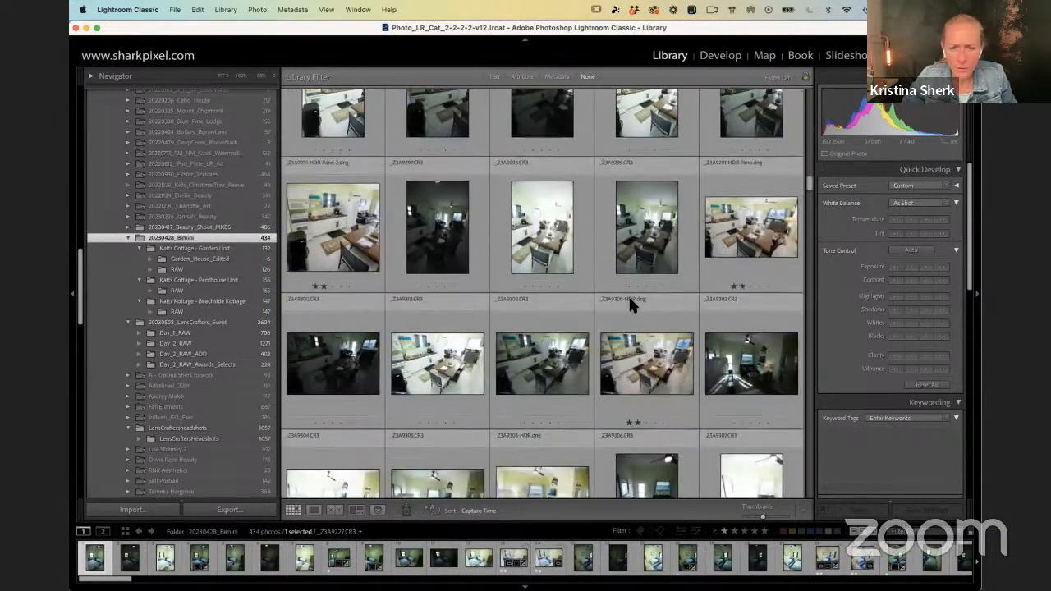
scroll(629, 294, "down", 4)
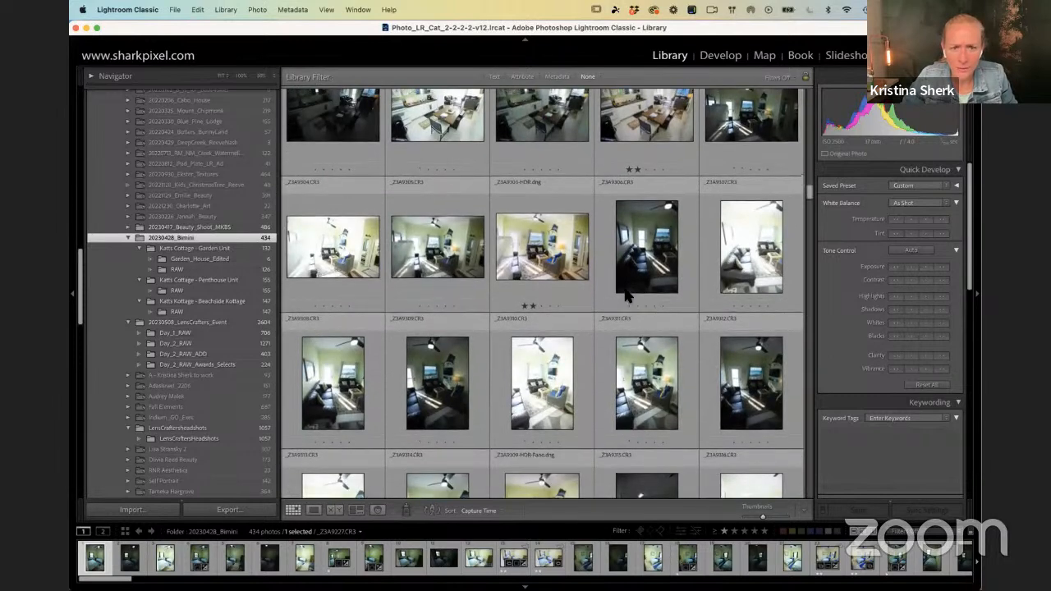
scroll(624, 295, "down", 4)
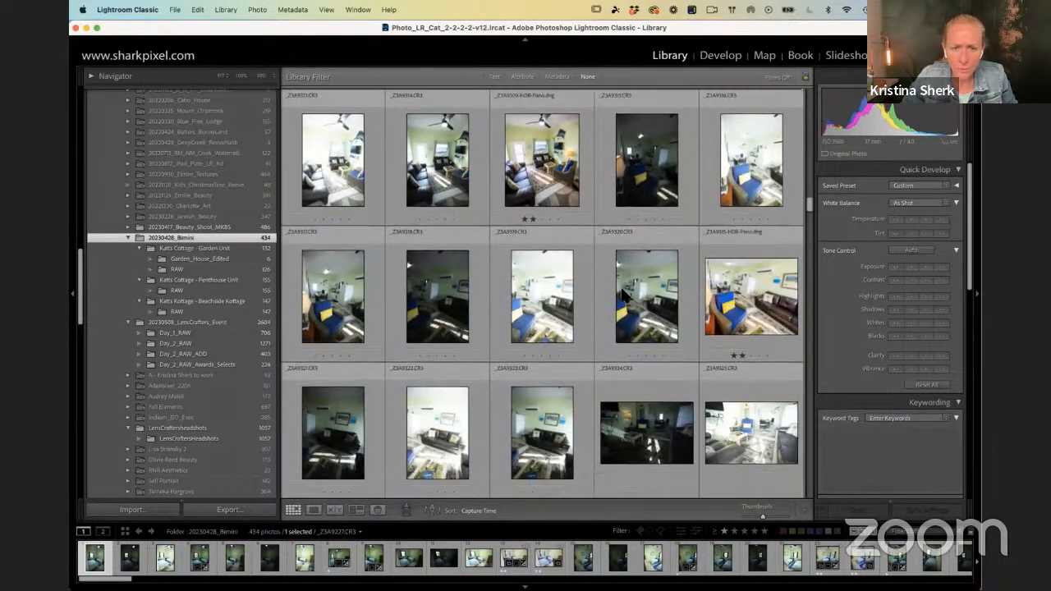
scroll(621, 295, "down", 8)
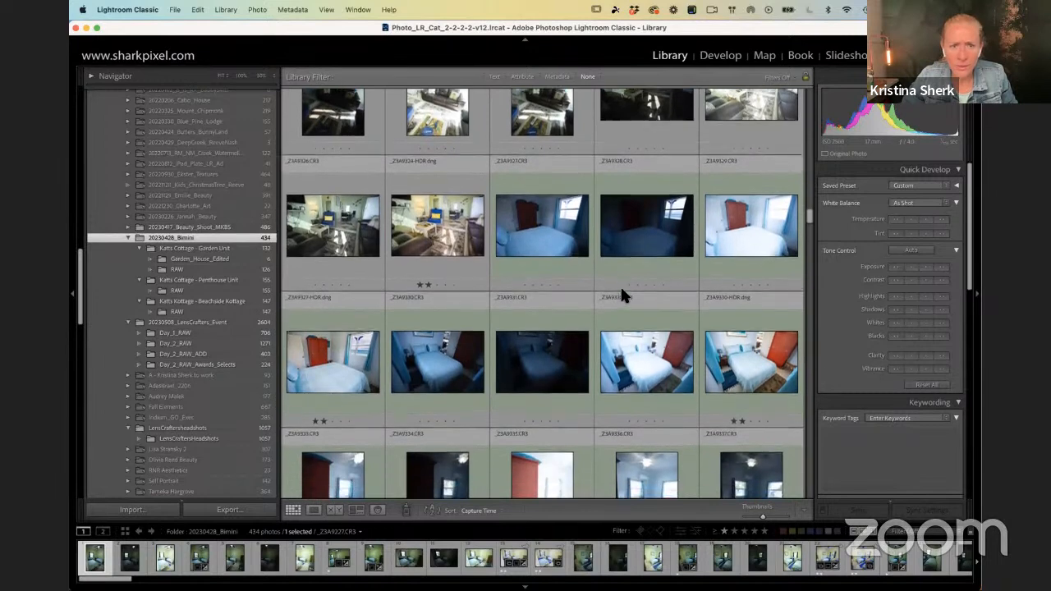
scroll(621, 296, "down", 10)
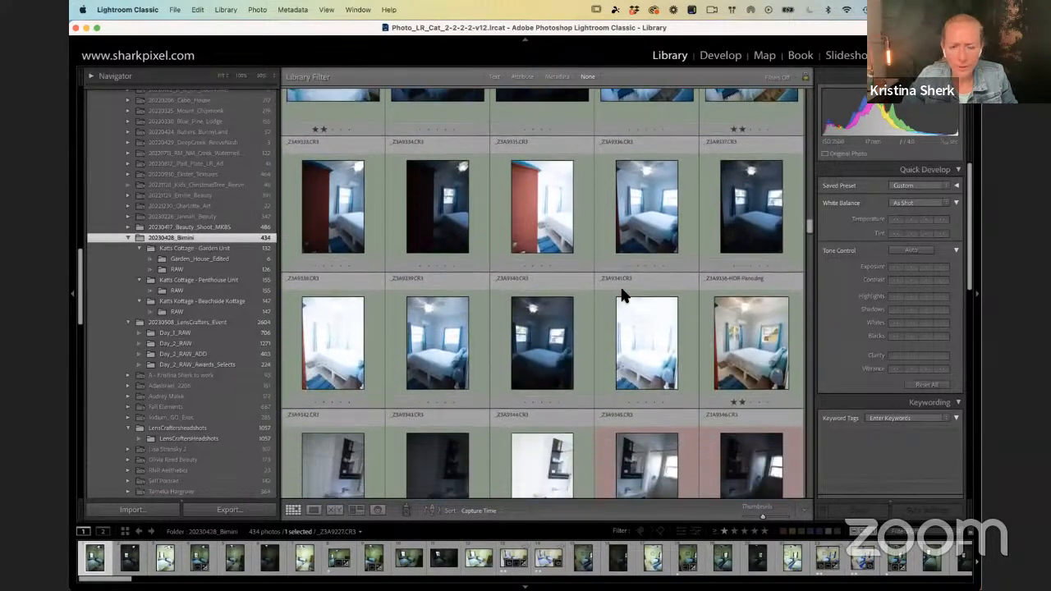
scroll(621, 295, "down", 7)
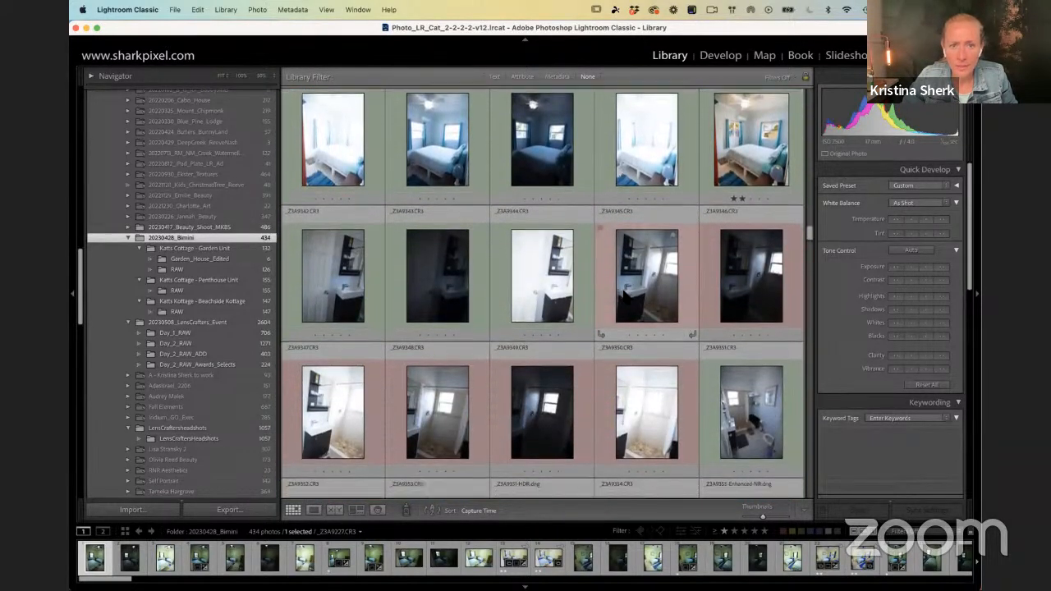
scroll(623, 285, "down", 8)
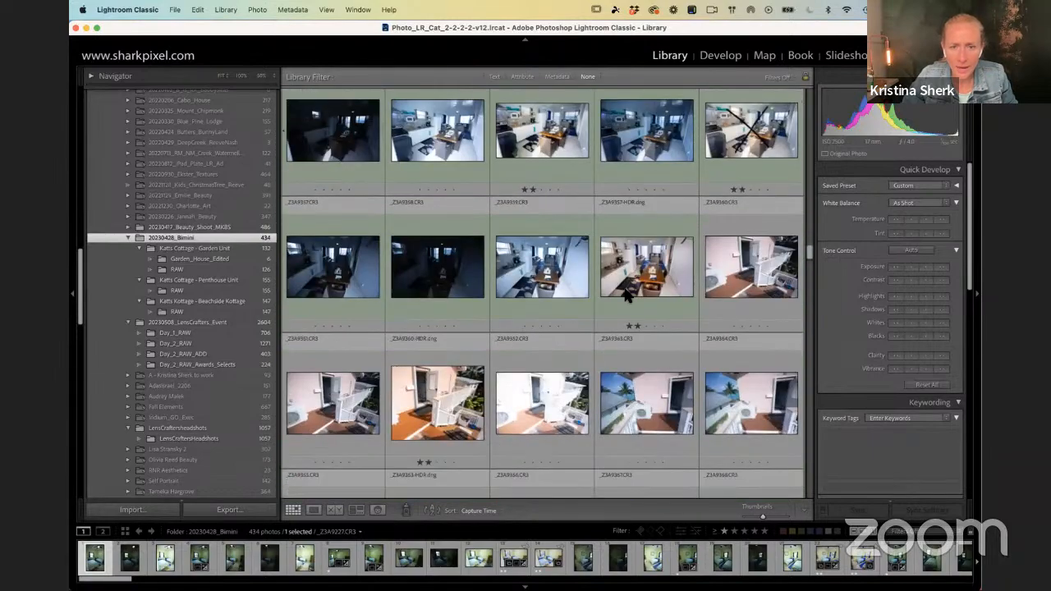
scroll(625, 279, "up", 6)
scroll(626, 285, "up", 20)
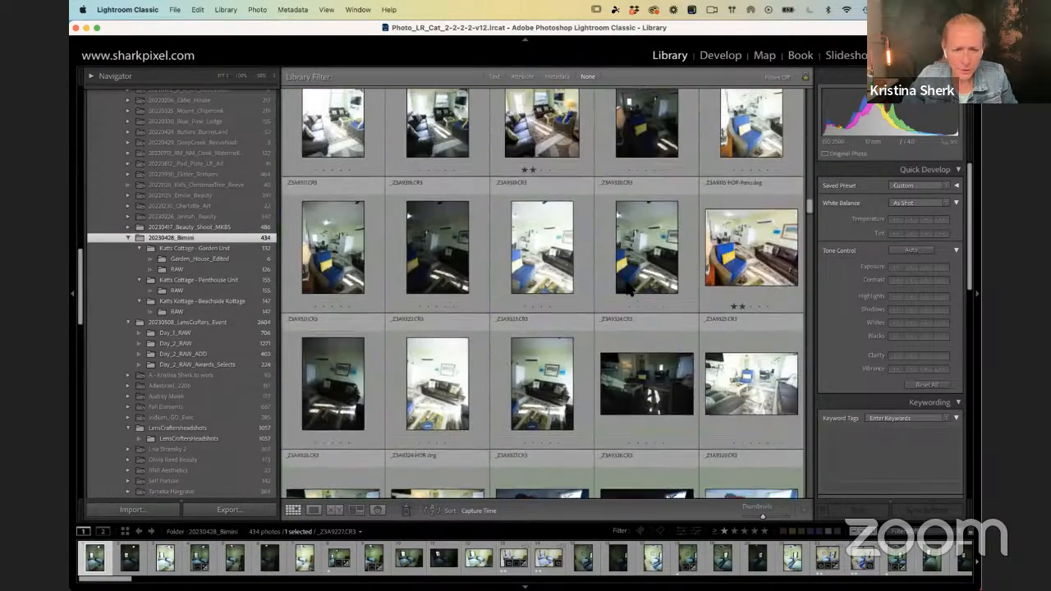
scroll(628, 284, "down", 20)
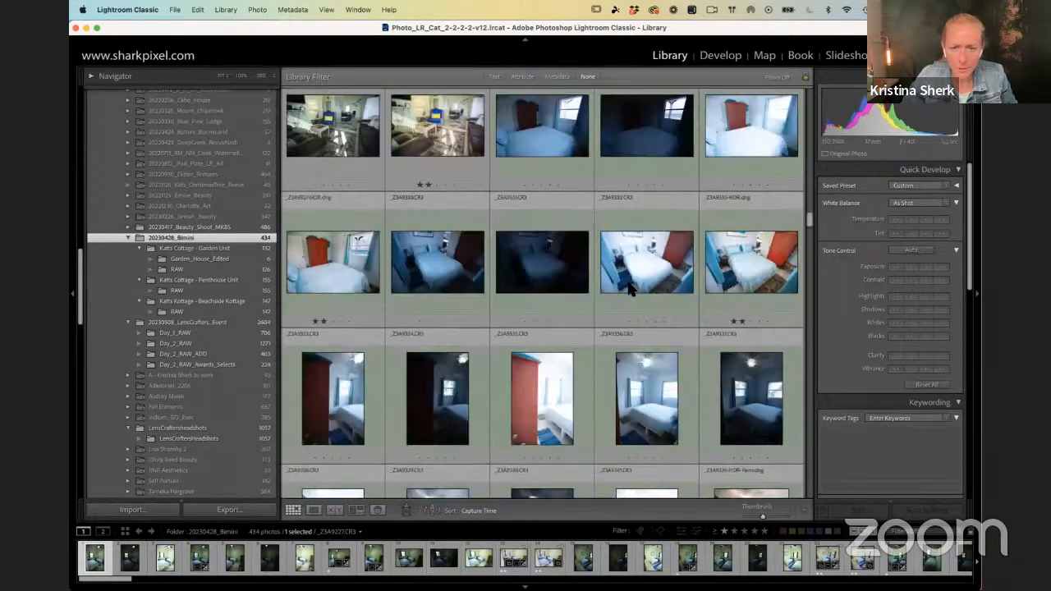
scroll(627, 279, "down", 20)
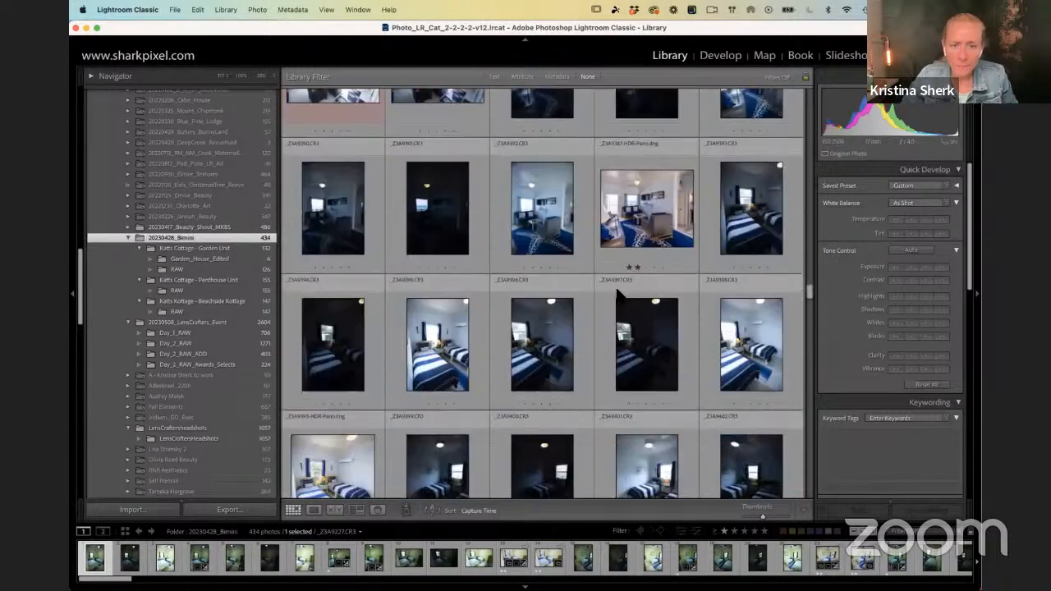
Step: Filter the folder to photos rated one star or higher and open the living room photo _Z3A9371-HDR.dng with the blue rug
scroll(542, 329, "down", 3)
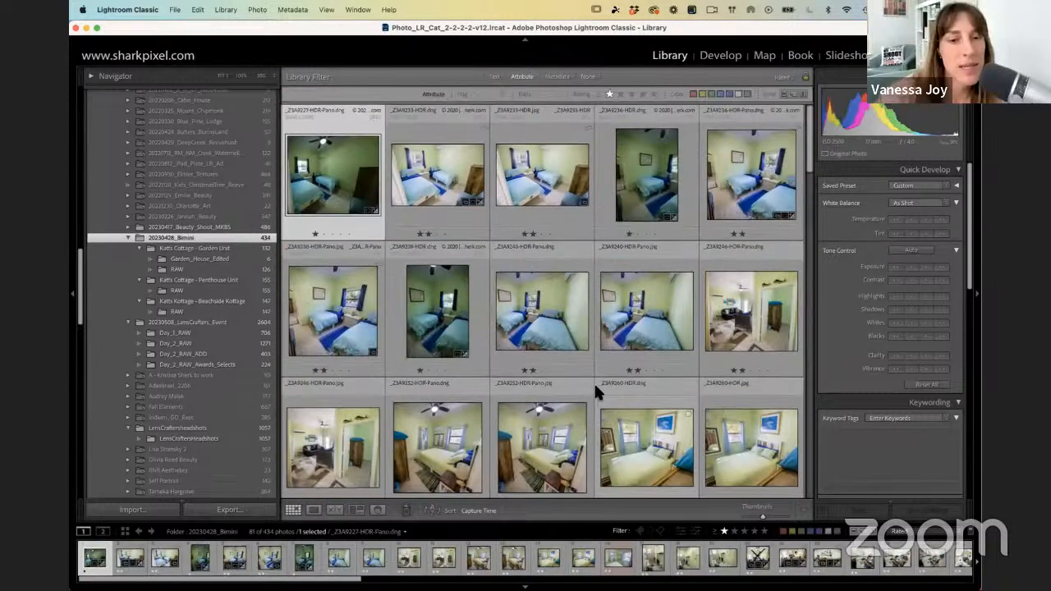
scroll(595, 391, "down", 6)
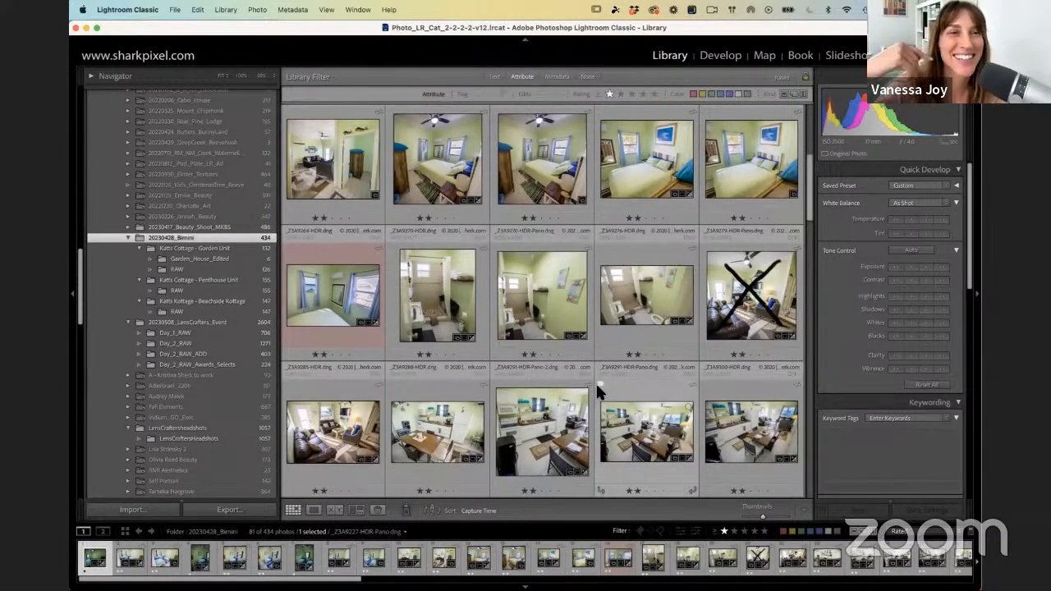
scroll(596, 393, "down", 3)
scroll(542, 382, "down", 10)
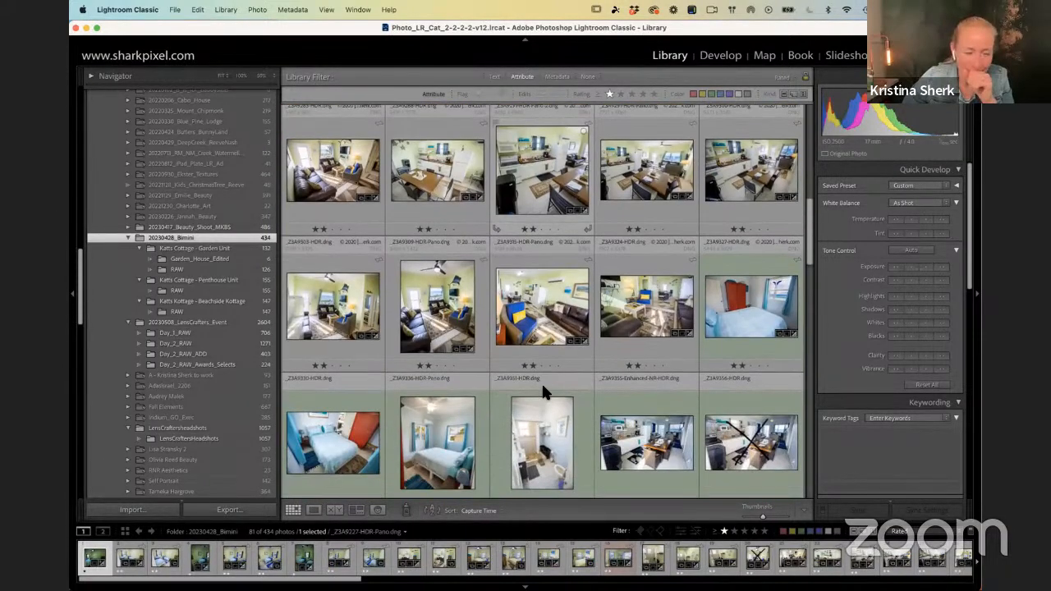
scroll(551, 379, "down", 1)
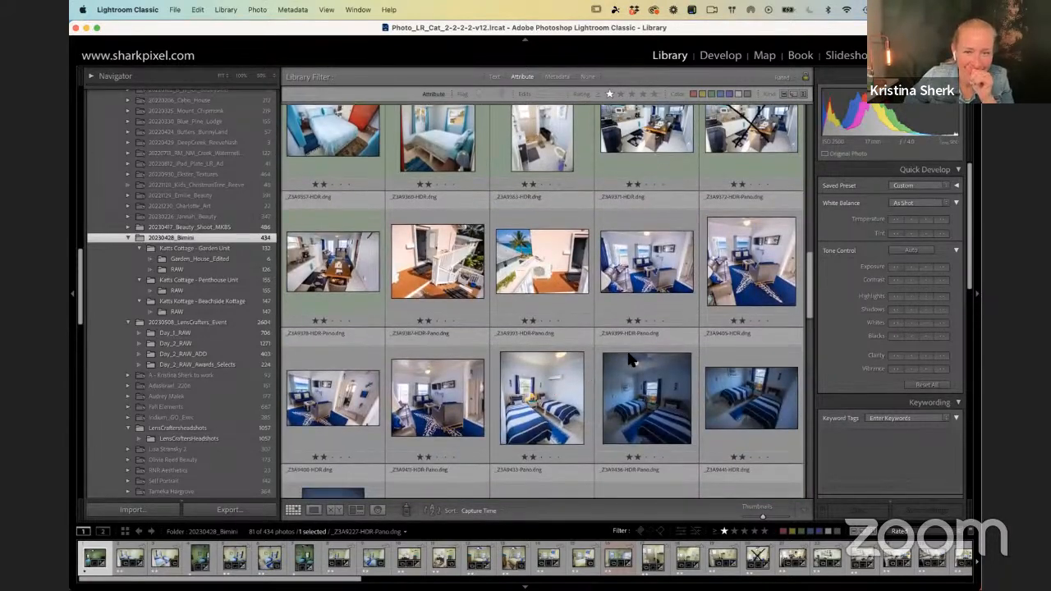
left_click(647, 264)
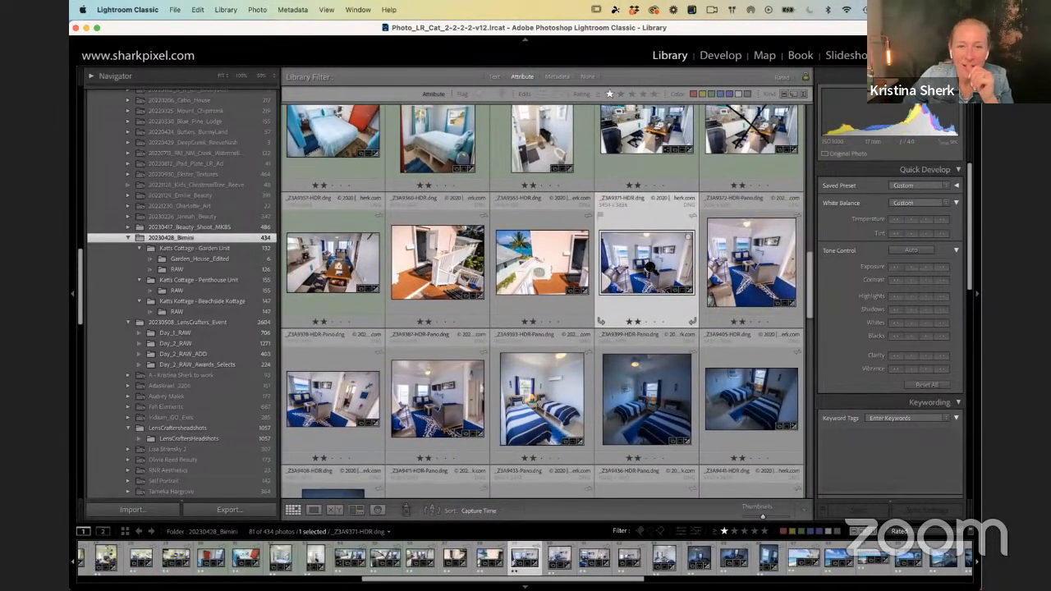
double_click(649, 269)
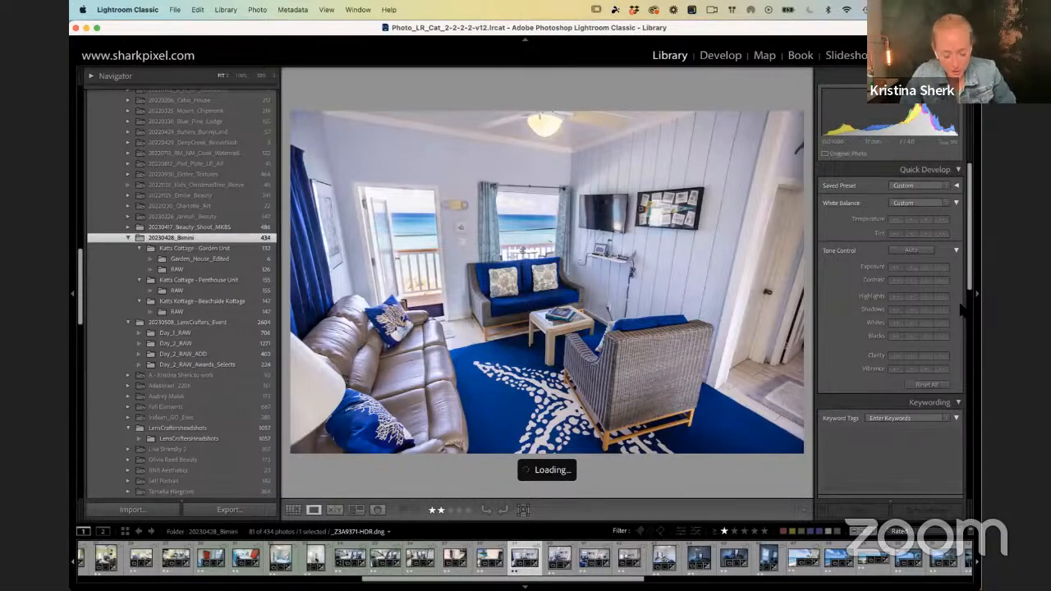
Step: Bring the living room photo into the Develop module and turn off the effect of its existing Mask 1
key("d")
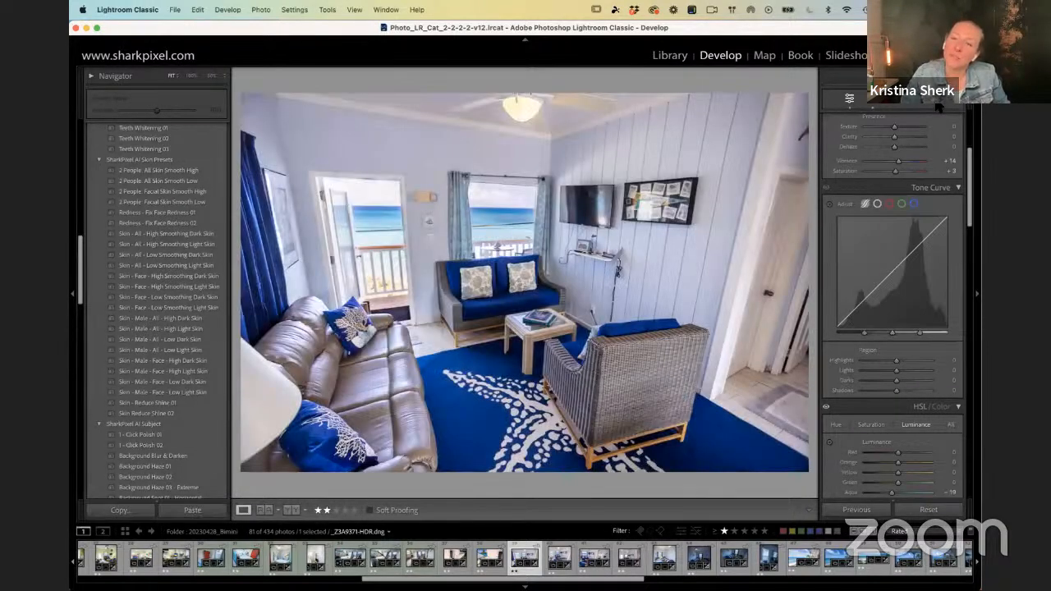
left_click(937, 102)
left_click(836, 156)
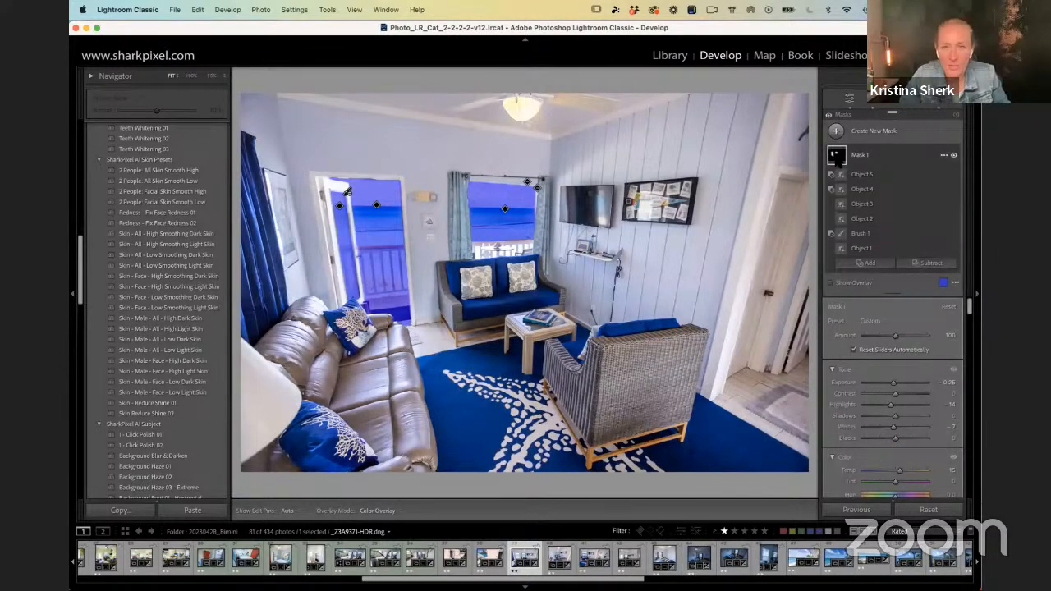
left_click(953, 155)
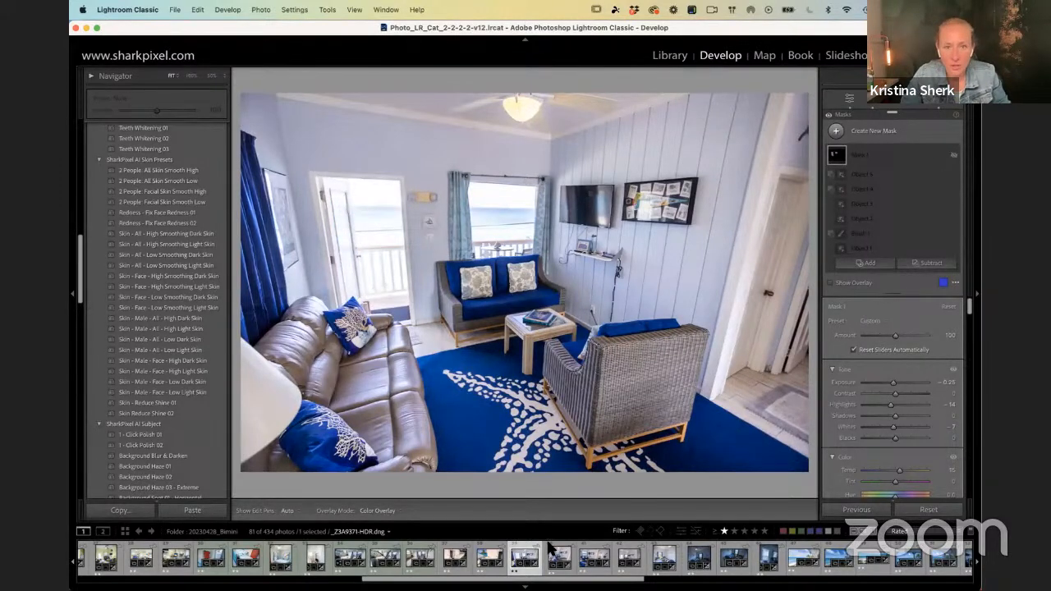
Step: Create a new Objects mask by brushing with a reduced brush size over the window view between the curtains behind the blue sofa
left_click(837, 132)
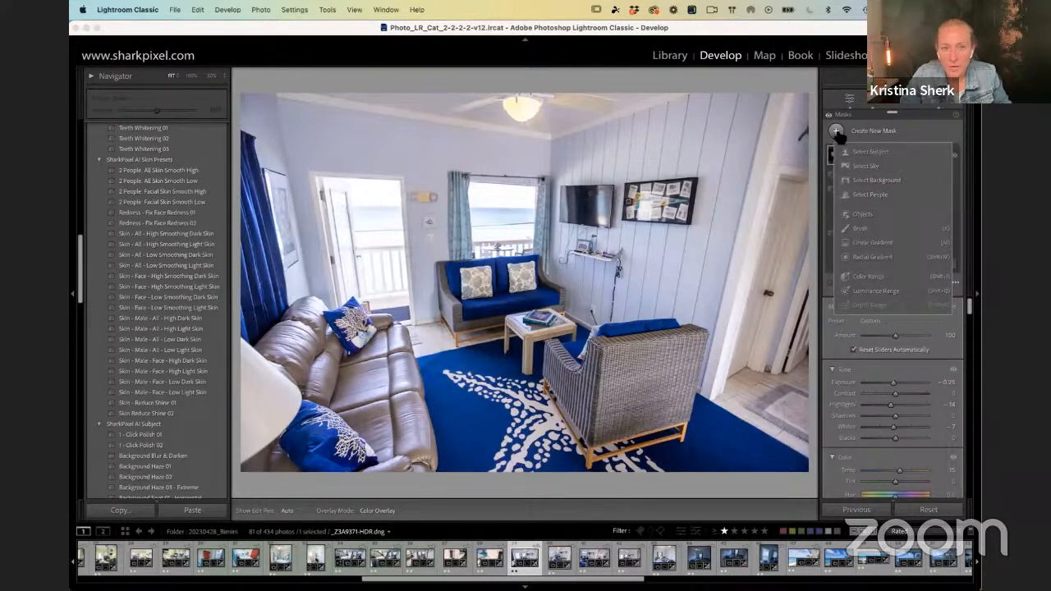
left_click(854, 215)
key("super+equal")
key("super+equal")
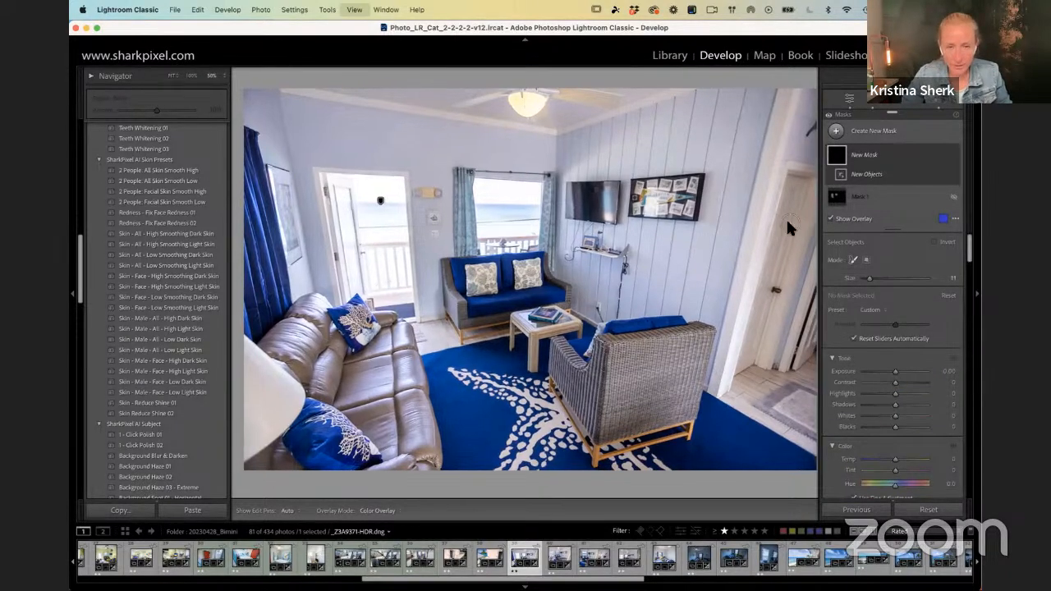
key("super+equal")
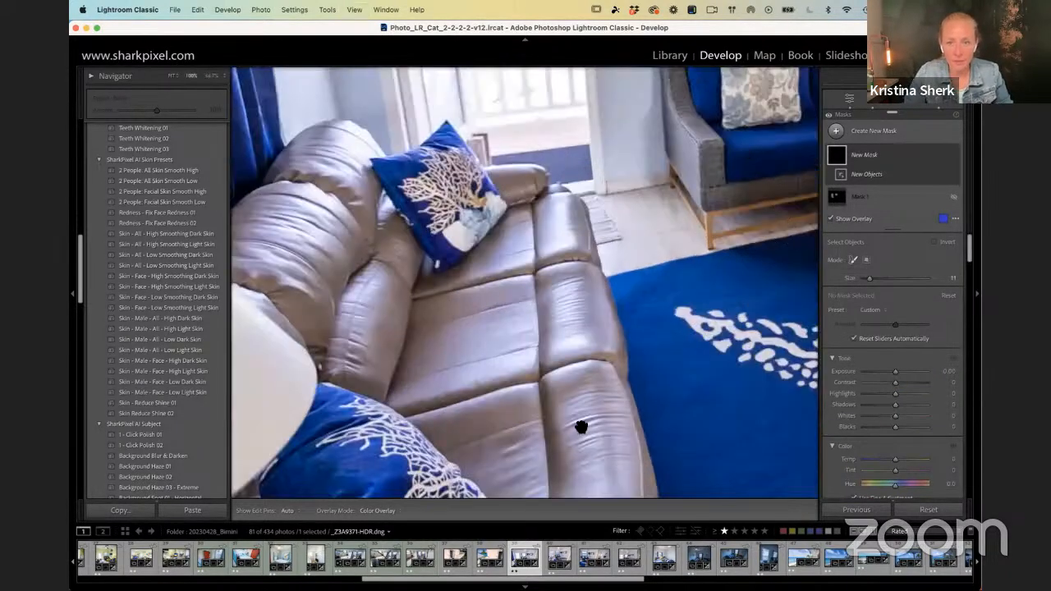
left_click_drag(748, 169, 531, 440)
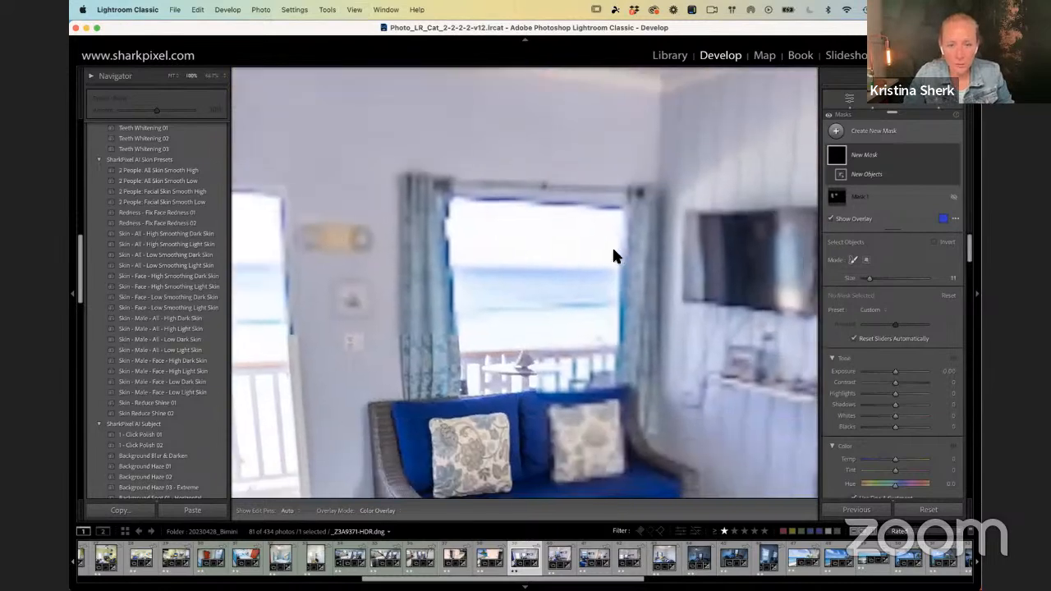
key("super+equal")
key("super+minus")
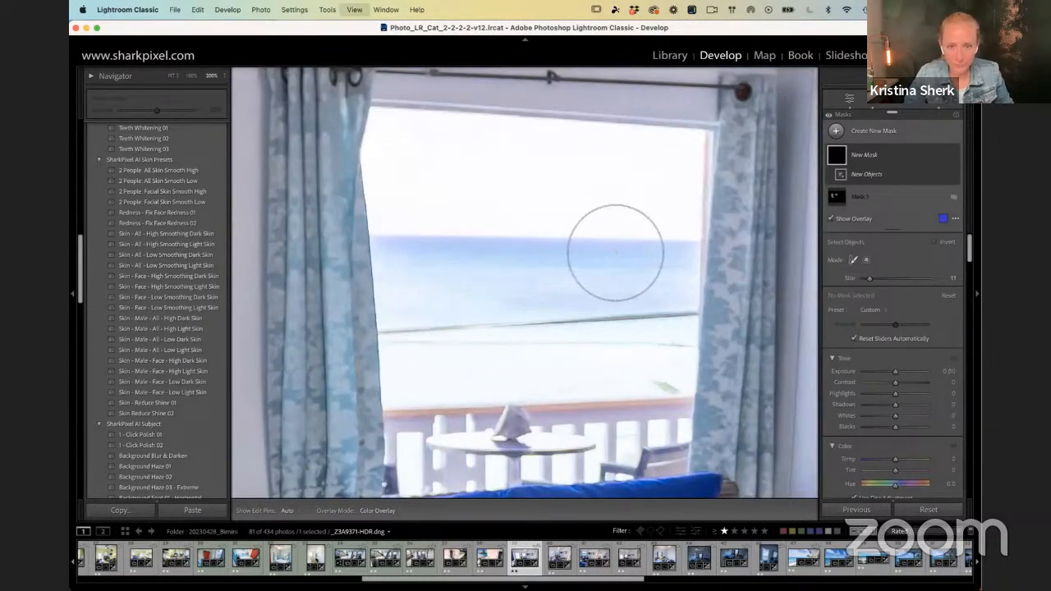
key("bracketleft")
key("bracketleft")
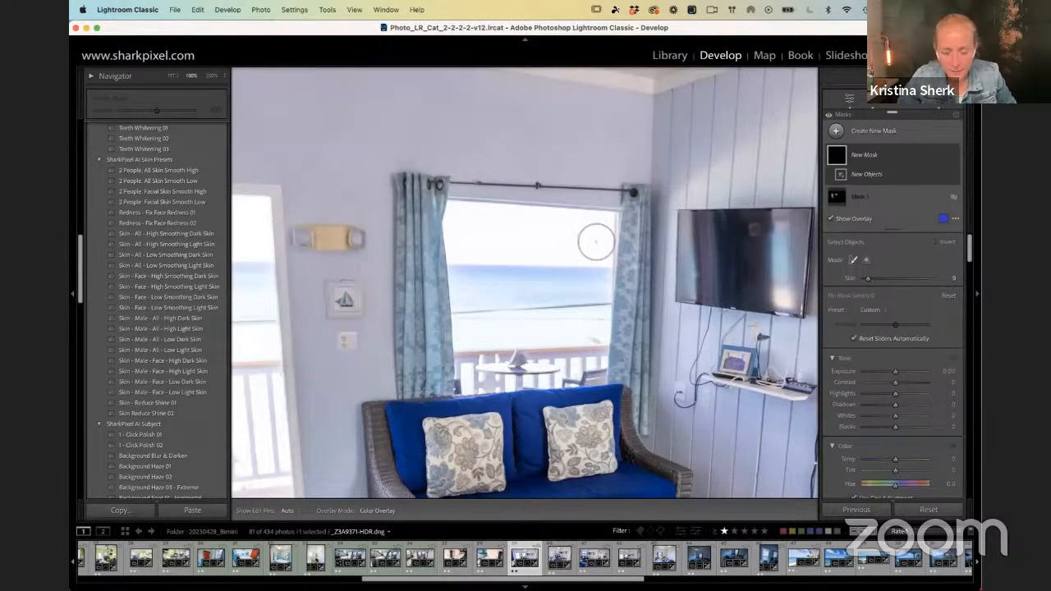
key("bracketleft")
key("bracketleft")
key("bracketleft")
mouse_move(604, 223)
left_mouse_down()
mouse_move(597, 283)
mouse_move(604, 267)
left_mouse_up()
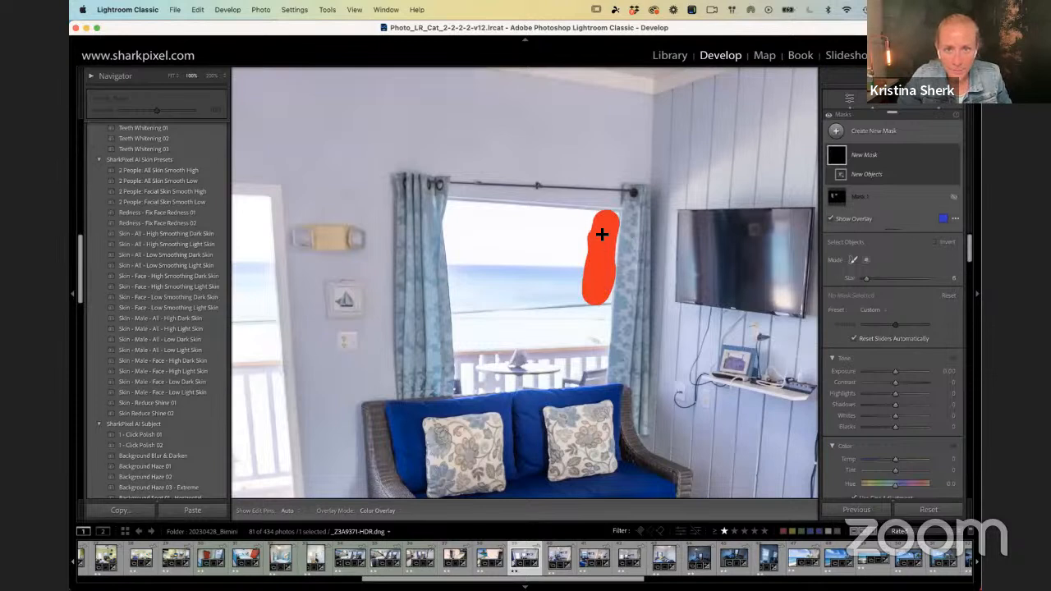
mouse_move(611, 225)
left_mouse_down()
mouse_move(456, 213)
mouse_move(469, 374)
mouse_move(472, 356)
mouse_move(603, 347)
mouse_move(604, 311)
left_mouse_up()
mouse_move(599, 270)
left_mouse_down()
mouse_move(591, 243)
mouse_move(587, 332)
mouse_move(574, 242)
mouse_move(562, 332)
mouse_move(549, 231)
mouse_move(549, 337)
mouse_move(525, 334)
mouse_move(536, 229)
mouse_move(510, 287)
mouse_move(515, 341)
mouse_move(468, 341)
mouse_move(467, 234)
mouse_move(508, 226)
mouse_move(496, 249)
mouse_move(487, 335)
left_mouse_up()
left_click_drag(488, 244, 490, 245)
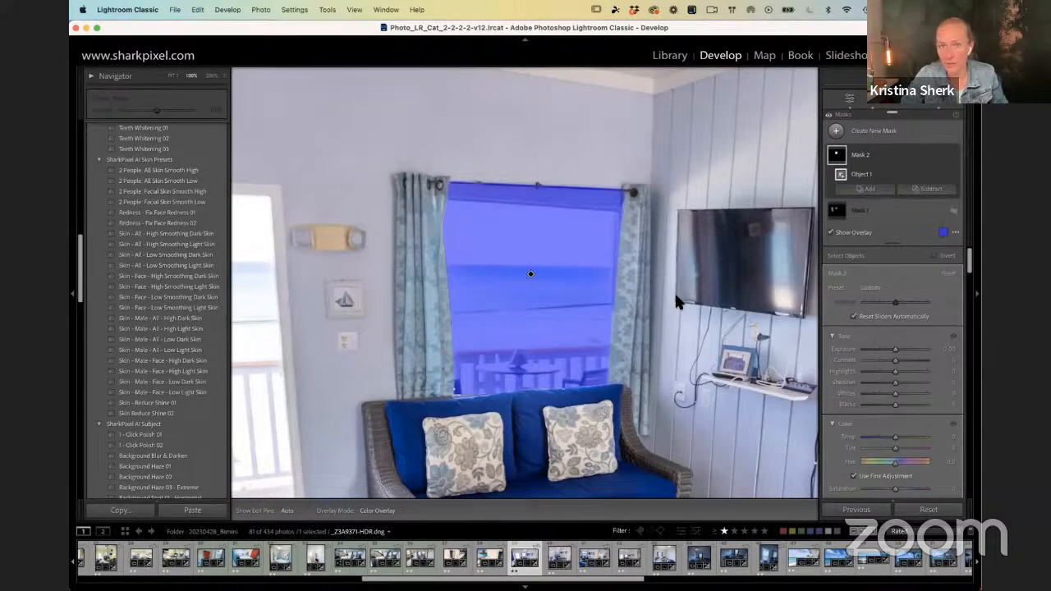
key("F1")
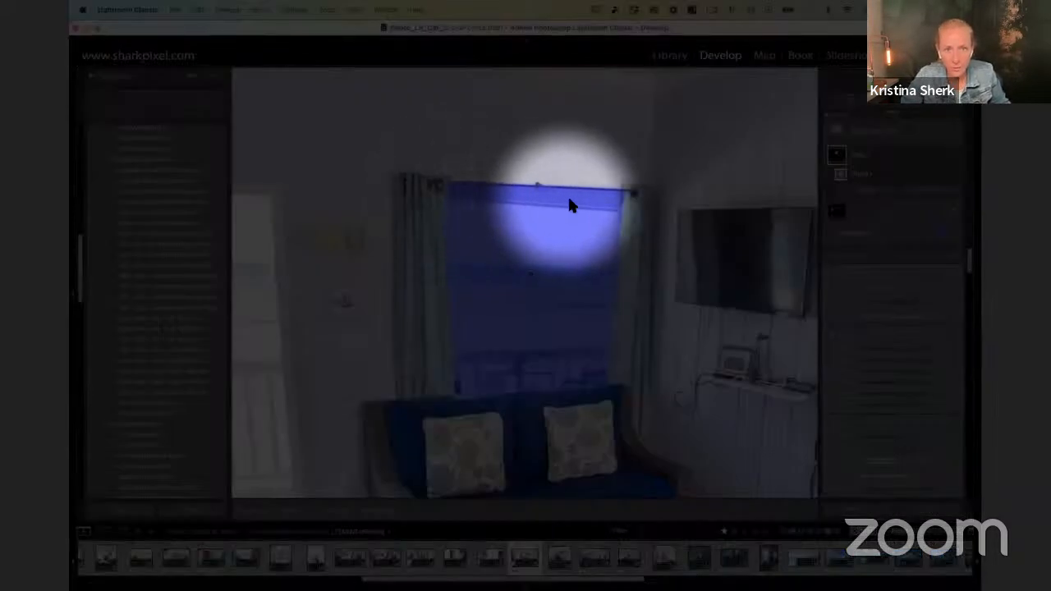
key("F1")
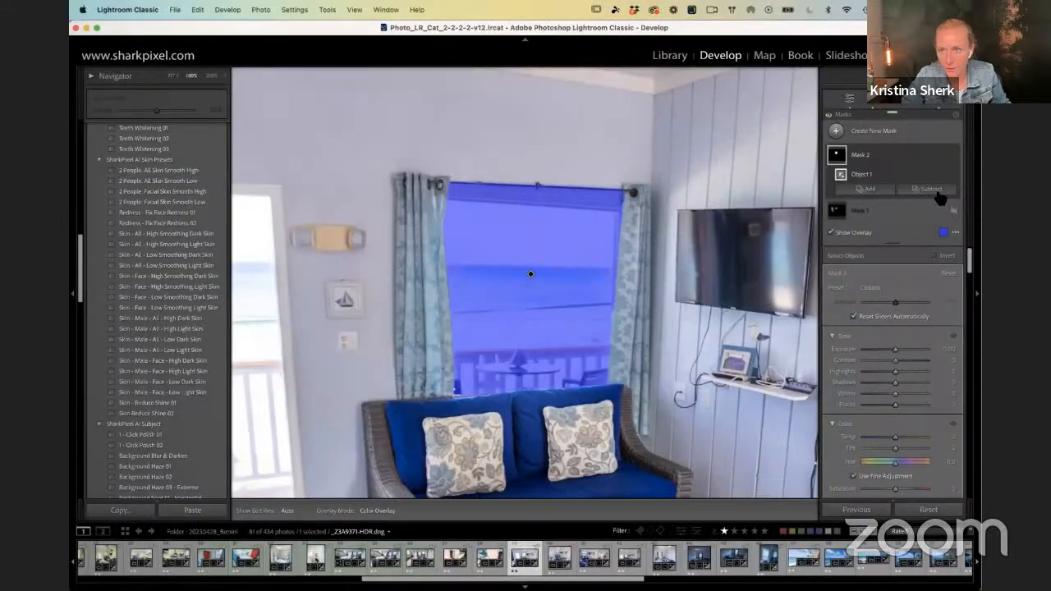
key("F1")
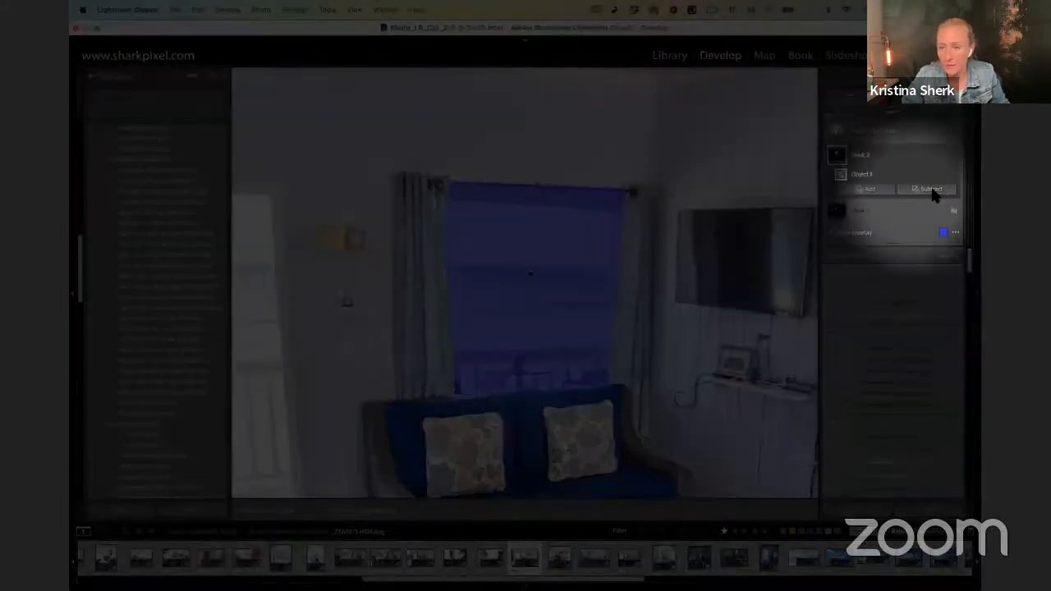
Step: Subtract the strip along the curtain rod above the window from Mask 2 with an Objects selection
left_click(932, 190)
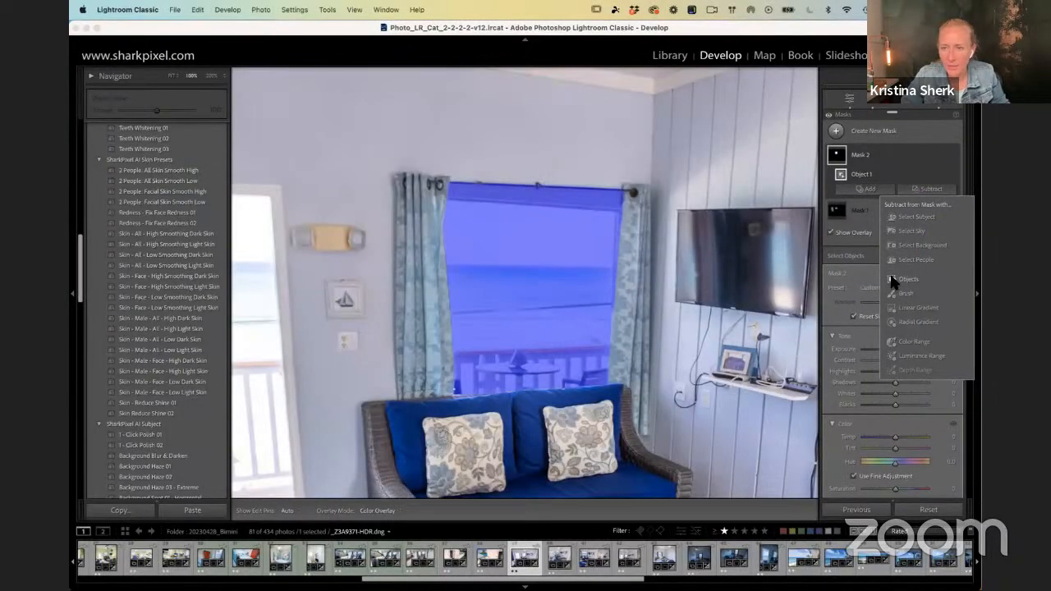
left_click(893, 281)
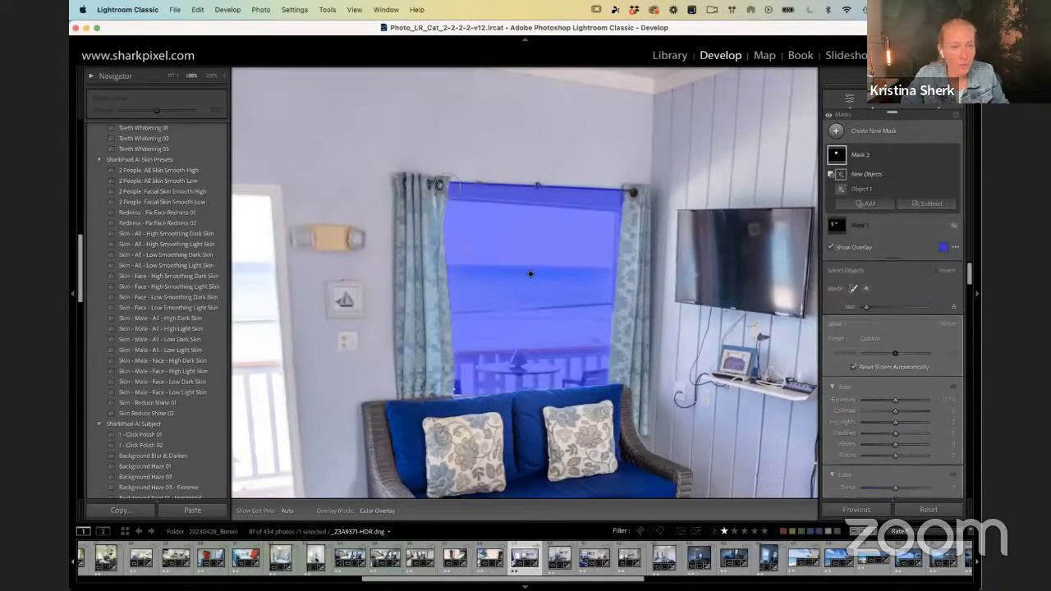
left_click(450, 183)
left_click_drag(491, 190, 633, 202)
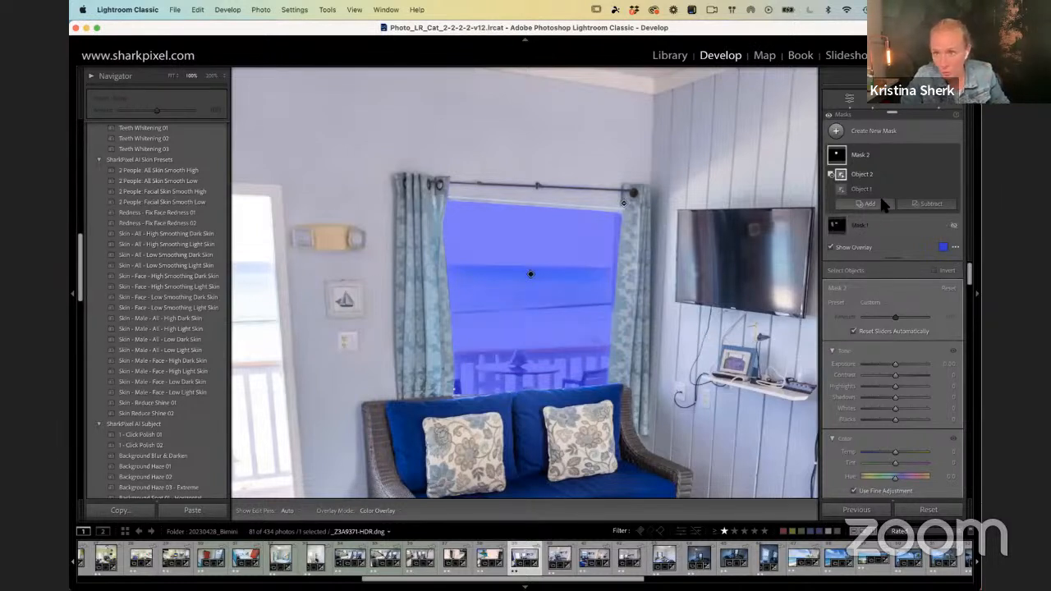
Step: Subtract the curtain edge beside the TV wall from Mask 2 with Objects and lower the mask's Exposure to about -1.17
left_click(918, 206)
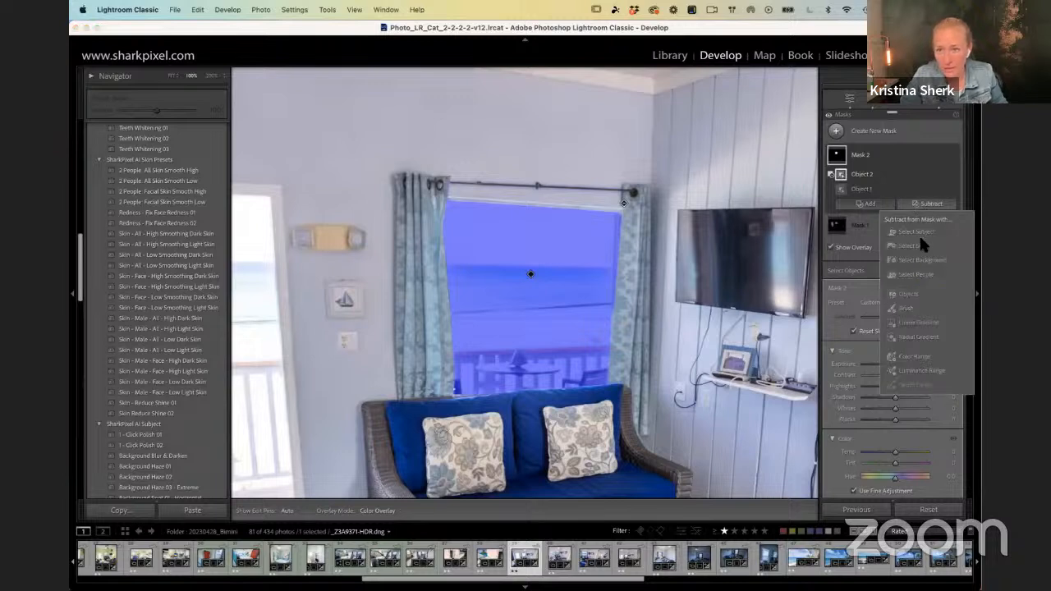
left_click(906, 294)
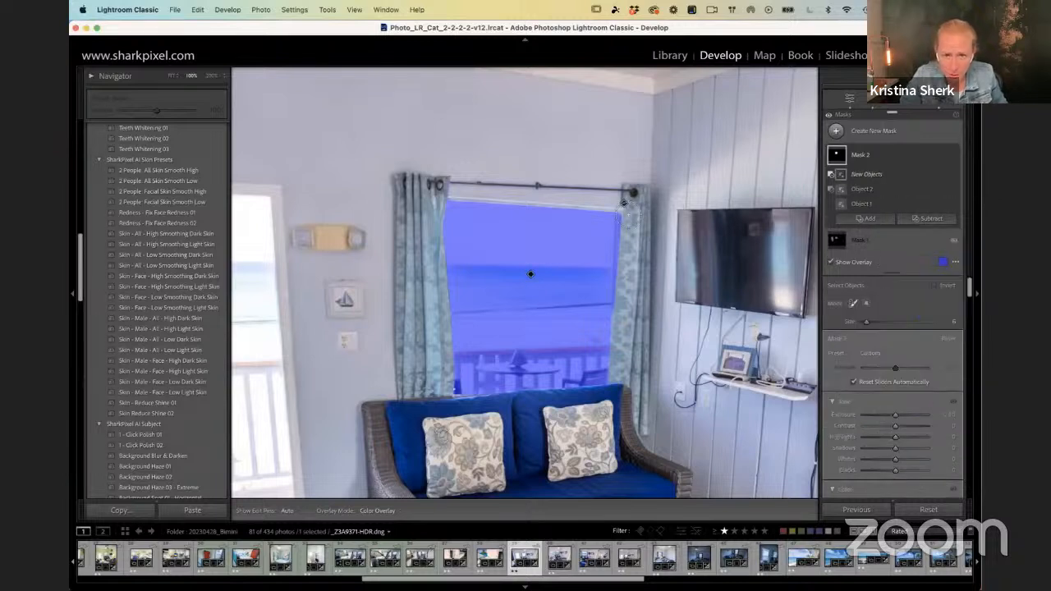
left_click(631, 216)
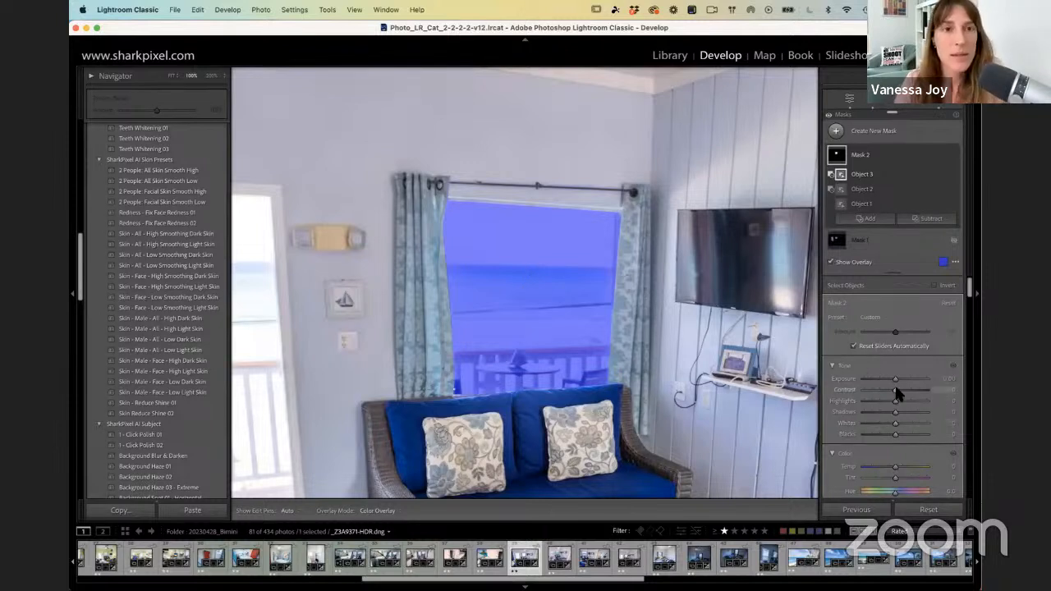
left_click_drag(896, 383, 879, 381)
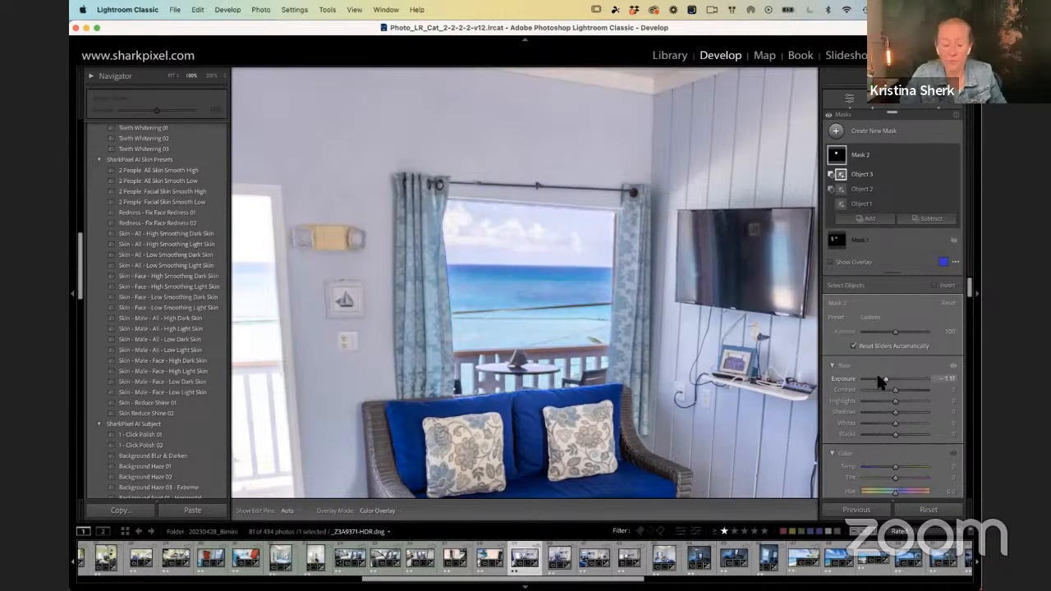
Step: Create a new Objects mask over the patterned pillow nearest the TV on the blue sofa
key("super+minus")
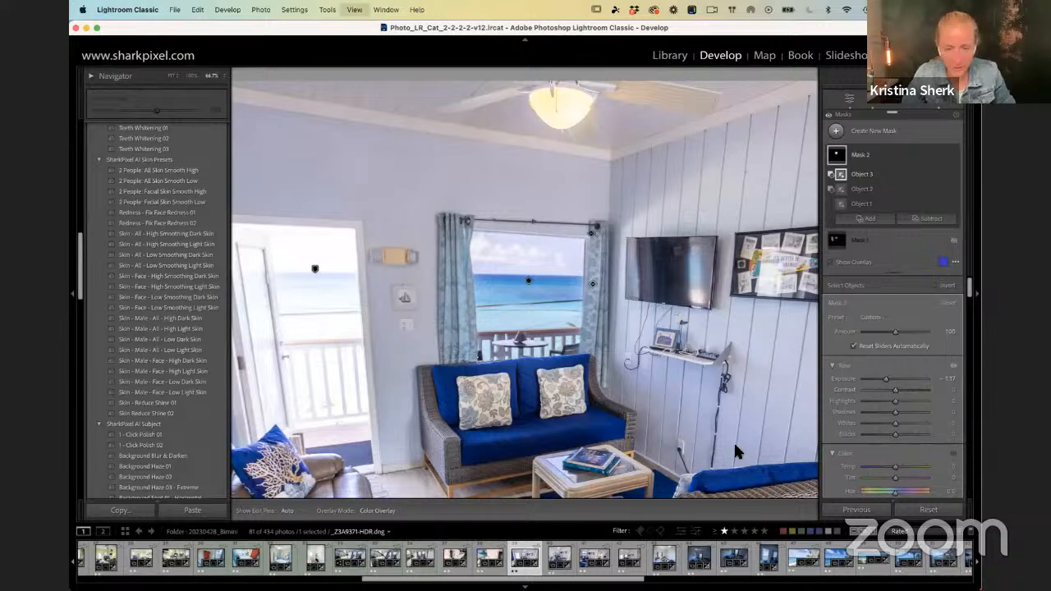
key("super+equal")
left_click_drag(609, 473, 571, 371)
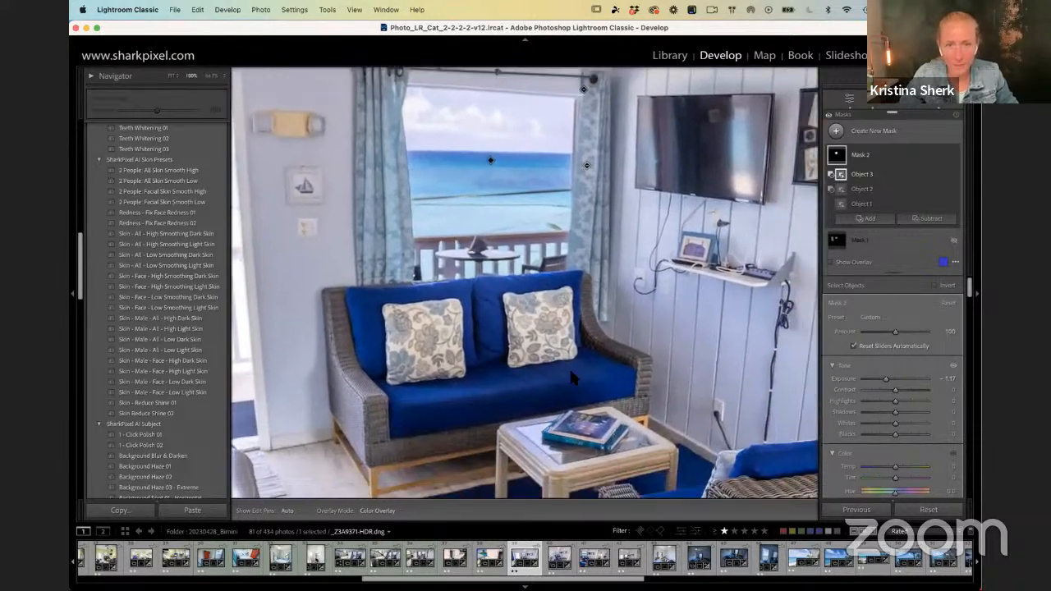
left_click(836, 130)
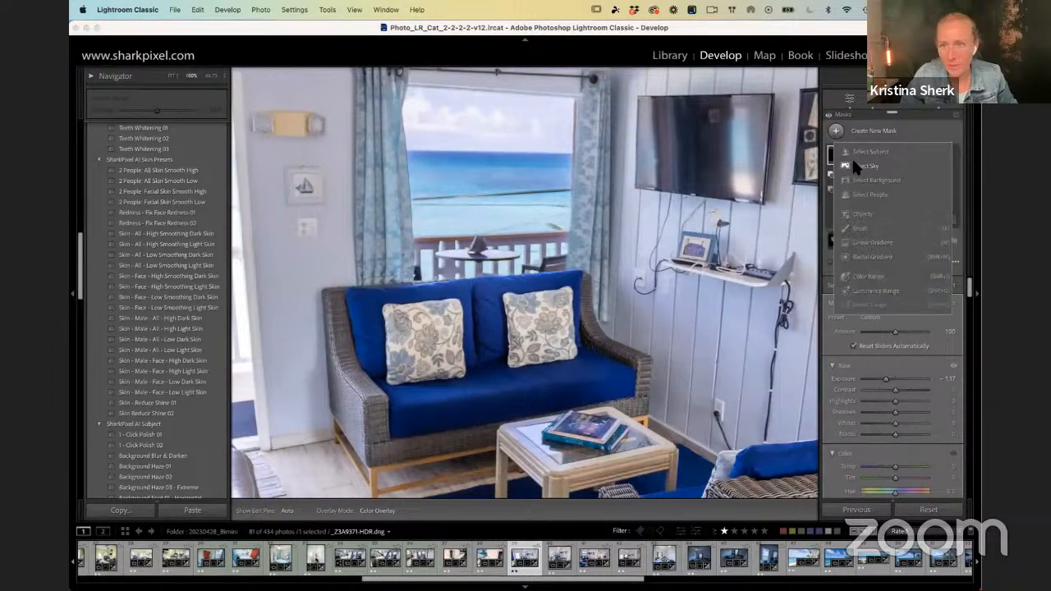
left_click(860, 212)
mouse_move(520, 359)
left_mouse_down()
mouse_move(513, 301)
mouse_move(566, 299)
mouse_move(569, 354)
mouse_move(529, 352)
mouse_move(528, 316)
mouse_move(559, 314)
mouse_move(549, 337)
left_mouse_up()
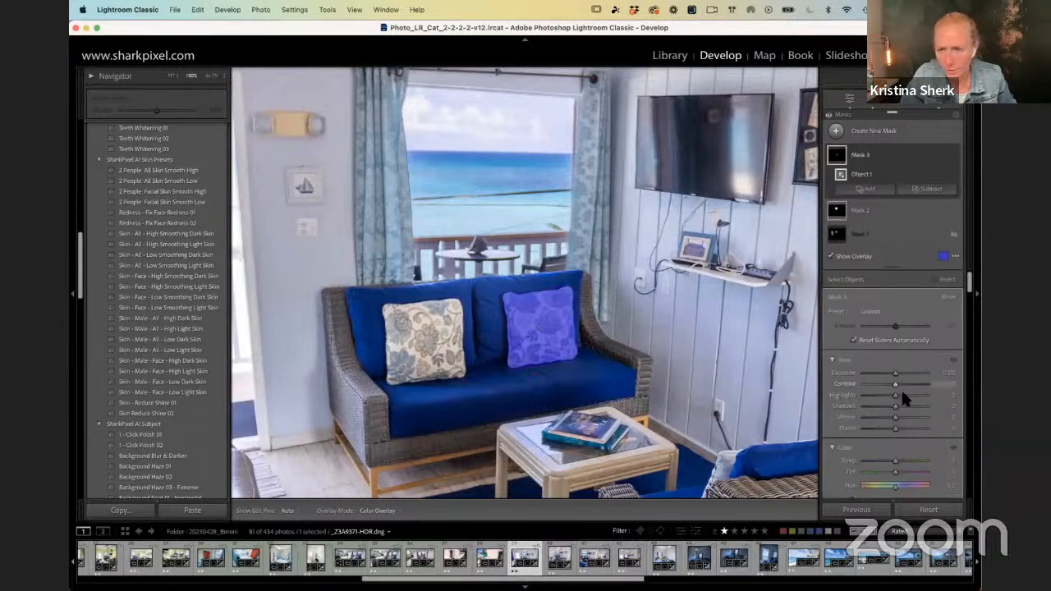
Step: Warm the pillow mask by setting Temp to about 64 and Tint to about 70
left_click_drag(896, 461, 917, 462)
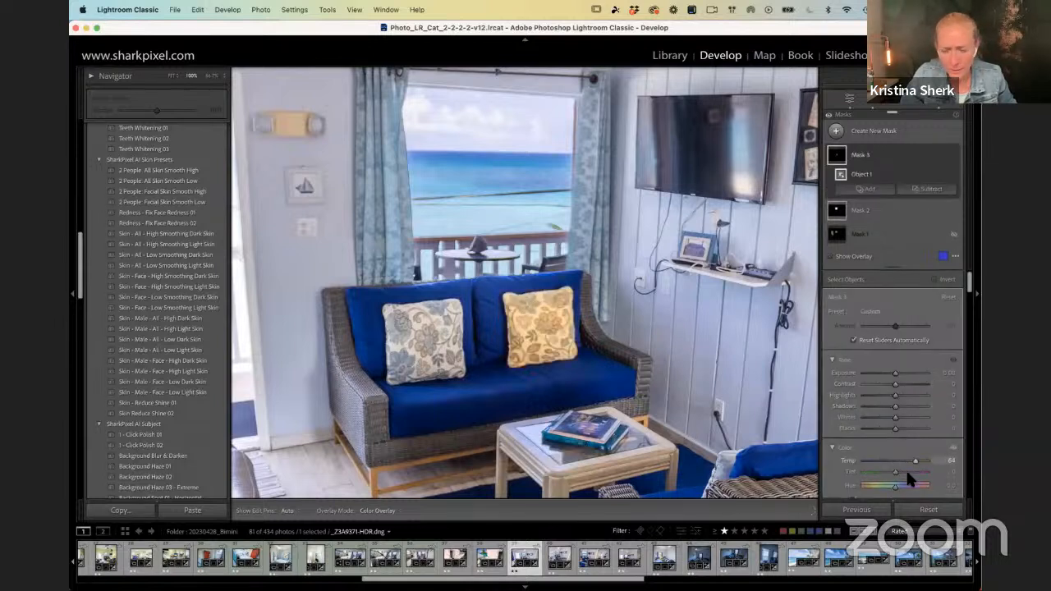
scroll(904, 456, "down", 3)
left_click_drag(894, 383, 918, 383)
Step: Try a blue colour tint with hue 219 and saturation 100 on the pillow mask and deny the screen recording request
left_click(921, 440)
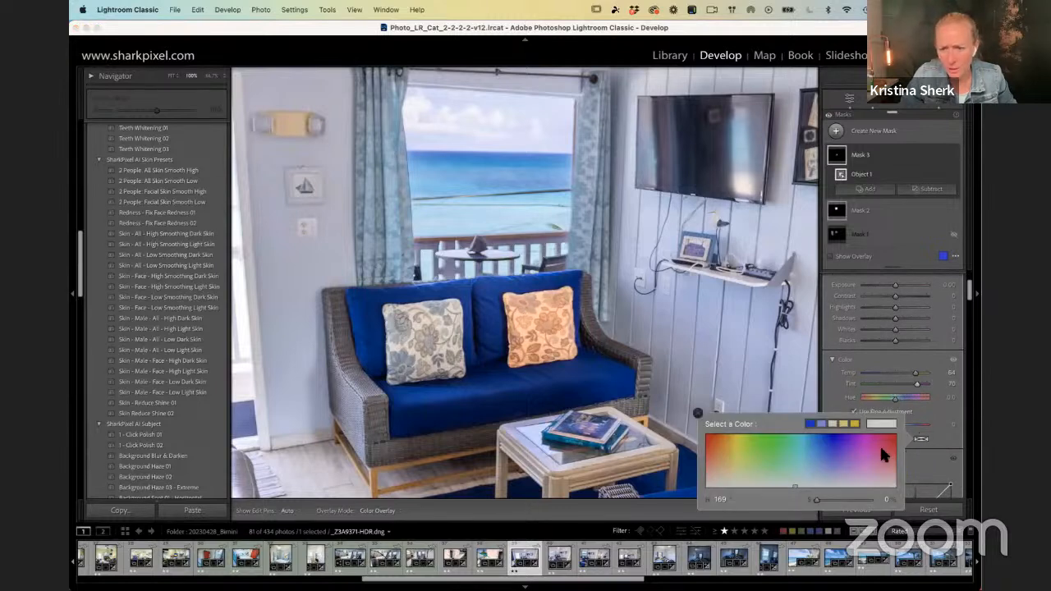
left_click_drag(731, 446, 691, 456)
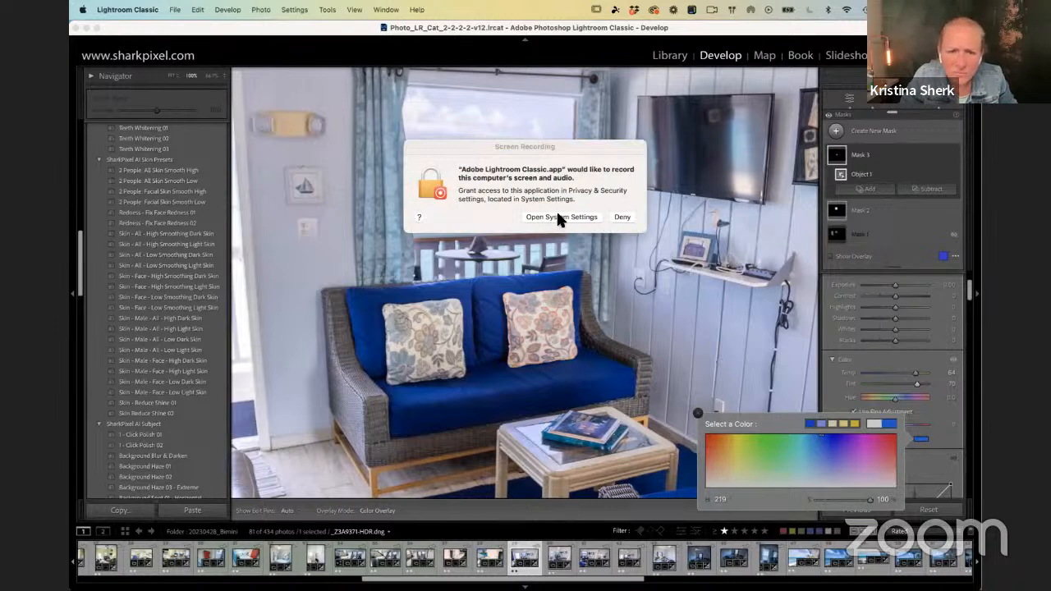
left_click(621, 218)
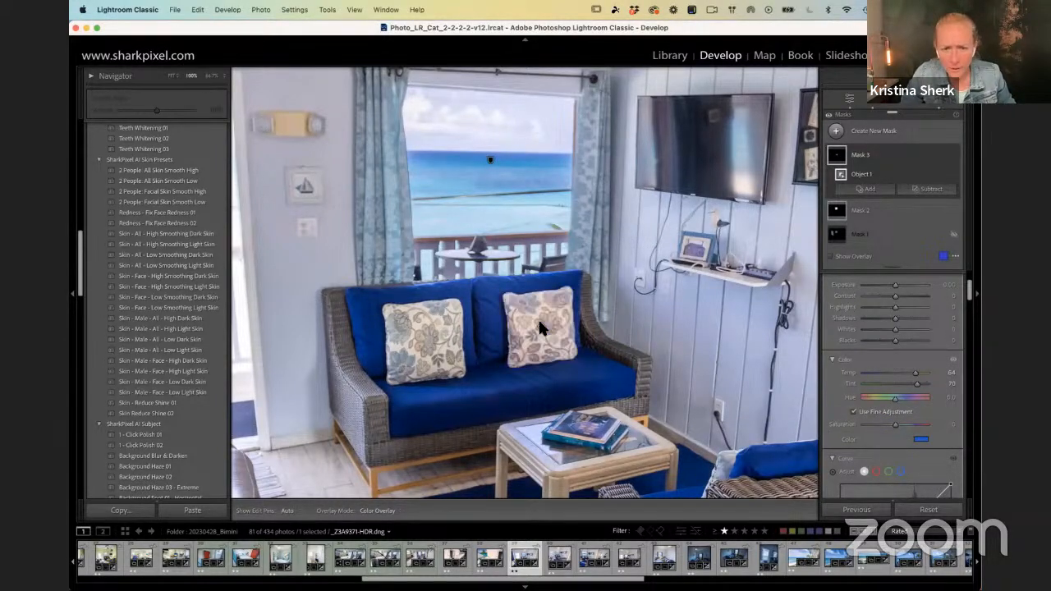
Step: Set the pillow mask's Temp to about 87 and its colour tint to orange with hue 17 and saturation 66
left_click_drag(916, 374, 922, 374)
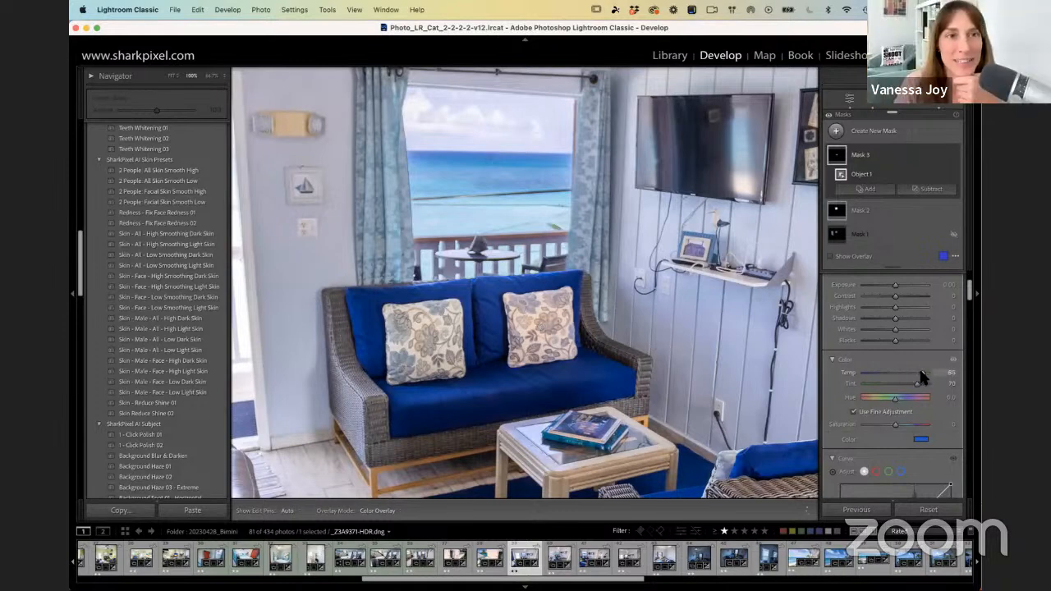
left_click(920, 439)
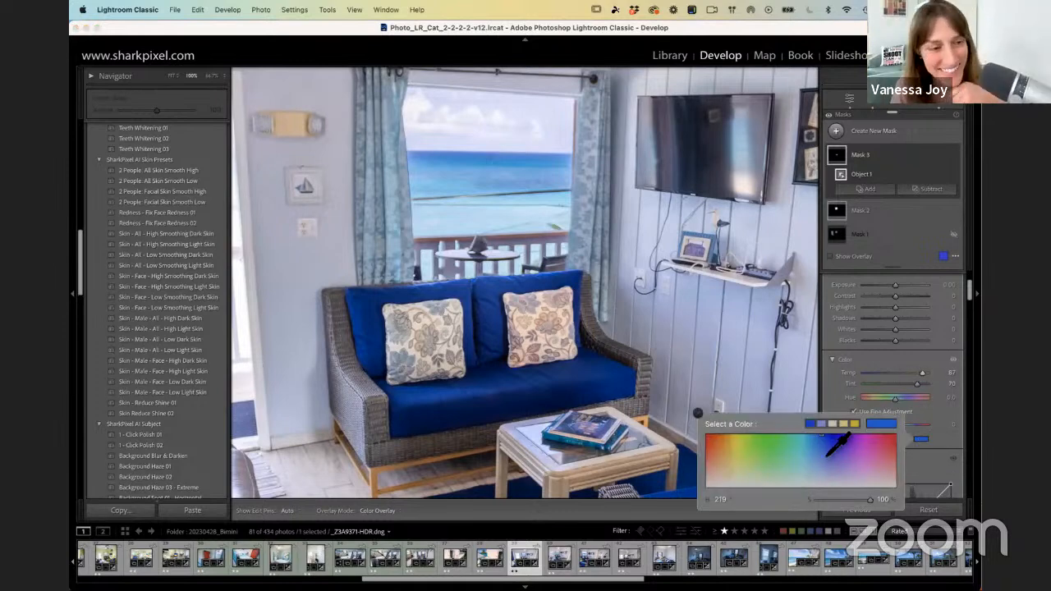
left_click_drag(830, 450, 714, 451)
key("Return")
left_click(922, 439)
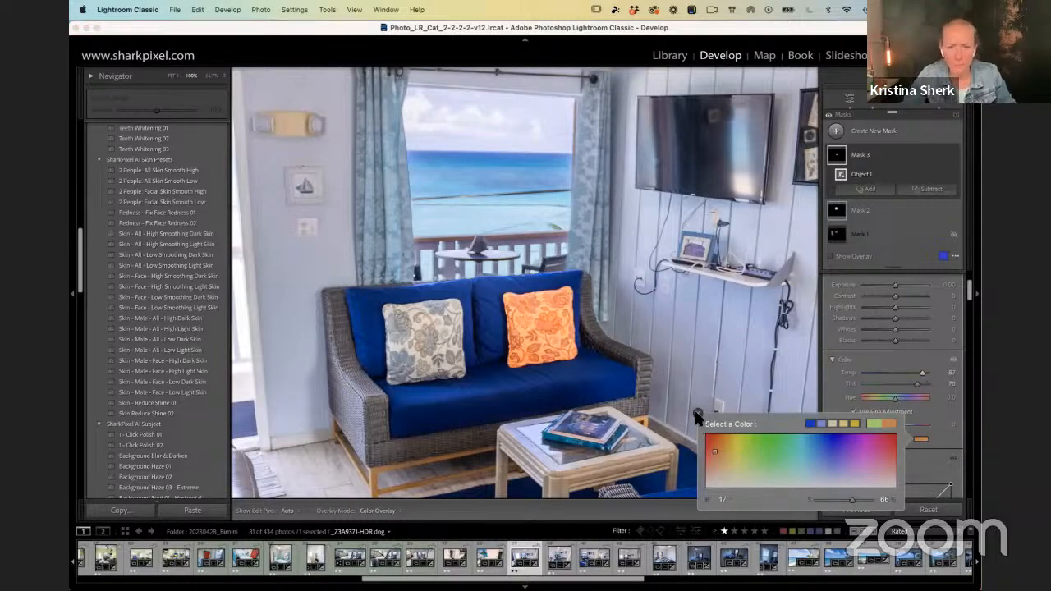
left_click(698, 413)
Step: Create a new Objects mask over the white starfish pattern on the blue rug and inspect its coverage up close
key("super+minus")
key("super+minus")
key("super+minus")
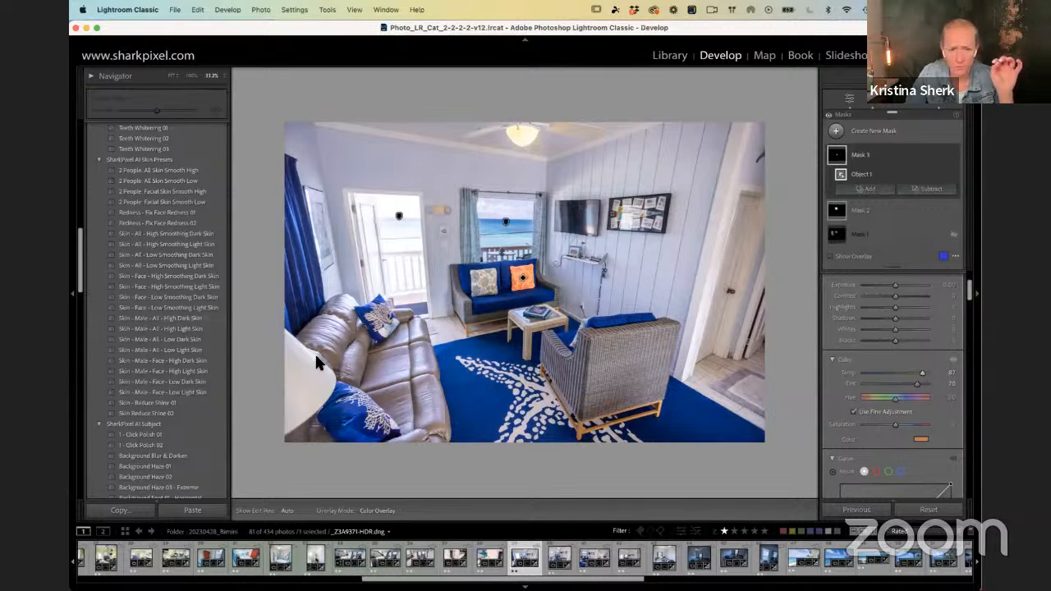
left_click(836, 132)
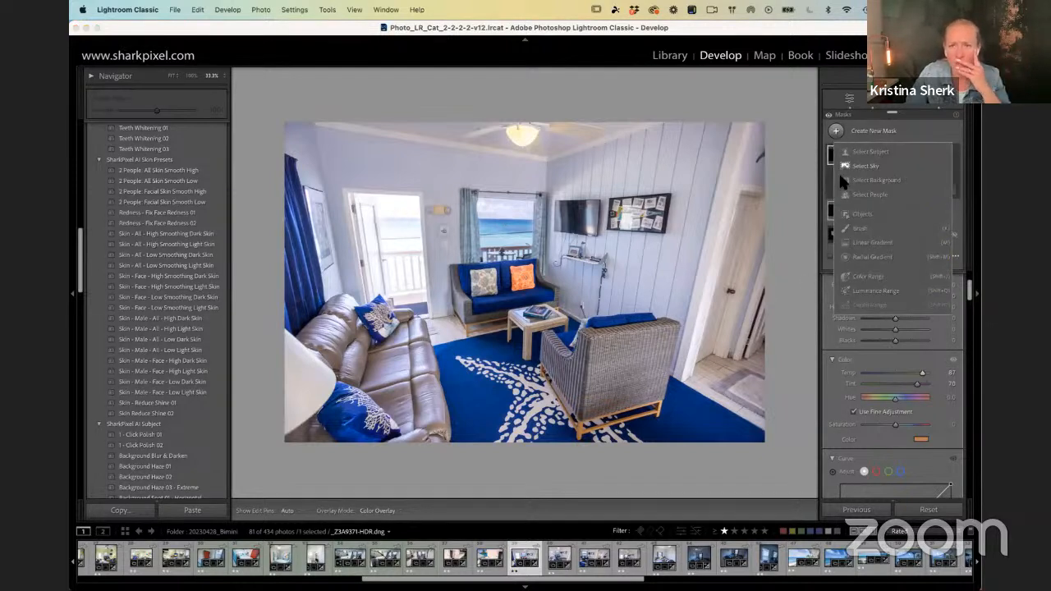
left_click(866, 212)
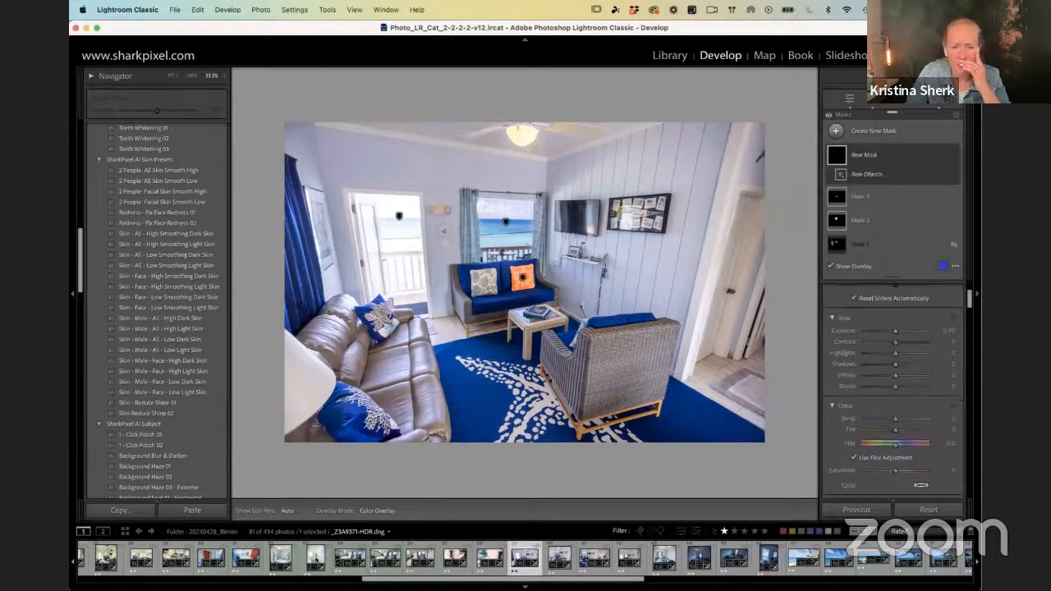
mouse_move(492, 368)
left_mouse_down()
mouse_move(457, 363)
mouse_move(535, 381)
mouse_move(494, 374)
mouse_move(503, 389)
mouse_move(528, 392)
mouse_move(497, 452)
mouse_move(538, 441)
mouse_move(555, 419)
mouse_move(537, 375)
mouse_move(538, 413)
mouse_move(516, 447)
mouse_move(535, 399)
left_mouse_up()
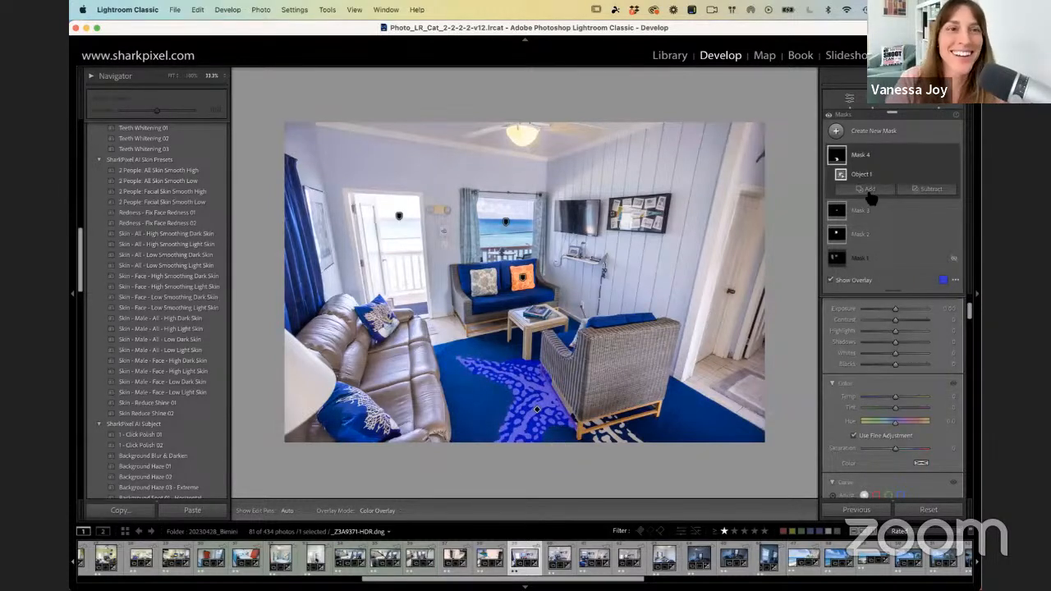
key("super+equal")
key("super+equal")
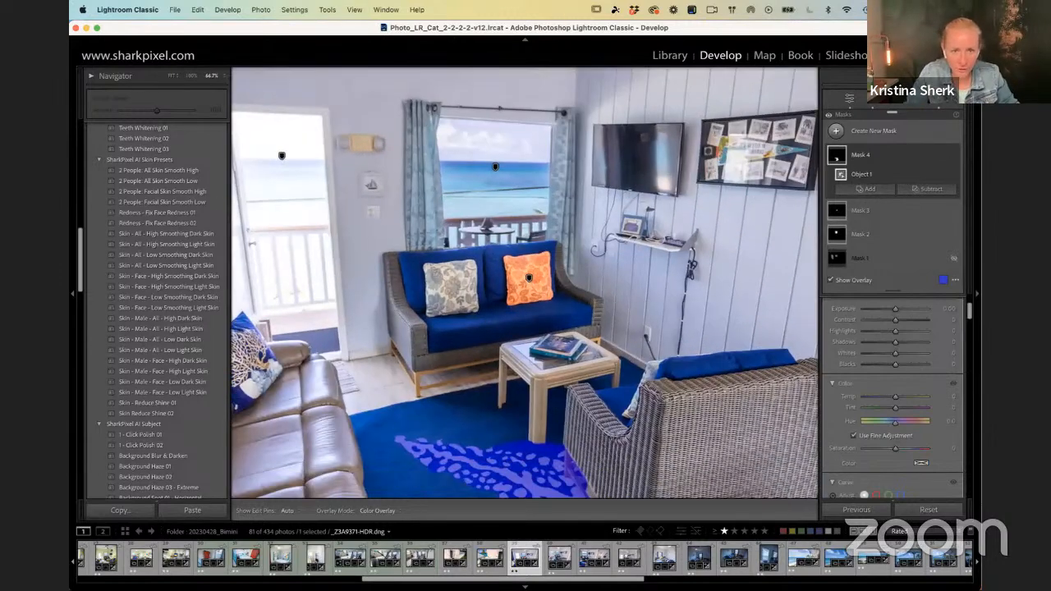
left_click_drag(779, 374, 737, 165)
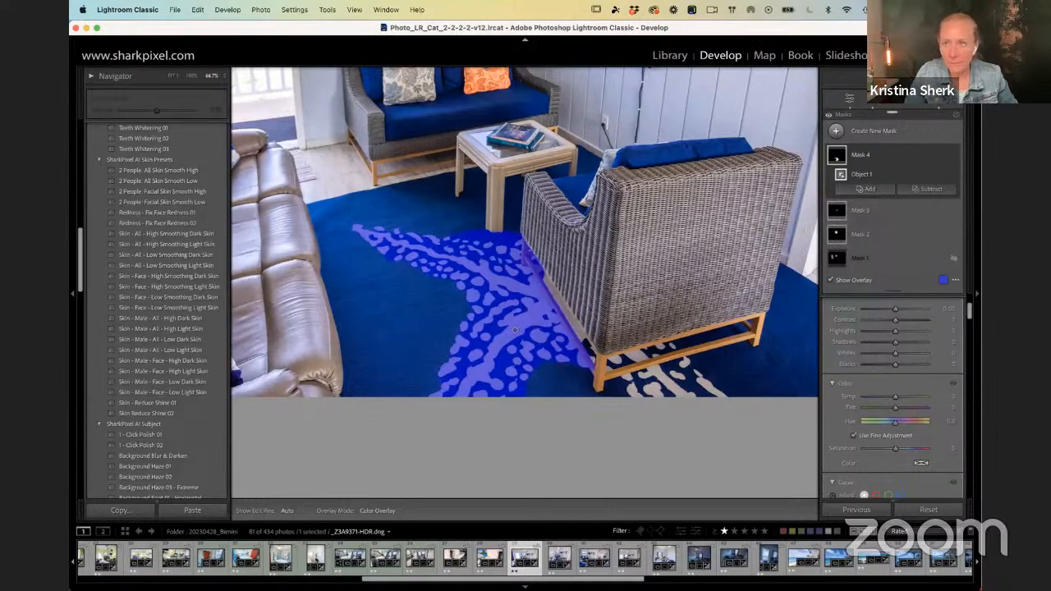
Step: Move the Lightroom and browser windows aside and close the calendar to uncover the desktop folders
left_click_drag(904, 27, 704, 32)
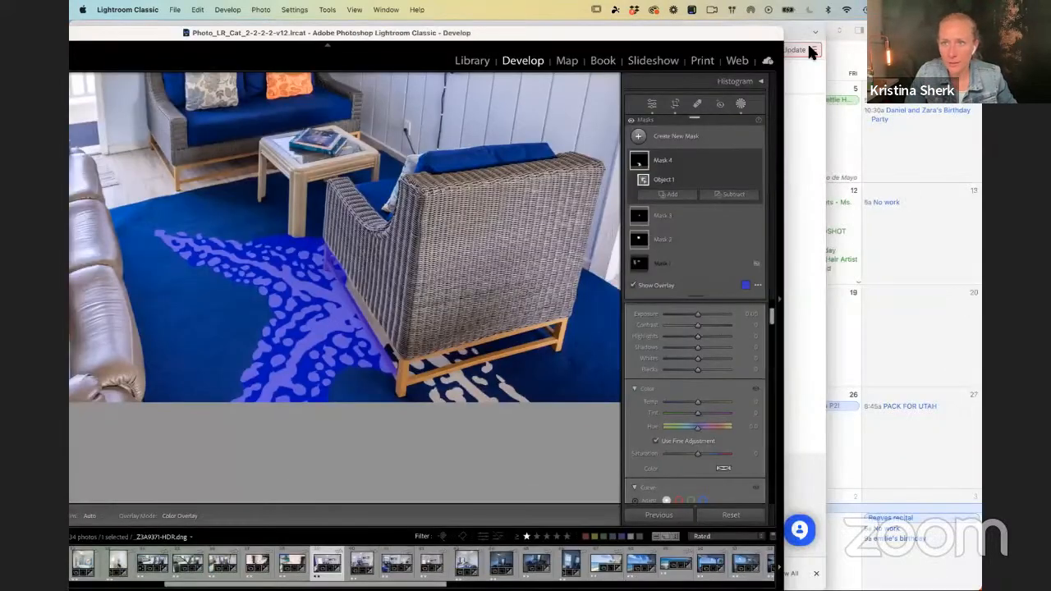
left_click(912, 74)
left_click(79, 30)
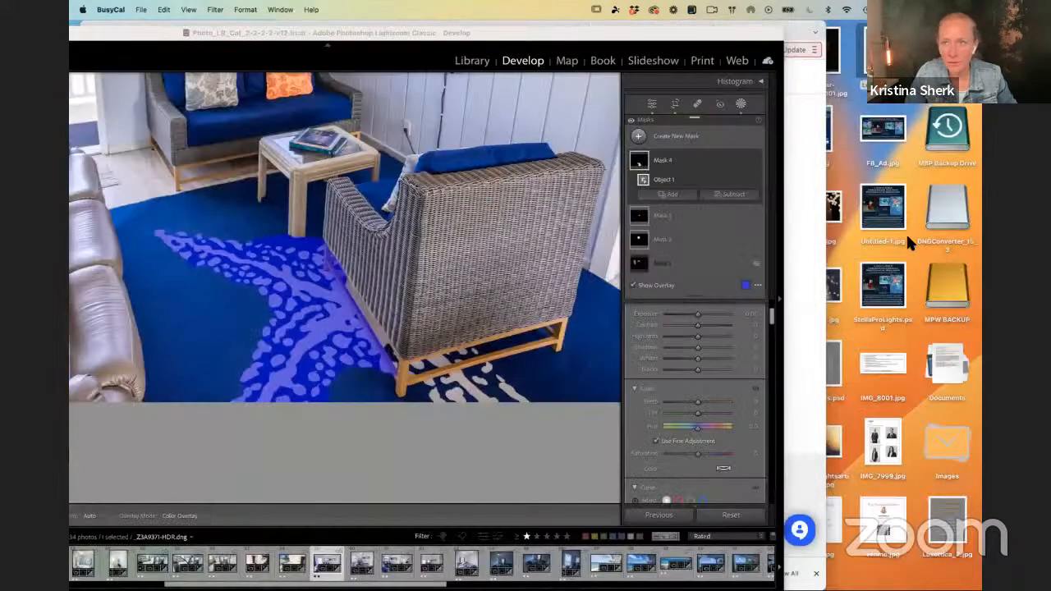
left_click(941, 447)
left_click(951, 449)
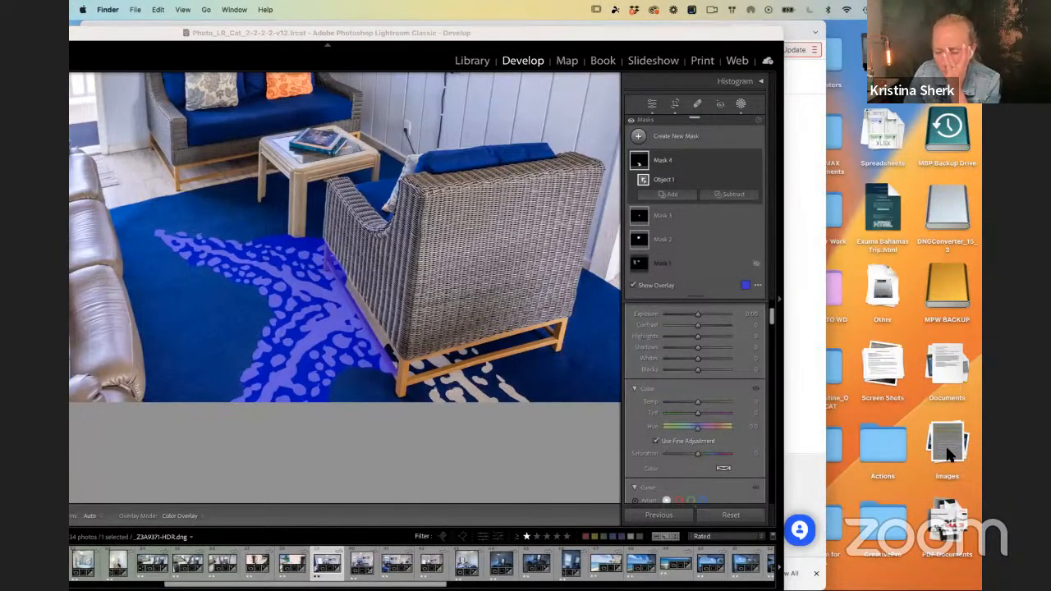
left_click(887, 532)
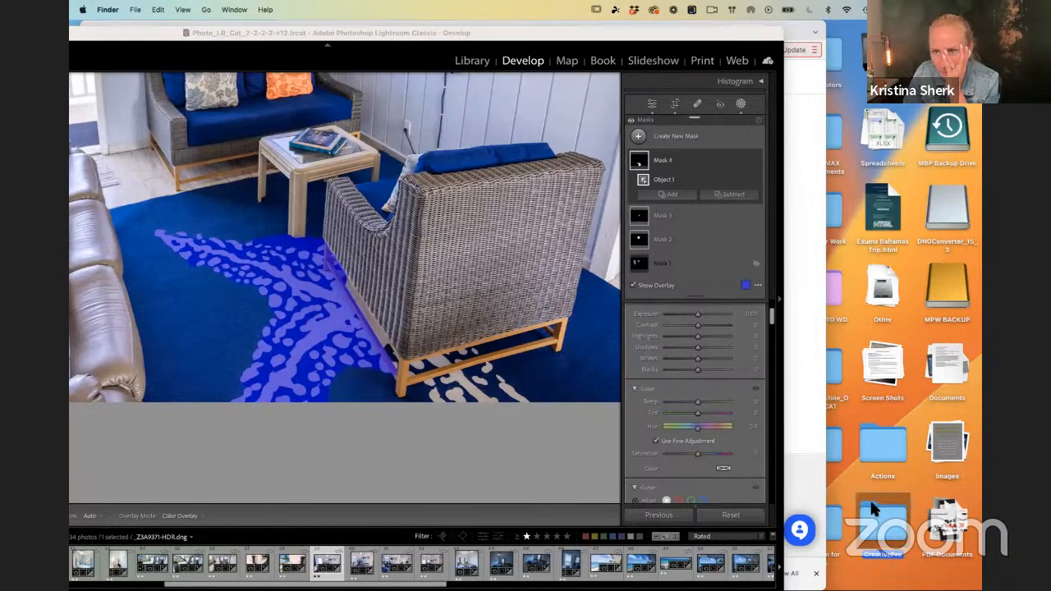
left_click_drag(803, 28, 598, 162)
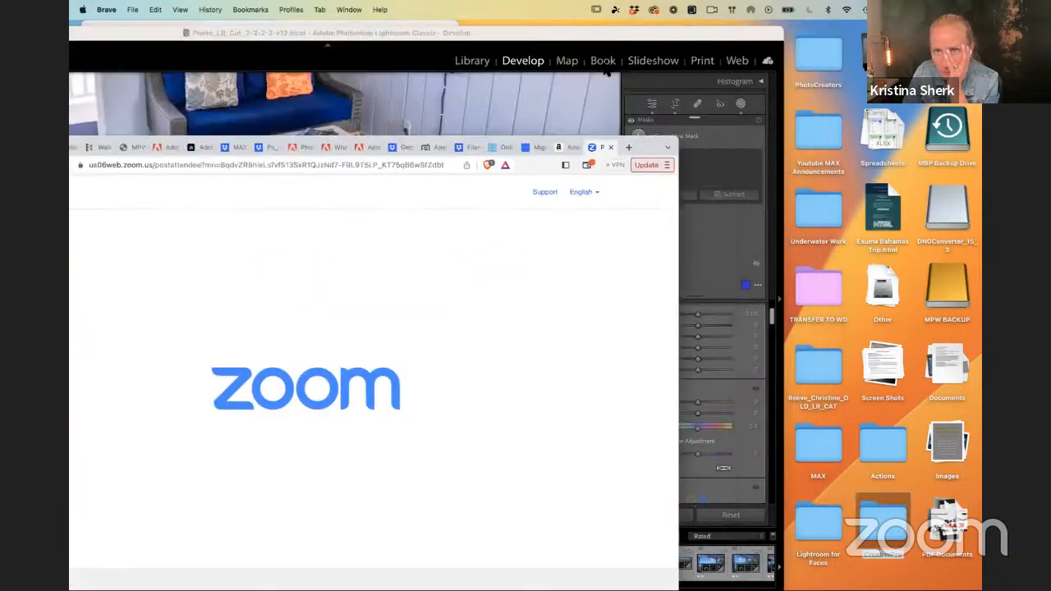
left_click(597, 33)
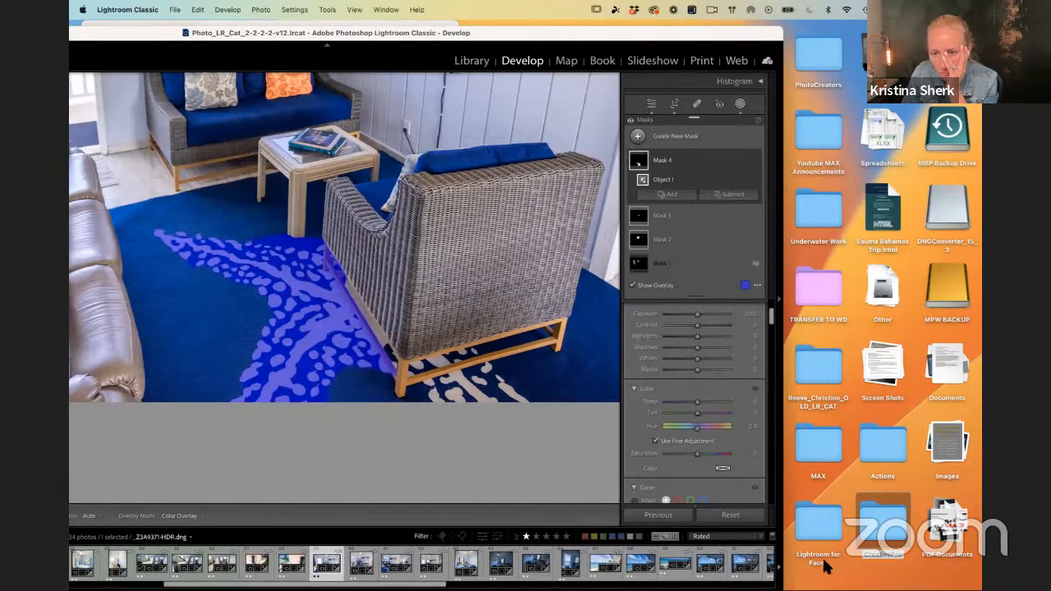
Step: Open the Lightroom for Faces folder in Finder and preview the Intersect_Meaning.psd diagram
left_click(816, 536)
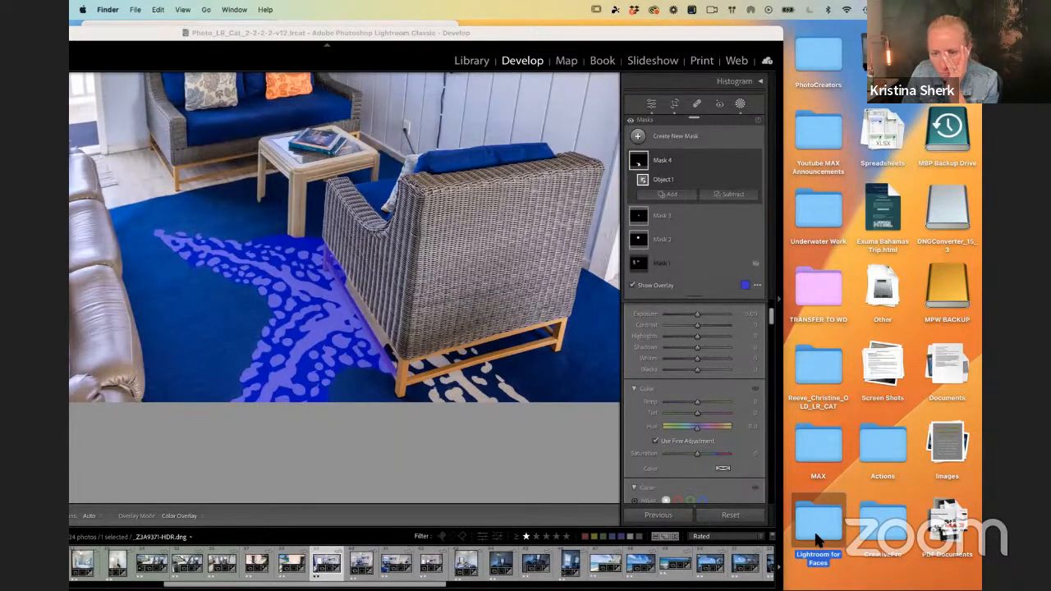
double_click(816, 536)
left_click(427, 524)
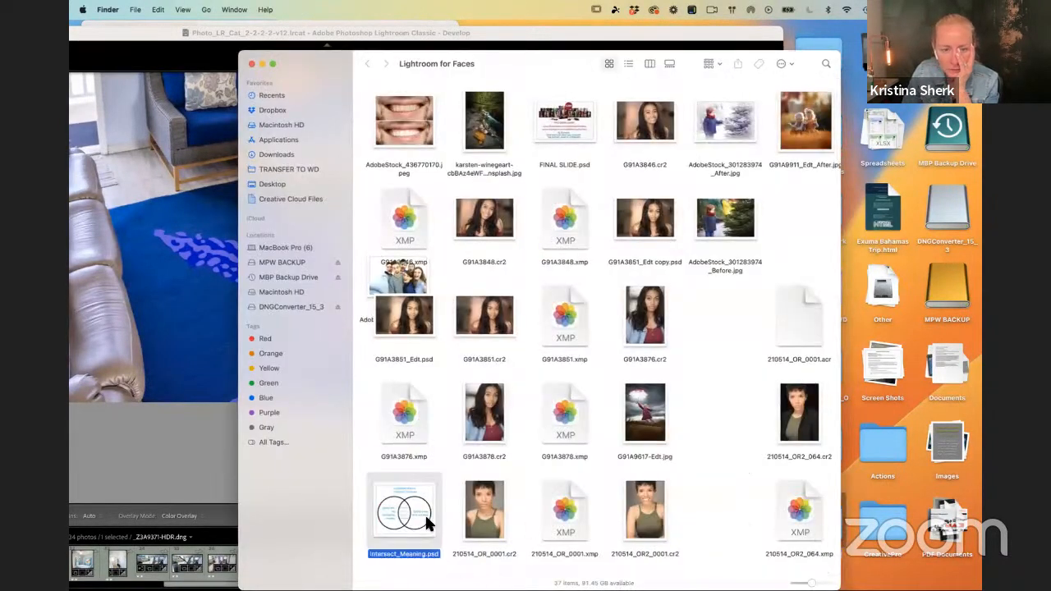
key("space")
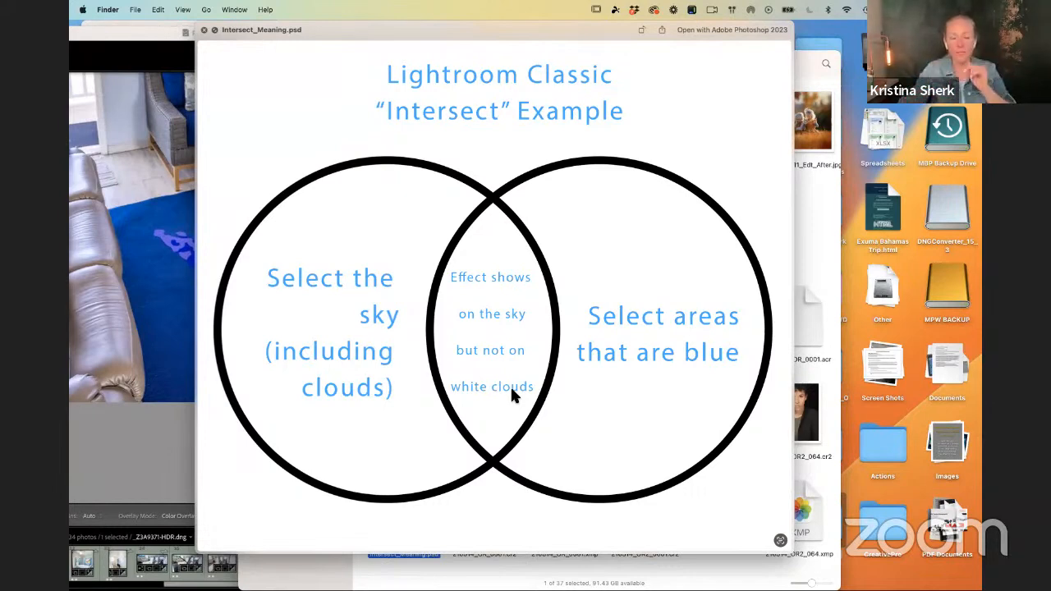
left_click(205, 30)
Step: Return to Lightroom Classic and intersect the starfish mask with a Luminance Range whose lower limit is about 45
left_click_drag(166, 32, 365, 5)
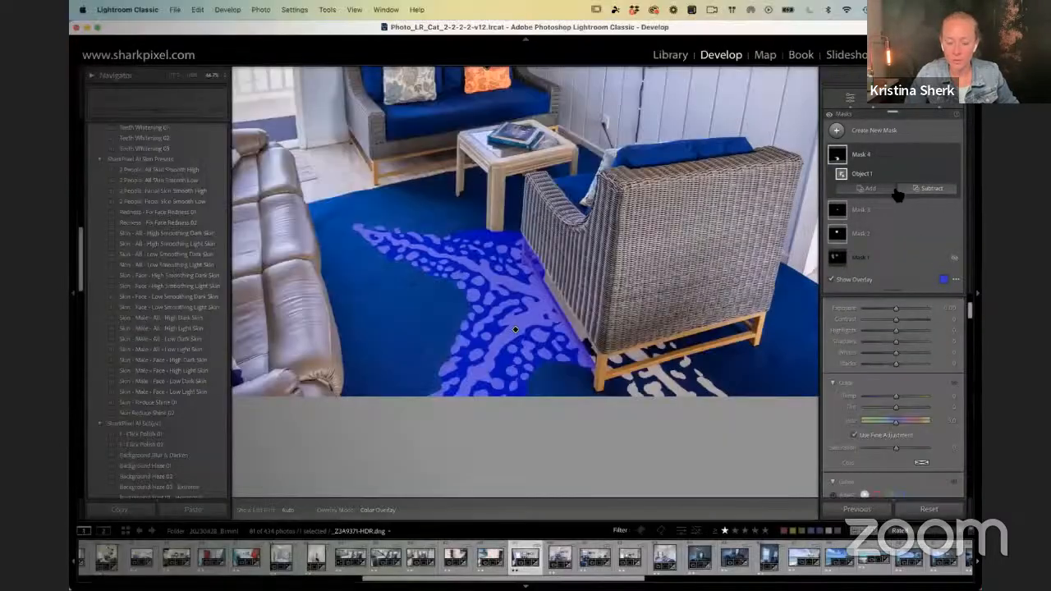
left_click(899, 190, "alt")
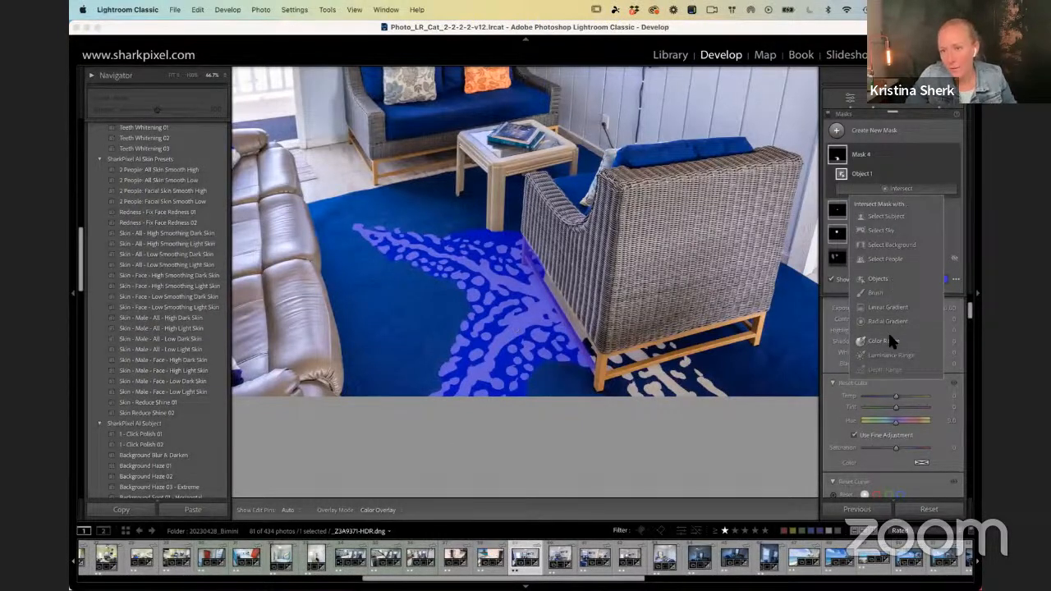
left_click(886, 353)
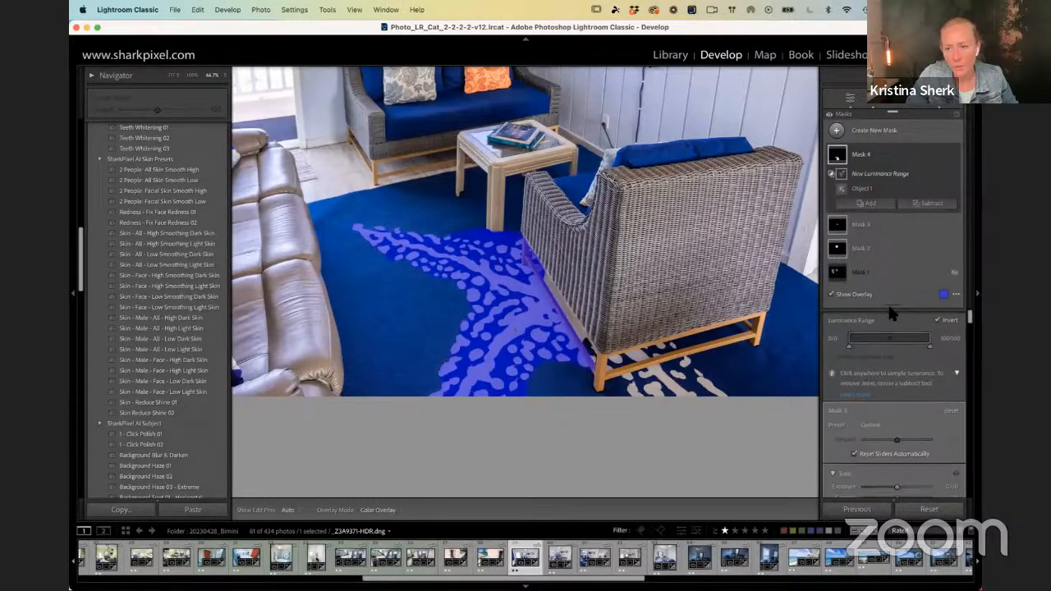
mouse_move(851, 348)
left_mouse_down()
mouse_move(887, 348)
mouse_move(854, 348)
left_mouse_up()
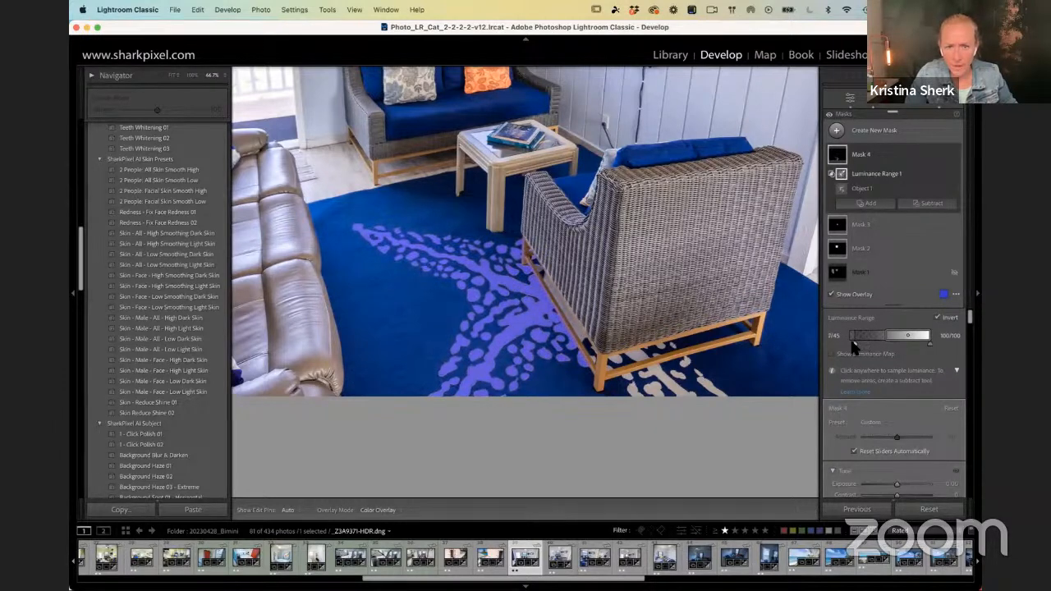
Step: Change the mask overlay colour to red and readjust the luminance range's lower limit to about 47
left_click(945, 296)
left_click(615, 269)
left_click(616, 246)
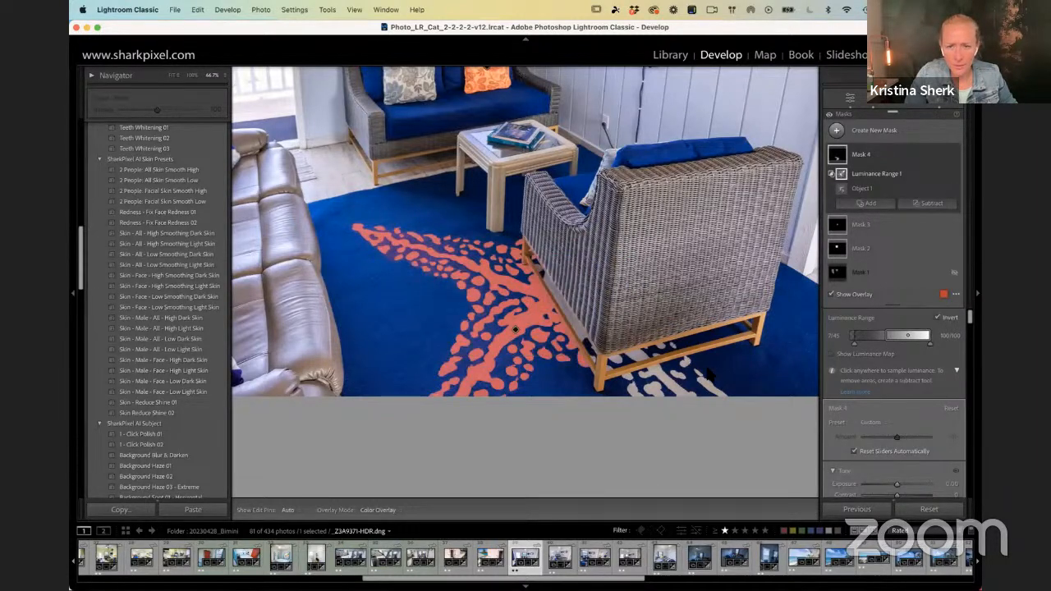
left_click_drag(892, 337, 850, 340)
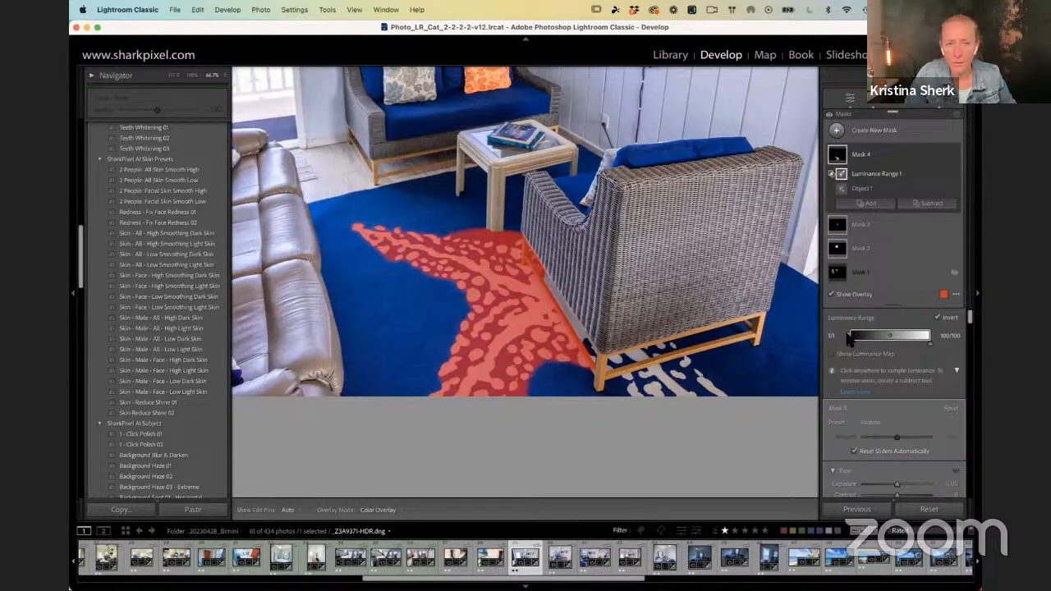
left_click_drag(850, 338, 884, 338)
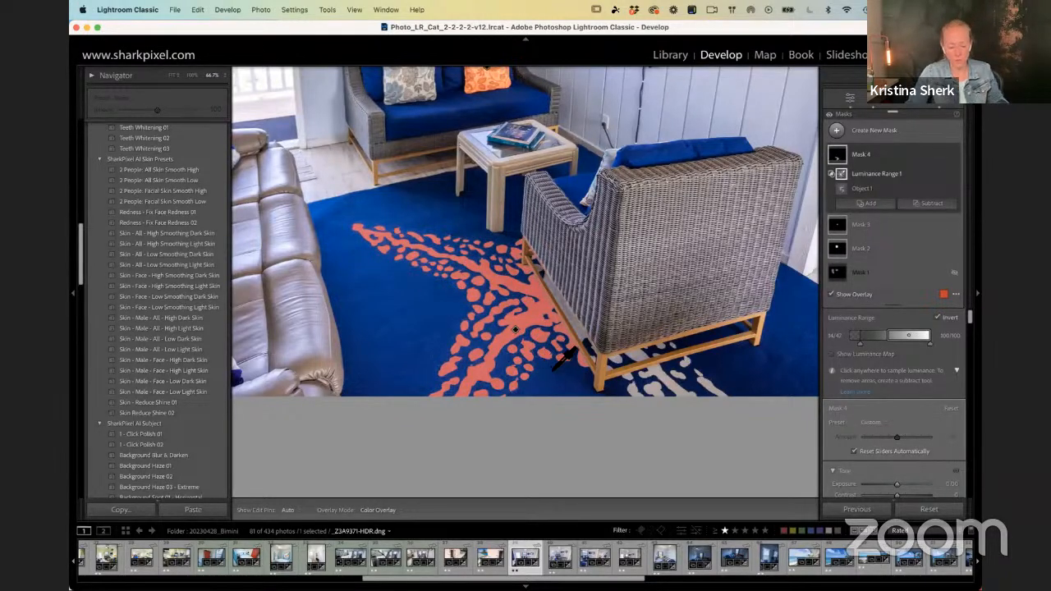
Step: Reopen the starfish mask, try darkening it with Exposure -4.00, and reset the Exposure
key("shift+w")
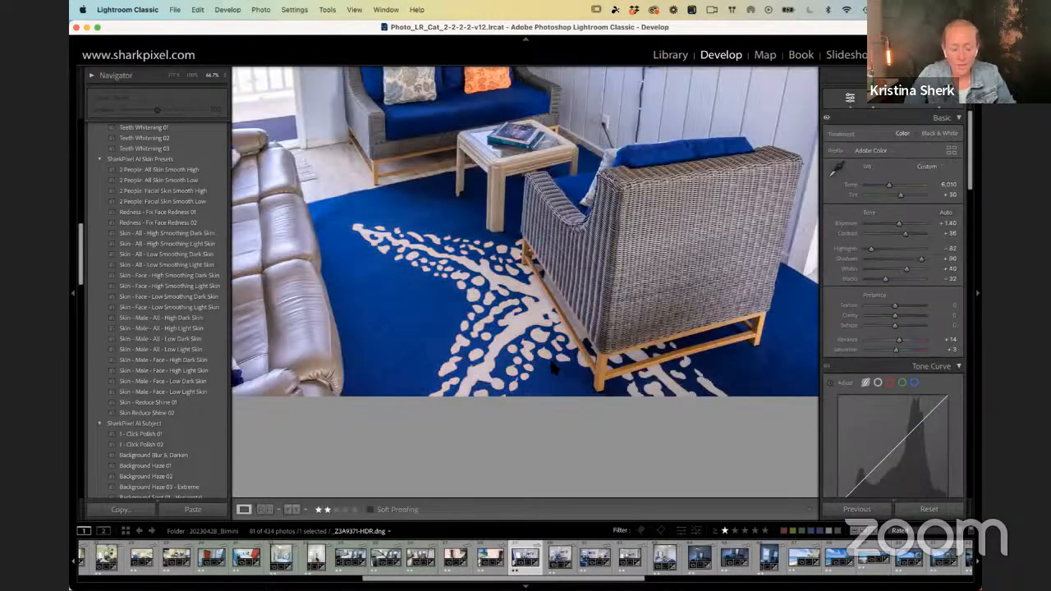
left_click(944, 107)
left_click_drag(897, 348, 915, 351)
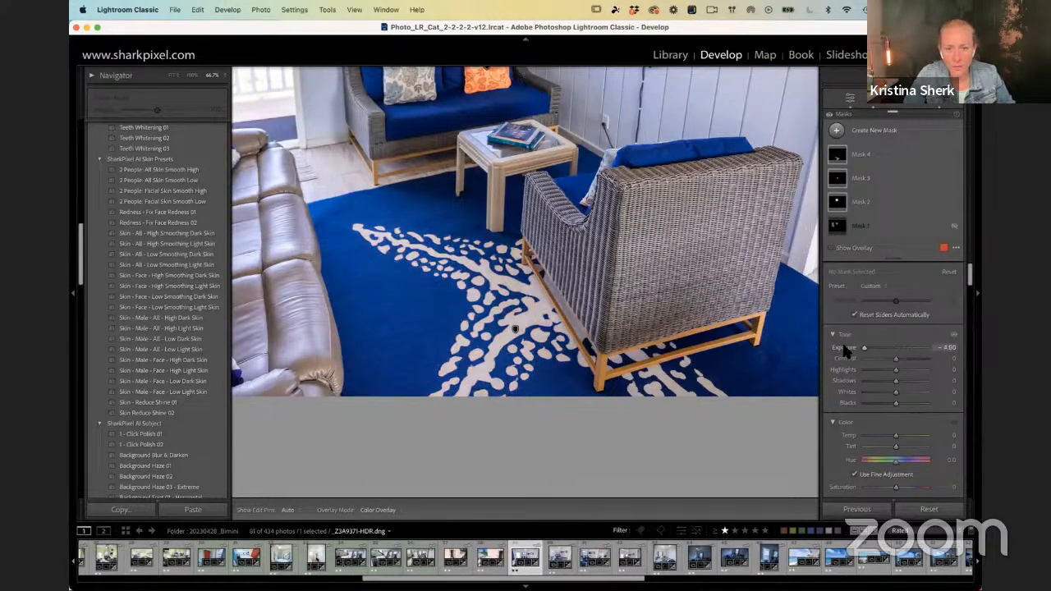
left_click(860, 152)
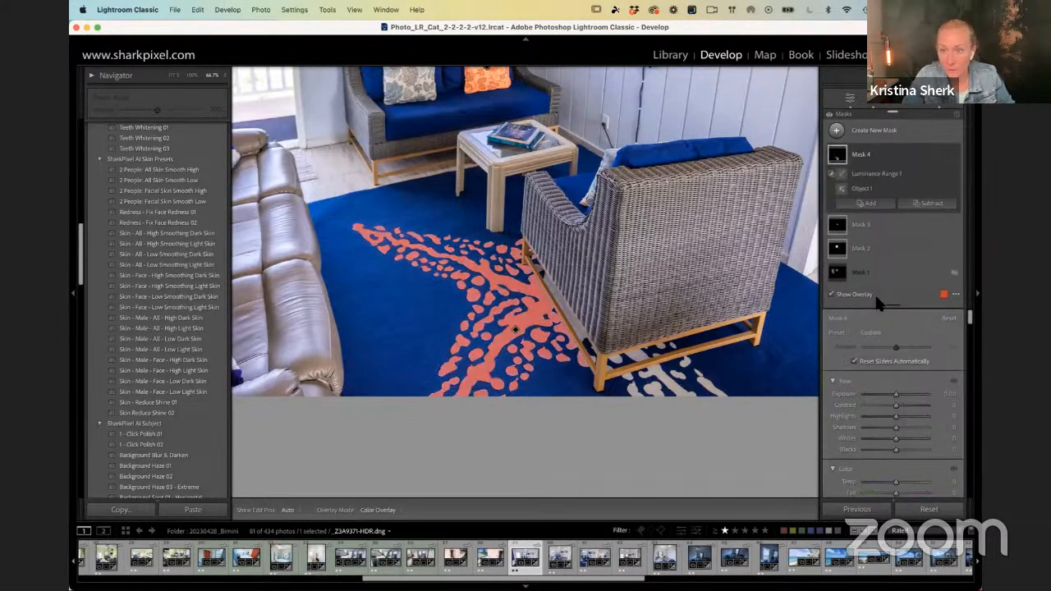
left_click_drag(897, 394, 862, 397)
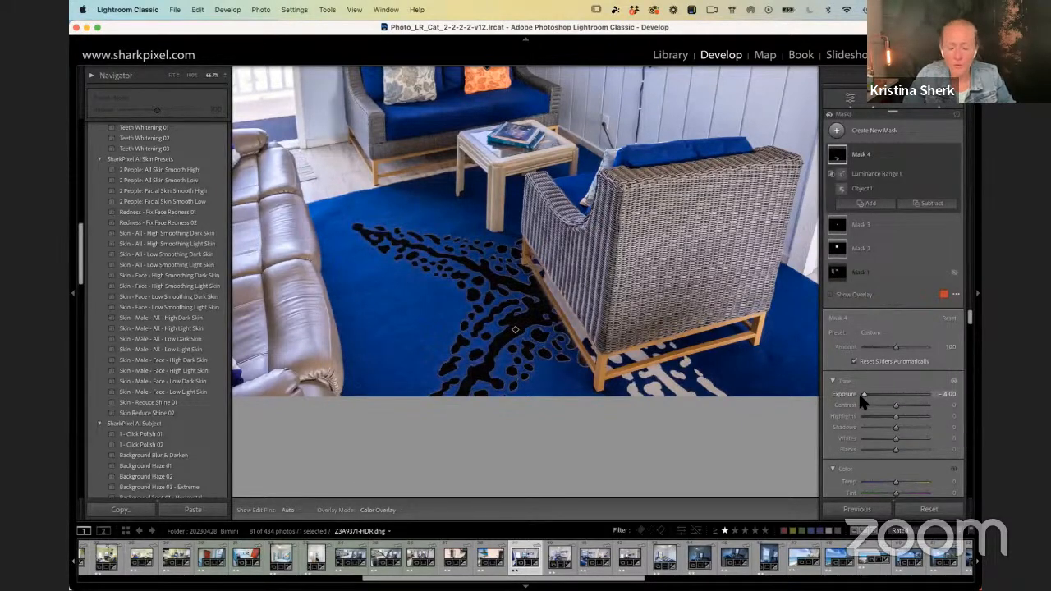
double_click(862, 397)
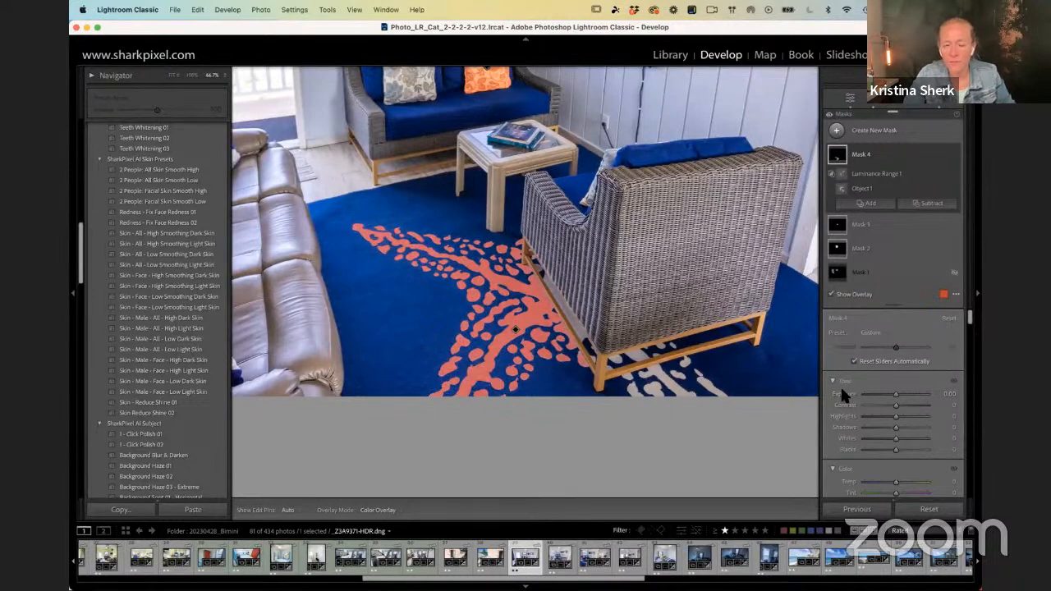
Step: Recolour the starfish pattern orange by setting the mask's Temp to 100, Tint to 100 and Exposure to -0.80
scroll(871, 460, "down", 2)
scroll(882, 461, "down", 2)
key("o")
left_click_drag(889, 436, 844, 423)
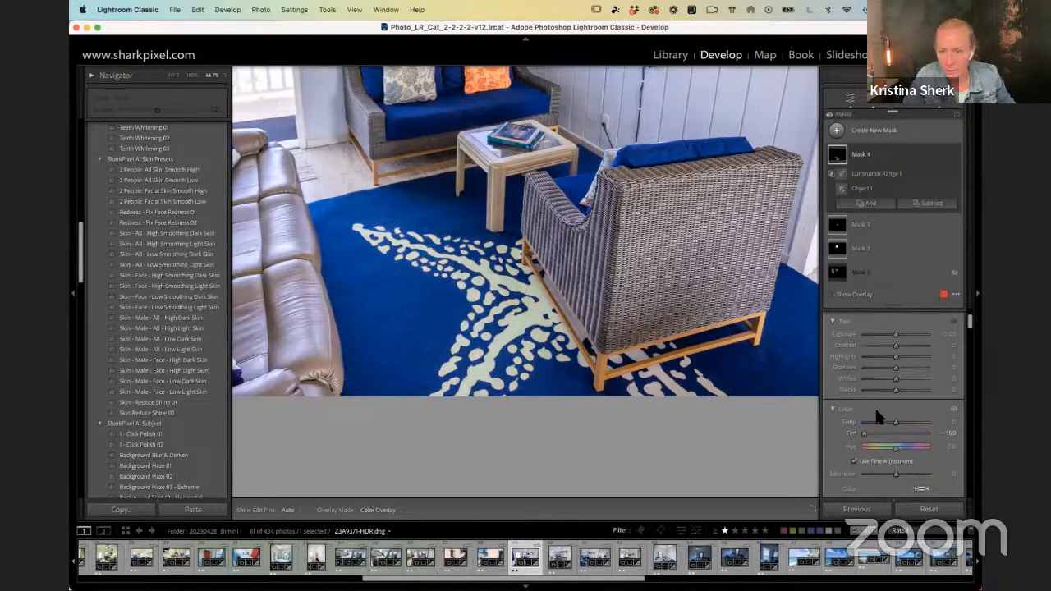
left_click_drag(937, 418, 943, 421)
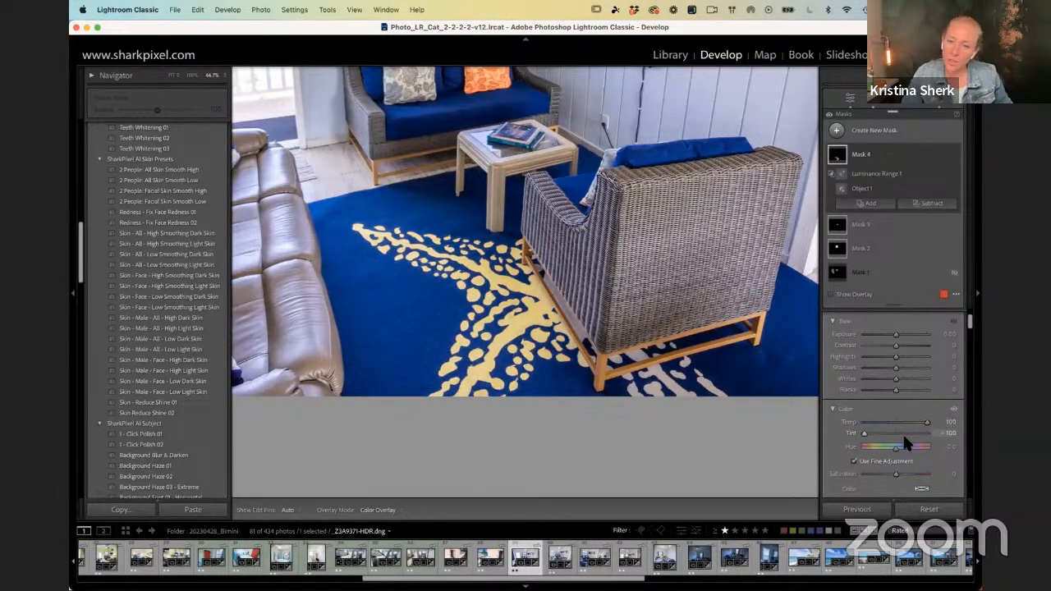
left_click_drag(866, 433, 929, 434)
left_click_drag(897, 340, 889, 340)
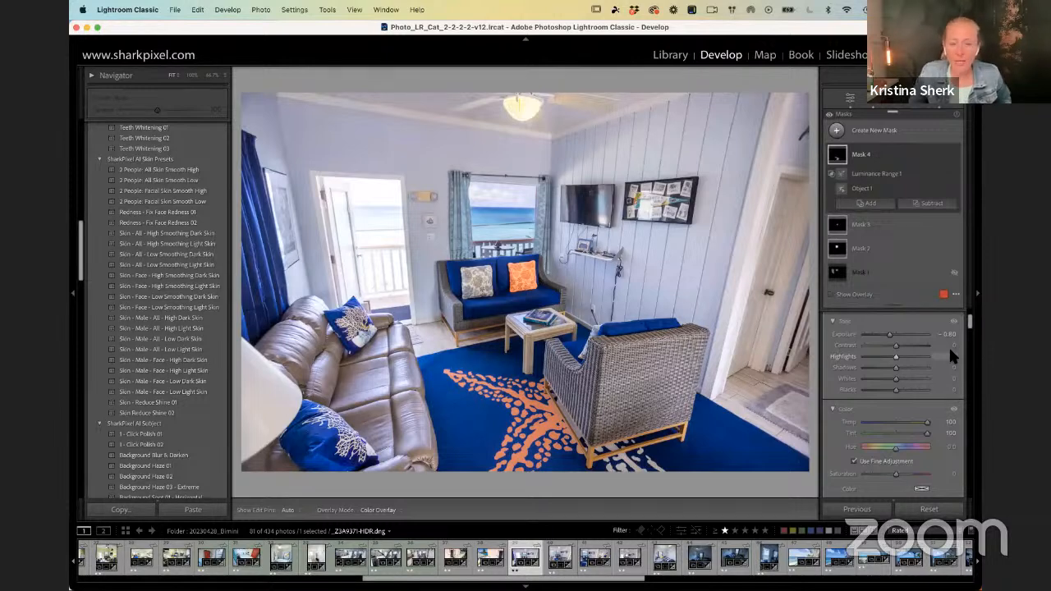
Step: Switch to the Library grid, open the Day_2_RAW_Awards_Selects folder and browse its event photos
key("g")
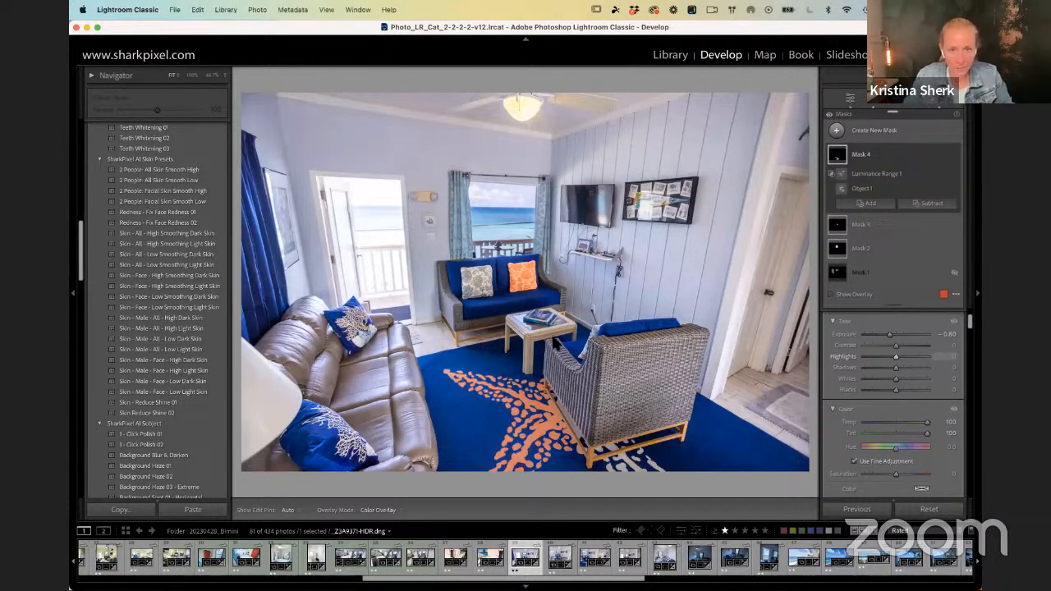
scroll(536, 413, "down", 7)
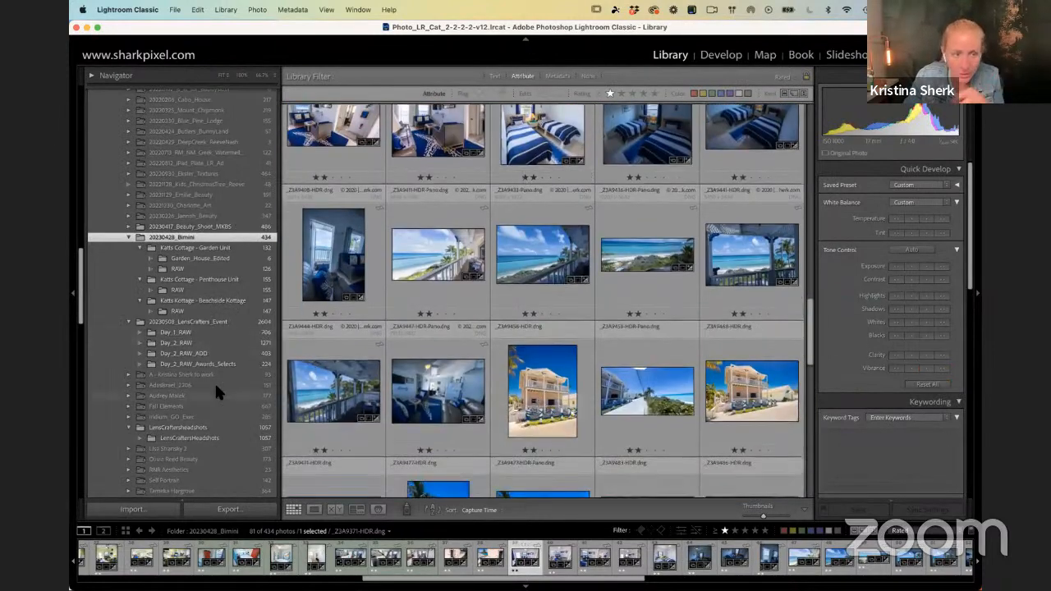
scroll(209, 358, "down", 1)
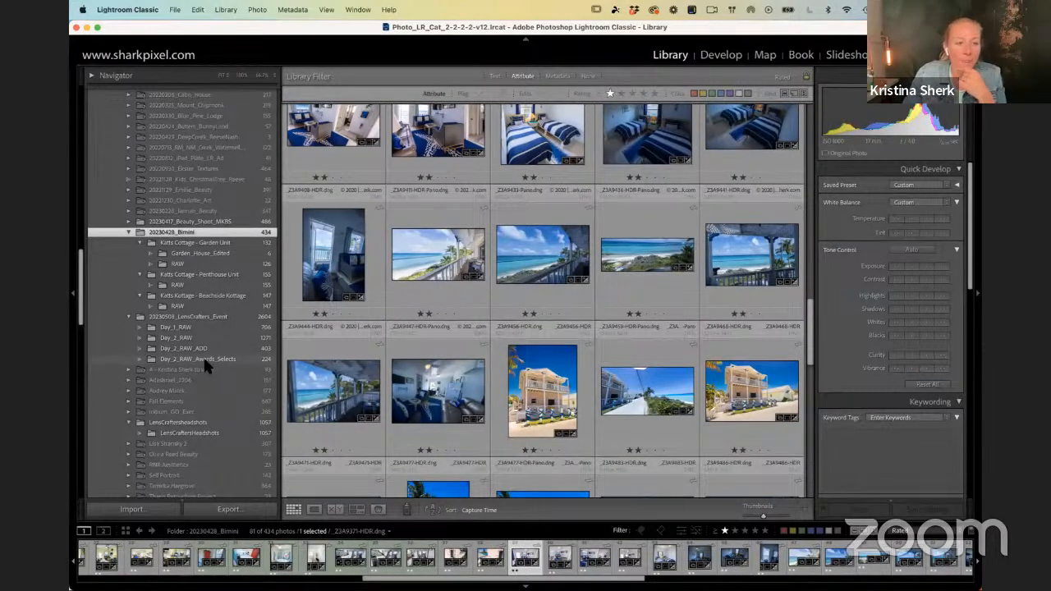
left_click(204, 359)
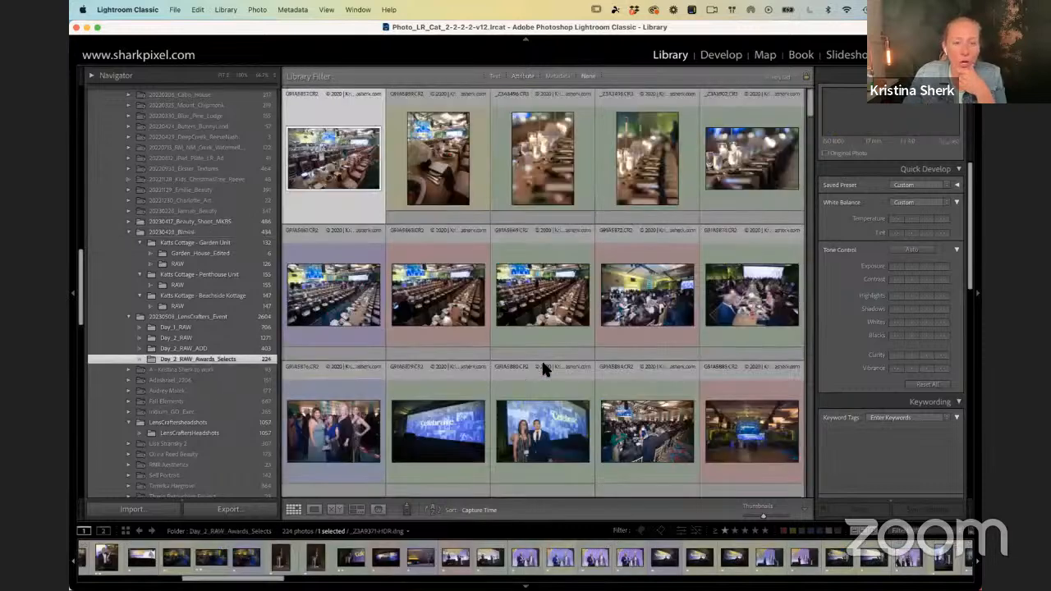
scroll(544, 368, "down", 1)
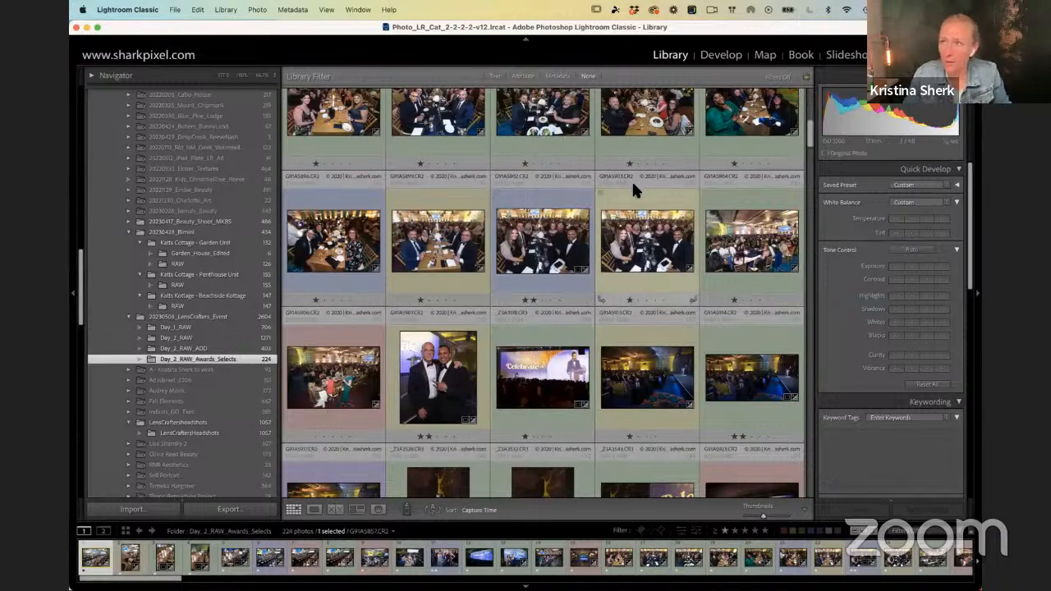
scroll(606, 206, "down", 10)
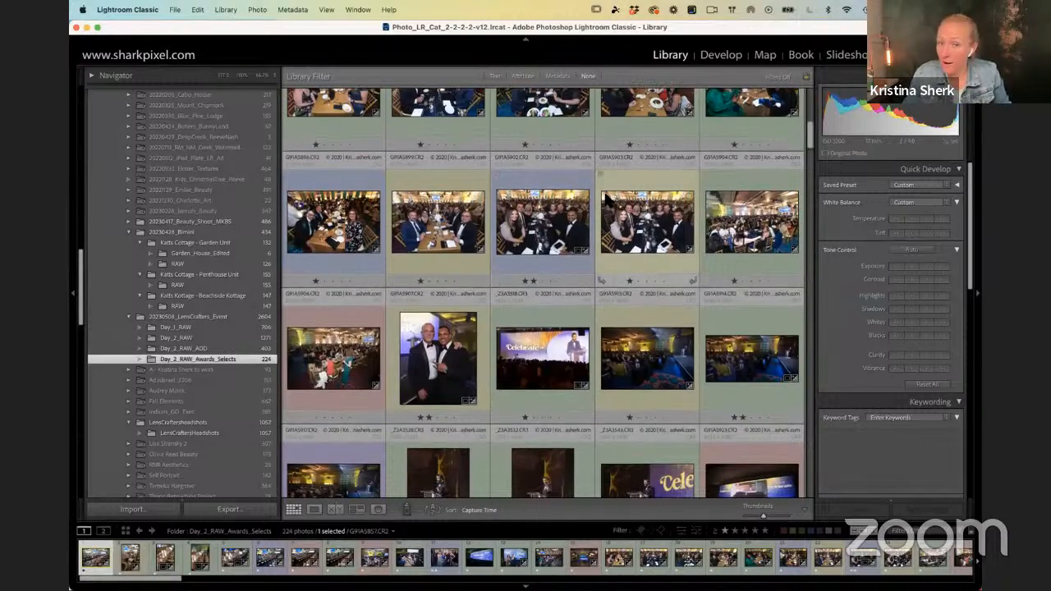
Step: Filter the folder's photos by metadata, replacing the Label column with ISO Speed and choosing ISO 4000
left_click(560, 77)
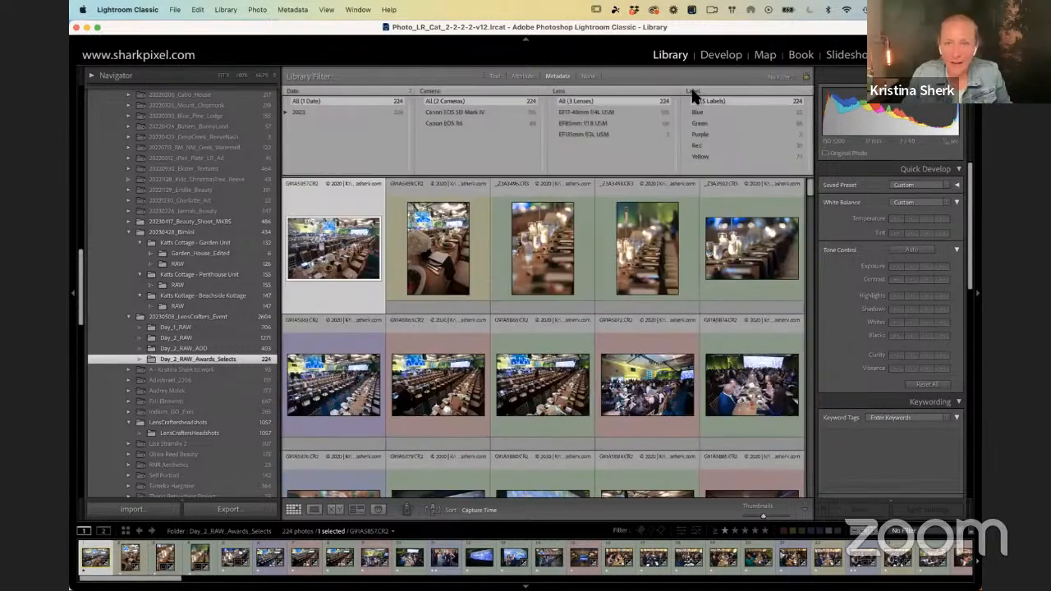
left_click(694, 91)
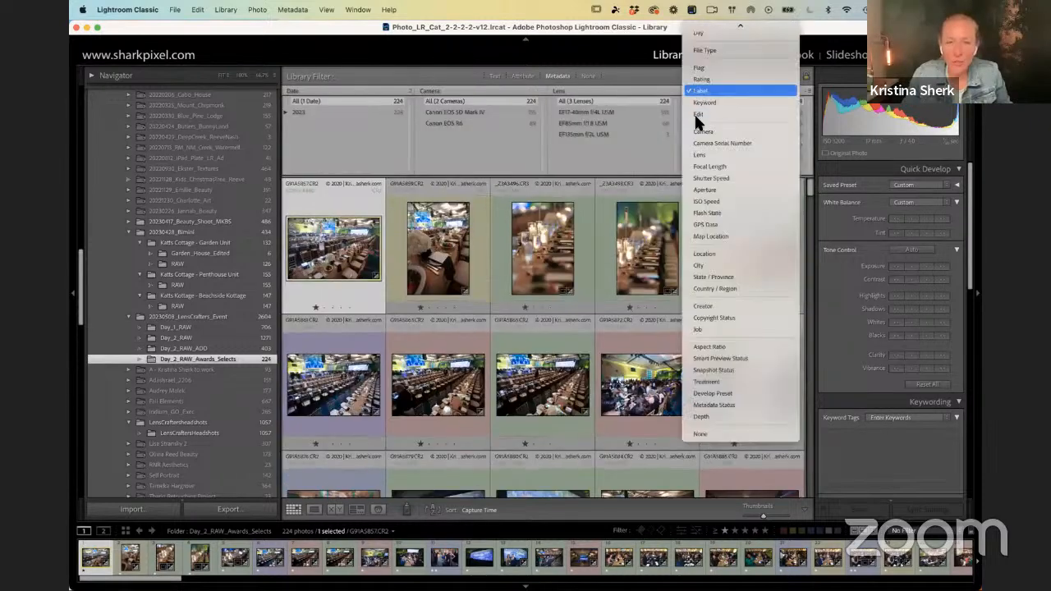
scroll(725, 125, "up", 2)
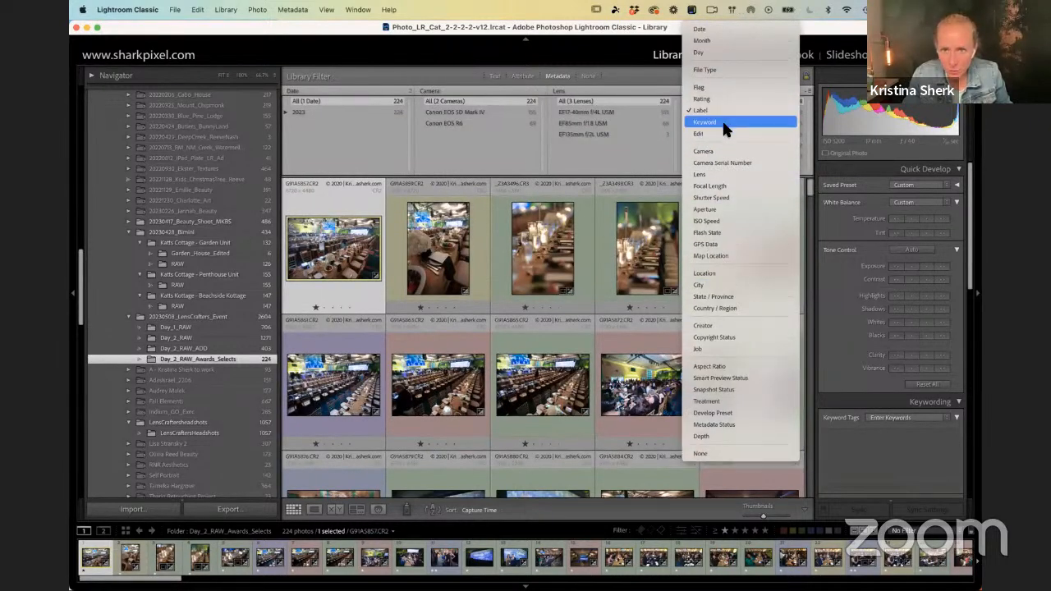
left_click(708, 221)
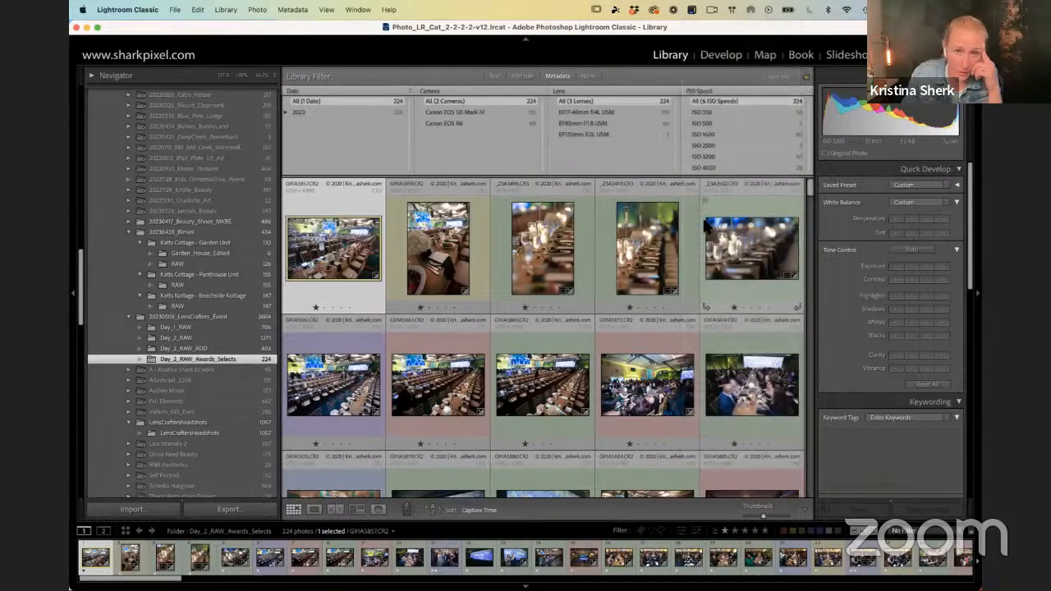
left_click(699, 167)
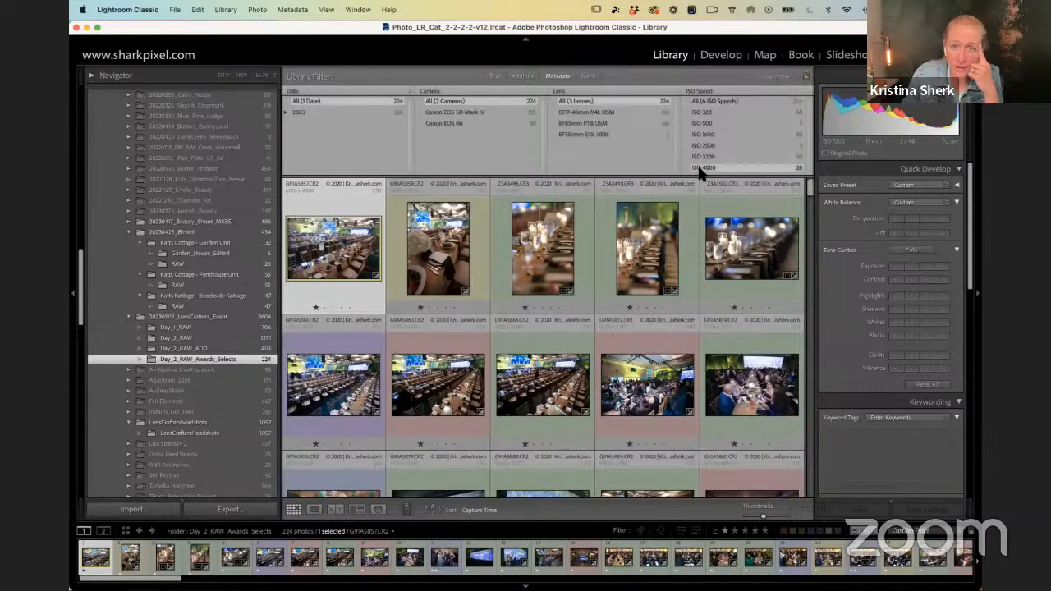
scroll(539, 259, "down", 3)
scroll(539, 258, "down", 5)
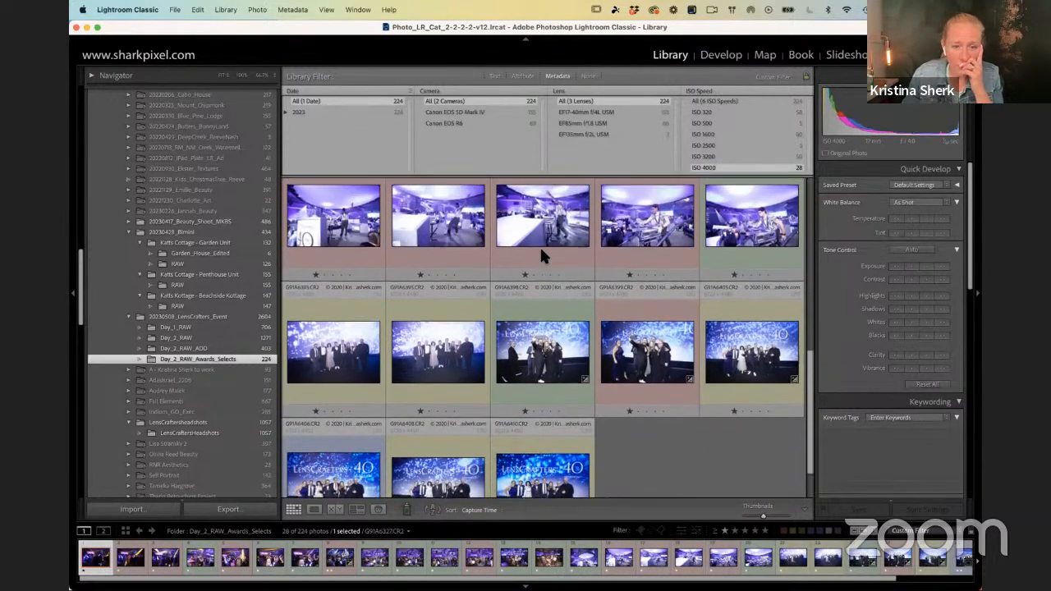
scroll(540, 246, "up", 10)
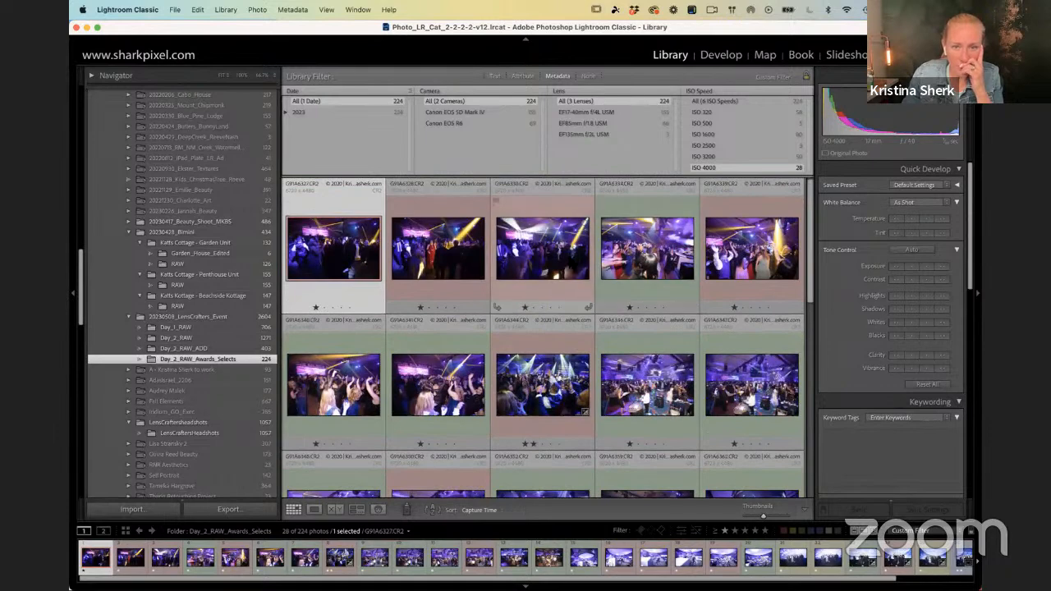
Step: Open the third dance-floor photo large, raise its exposure, and examine the noise in the dark suit at up to 200% zoom
double_click(517, 310)
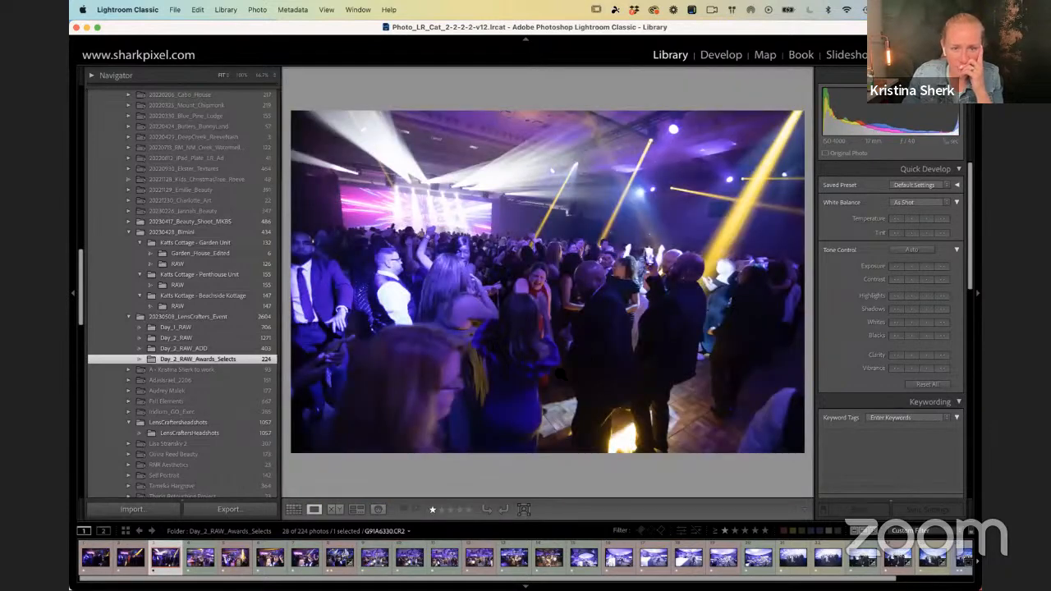
left_click(941, 265)
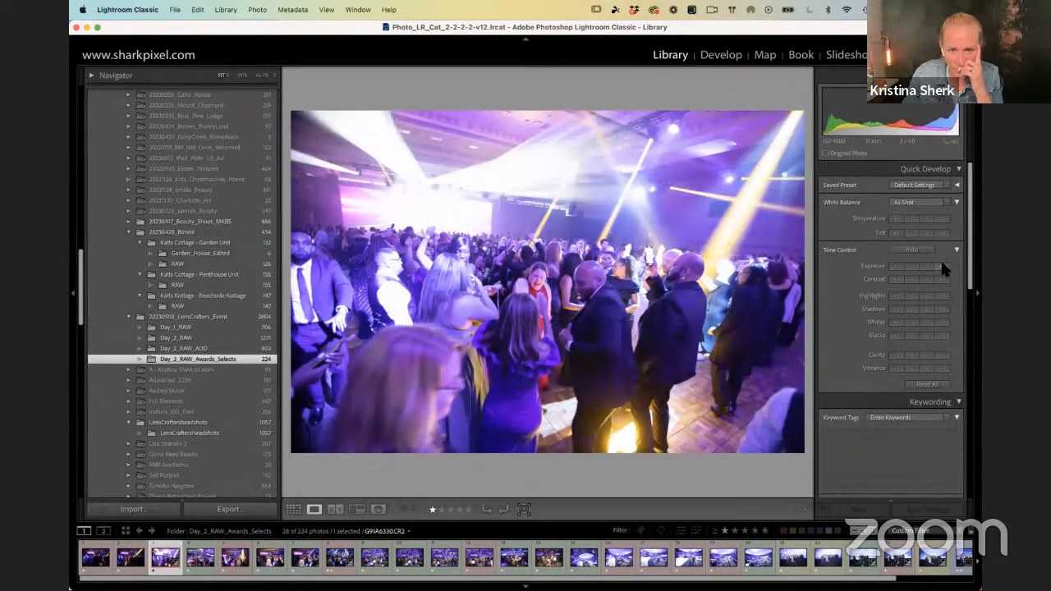
left_click(644, 386)
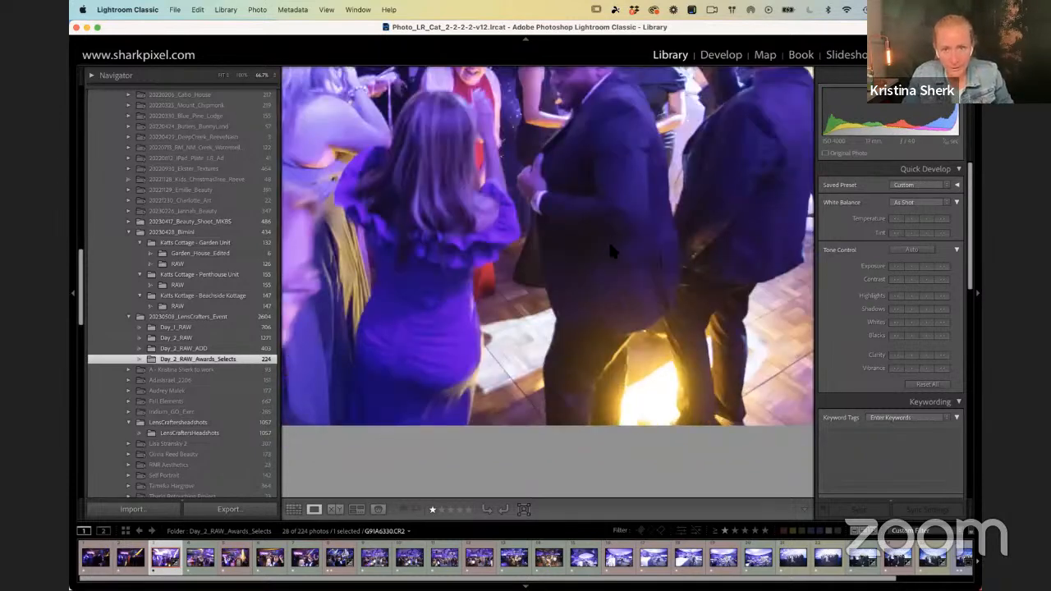
left_click(242, 75)
left_click_drag(535, 156, 406, 151)
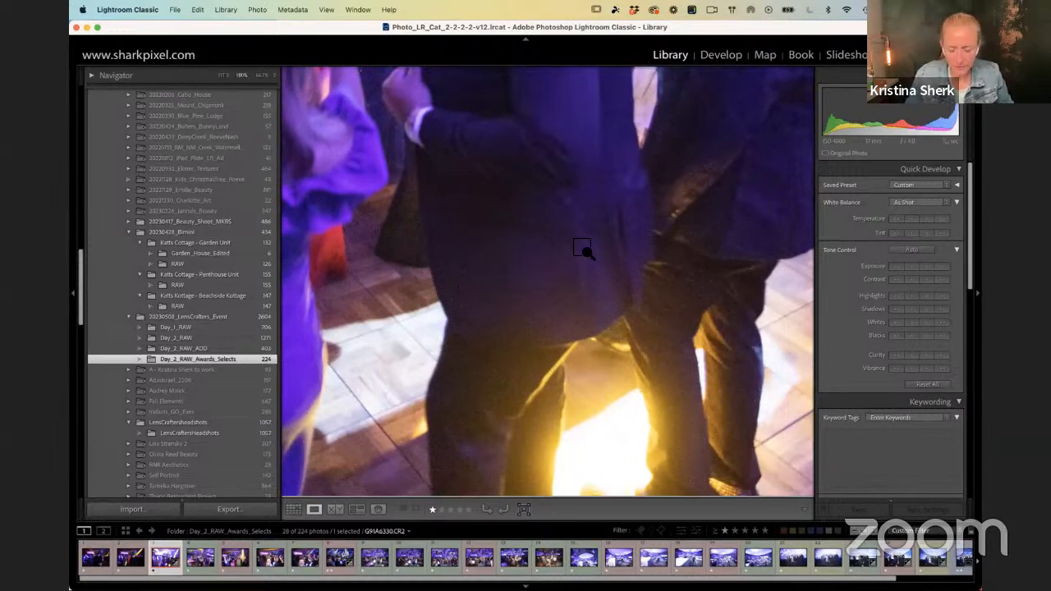
key("super+equal")
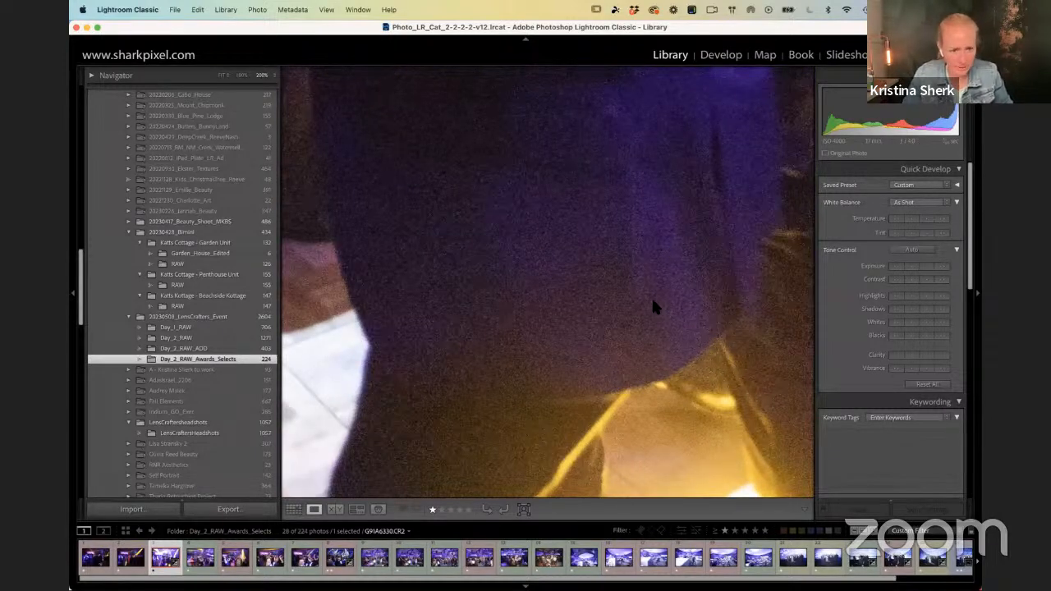
left_click(670, 308)
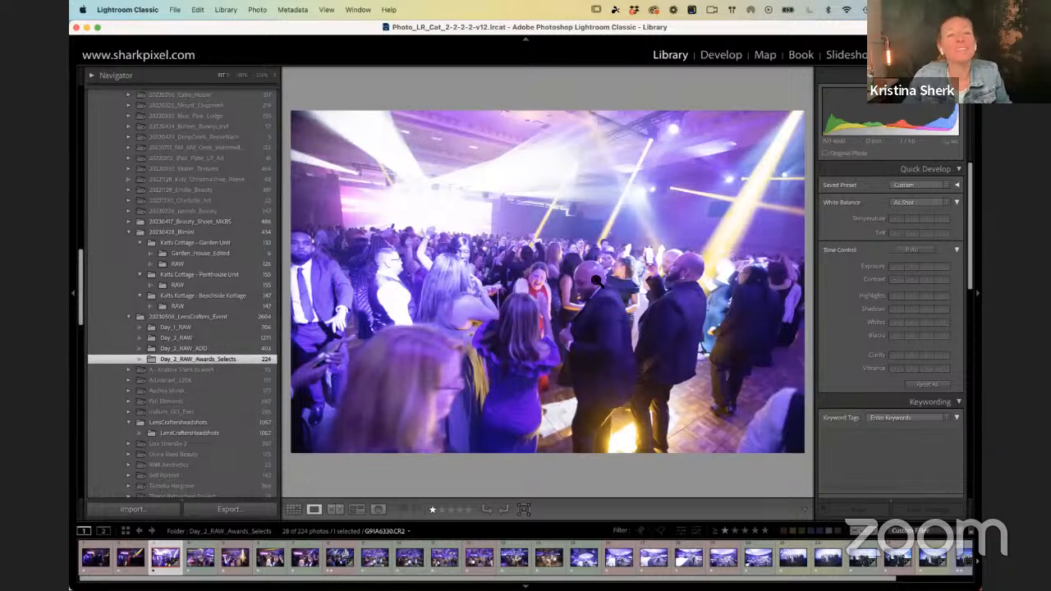
left_click(167, 561)
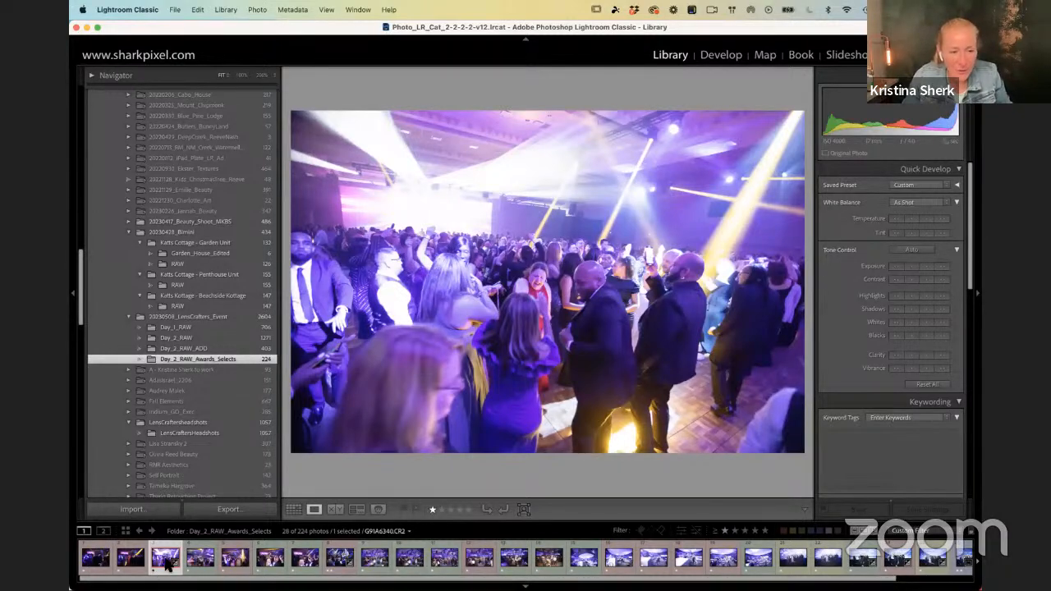
Step: Open the dance-floor photo in the Develop module and check the installed Lightroom Classic release information
key("d")
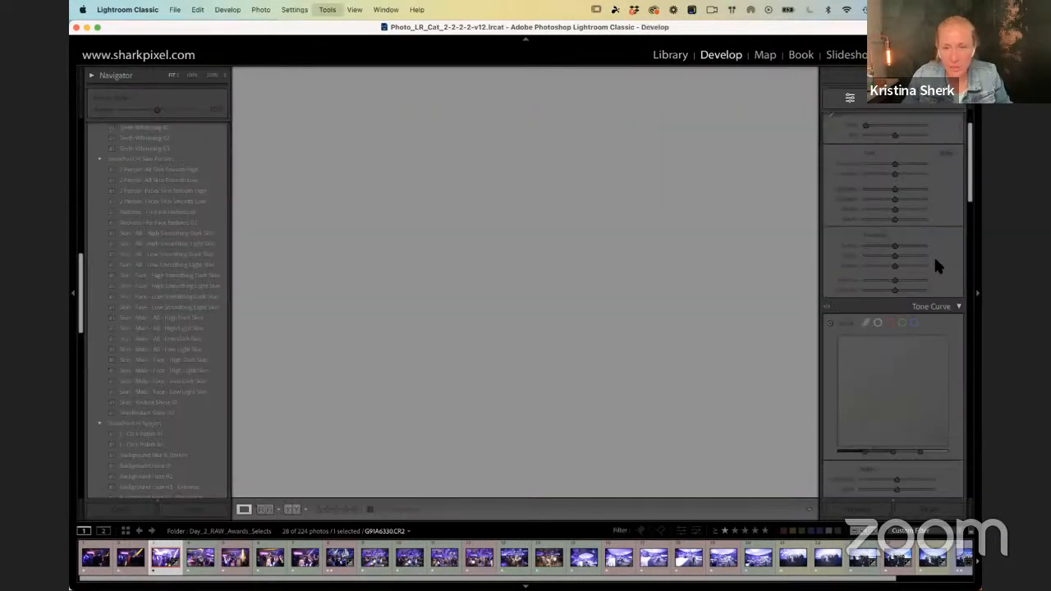
left_click(146, 10)
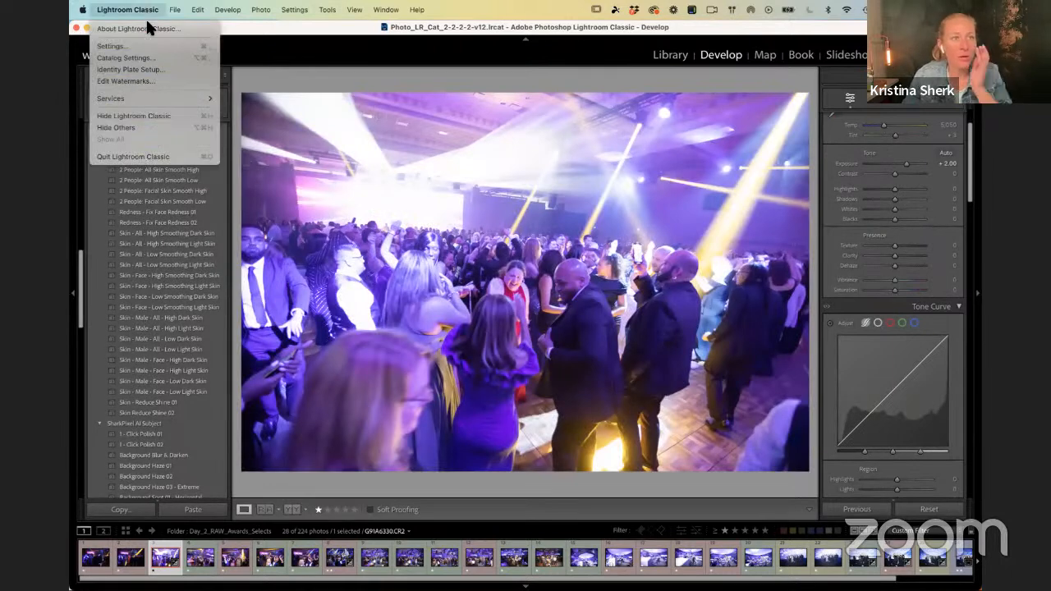
left_click(148, 29)
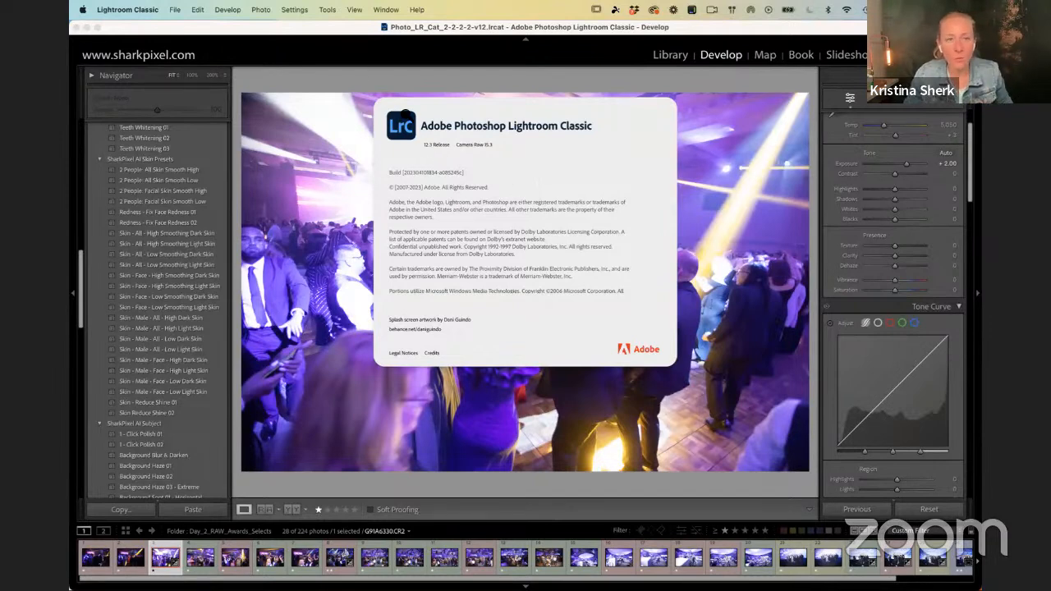
left_click(405, 117)
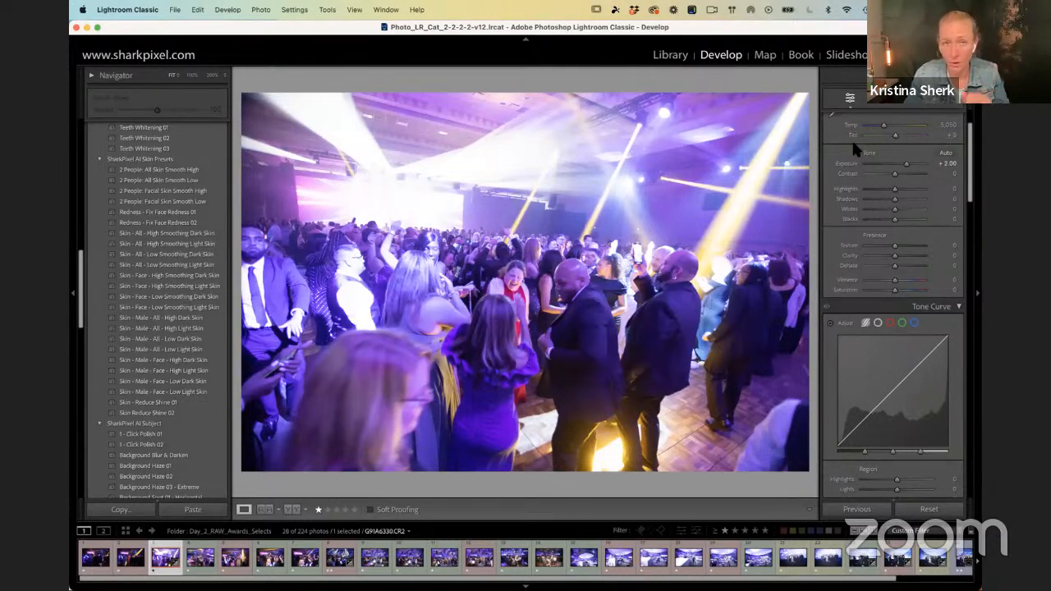
Step: Aim the Detail preview at a dark area of the photo and open the AI Denoise enhancement under Noise Reduction
scroll(852, 137, "down", 10)
scroll(843, 125, "down", 15)
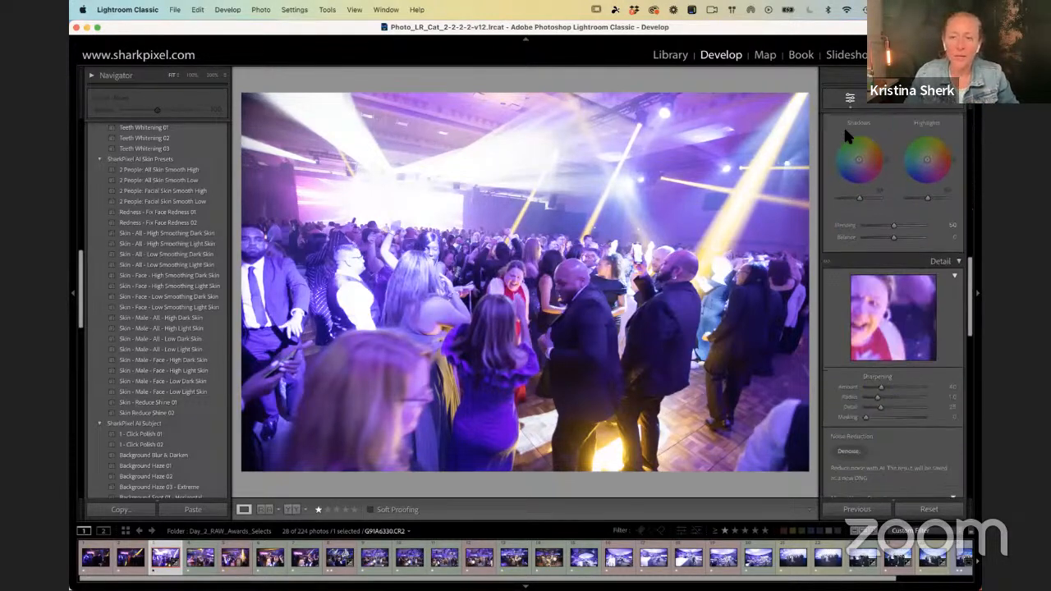
scroll(859, 134, "up", 1)
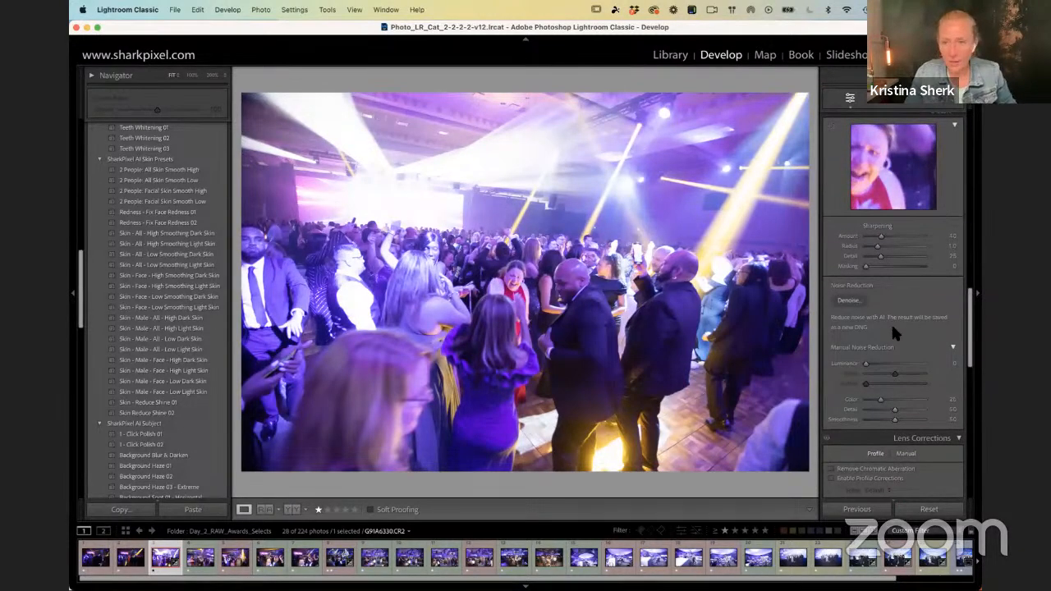
key("F1")
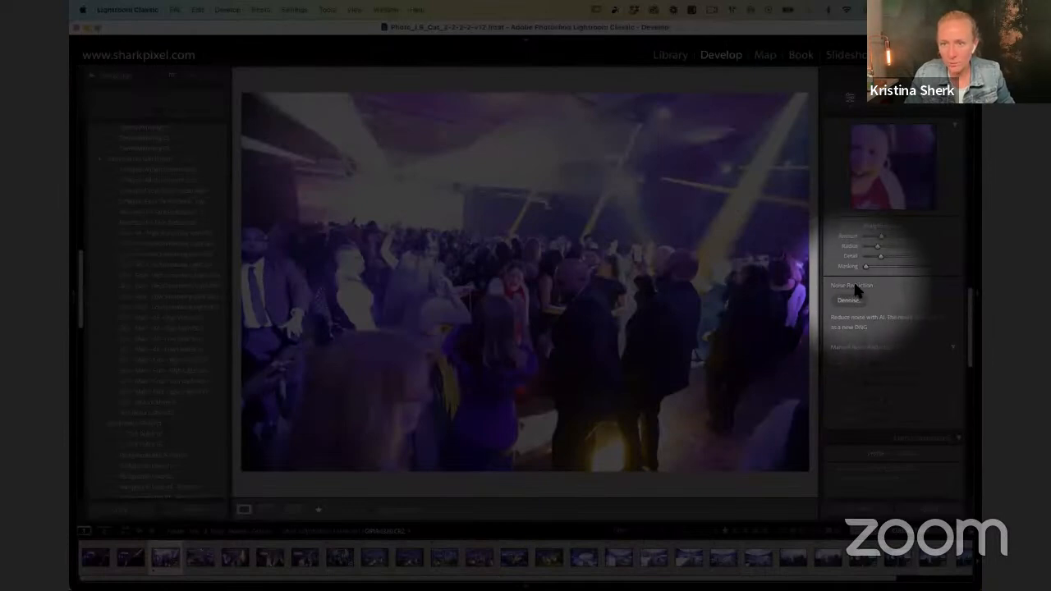
key("F1")
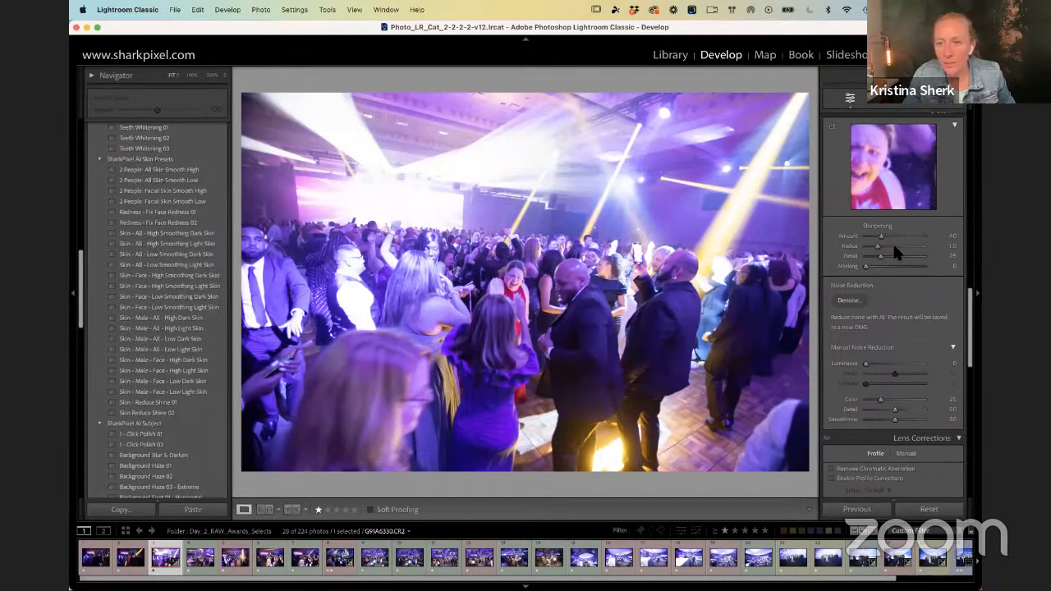
left_click(831, 126)
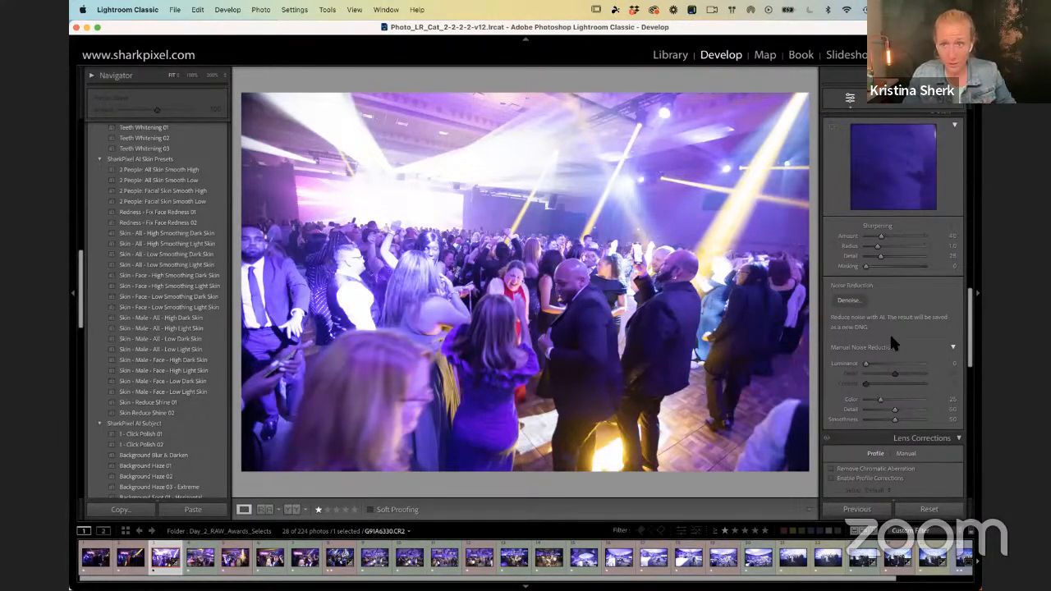
left_click(848, 301)
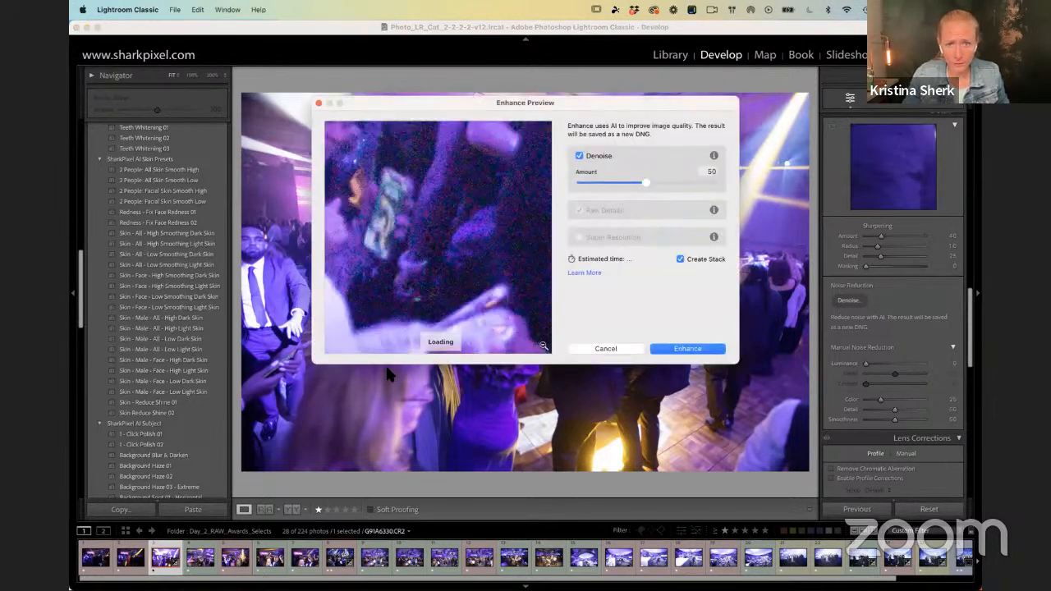
Step: Bring the crowd beneath the yellow light beam into the Enhance preview and raise the Denoise Amount to 91
left_click_drag(507, 240, 491, 320)
left_click_drag(518, 213, 423, 314)
left_click_drag(514, 256, 417, 288)
left_click_drag(514, 197, 382, 272)
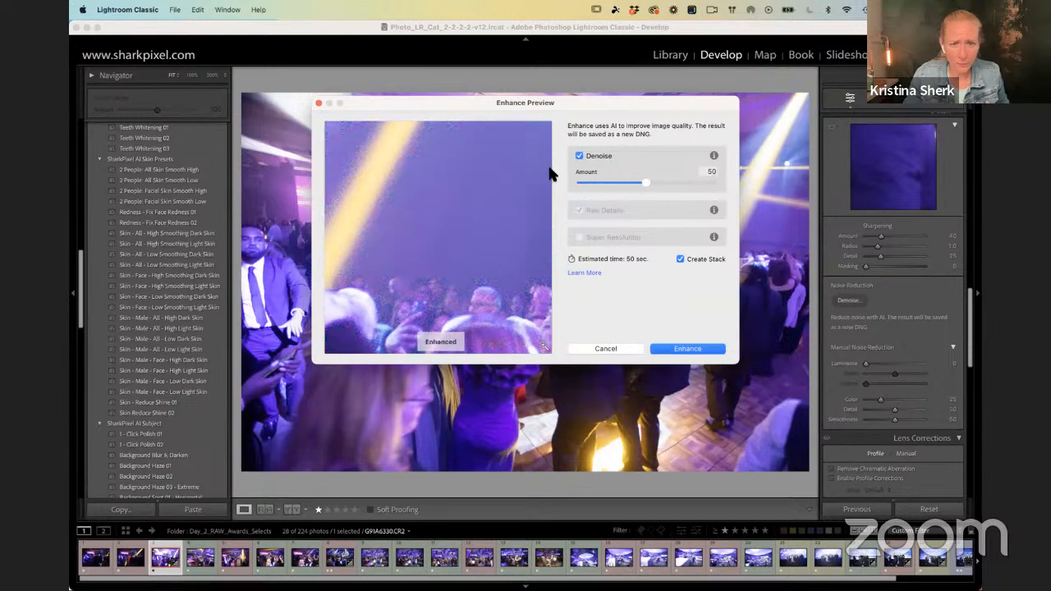
left_click_drag(648, 184, 699, 183)
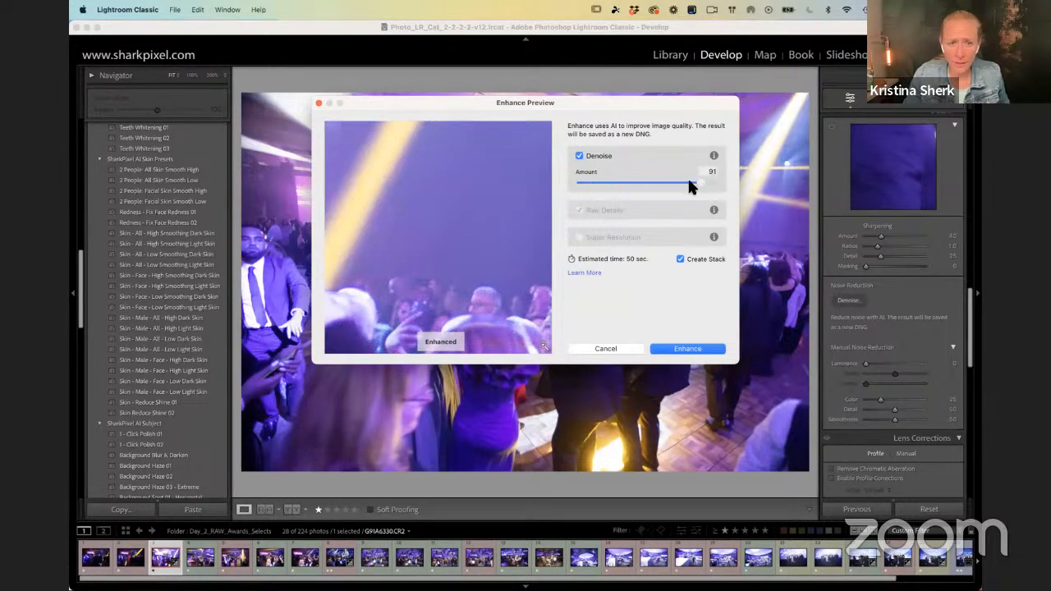
Step: Examine the Denoise preview on dark clothing, faces and hair across the dance floor, comparing enhanced and unenhanced detail
left_click_drag(512, 272, 479, 244)
left_click_drag(490, 294, 352, 174)
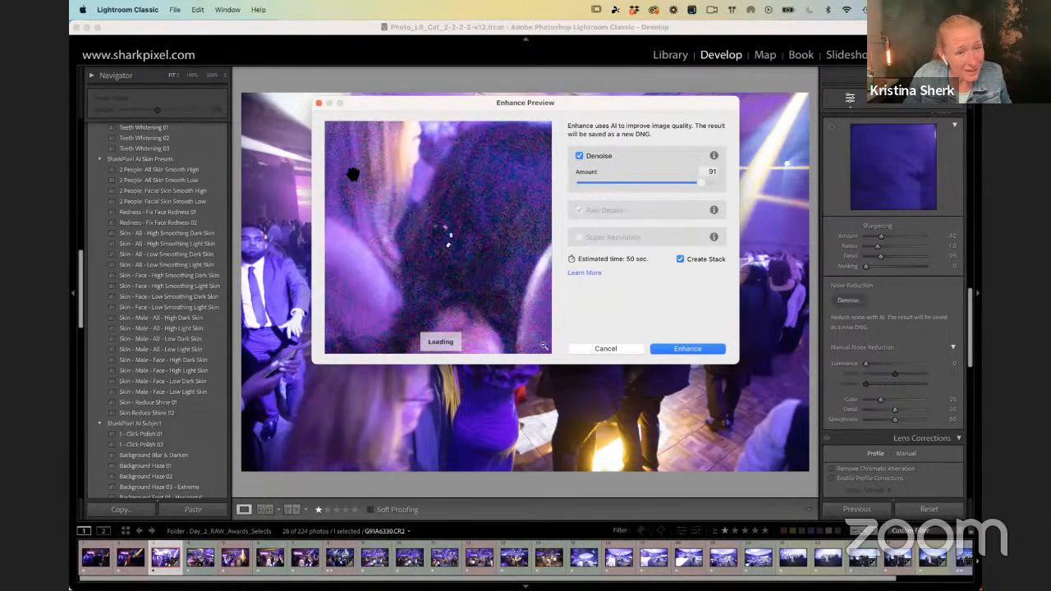
left_click_drag(517, 196, 358, 173)
left_click_drag(364, 317, 414, 171)
left_click_drag(500, 203, 507, 111)
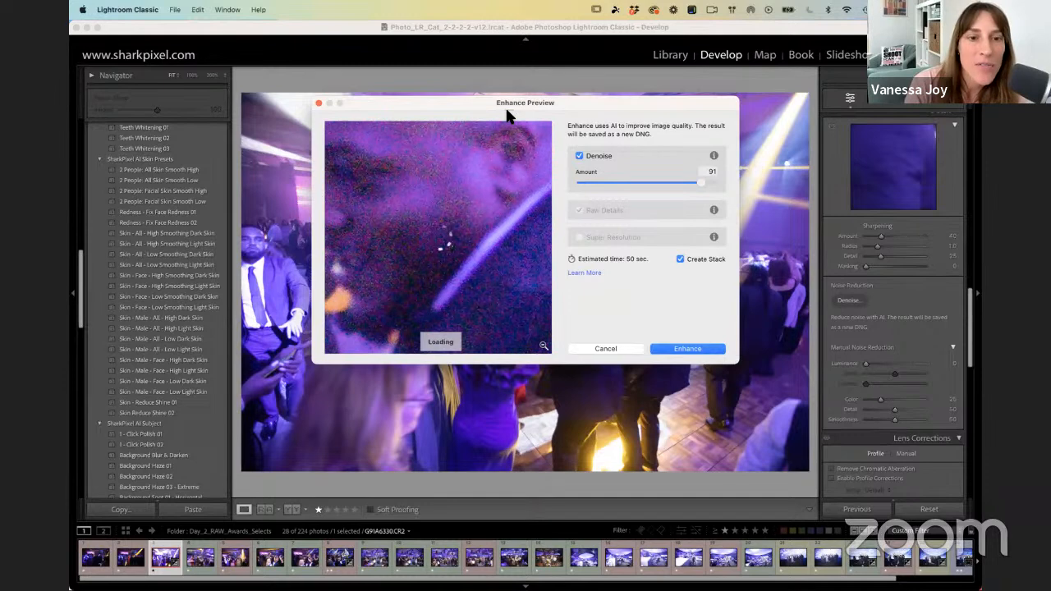
left_click_drag(496, 173, 285, 327)
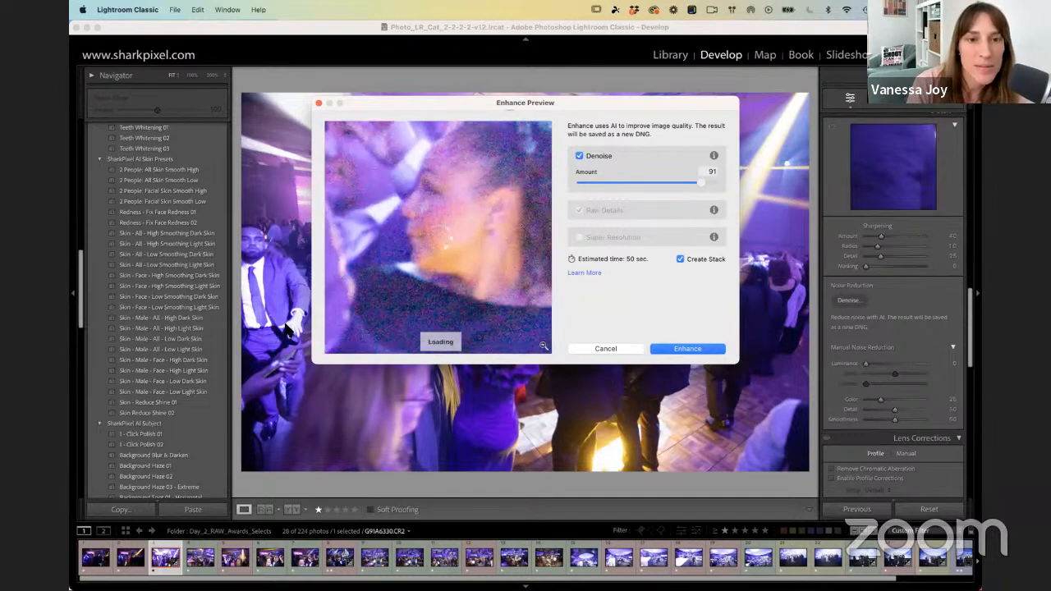
left_click_drag(460, 280, 489, 311)
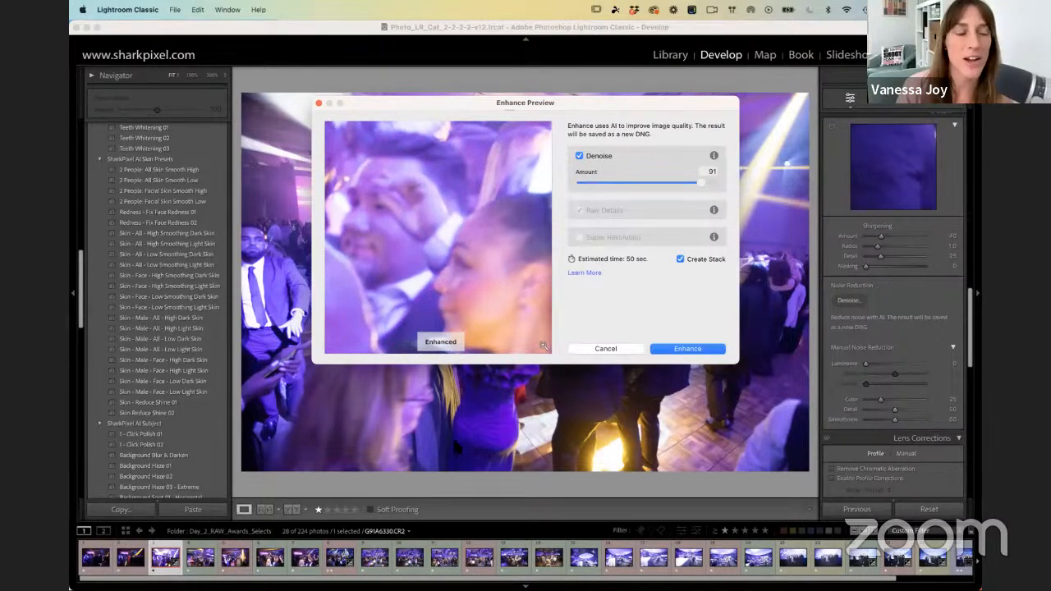
left_click_drag(436, 206, 359, 209)
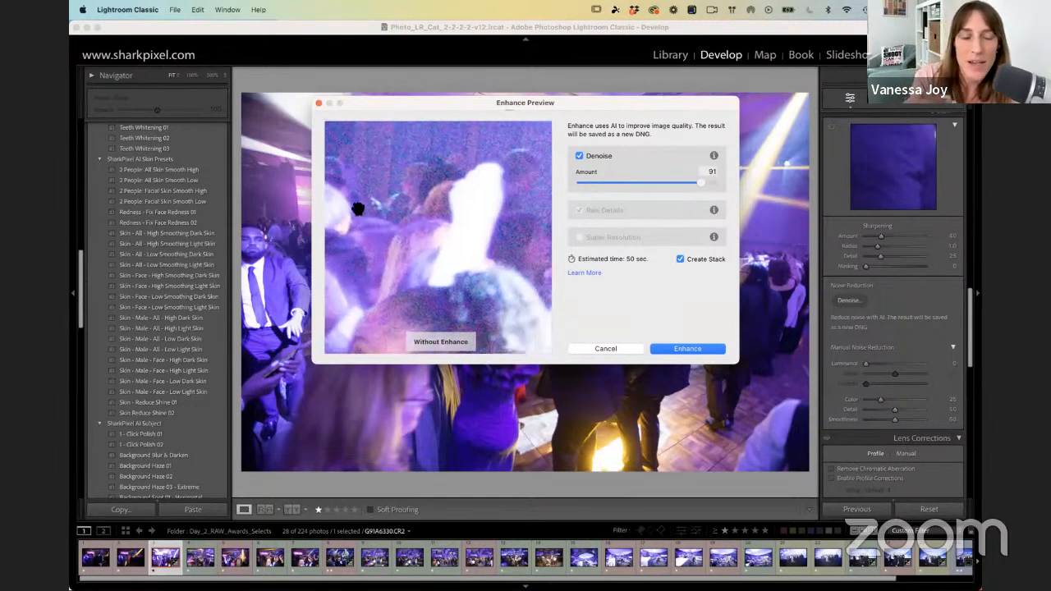
left_click_drag(477, 284, 415, 232)
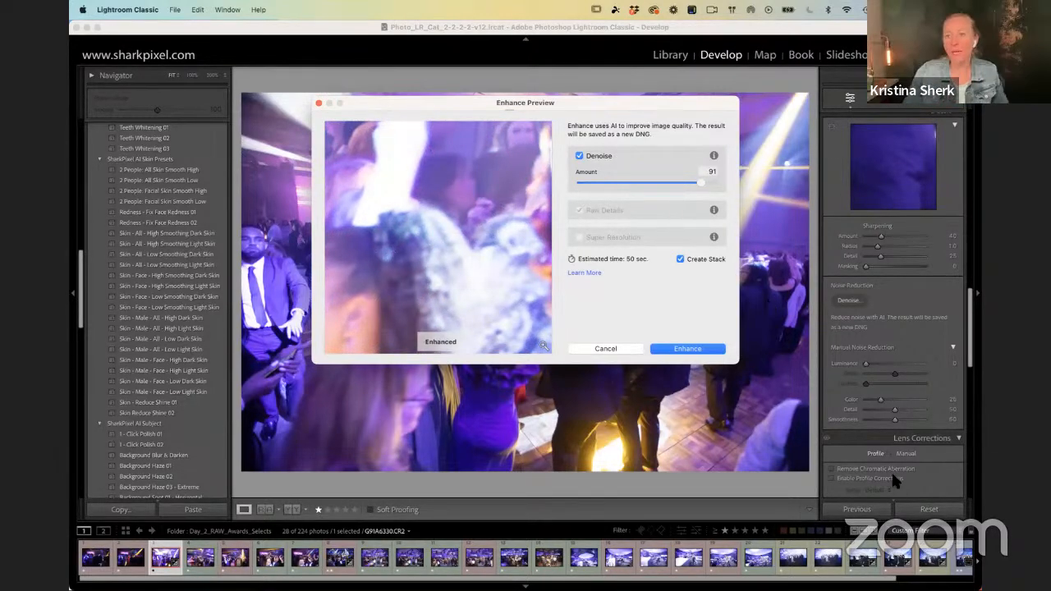
Step: Set the Denoise Amount to 79, check it on the crowd's faces, and enhance the photo into a new stacked DNG
left_click_drag(700, 183, 685, 182)
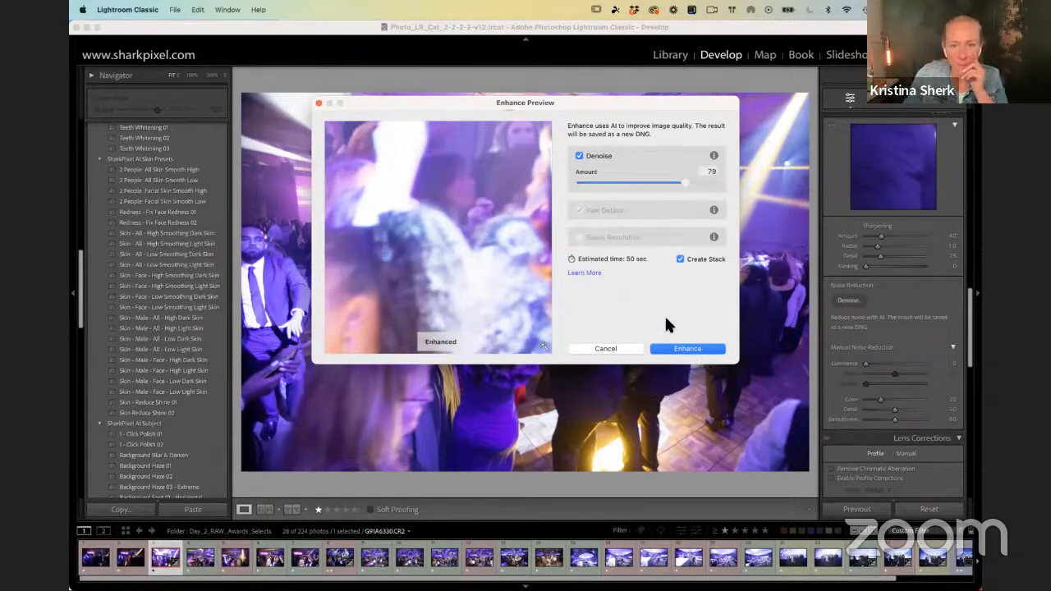
left_click_drag(456, 249, 632, 198)
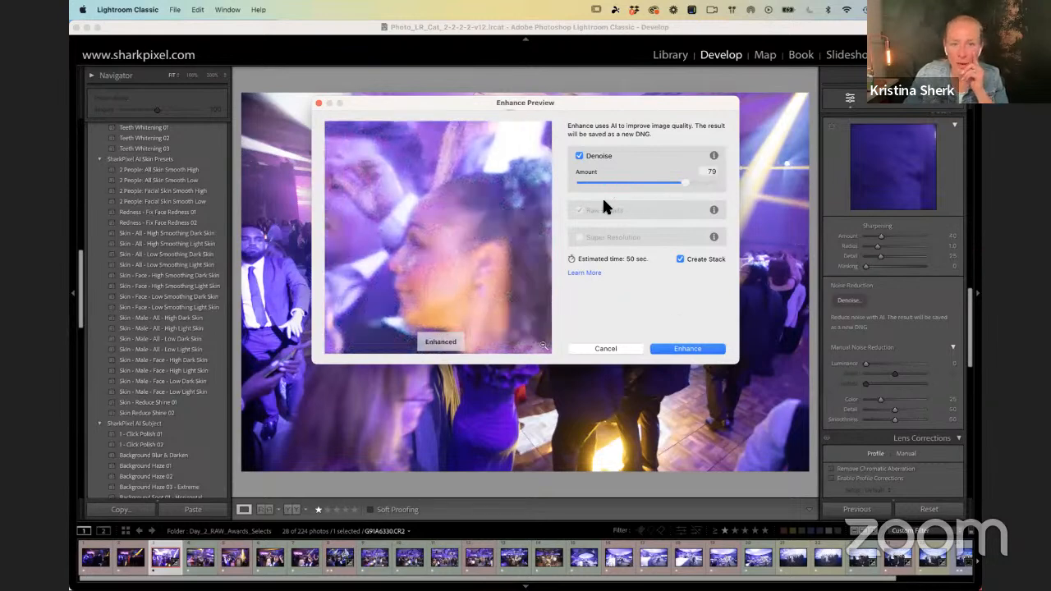
left_click_drag(455, 261, 474, 245)
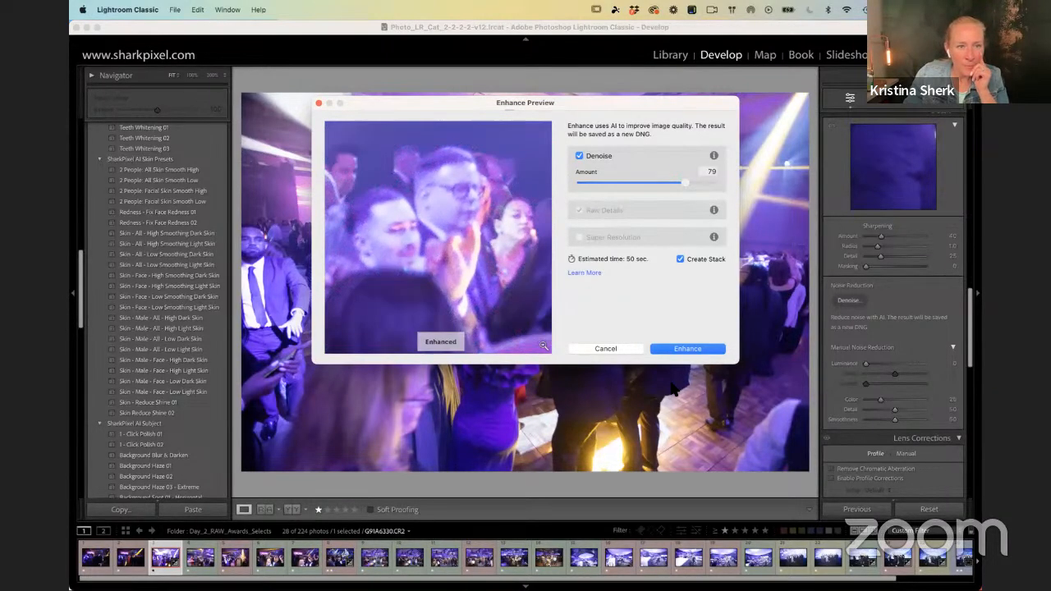
left_click_drag(531, 265, 553, 281)
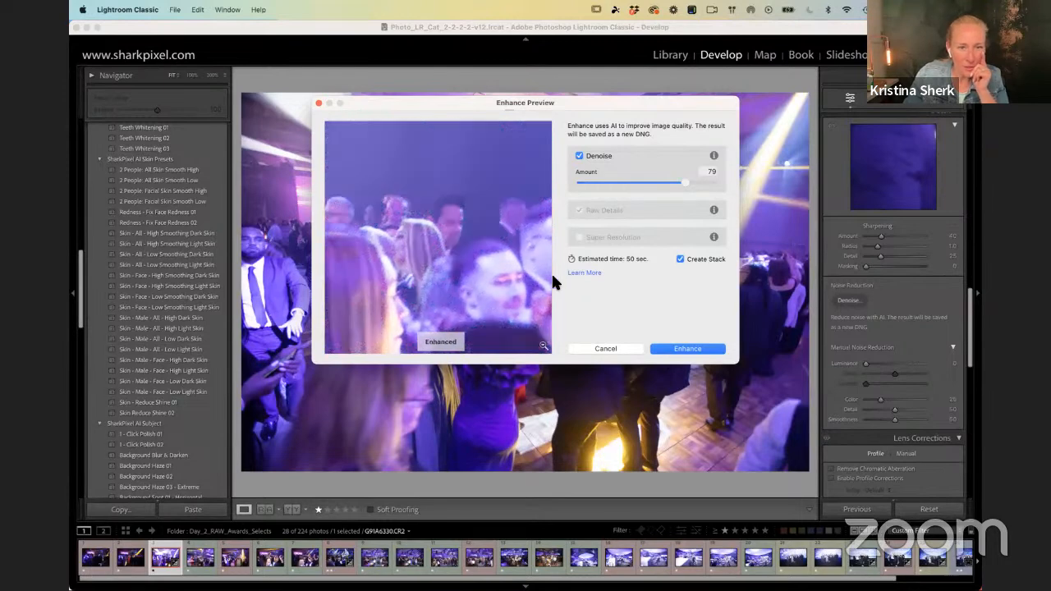
left_click(681, 350)
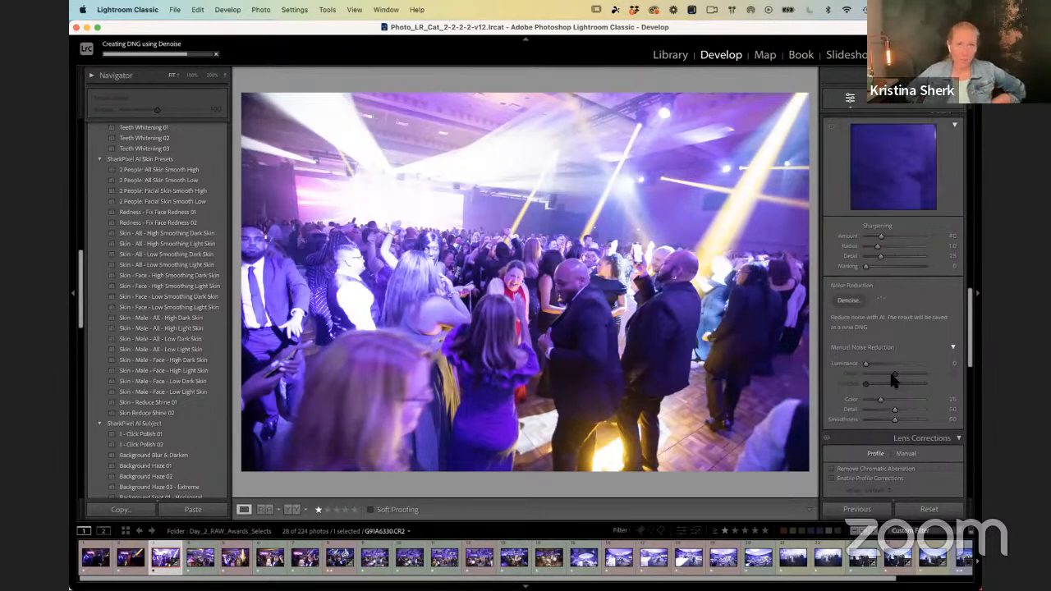
Step: Turn off the photo filter and expand the denoised photo's stack in the filmstrip to select the original CR2
key("super+l")
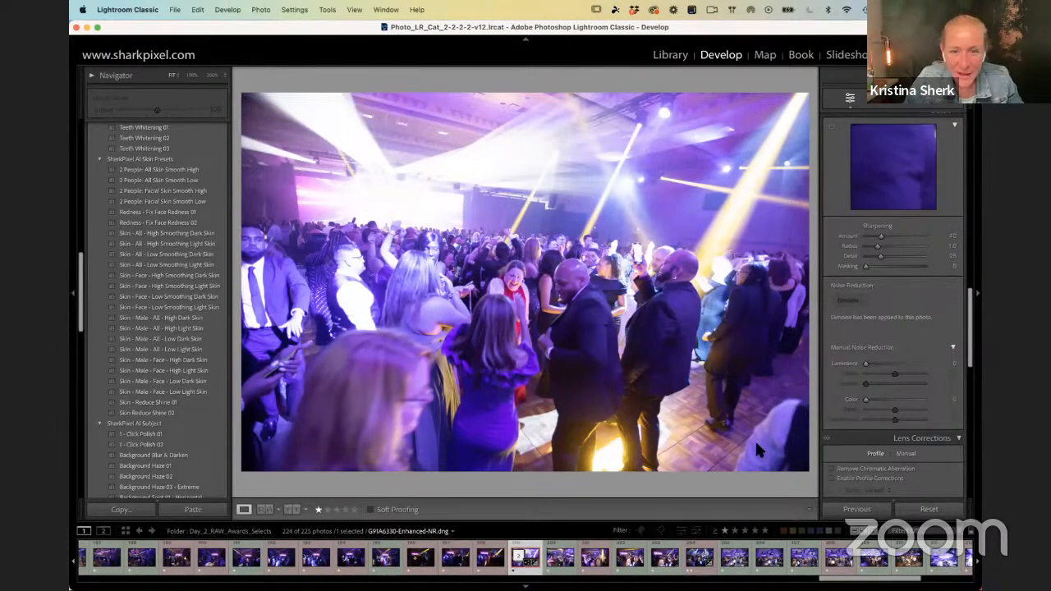
left_click(492, 565)
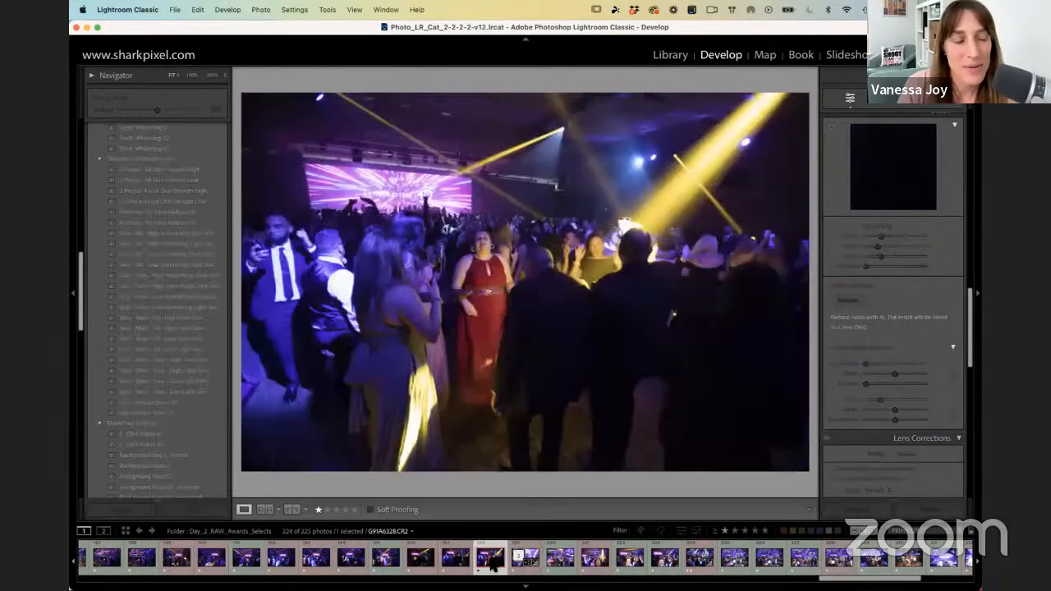
left_click(520, 561)
left_click(520, 560)
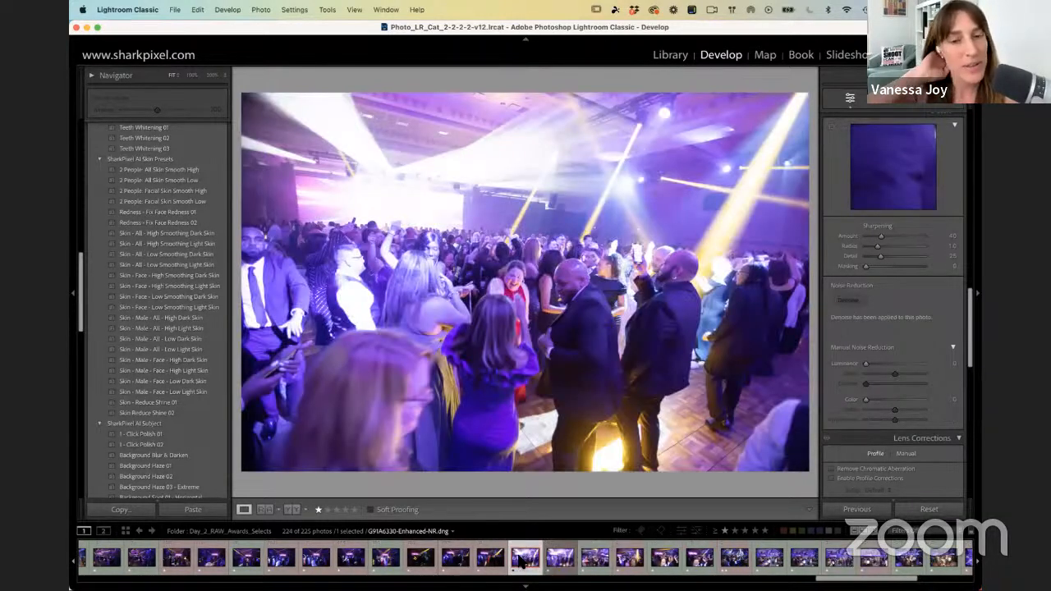
left_click(562, 559)
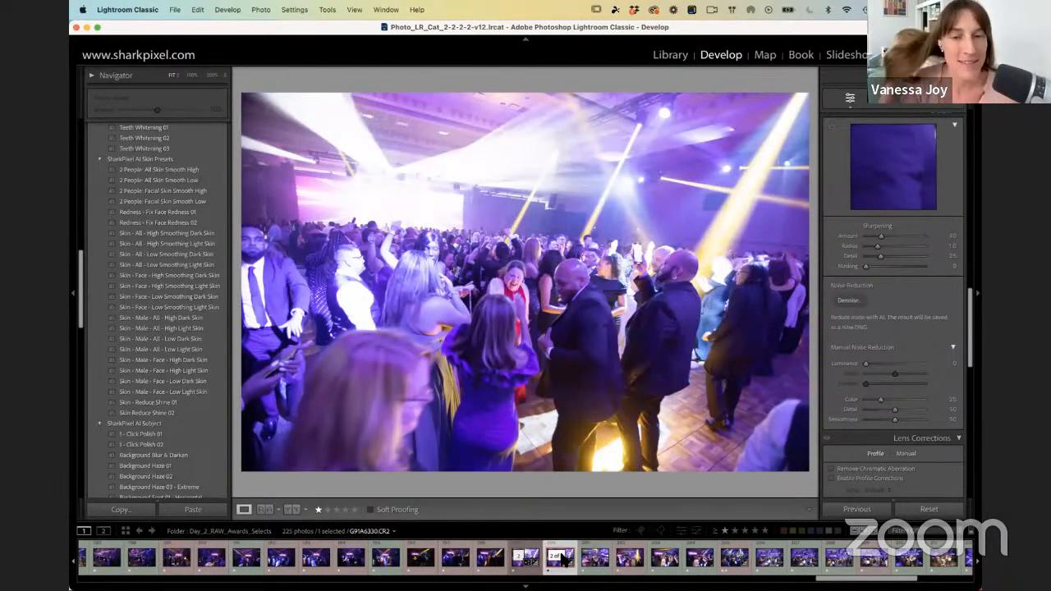
Step: Compare the denoised DNG with the original CR2 on the dark suit at 200% zoom
key("Left")
key("z")
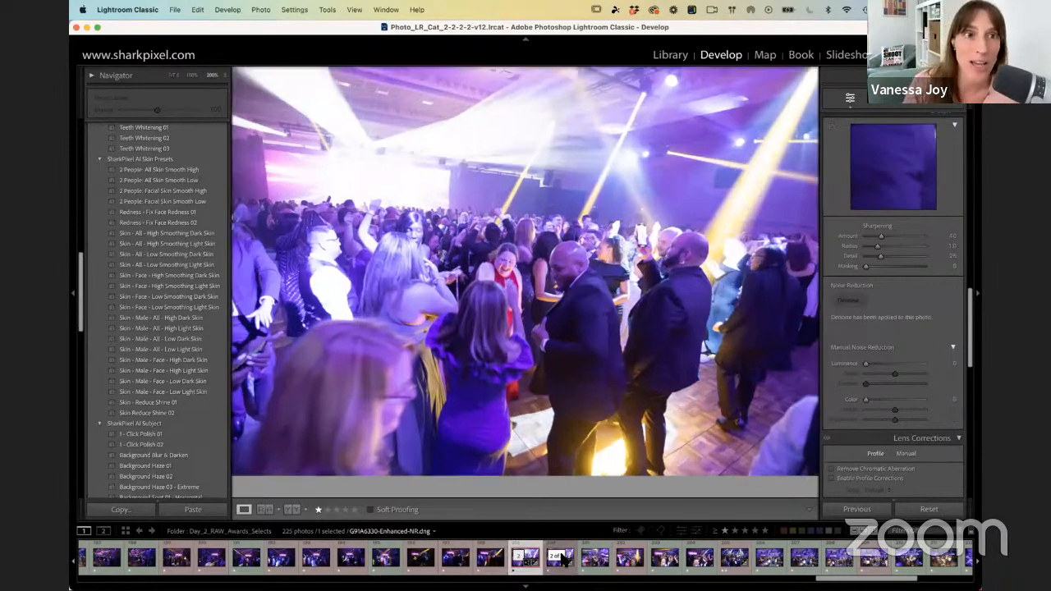
key("Right")
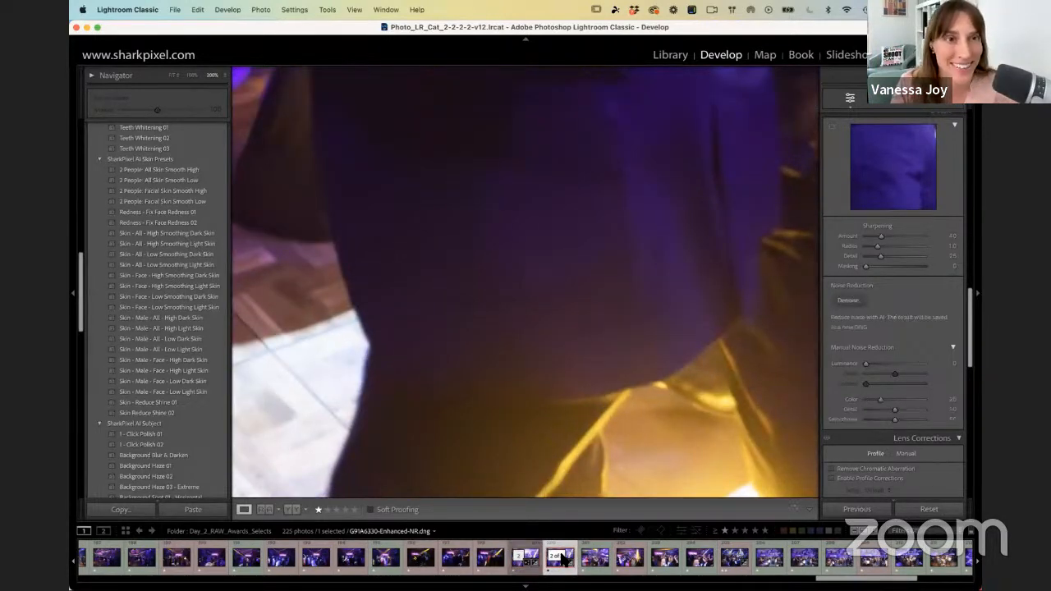
key("Left")
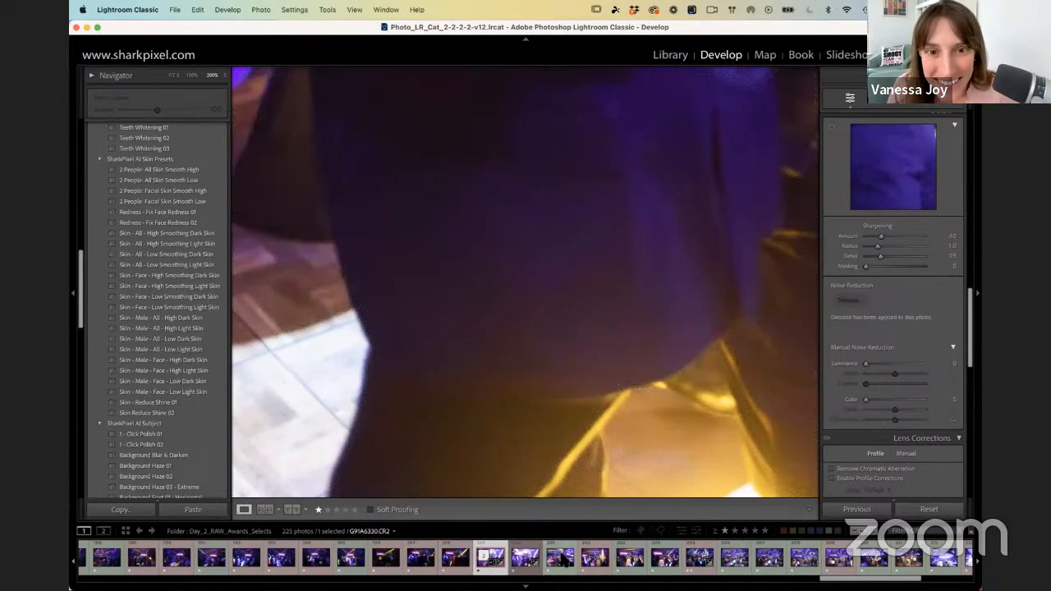
key("Right")
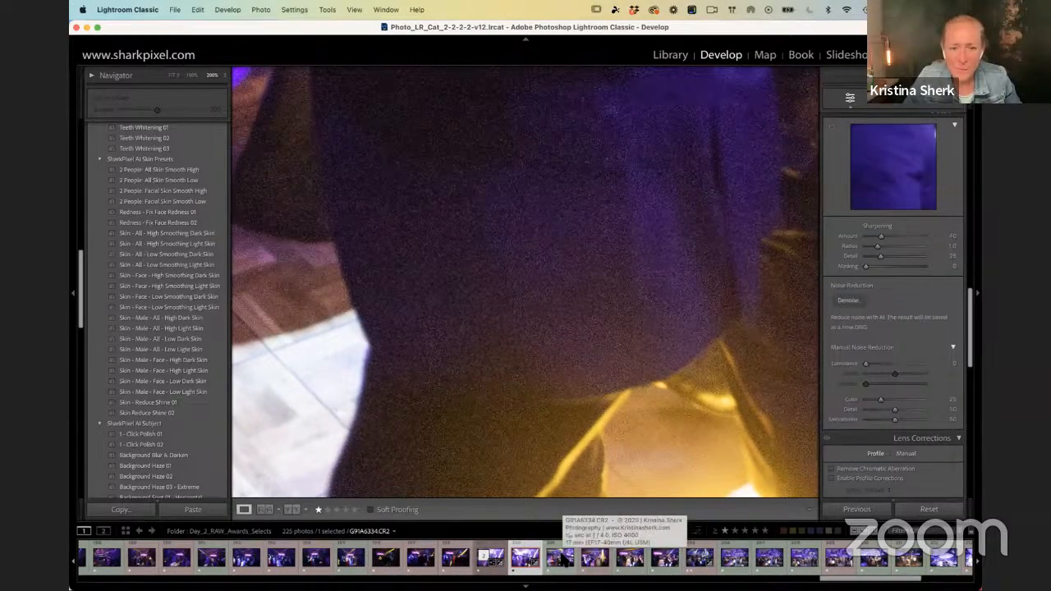
key("Left")
key("Right")
key("Left")
key("Left")
Step: Compare the denoised and original versions at 200% on the faces in the background crowd, finishing with the whole denoised photo in view
left_click_drag(471, 446, 462, 542)
left_click_drag(480, 152, 532, 476)
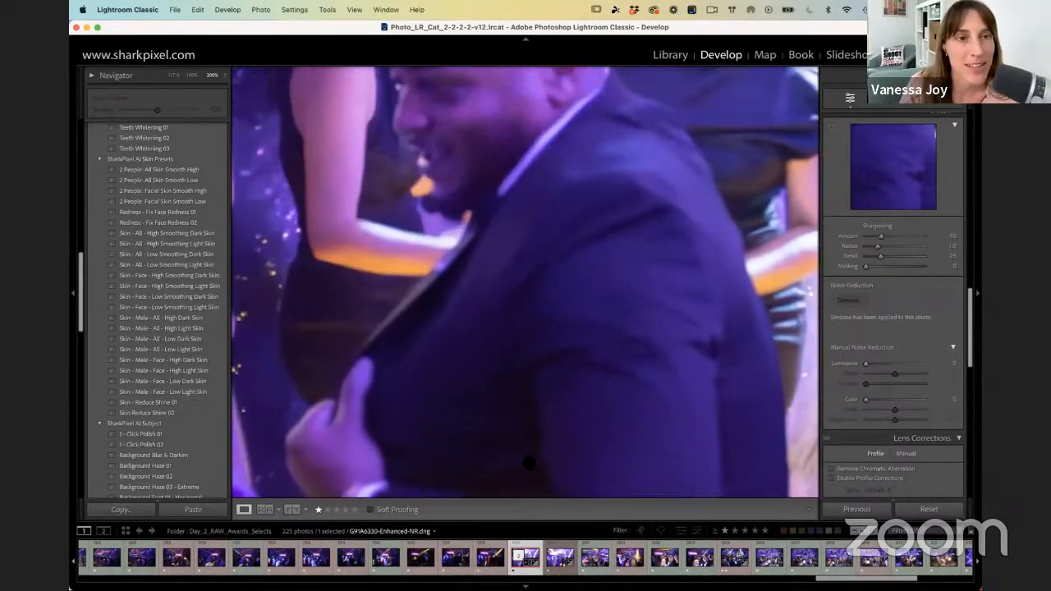
left_click_drag(496, 273, 522, 447)
left_click_drag(411, 295, 606, 516)
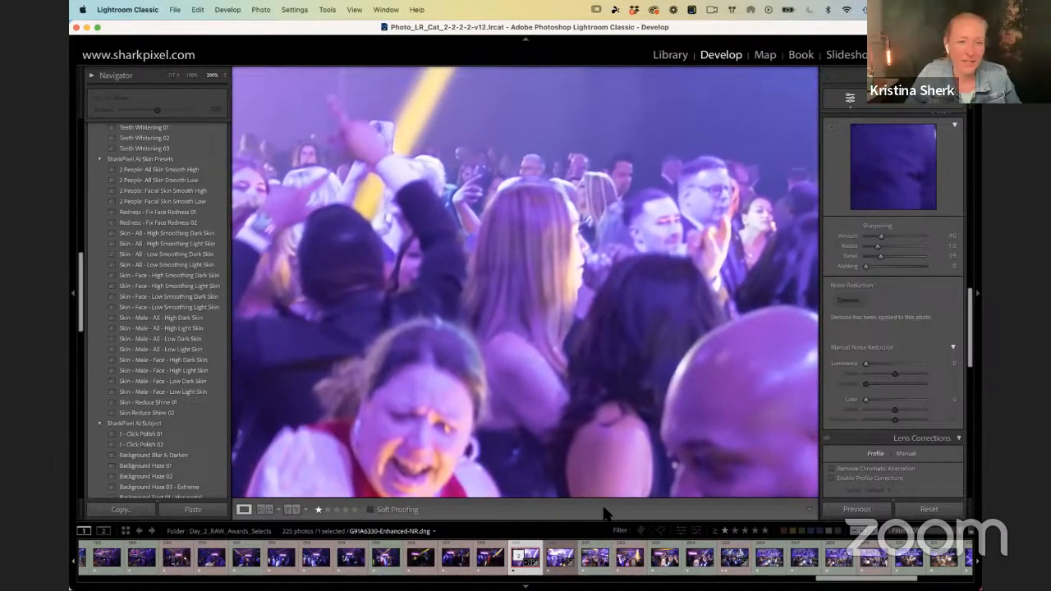
left_click_drag(547, 336, 527, 363)
key("Right")
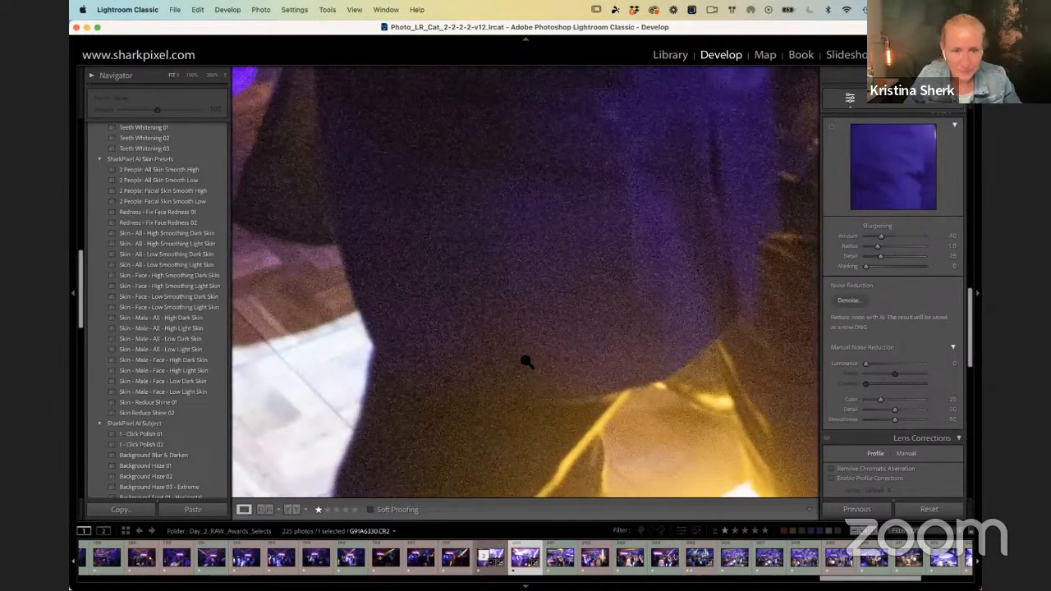
left_click(526, 364)
key("Left")
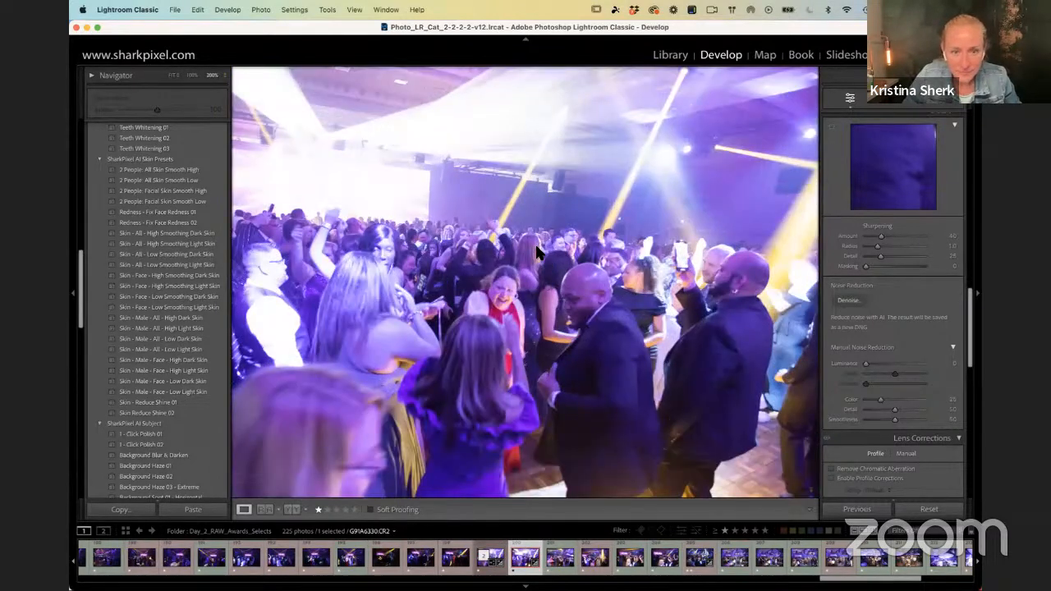
left_click(538, 252)
key("Right")
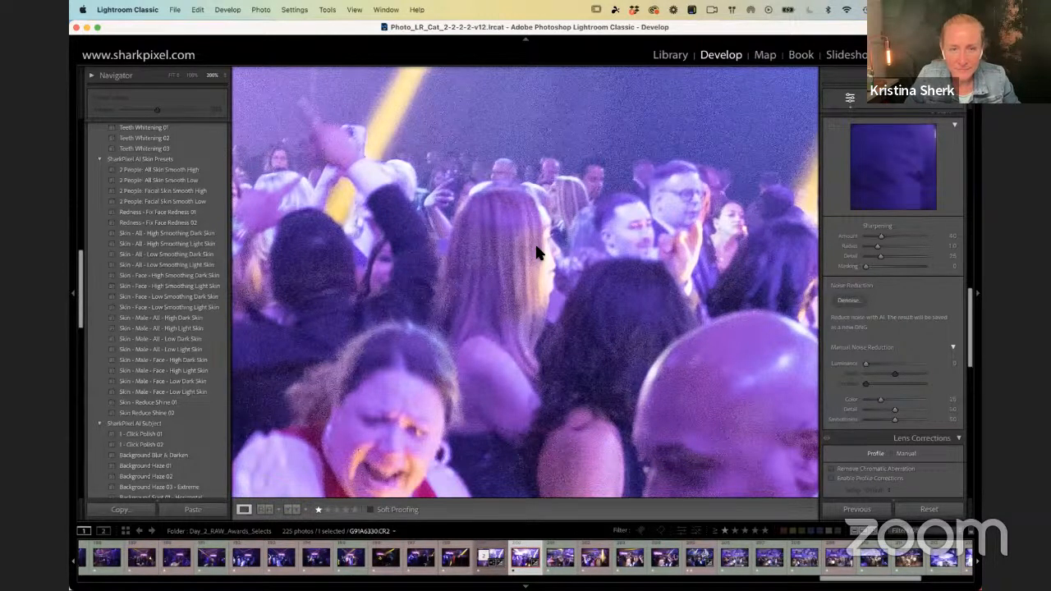
key("Left")
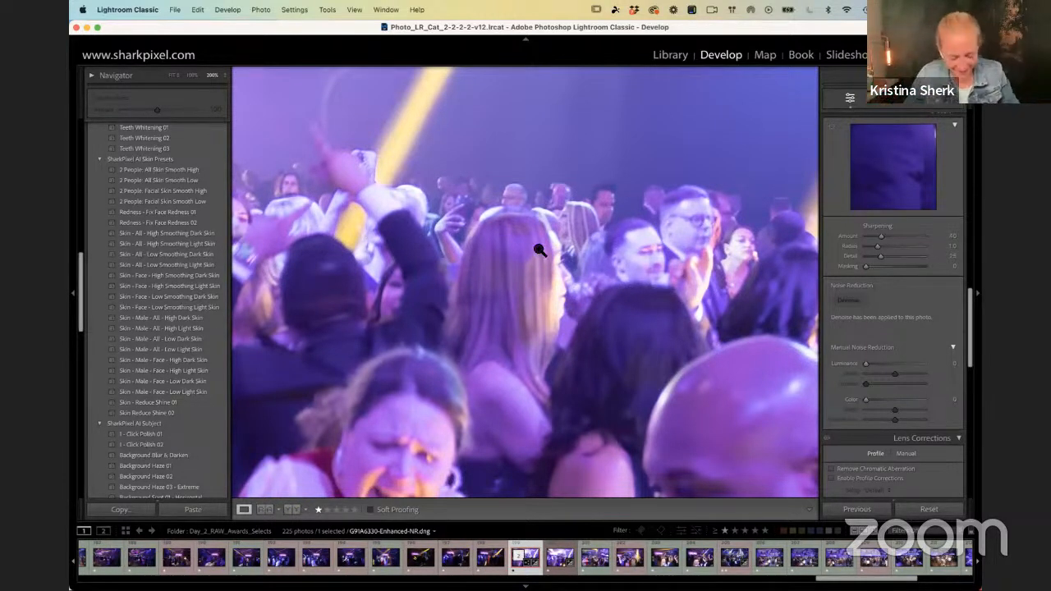
left_click(535, 251)
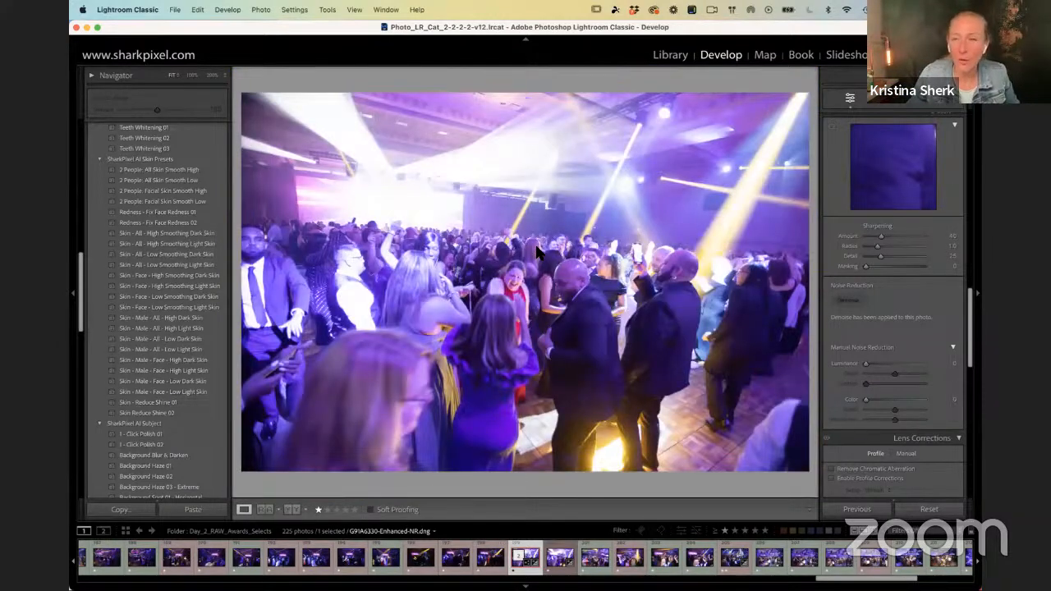